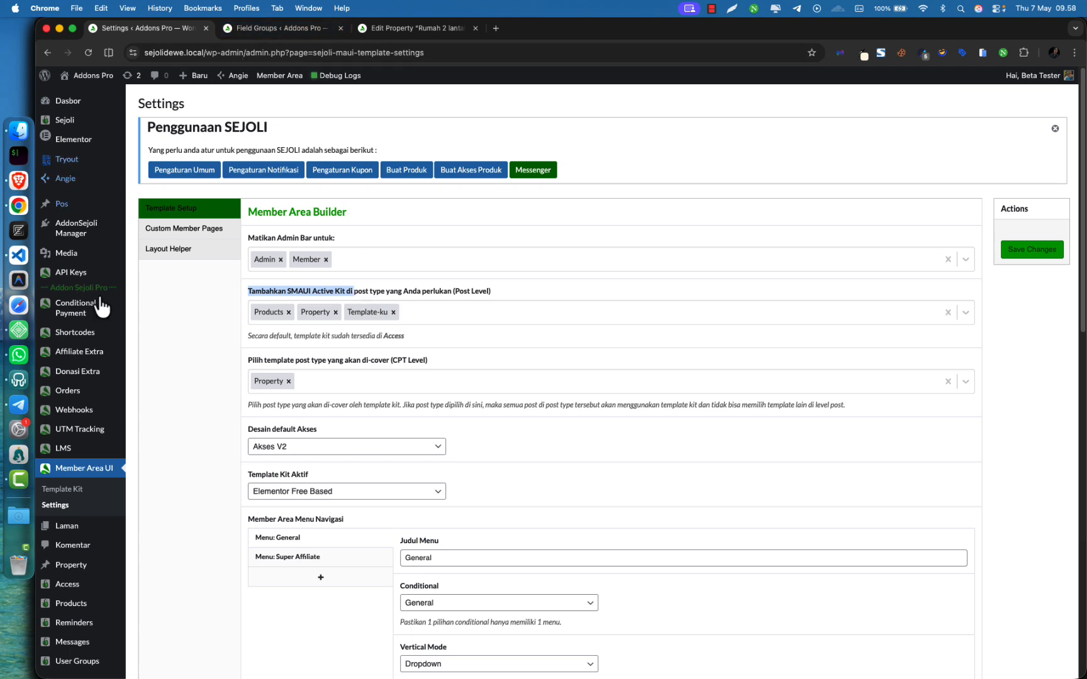
Open the Template Kits page in a new tab beside the Member Area Builder settings
super+click(66, 491)
drag(519, 28, 283, 29)
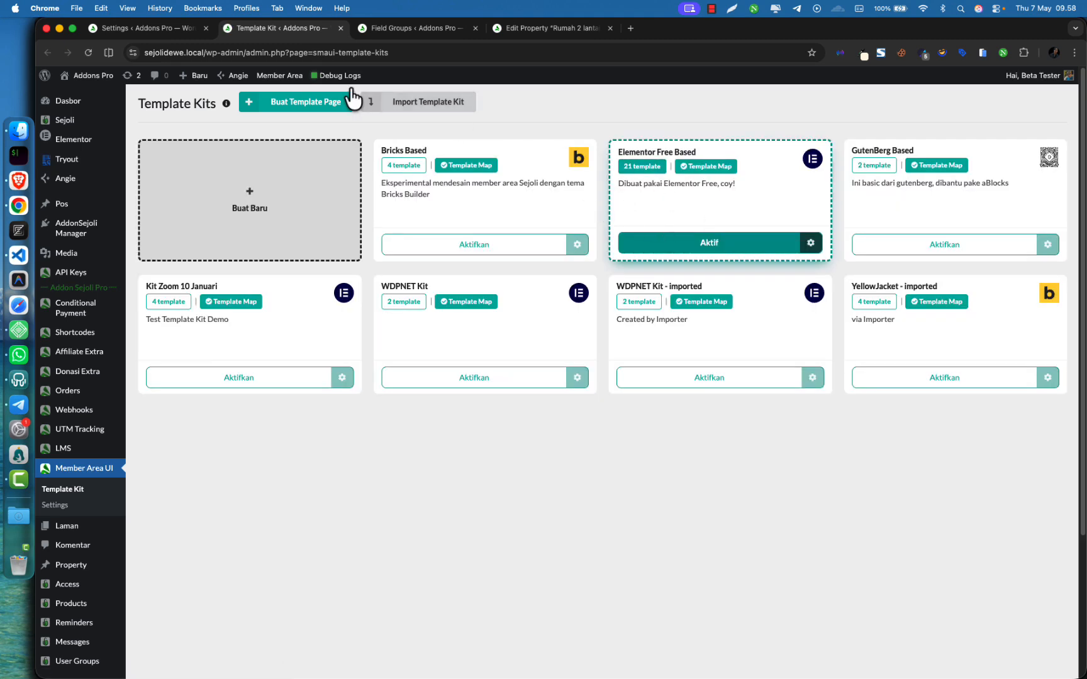
click(157, 28)
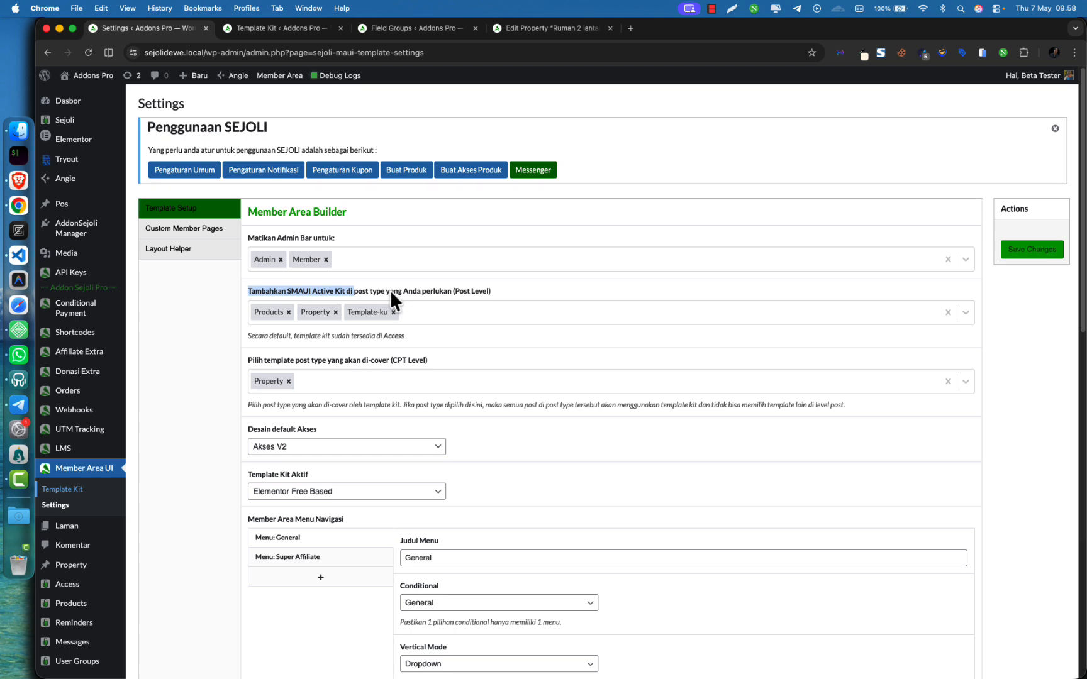
Check the Post Level post type choices without adding one, then move to Template Kits
click(441, 291)
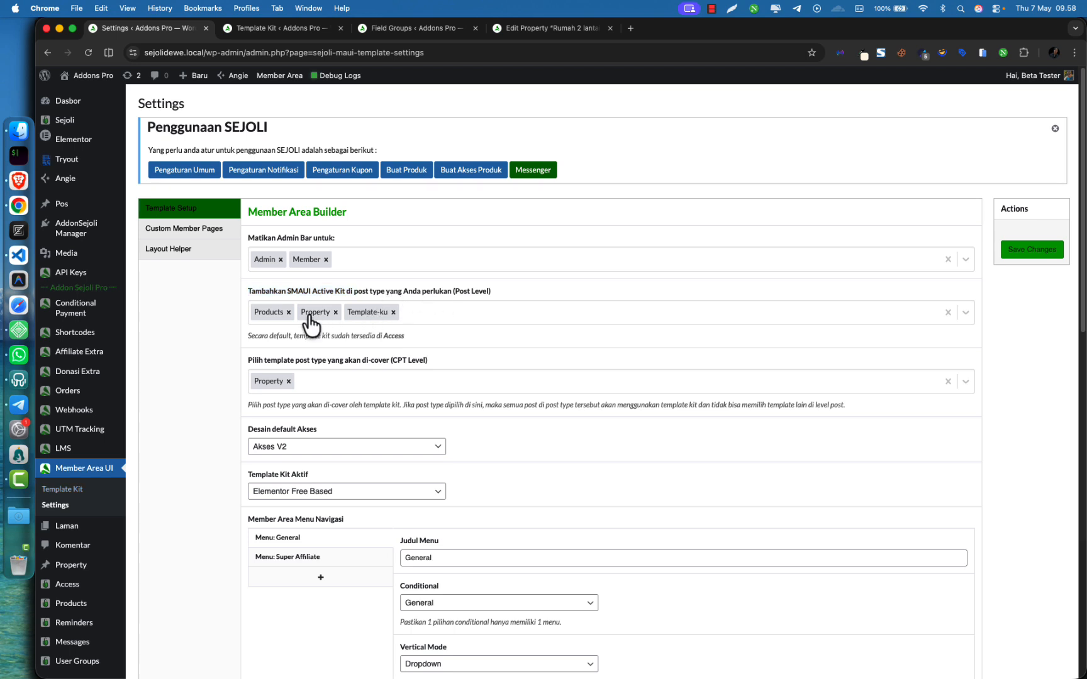
click(456, 316)
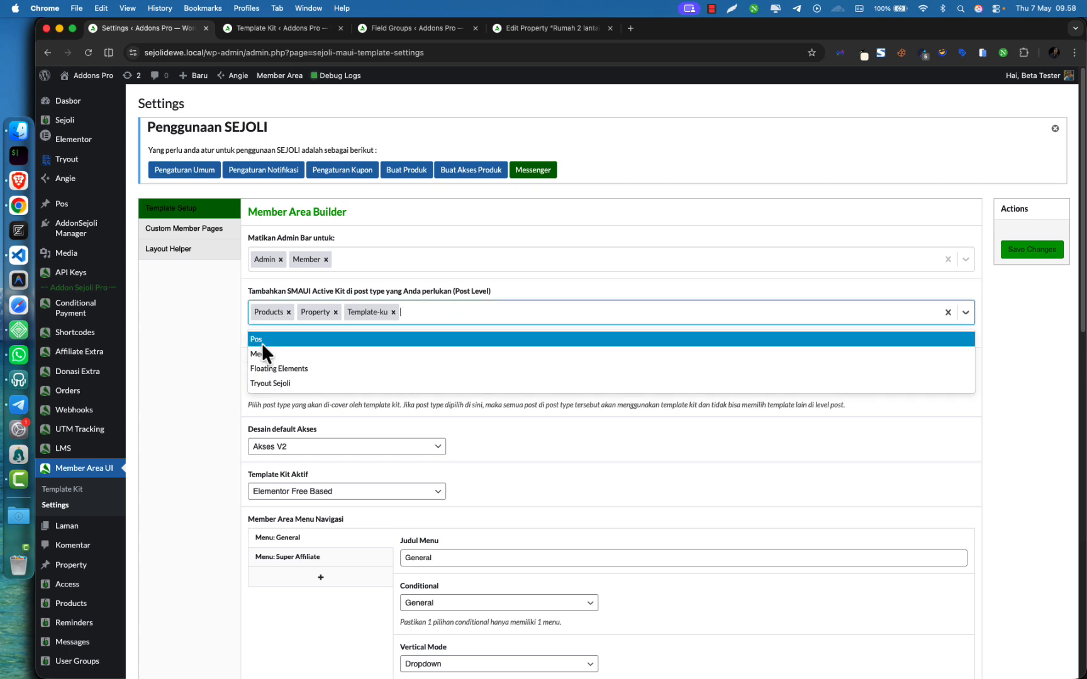
click(215, 338)
click(281, 35)
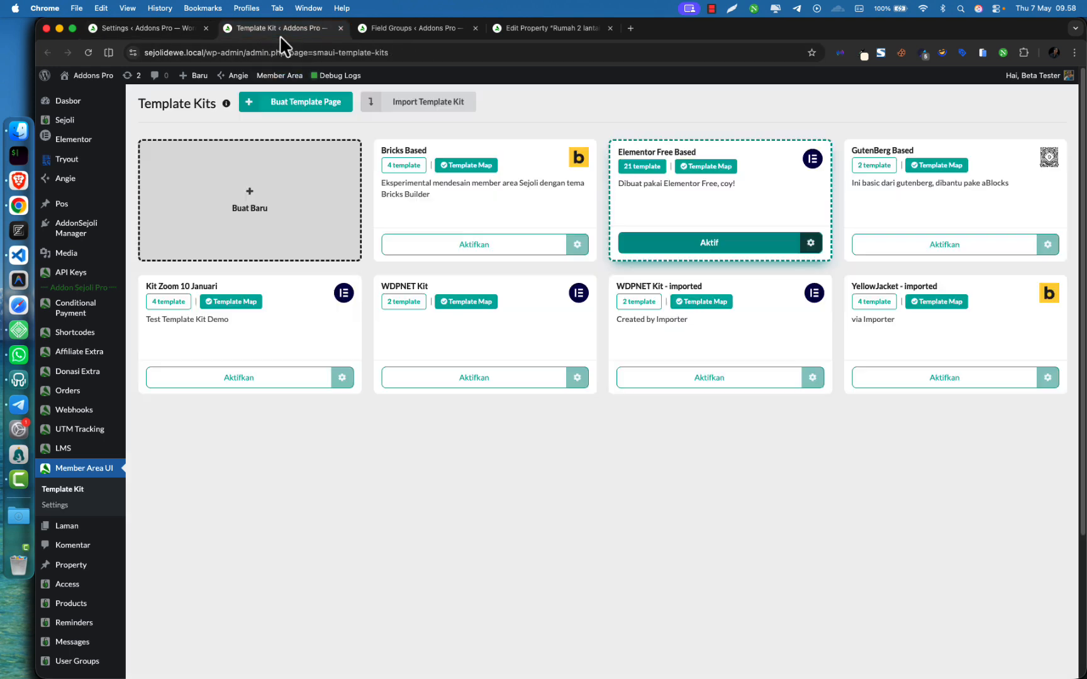
In the Property post editor, view the page template choices without changing them
click(408, 29)
click(560, 29)
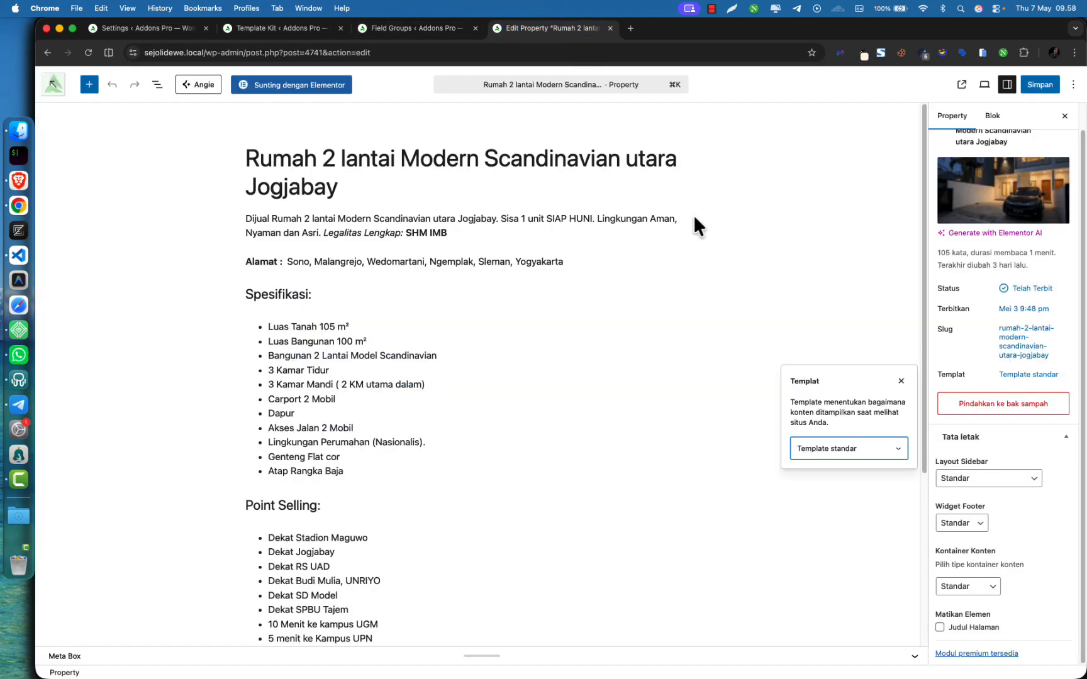
click(948, 370)
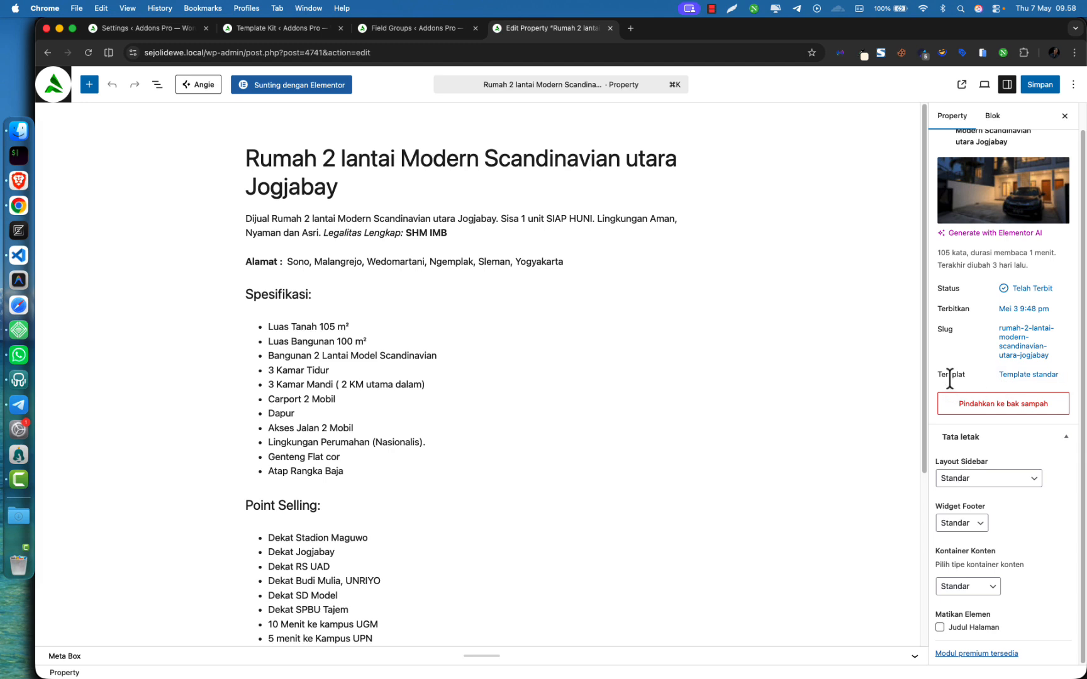
click(1025, 375)
click(832, 450)
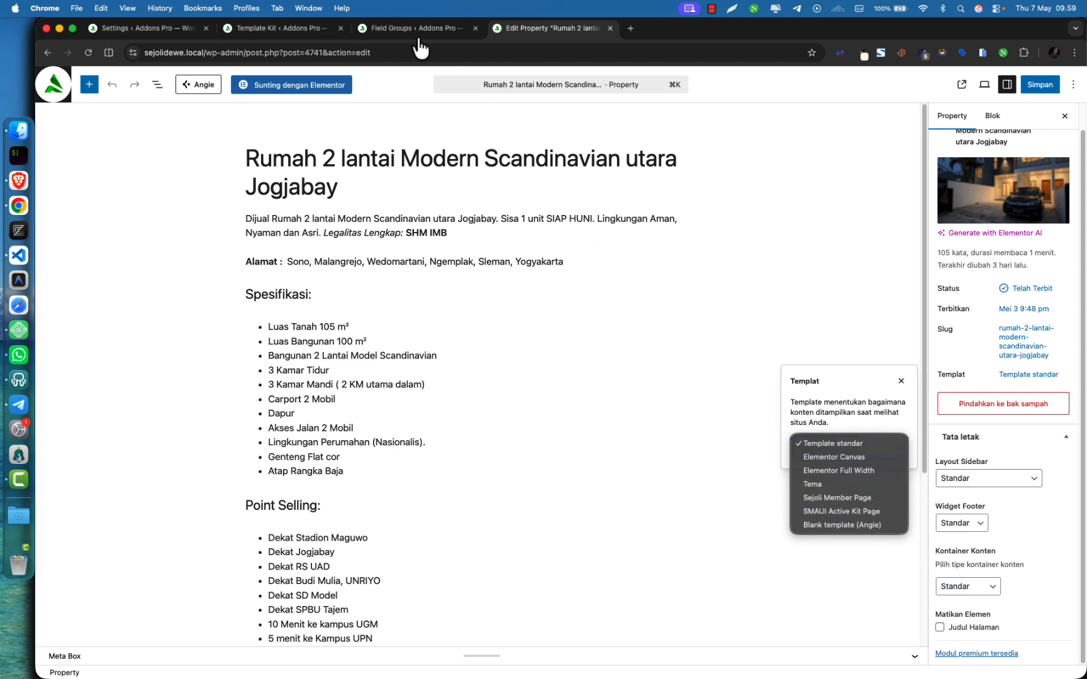
click(393, 32)
After a look at SCF Field Groups, confirm the post template stays Template standar
click(387, 32)
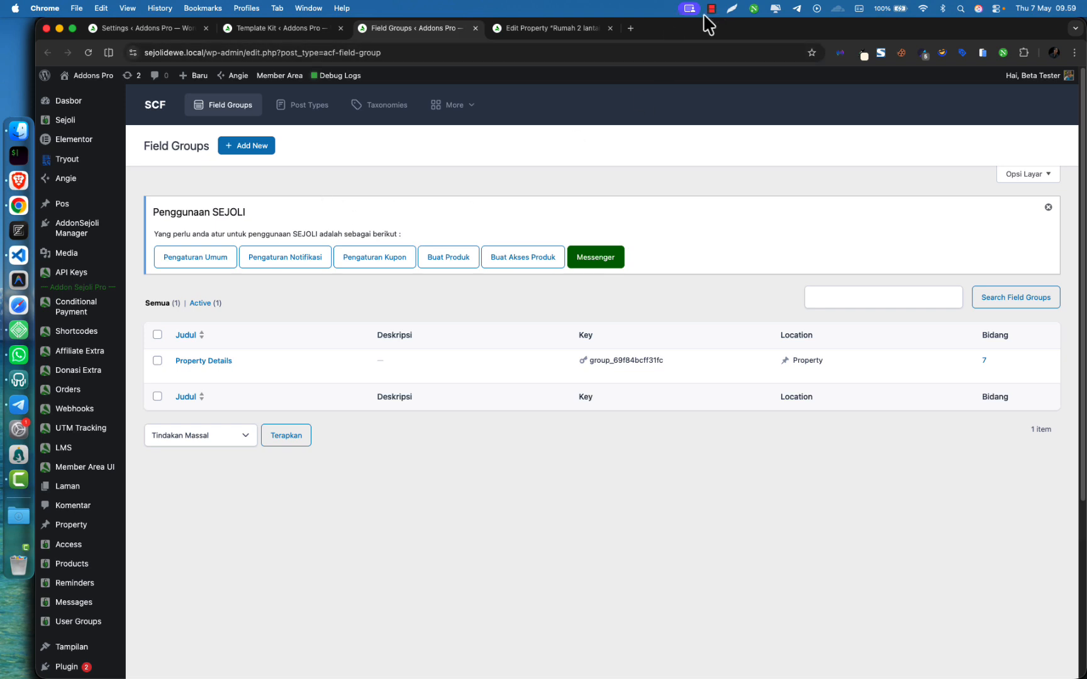
click(553, 28)
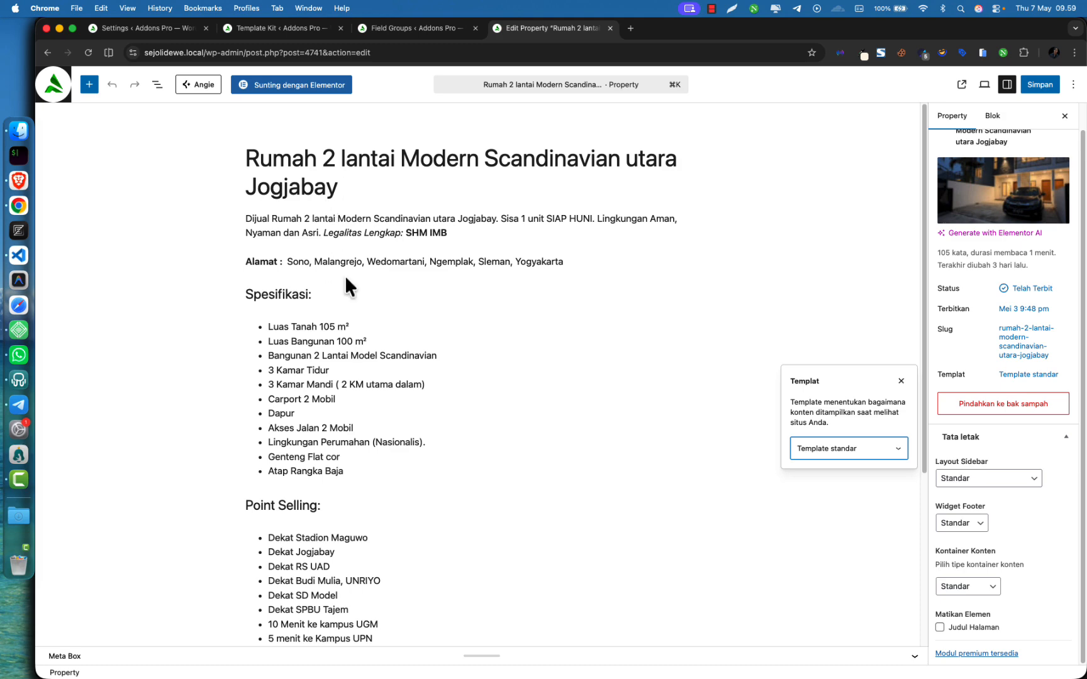
scroll(315, 450, down, 5)
scroll(355, 391, up, 5)
click(827, 447)
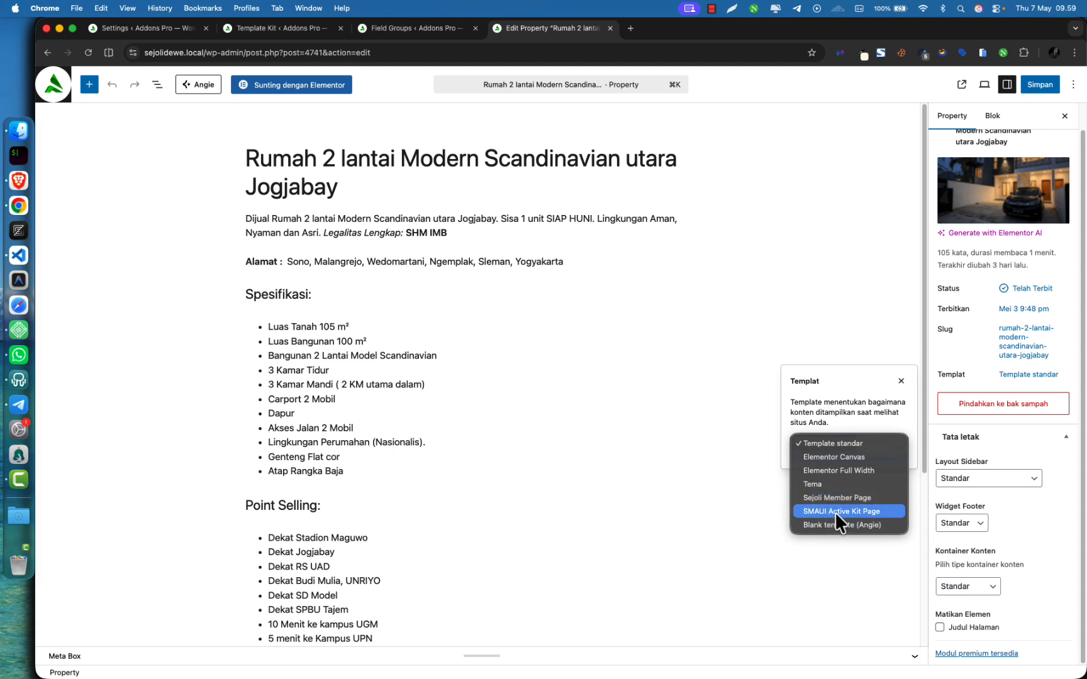
key(Escape)
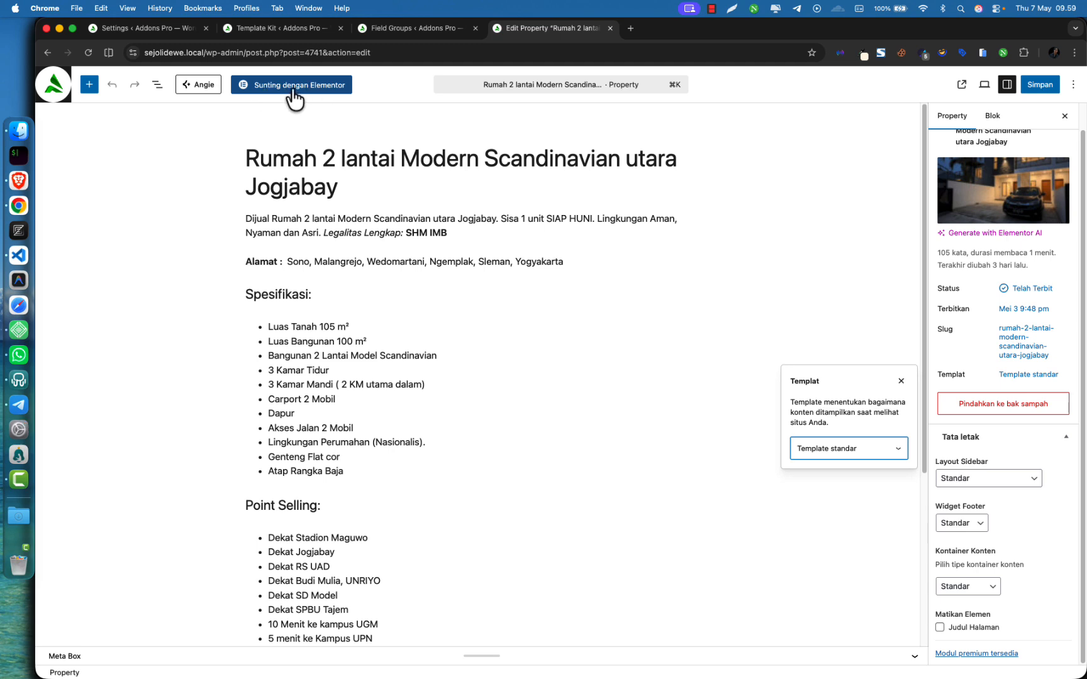
Expand the meta box to show the Property Details gallery, map and Rp 950.000.000 price
scroll(403, 500, down, 1)
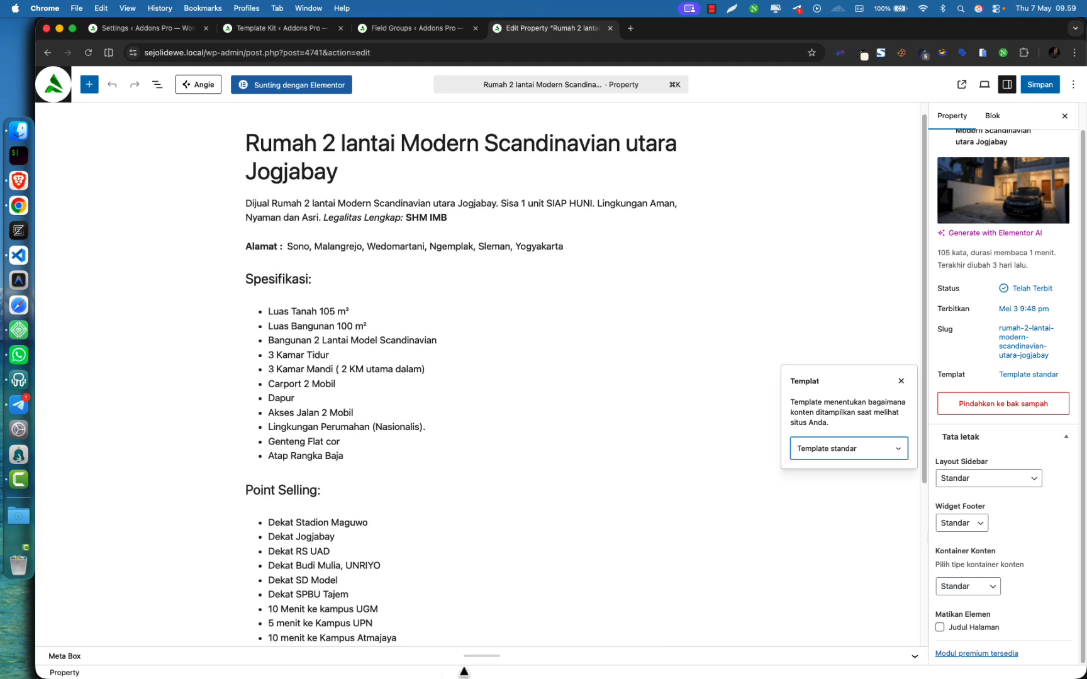
click(473, 658)
click(440, 659)
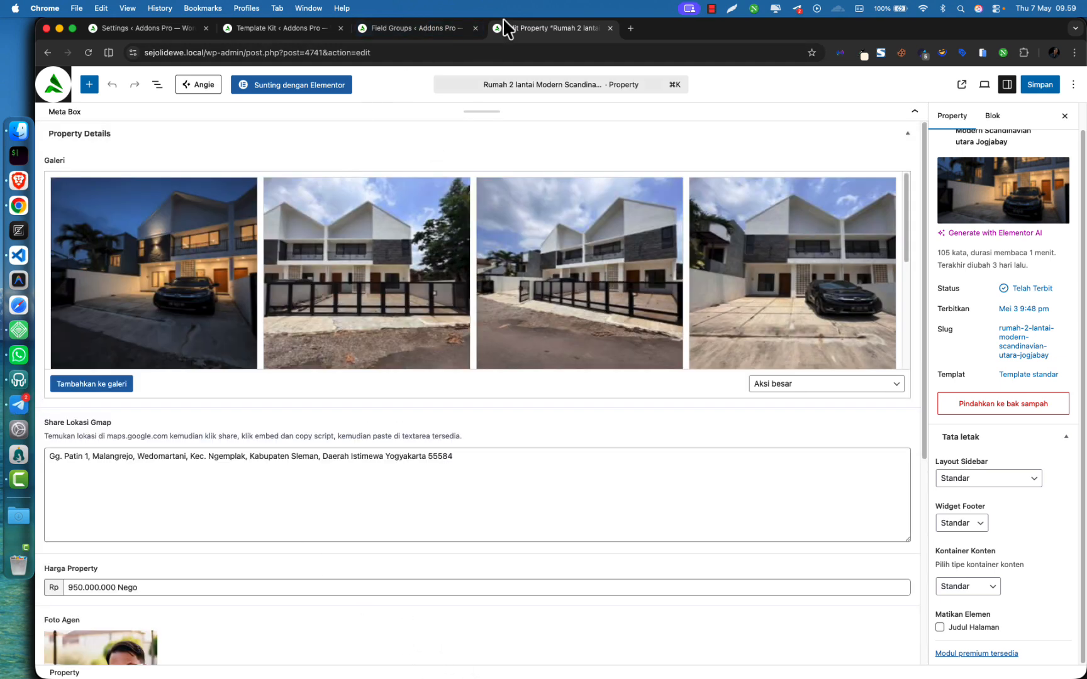
click(711, 9)
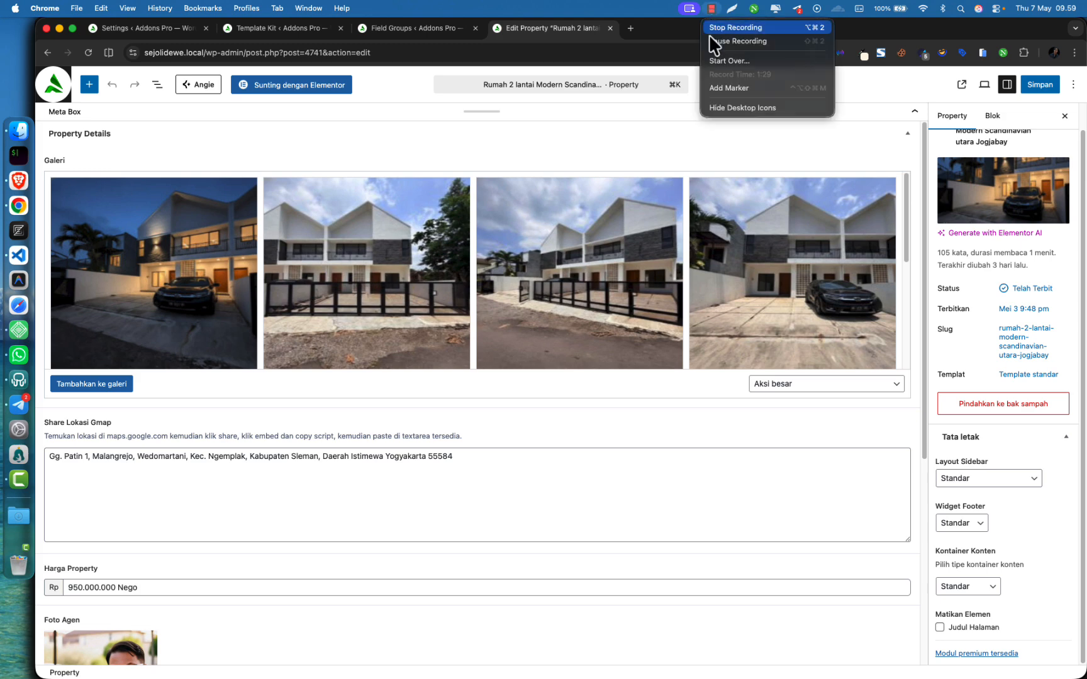
click(722, 41)
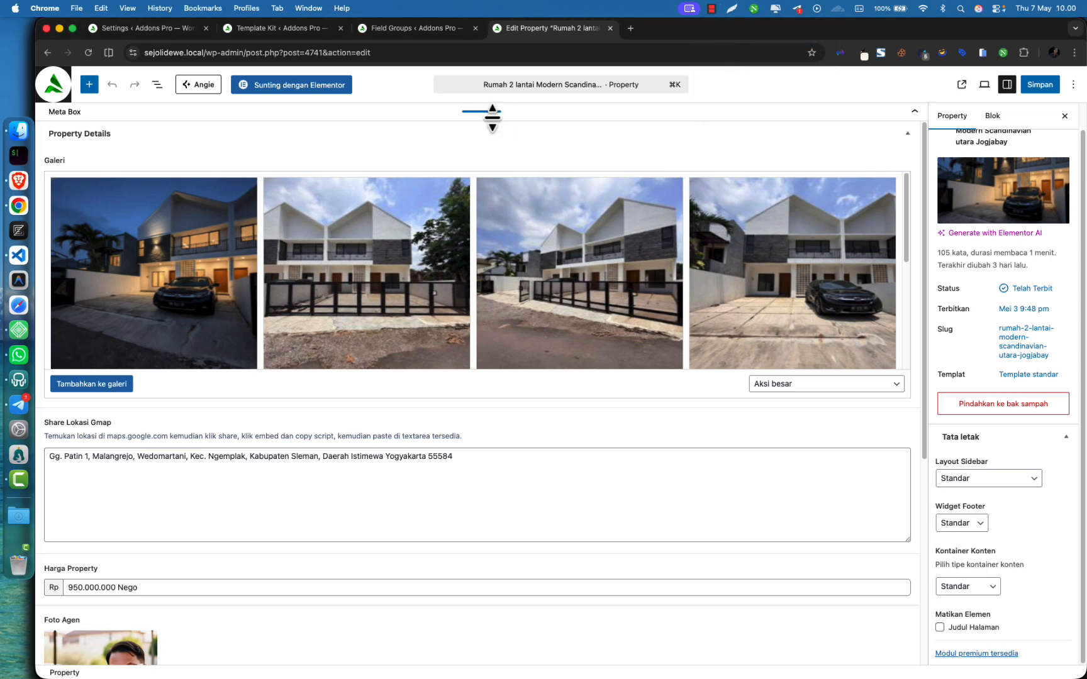
Open the Add Plugins page in a new tab from the Plugins menu
click(400, 29)
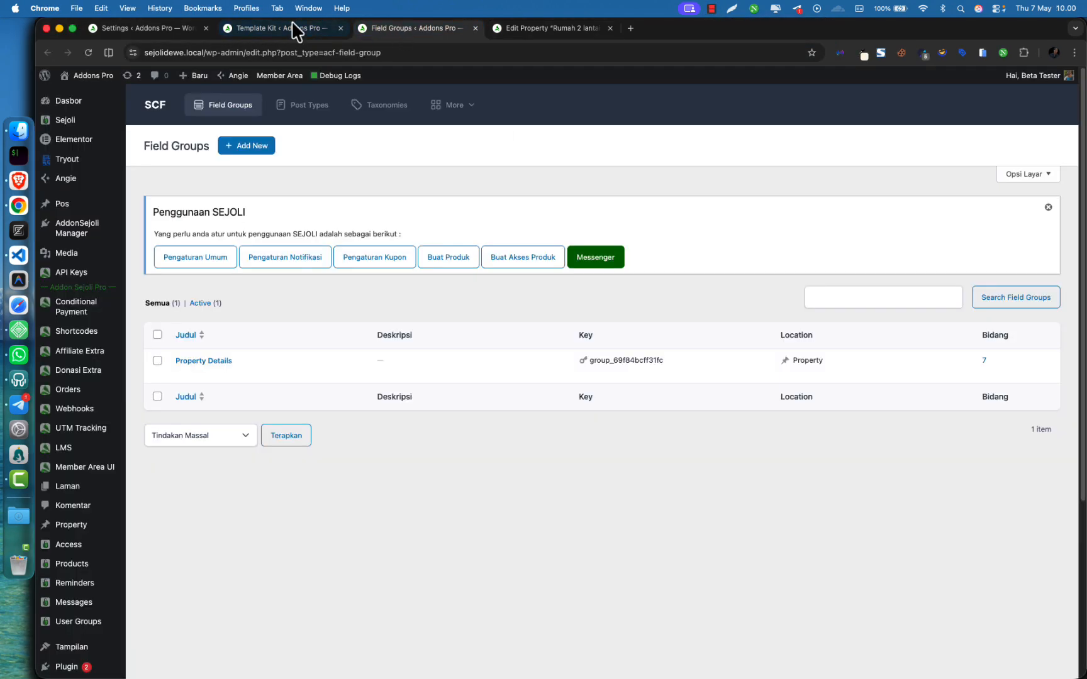
scroll(81, 500, down, 5)
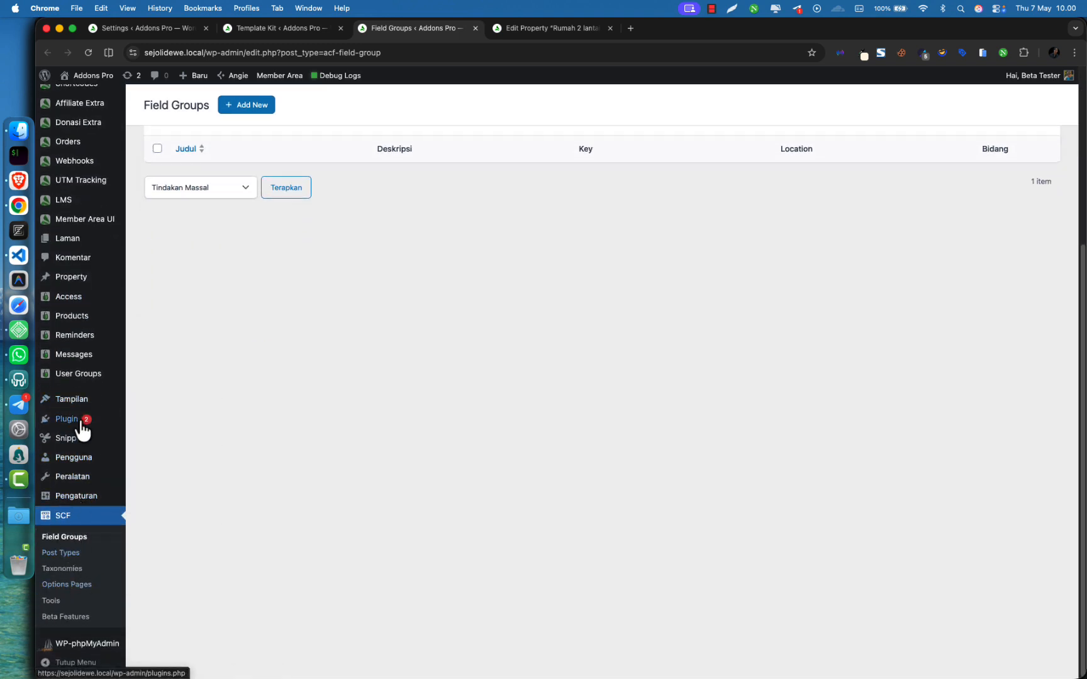
mouse_move(74, 419)
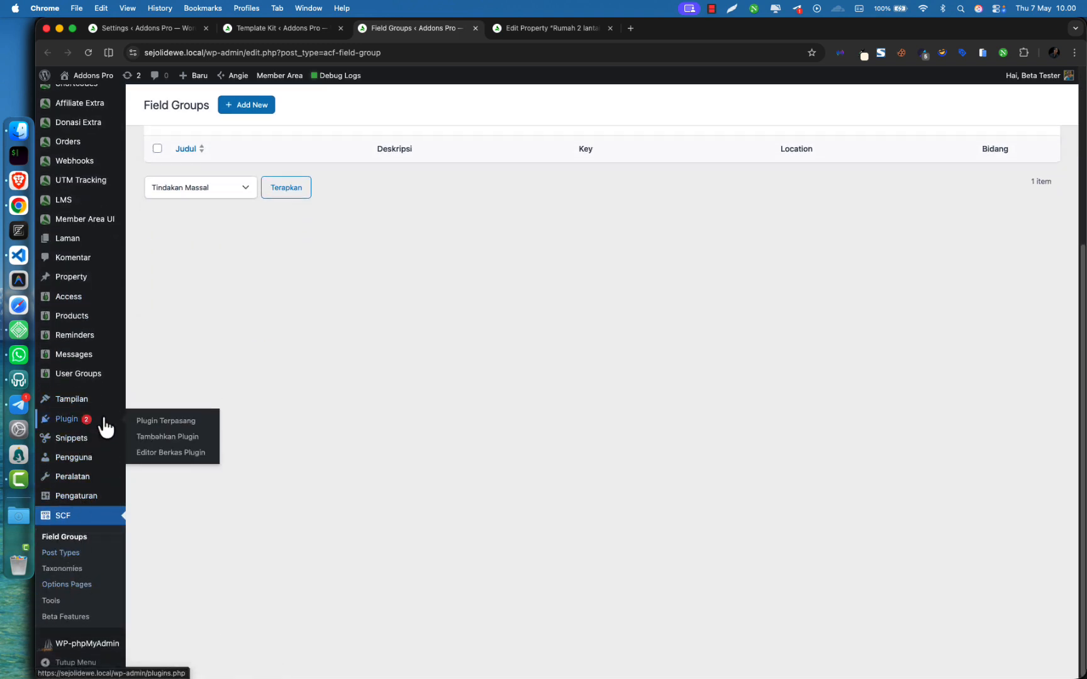
super+click(160, 440)
click(570, 28)
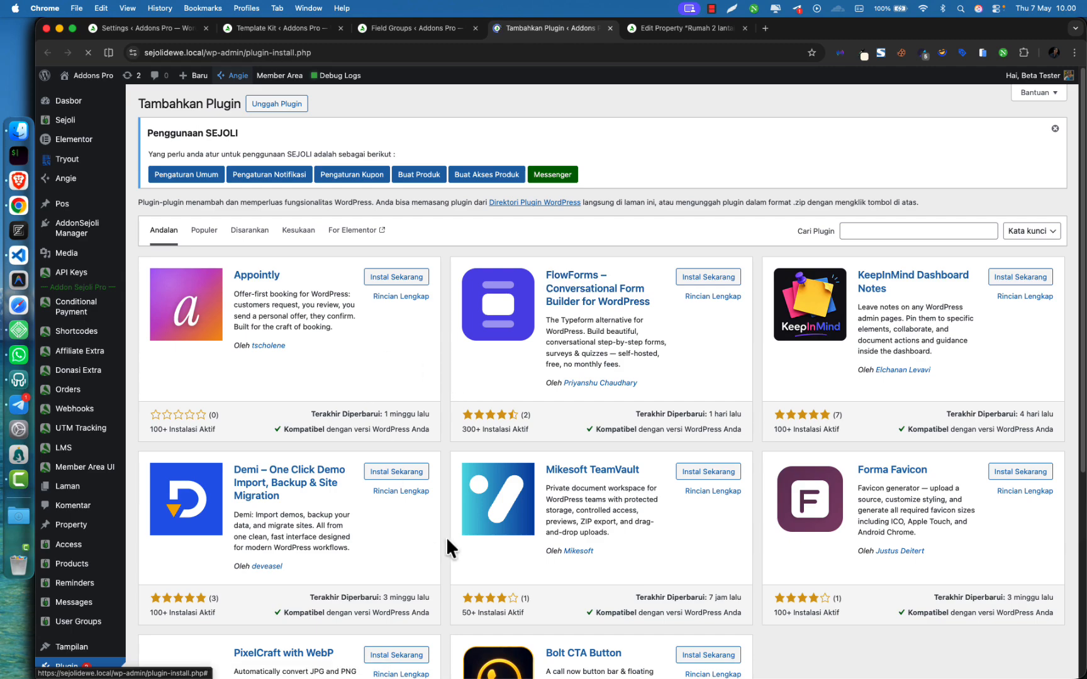
Search the plugin directory for 'scf' and scroll to Secure Custom Fields
scroll(664, 513, down, 5)
scroll(670, 509, up, 2)
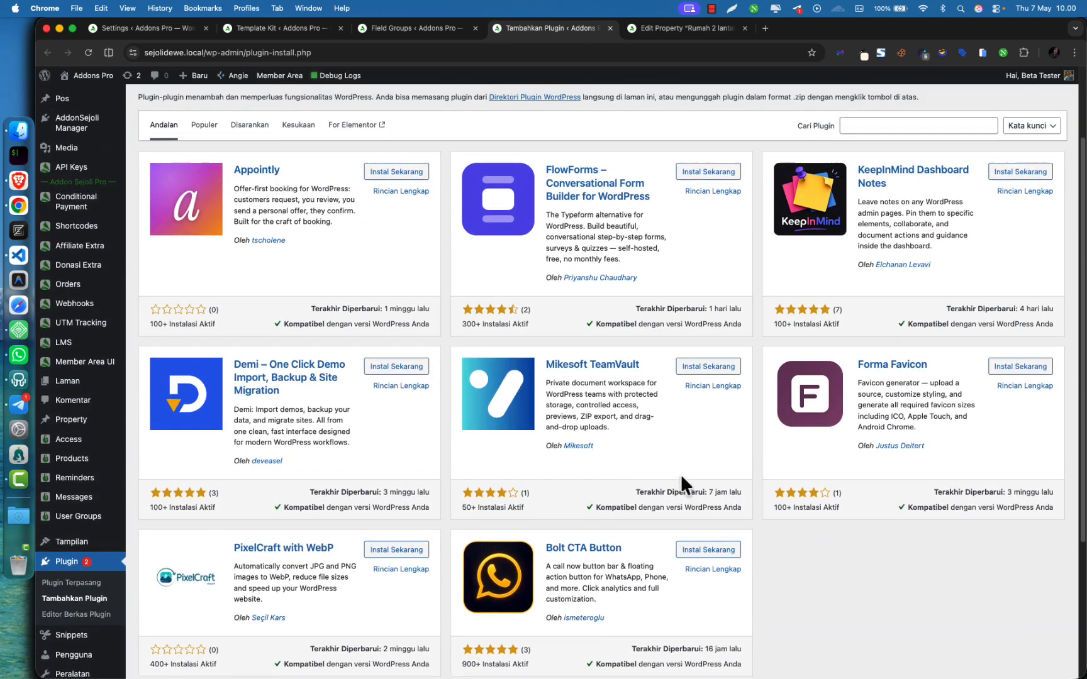
scroll(683, 485, up, 2)
click(855, 204)
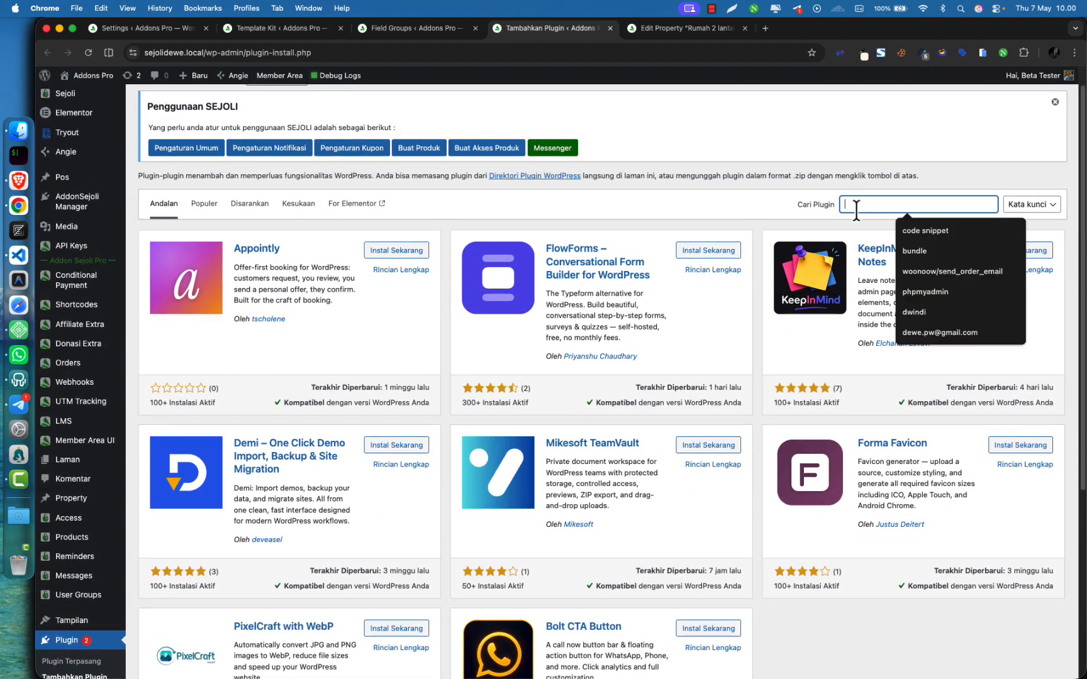
text(scf)
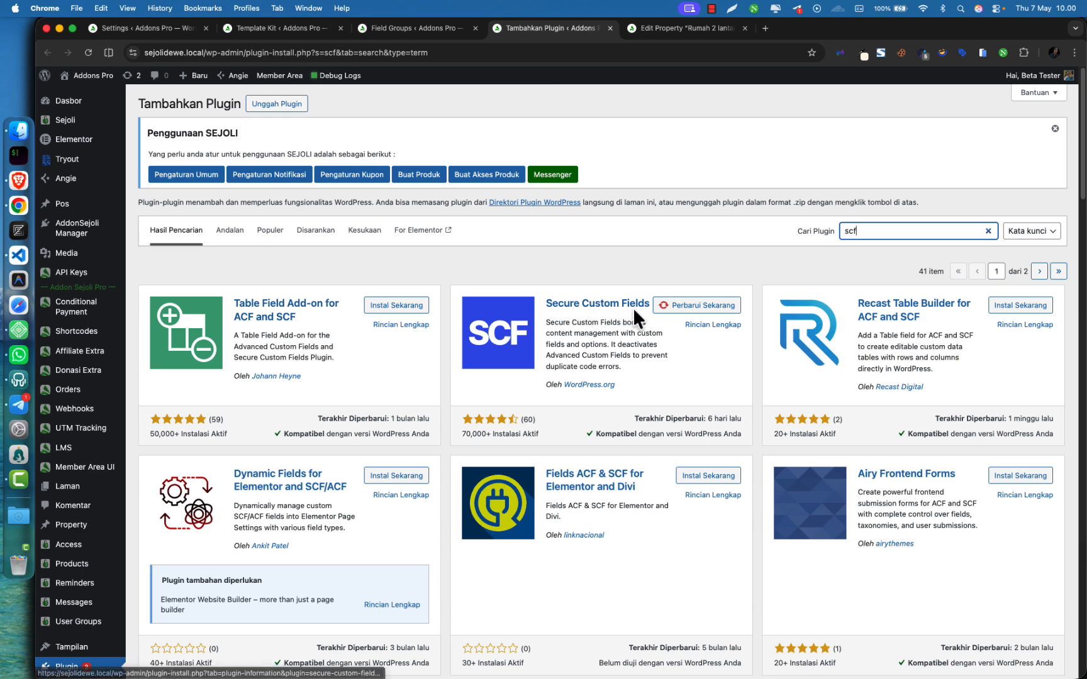
click(621, 245)
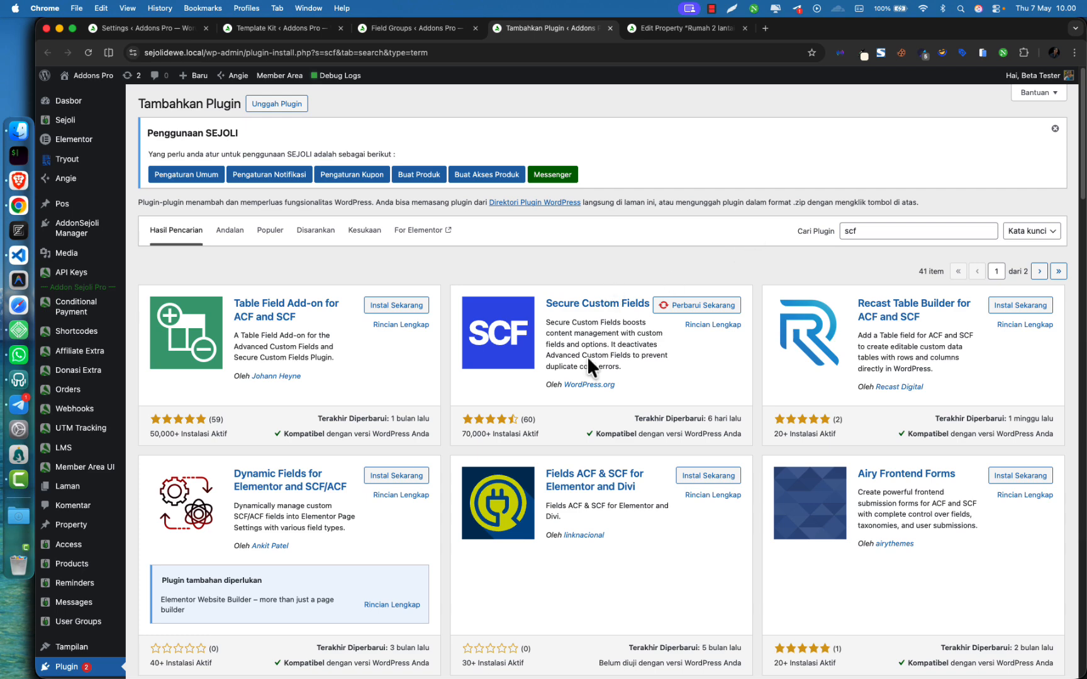
scroll(135, 528, down, 2)
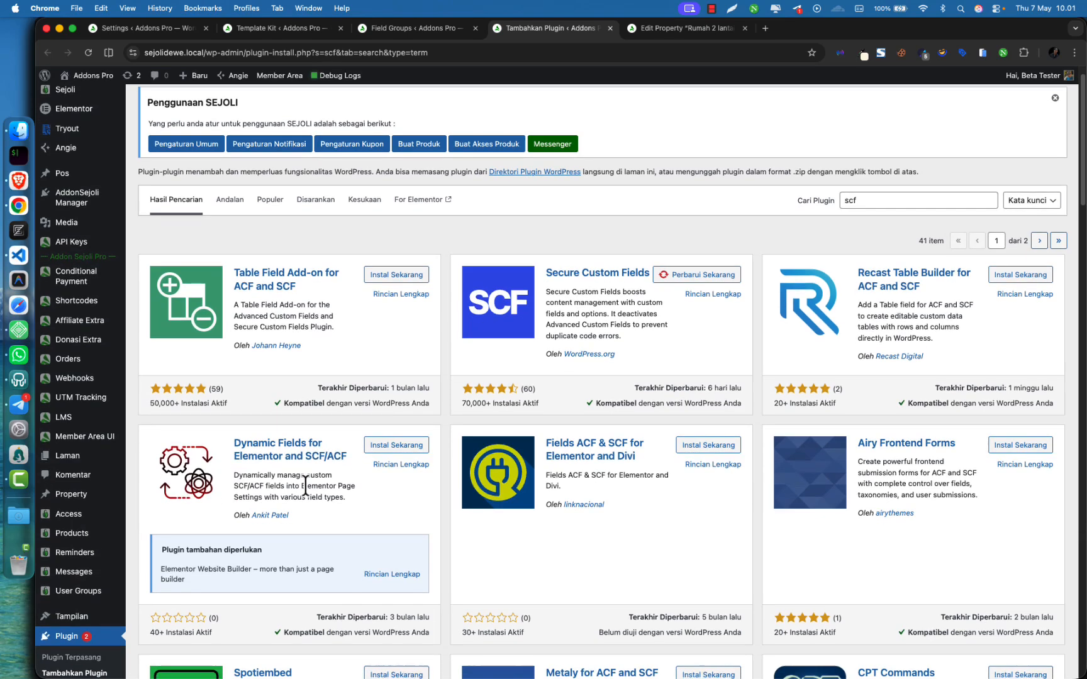
scroll(305, 484, down, 12)
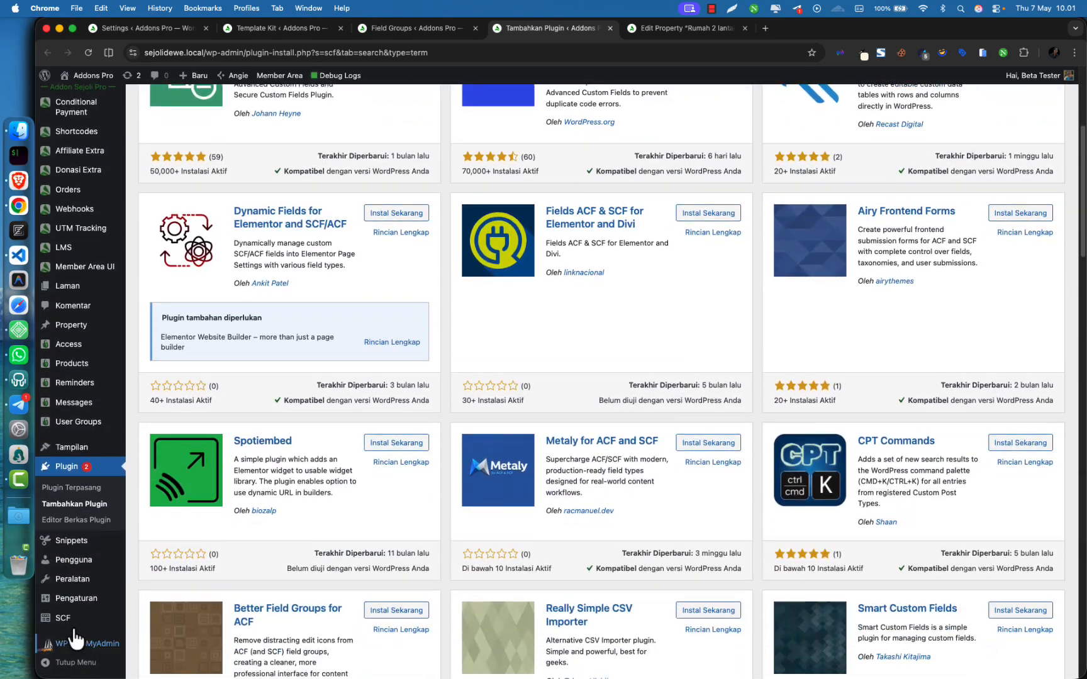
mouse_move(74, 623)
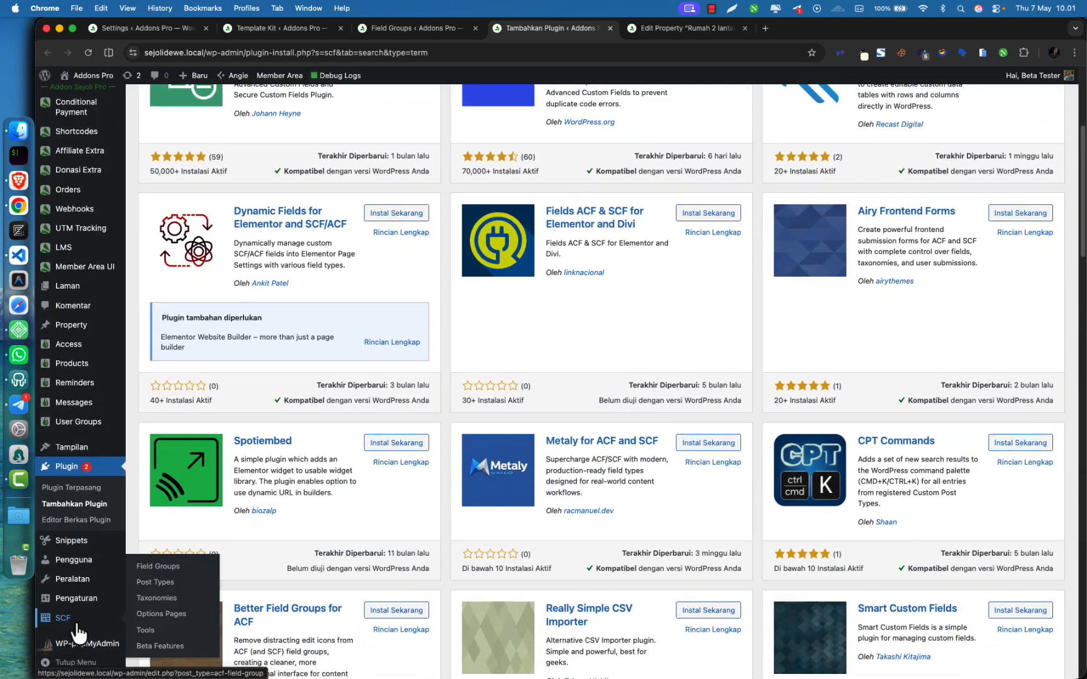
Edit the Property post type in SCF and enable Advanced Configuration
click(179, 583)
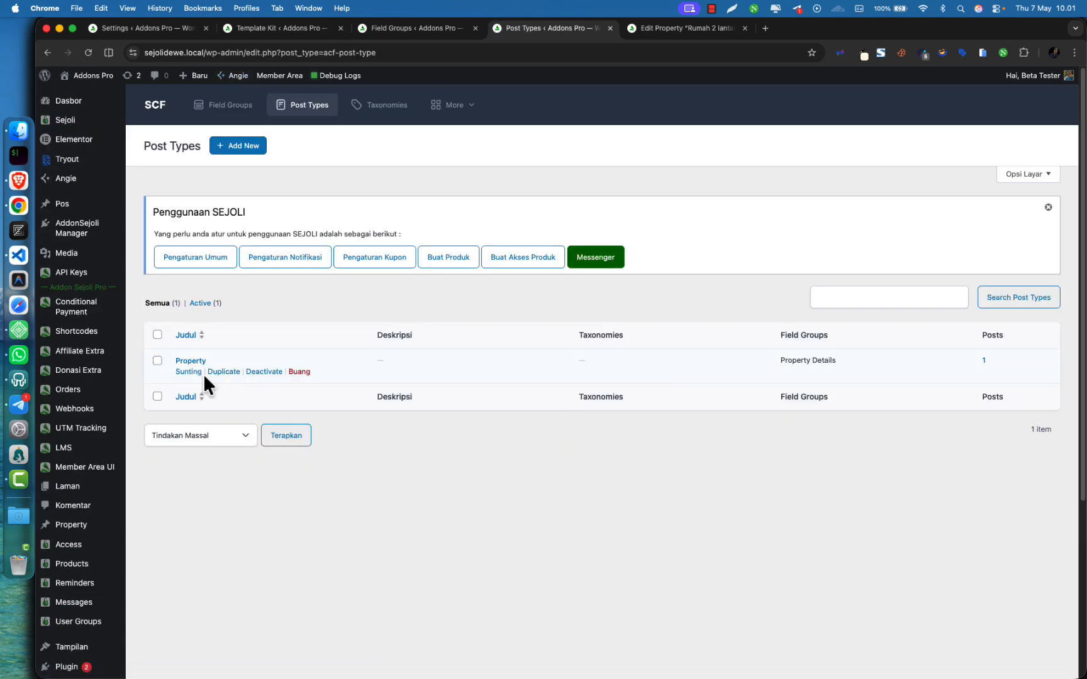
click(192, 374)
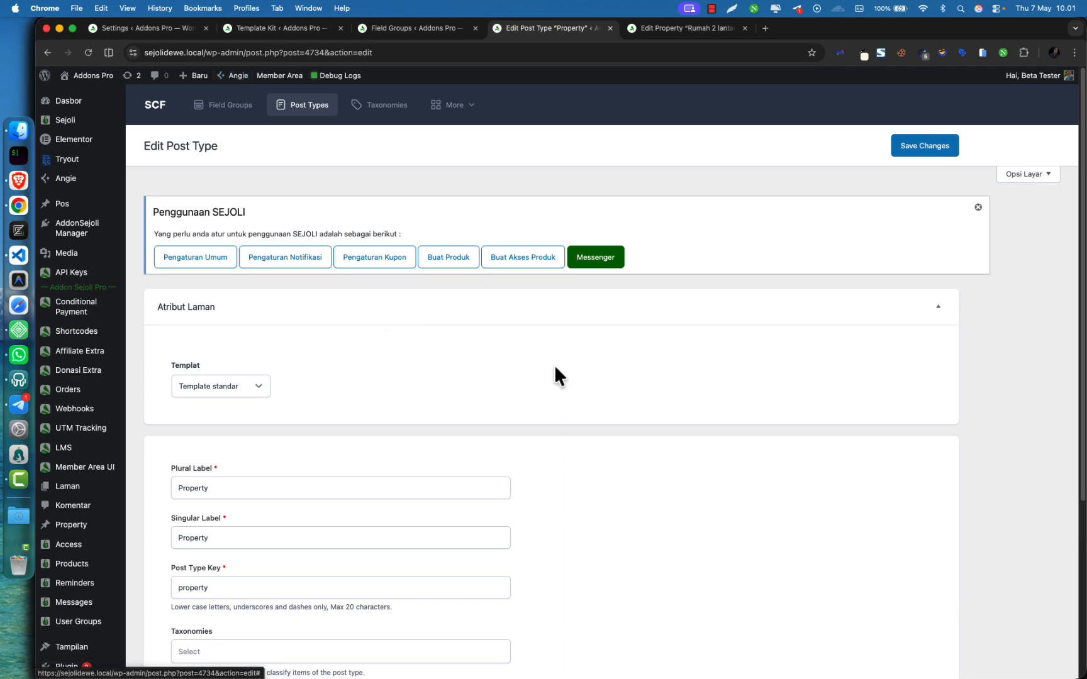
scroll(692, 365, down, 5)
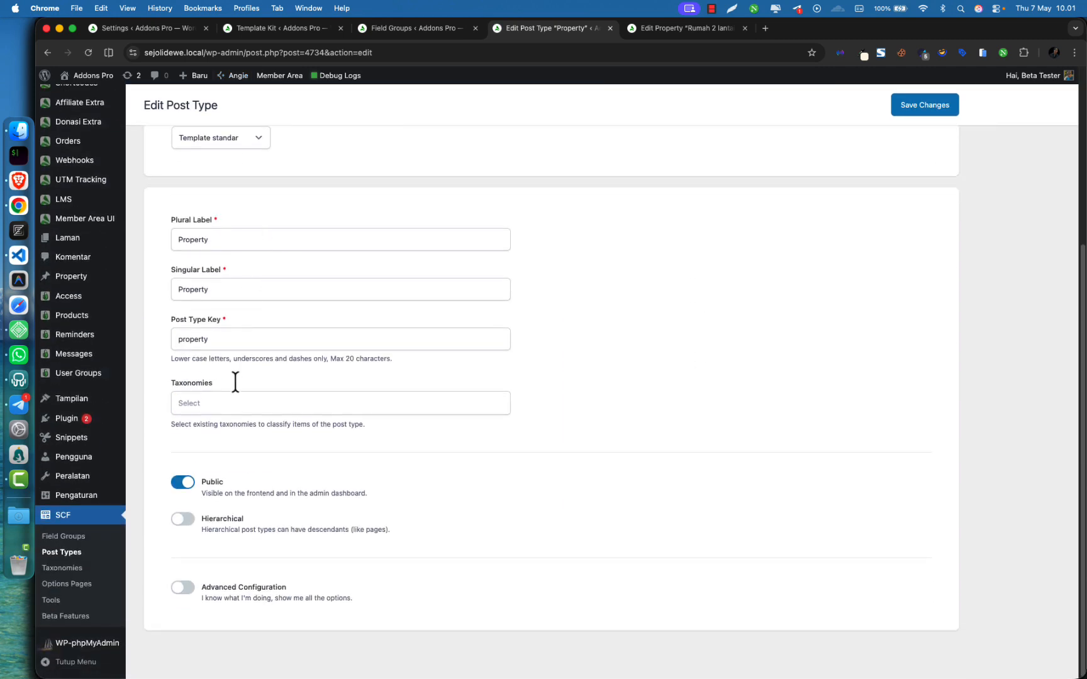
scroll(277, 371, up, 5)
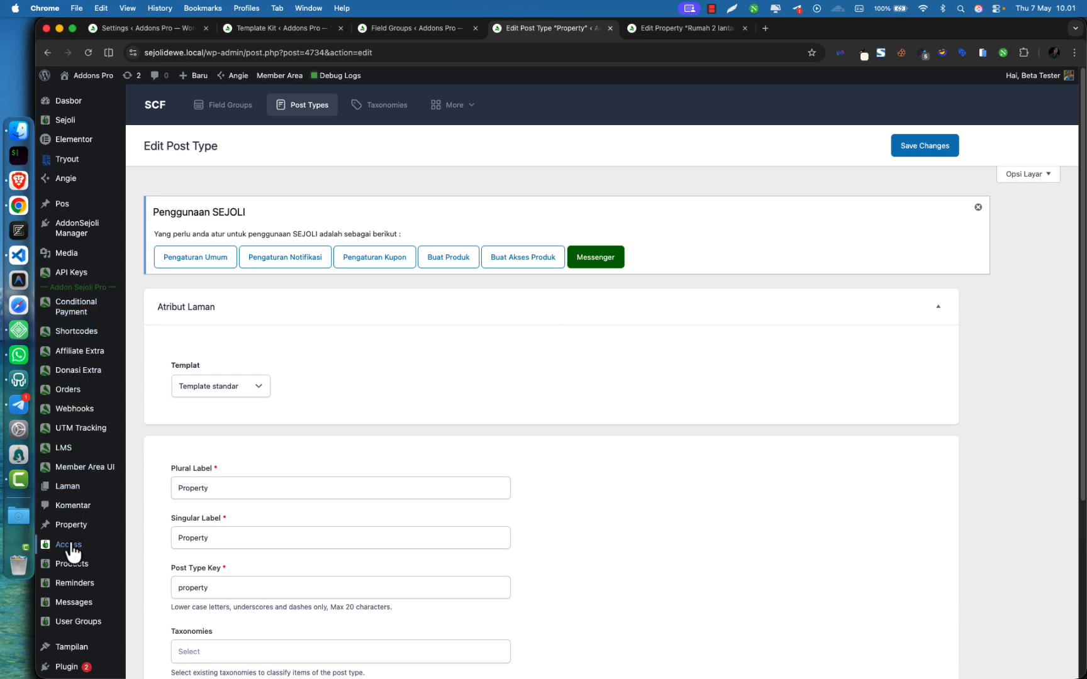
mouse_move(74, 534)
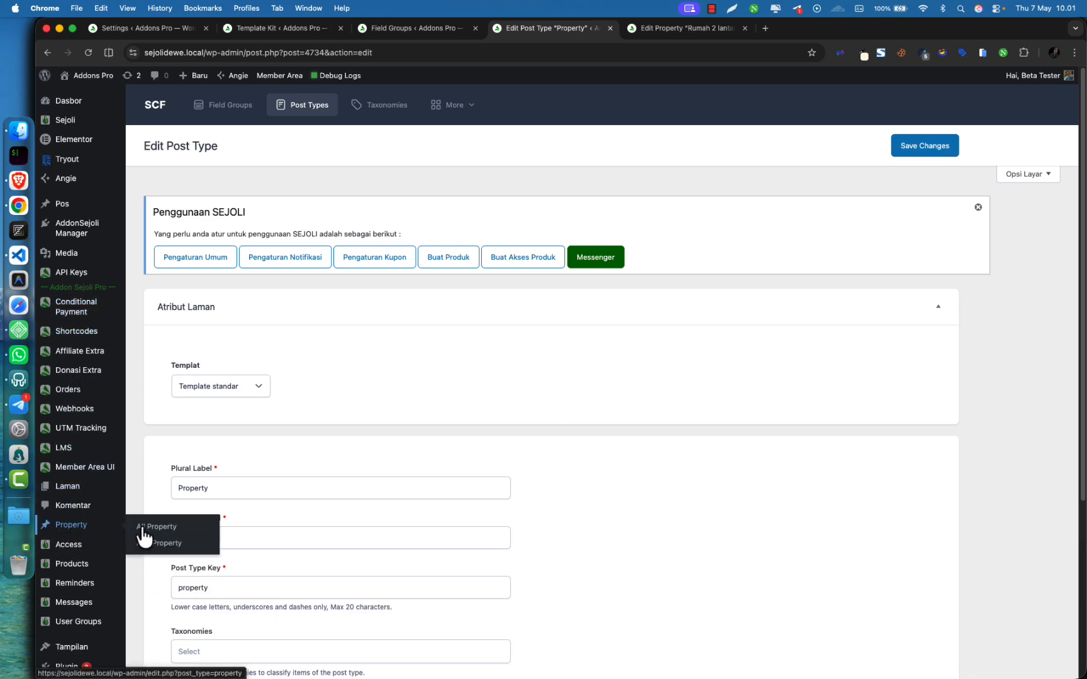
scroll(383, 449, down, 5)
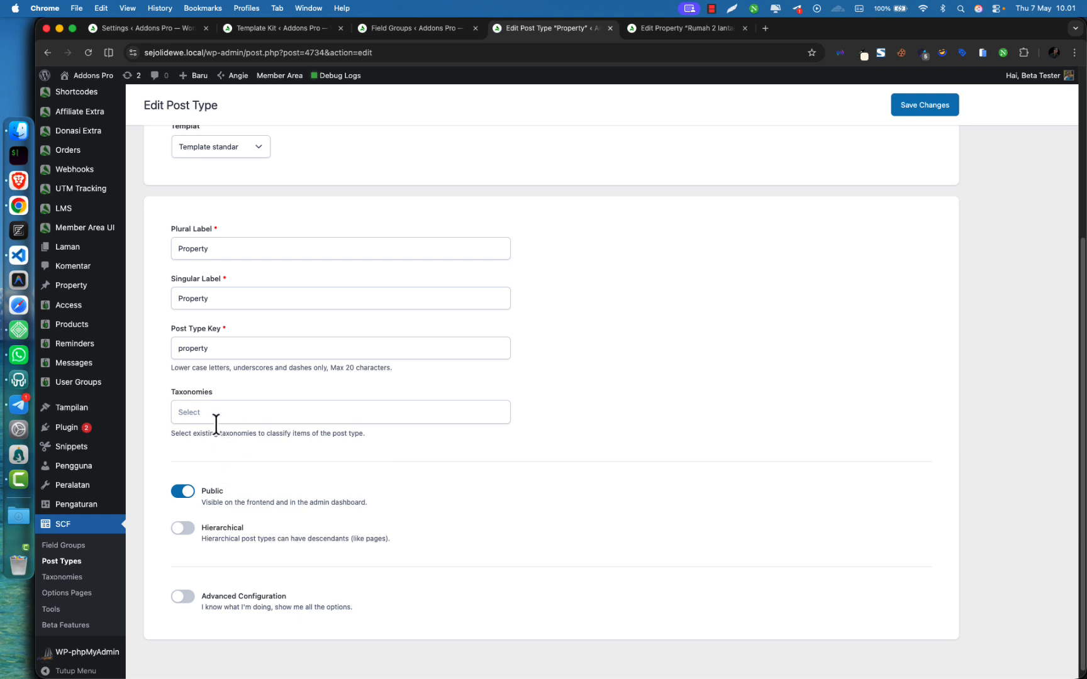
click(183, 597)
On the Visibility tab, search menu icons for 'buil' and pick the building icon
scroll(339, 466, down, 8)
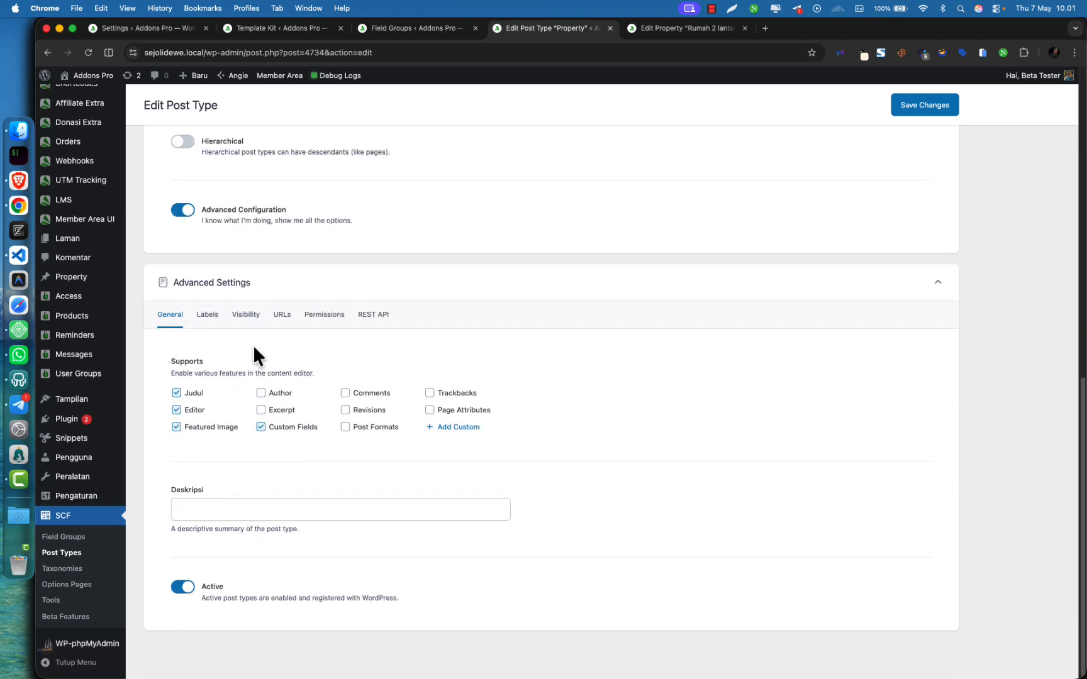
mouse_move(206, 316)
mouse_down()
mouse_move(267, 331)
mouse_move(223, 315)
mouse_up()
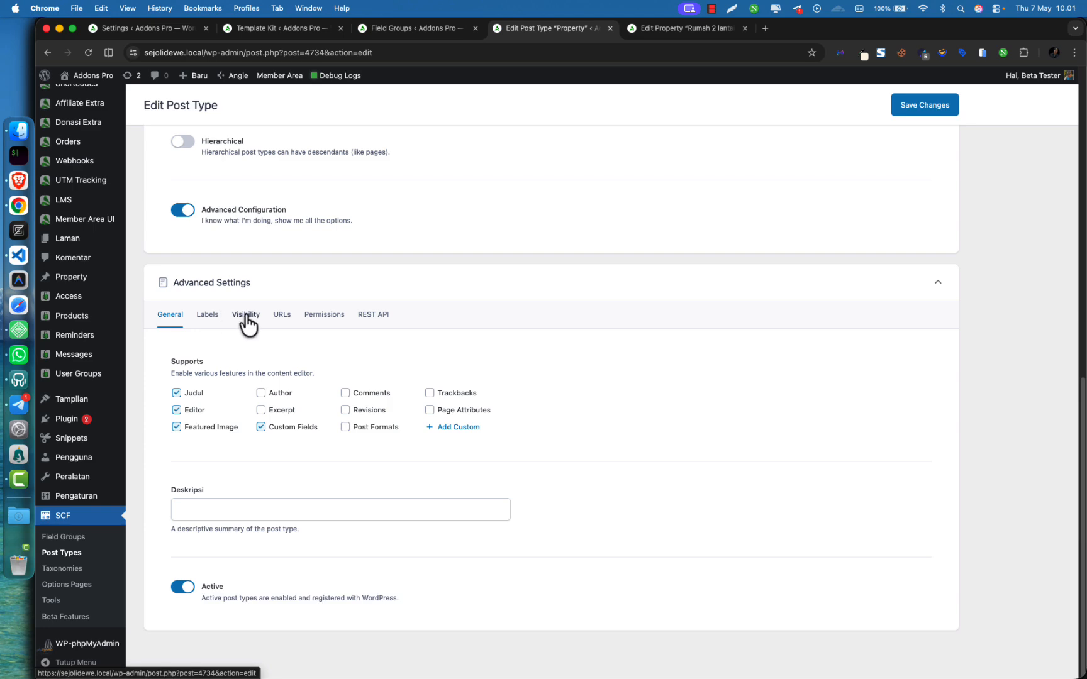
click(246, 318)
scroll(582, 443, down, 5)
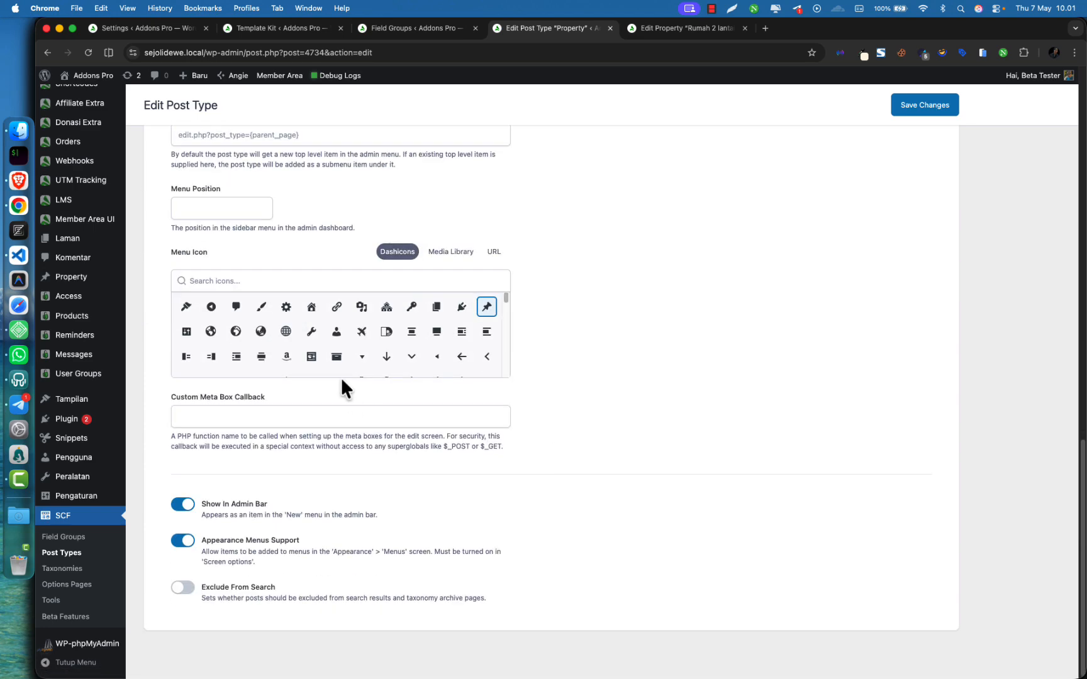
click(338, 277)
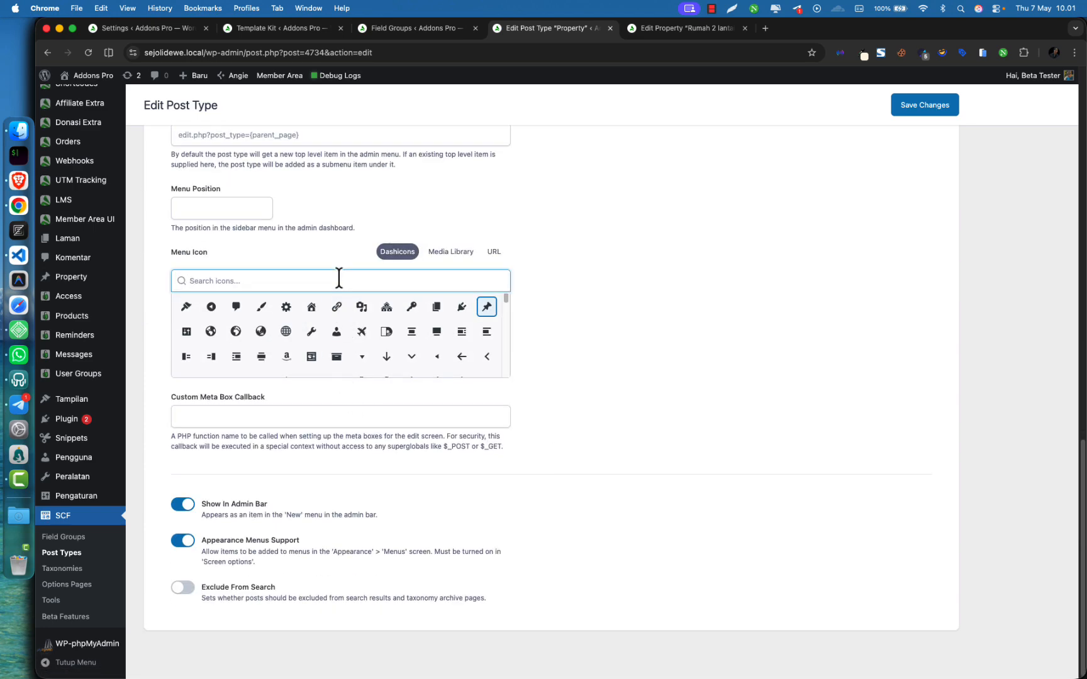
text(buil)
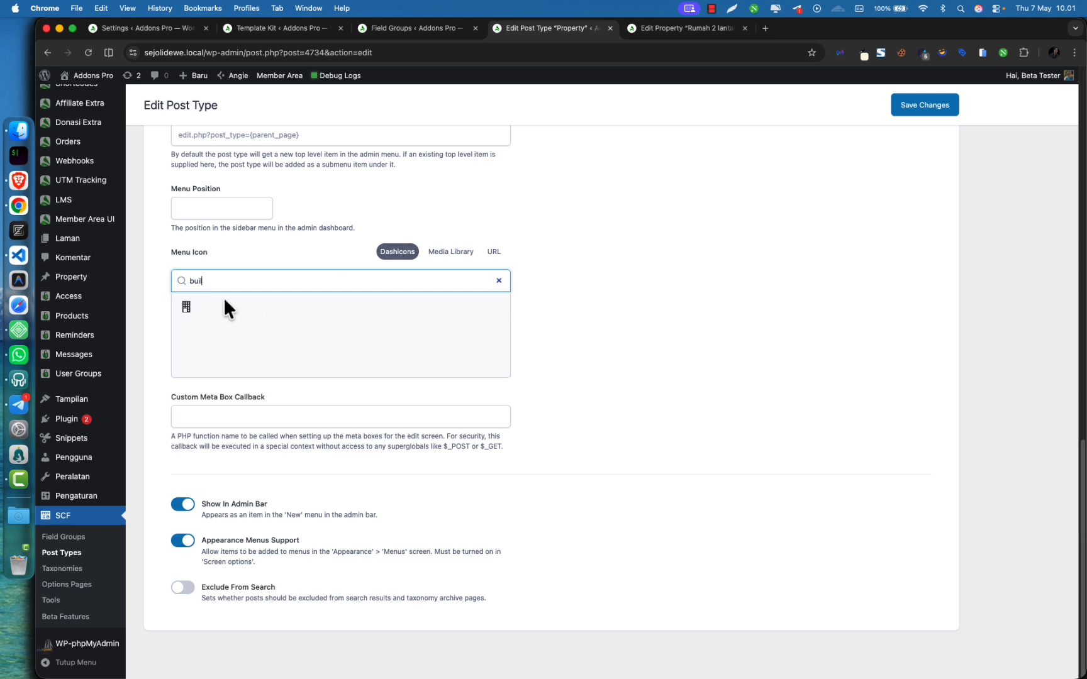
click(187, 309)
Replace the icon search with 'h' and choose the house dashicon instead
click(247, 282)
key(super+a)
key(BackSpace)
text(hou)
key(BackSpace)
key(BackSpace)
key(BackSpace)
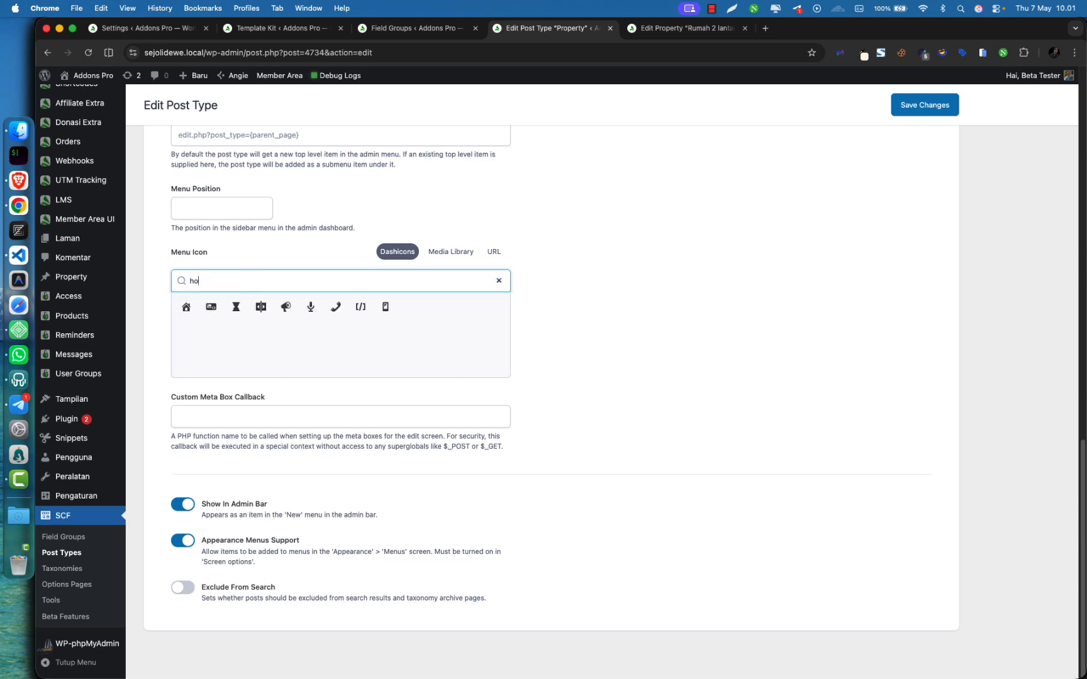
text(h)
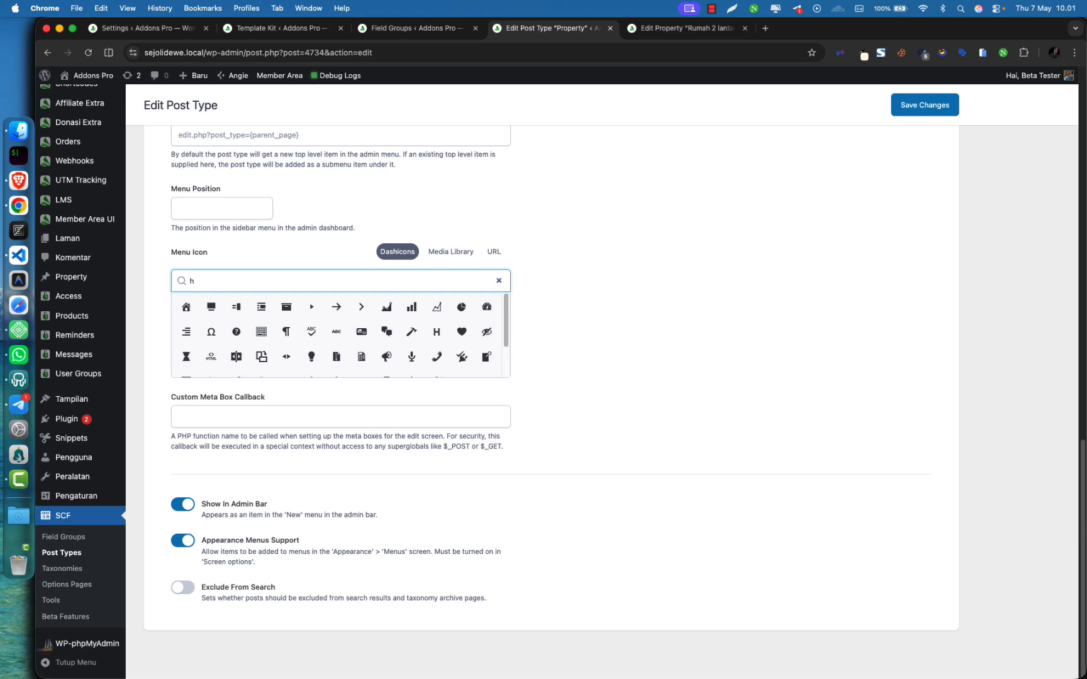
click(185, 308)
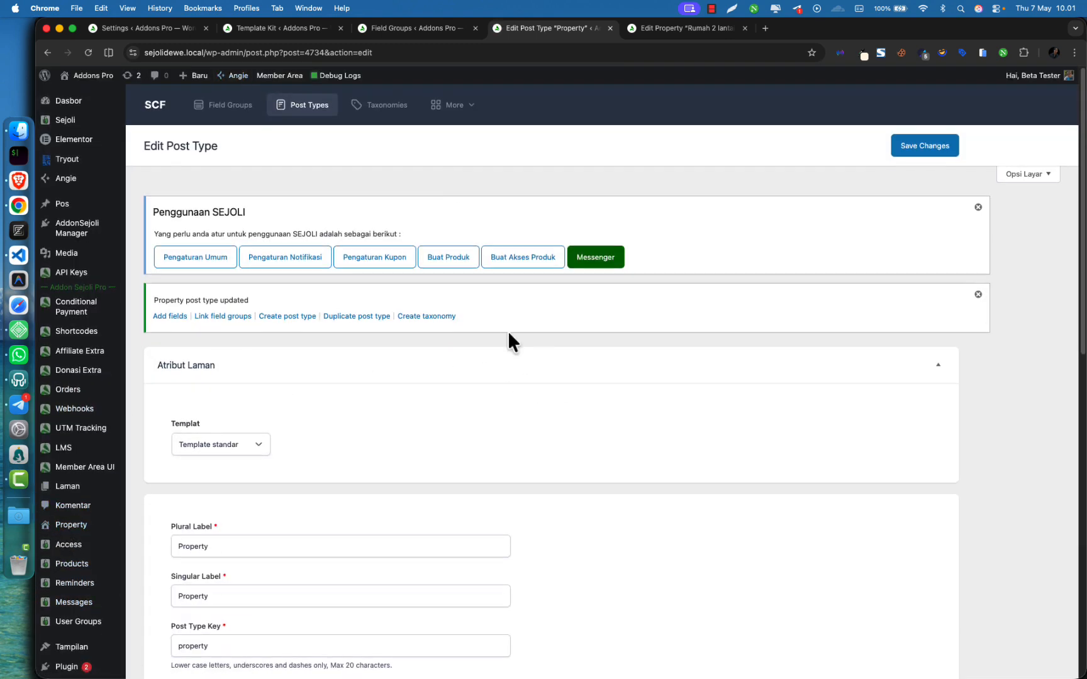
Go to SCF Field Groups and view Property Details assigned to Property with 7 fields
scroll(93, 623, down, 5)
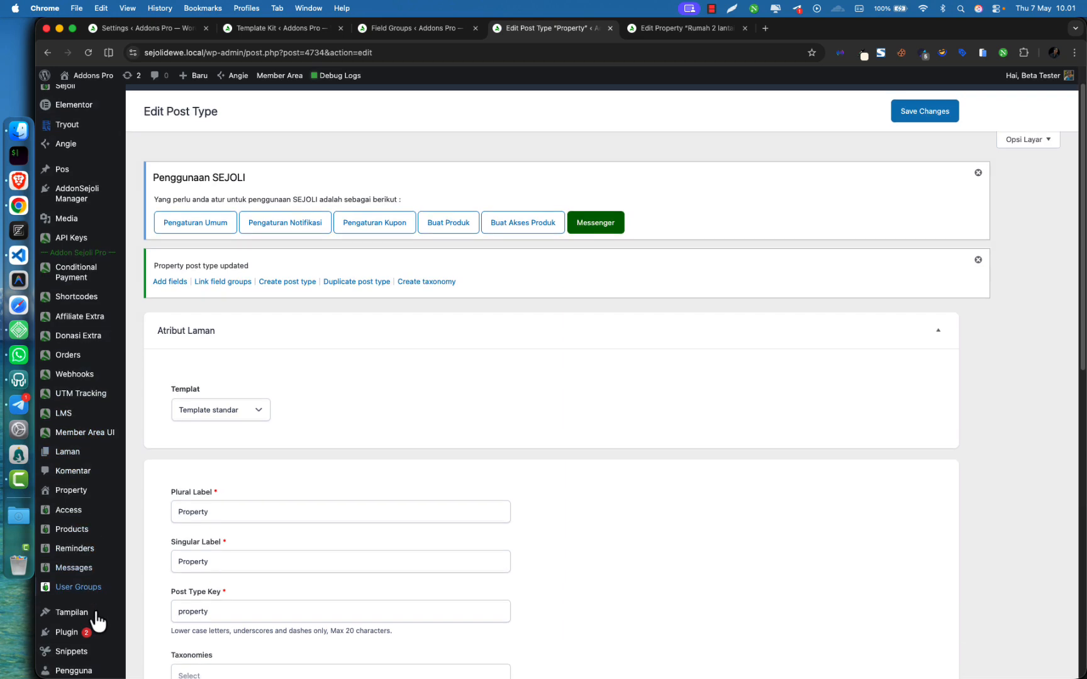
click(70, 621)
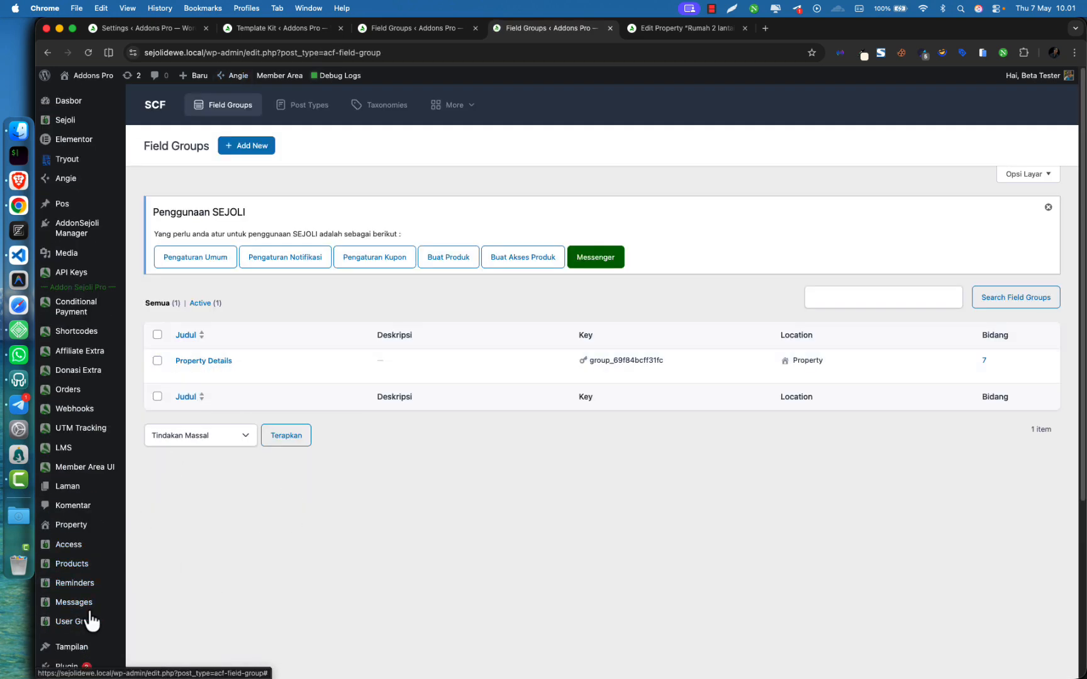
scroll(119, 522, down, 4)
scroll(252, 340, up, 2)
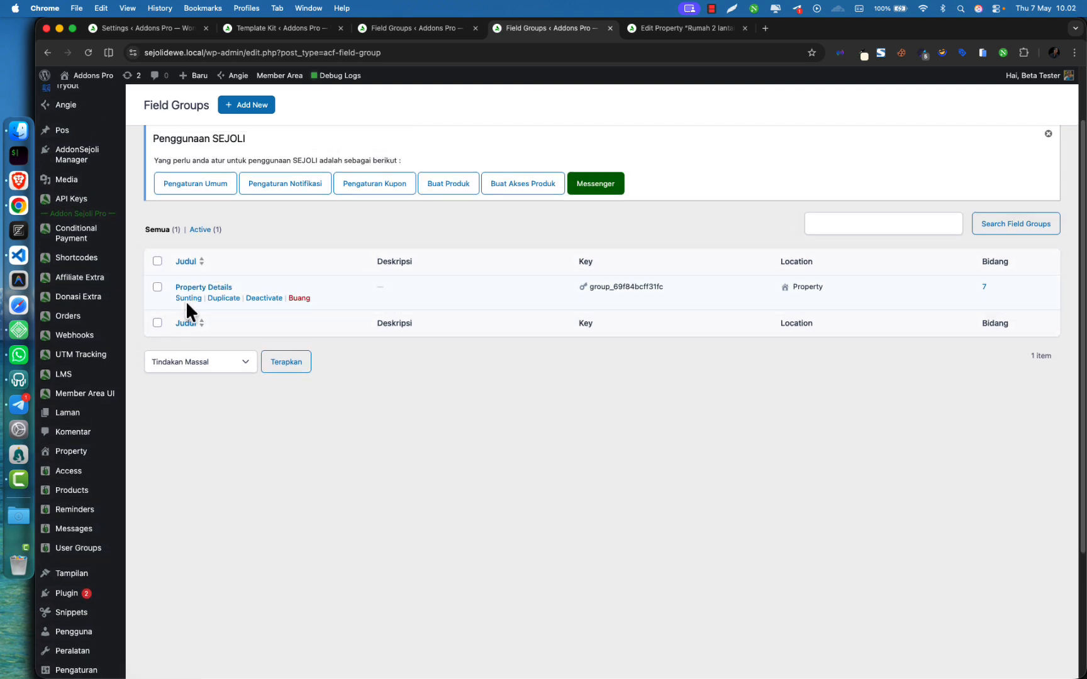
Edit the Property Details field group and expand its group field's eight sub-fields
click(263, 299)
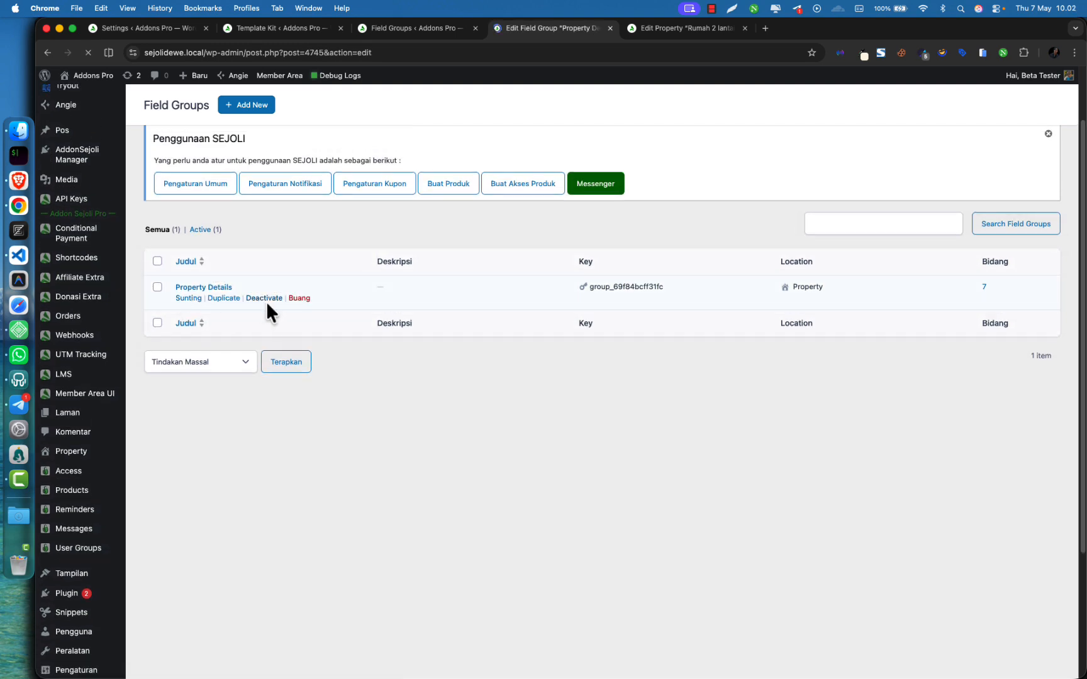
scroll(344, 320, down, 4)
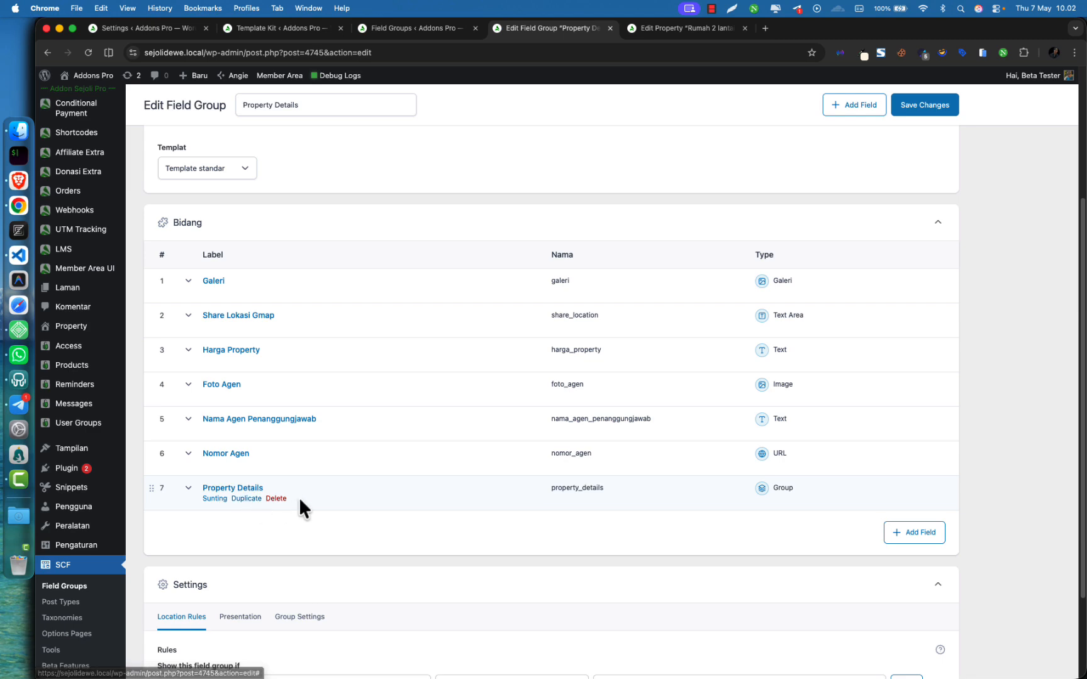
click(379, 492)
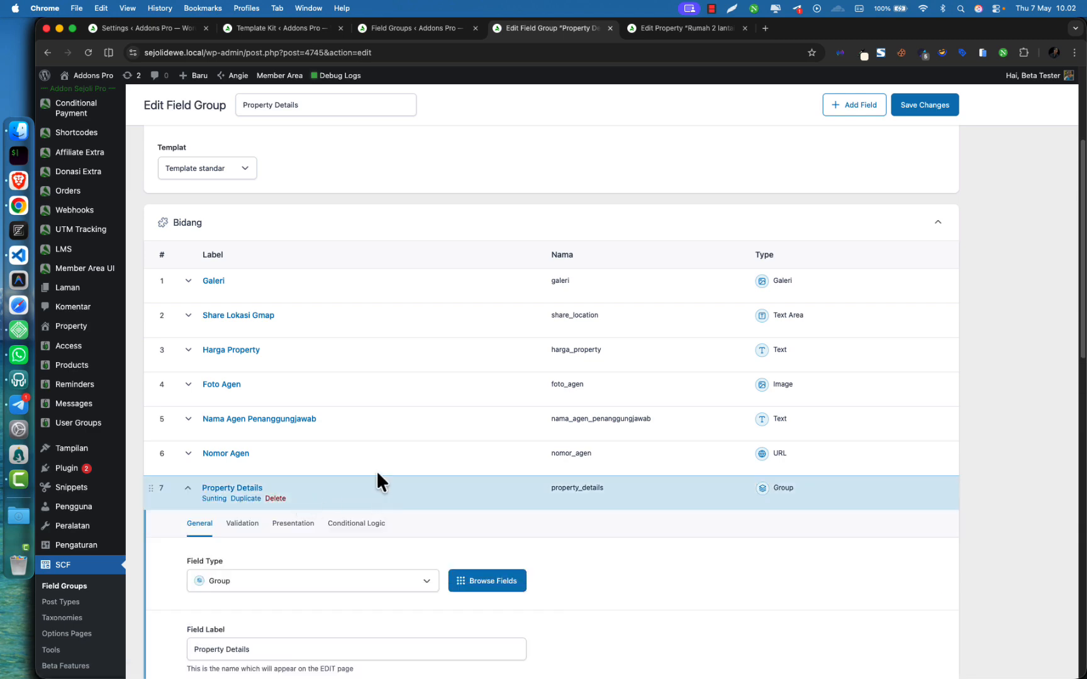
scroll(484, 309, down, 10)
scroll(486, 305, down, 3)
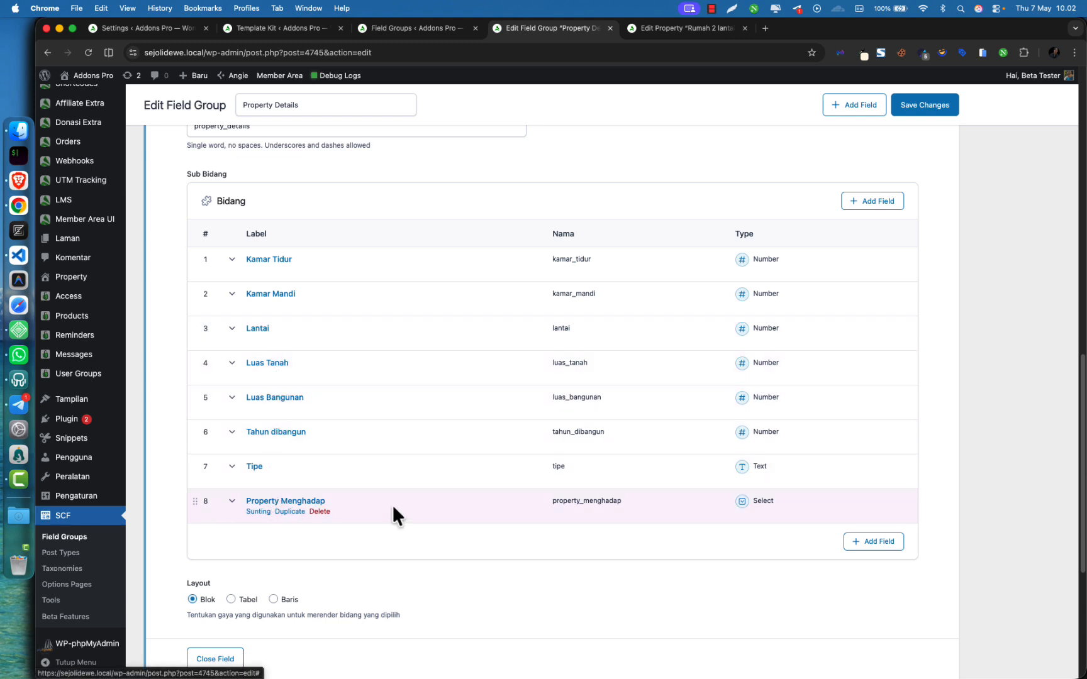
scroll(480, 365, up, 15)
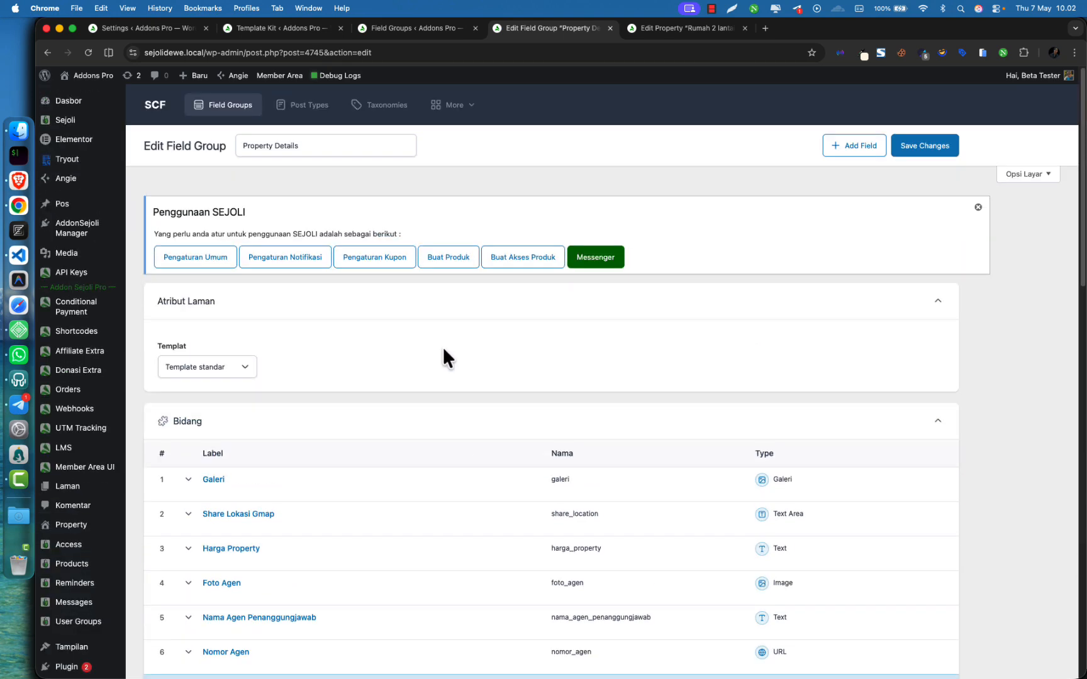
Back in the Property post editor, review its gallery, map address and detail values
click(645, 29)
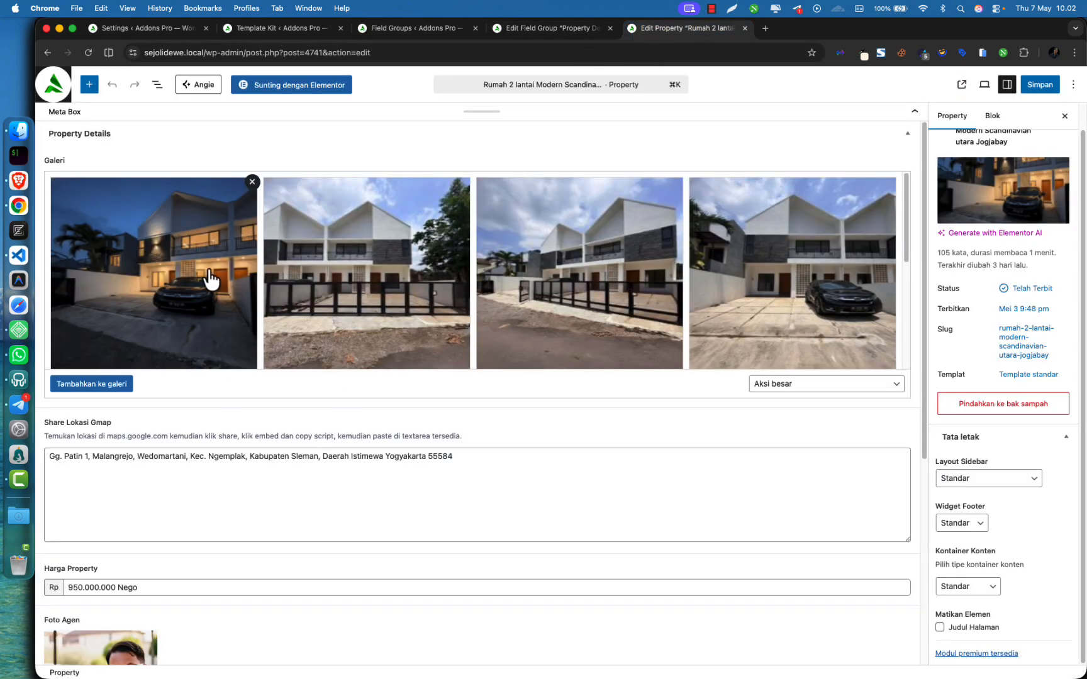
click(112, 383)
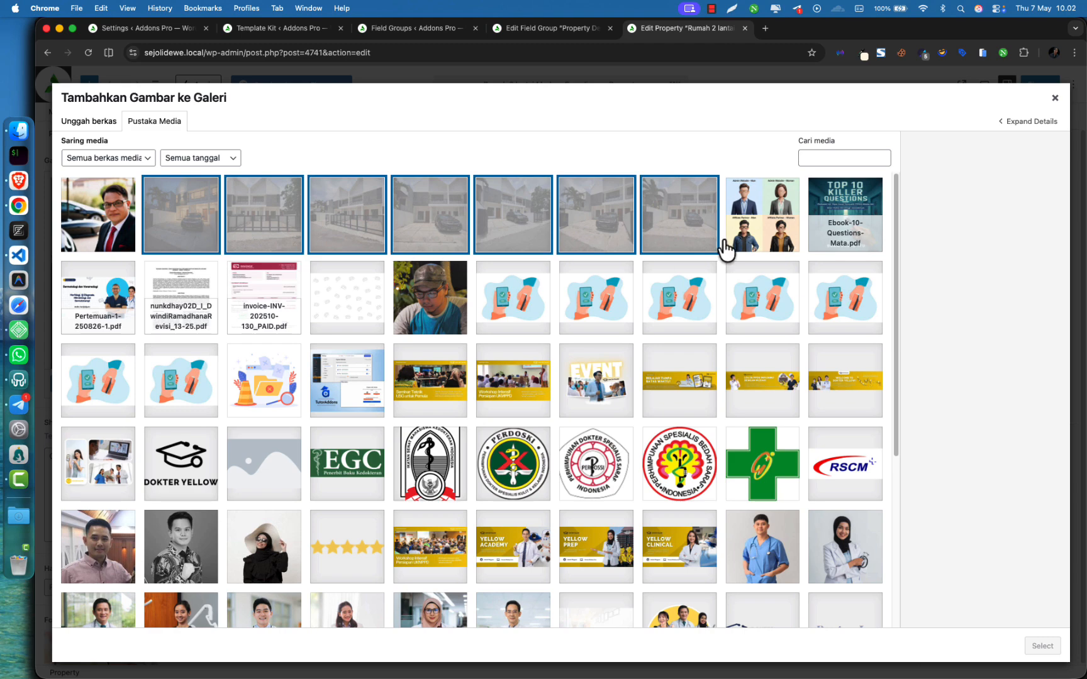
click(1055, 98)
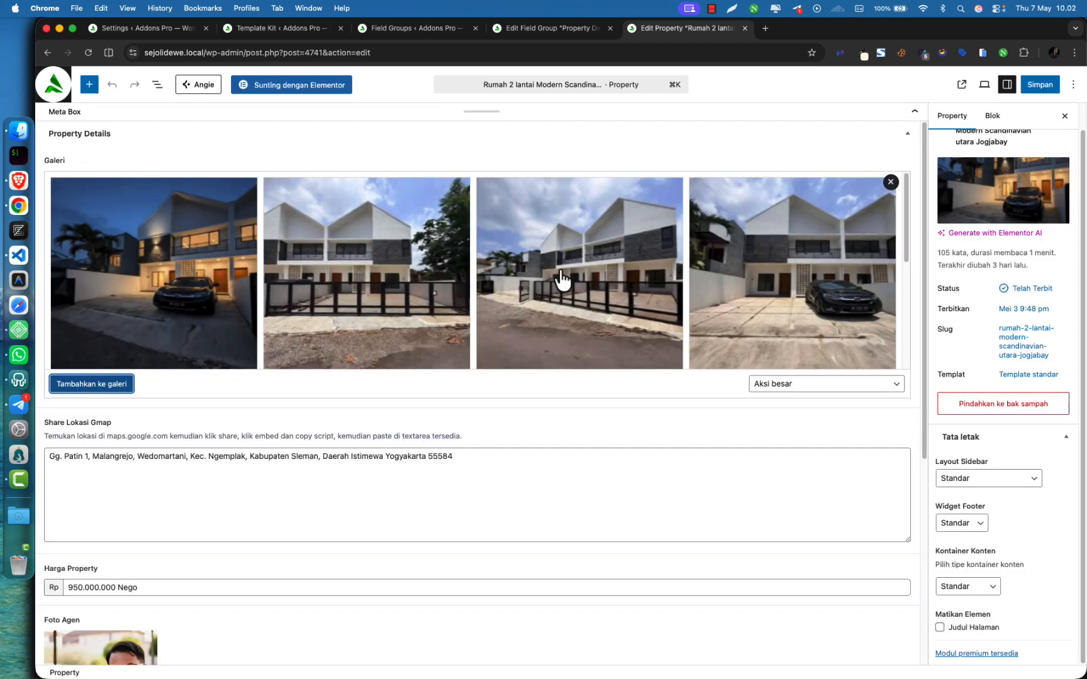
drag(488, 474, 375, 465)
click(49, 451)
click(509, 475)
scroll(495, 466, down, 5)
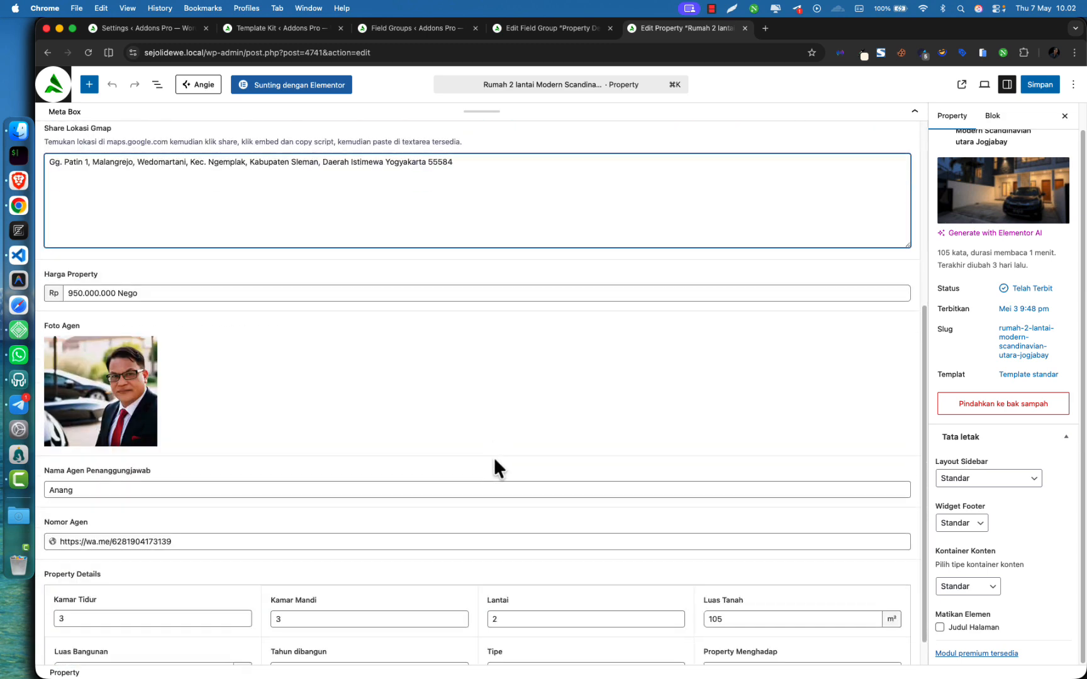
drag(65, 281, 164, 289)
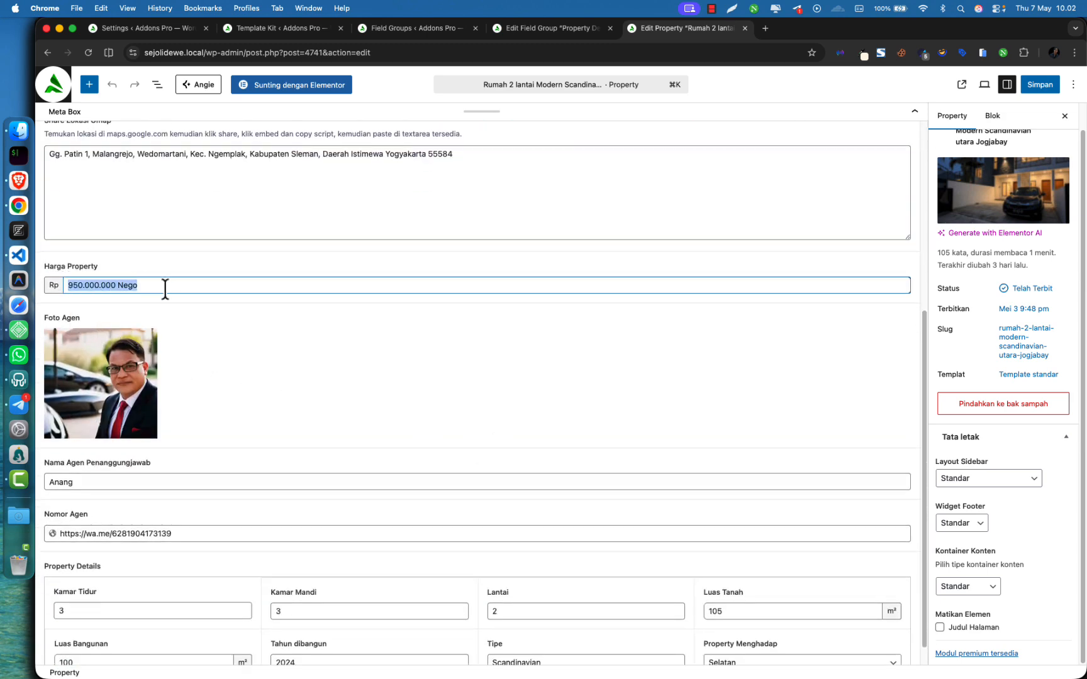
click(150, 288)
double_click(114, 285)
click(147, 288)
double_click(123, 287)
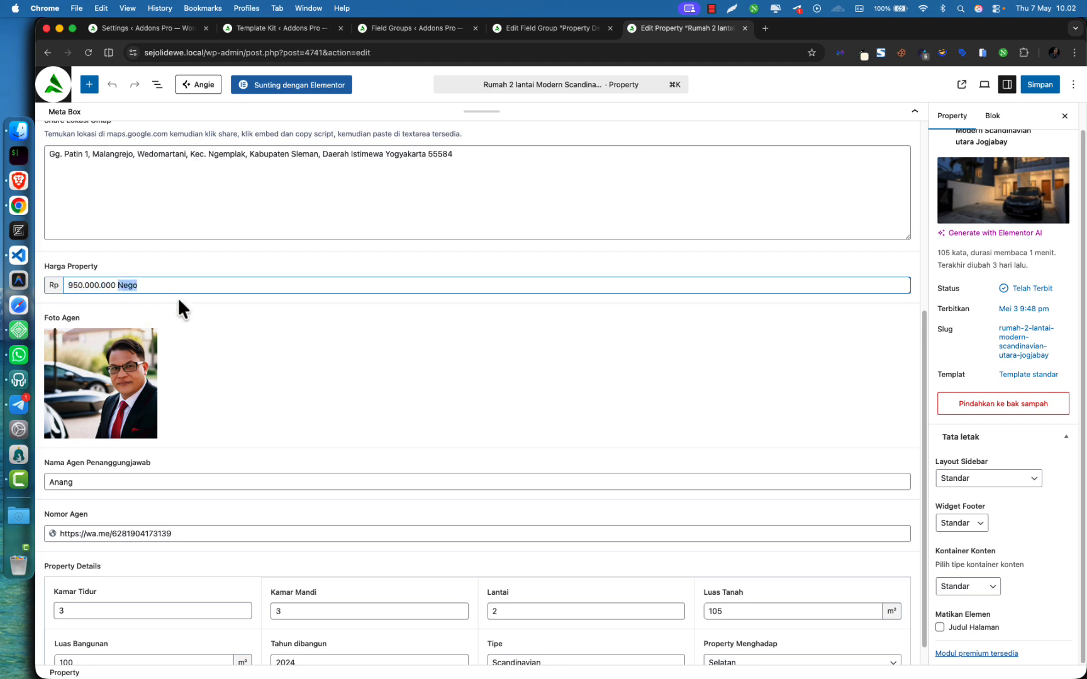
click(207, 290)
double_click(129, 286)
scroll(264, 300, down, 1)
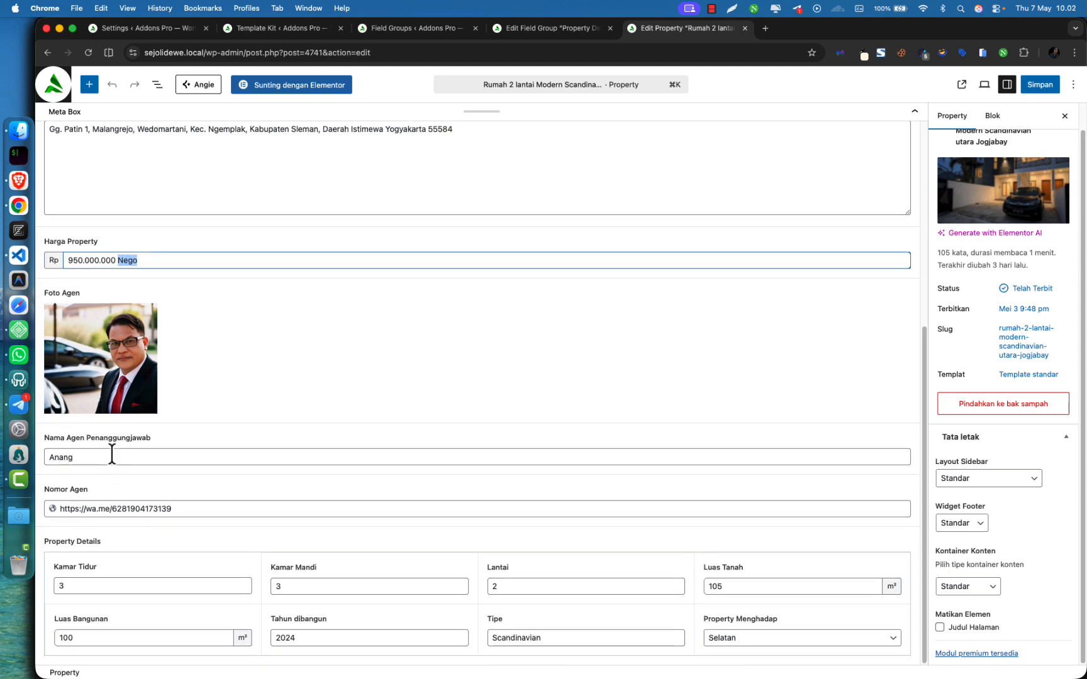
mouse_move(141, 374)
click(85, 457)
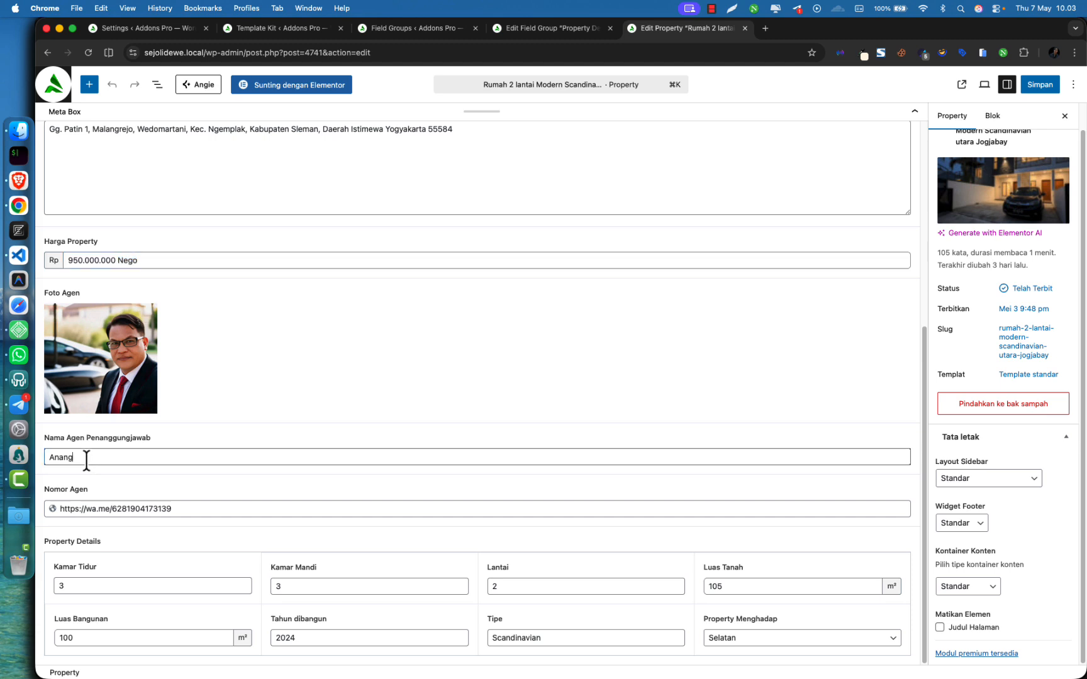
click(152, 509)
click(249, 525)
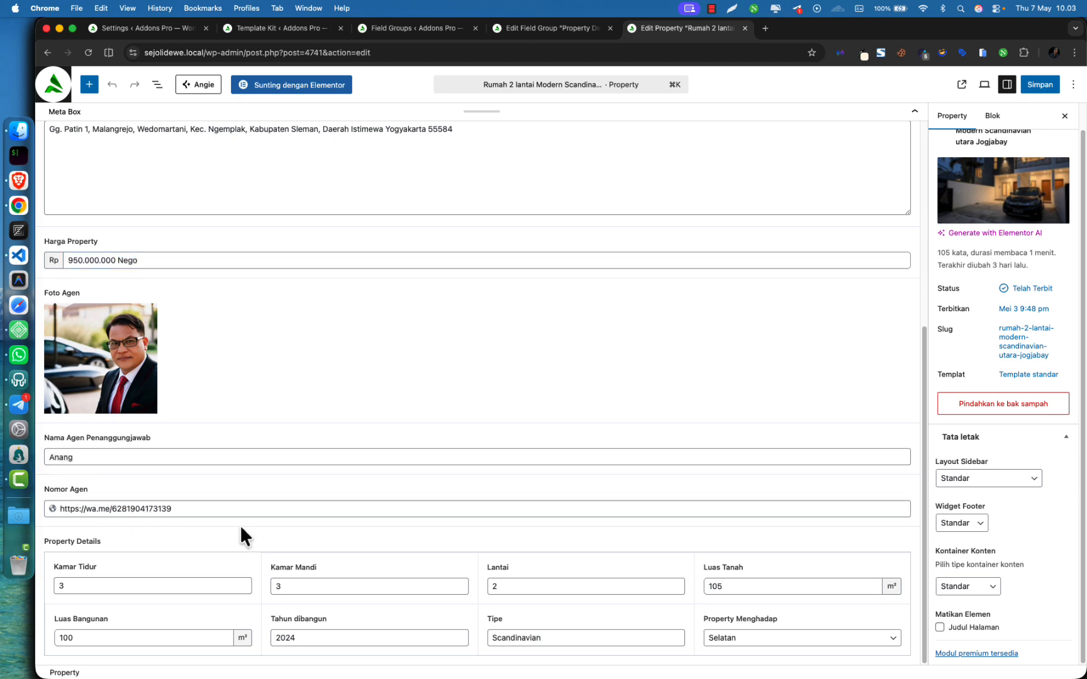
click(185, 586)
click(330, 587)
click(158, 585)
drag(121, 509, 204, 514)
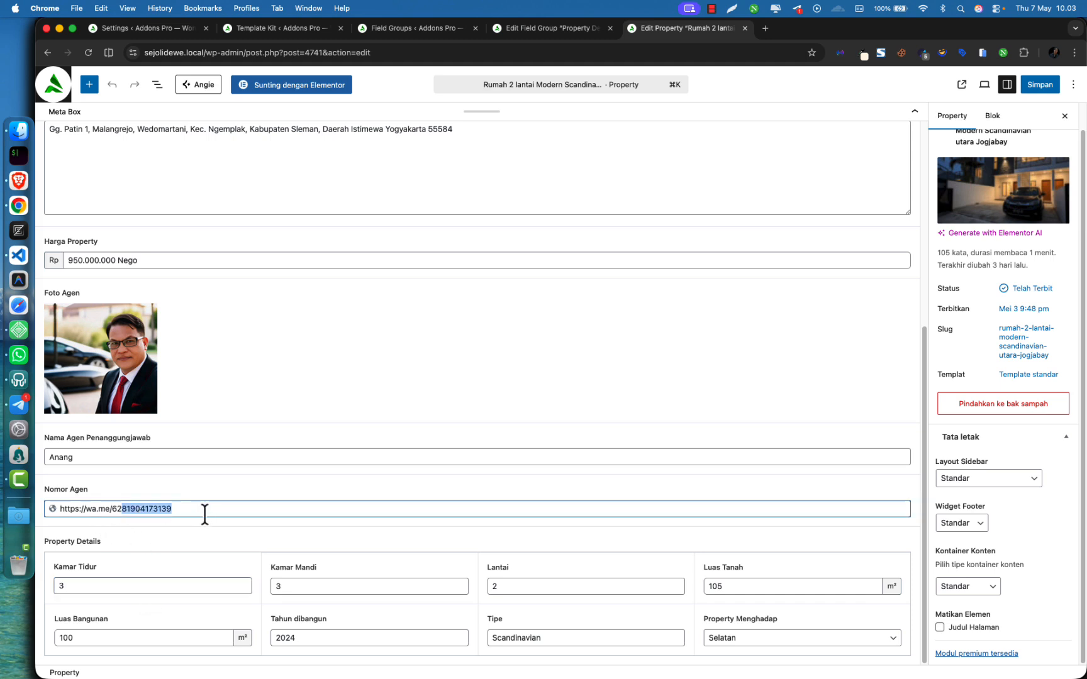
drag(126, 511, 194, 512)
click(194, 512)
click(89, 588)
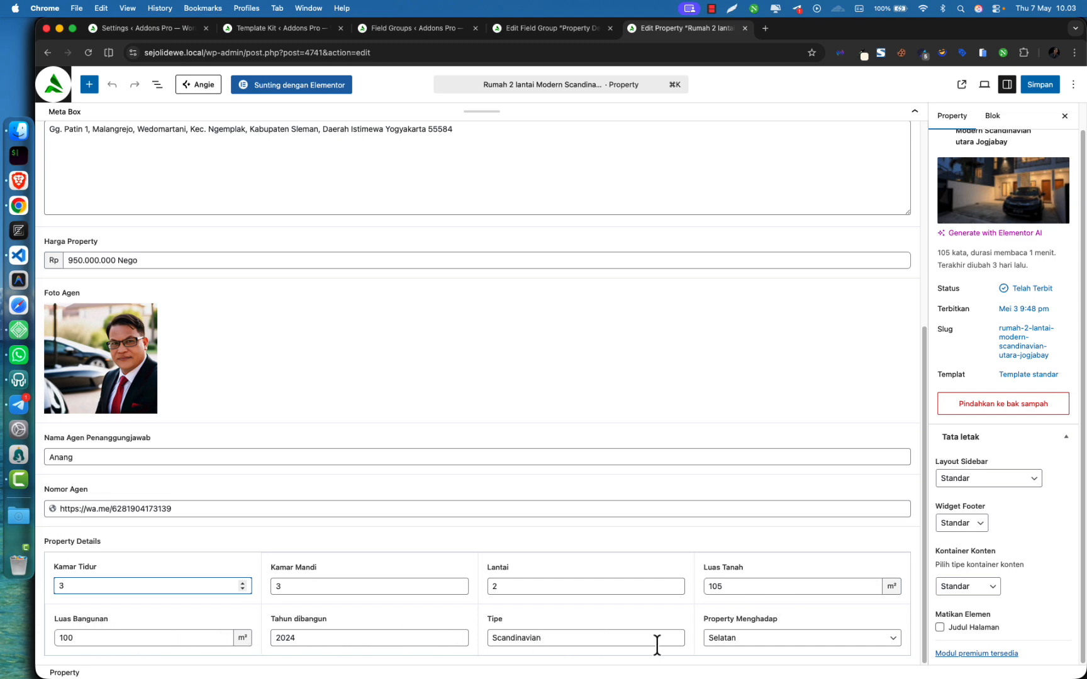
scroll(900, 388, up, 5)
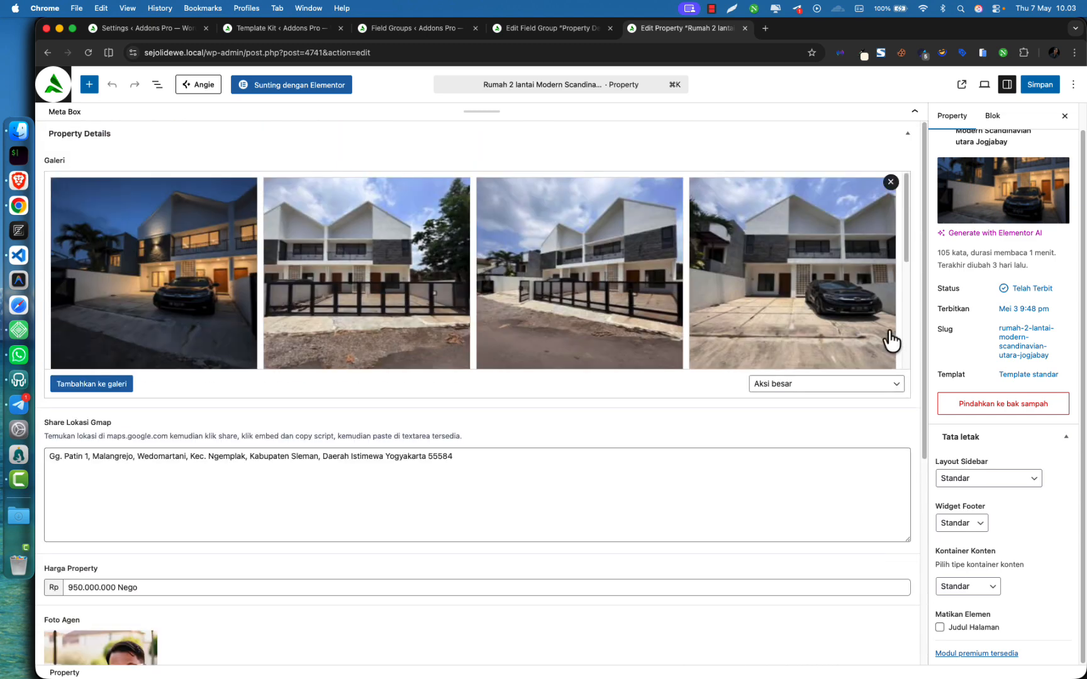
mouse_move(1011, 188)
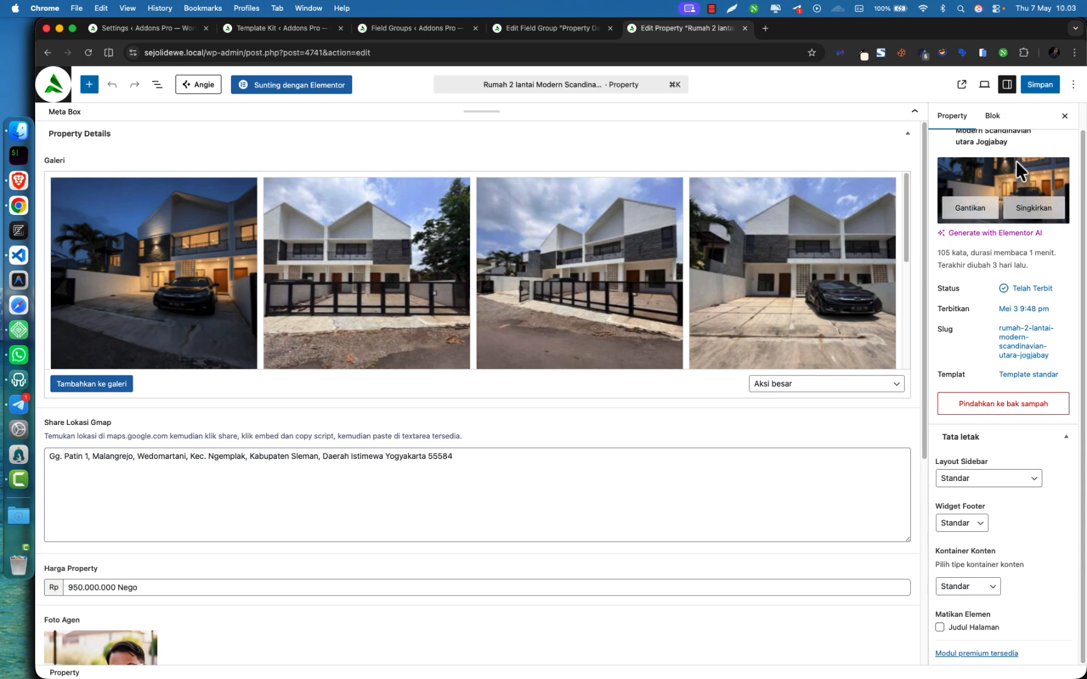
scroll(994, 189, up, 1)
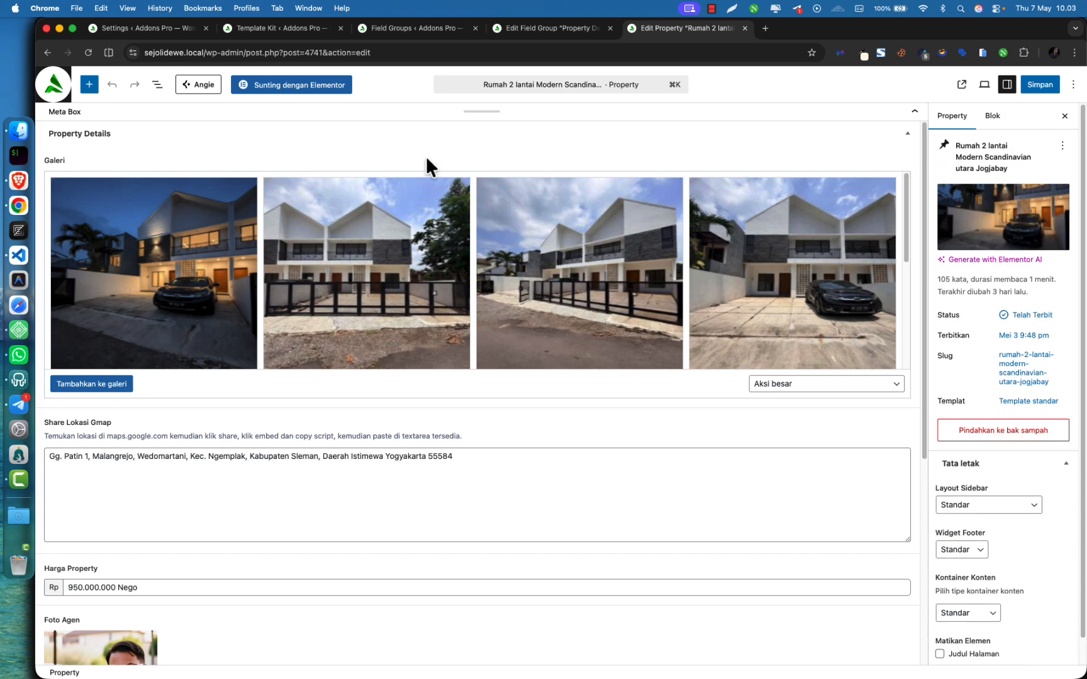
Collapse the meta box, try the SMAUI Active Kit Page template, then revert to Template standar
click(382, 110)
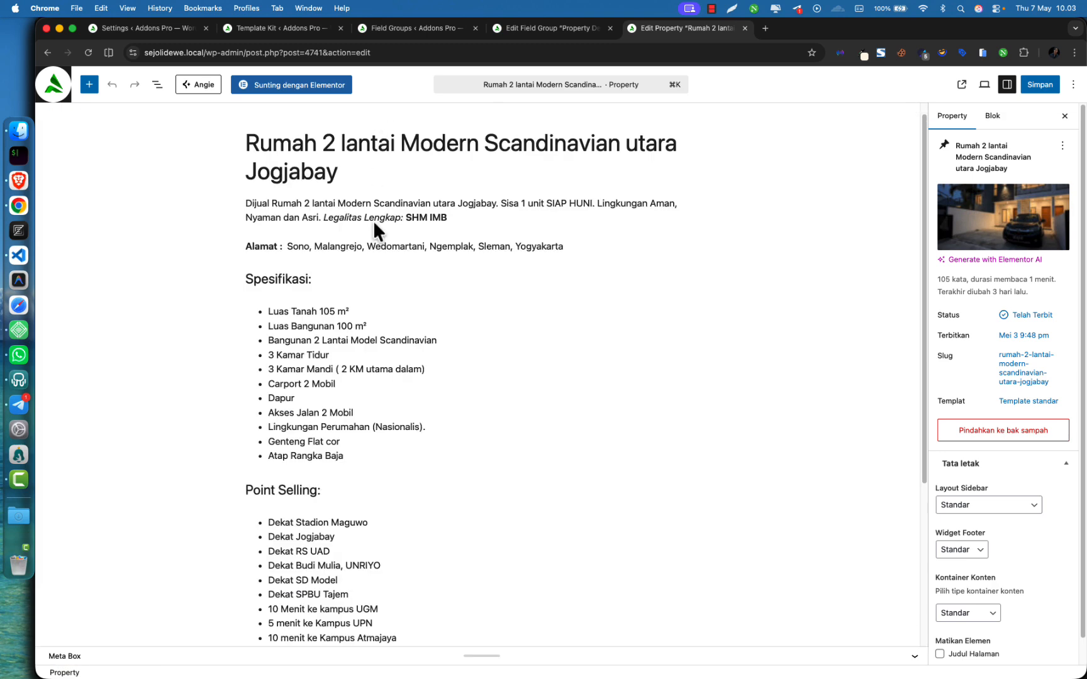
click(1007, 402)
click(846, 478)
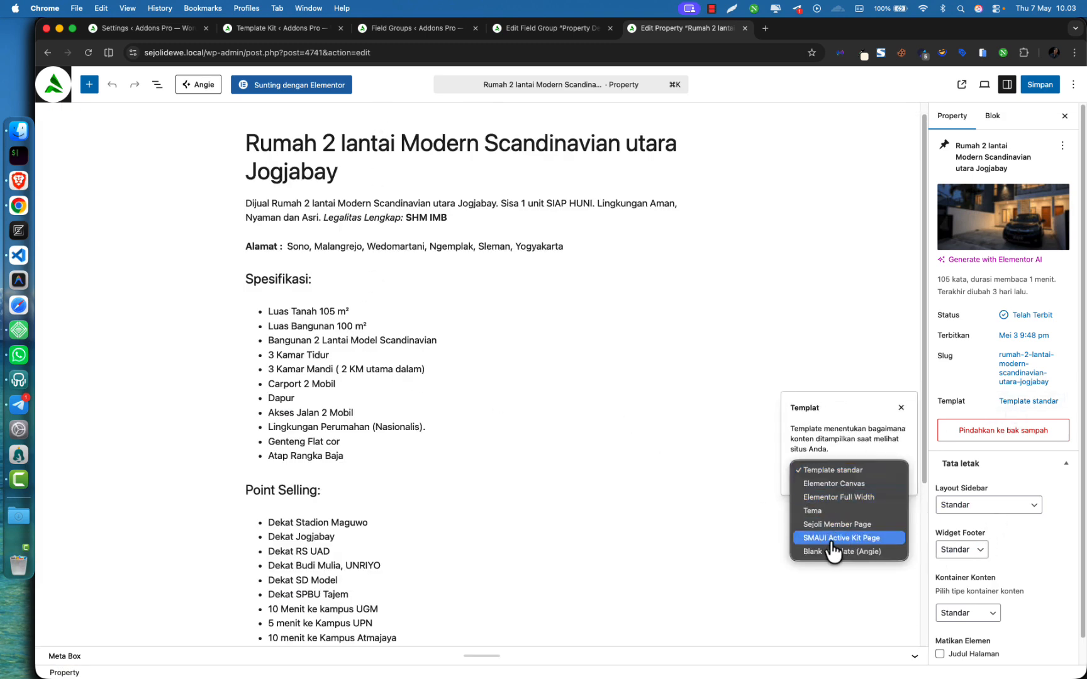
click(879, 450)
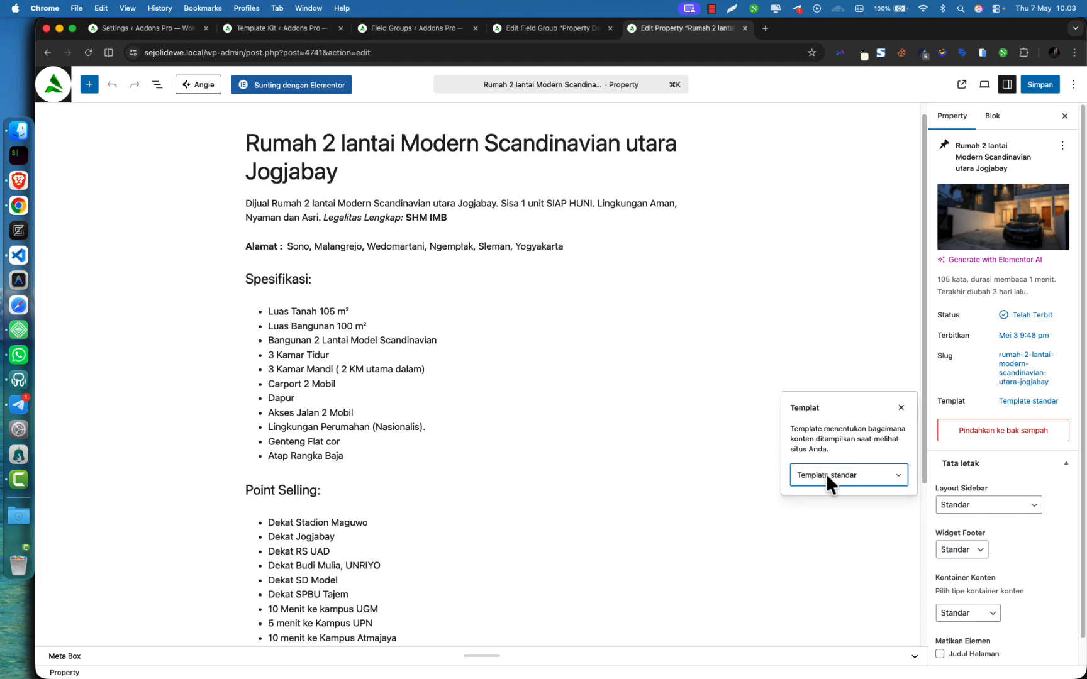
click(829, 442)
click(838, 476)
click(817, 536)
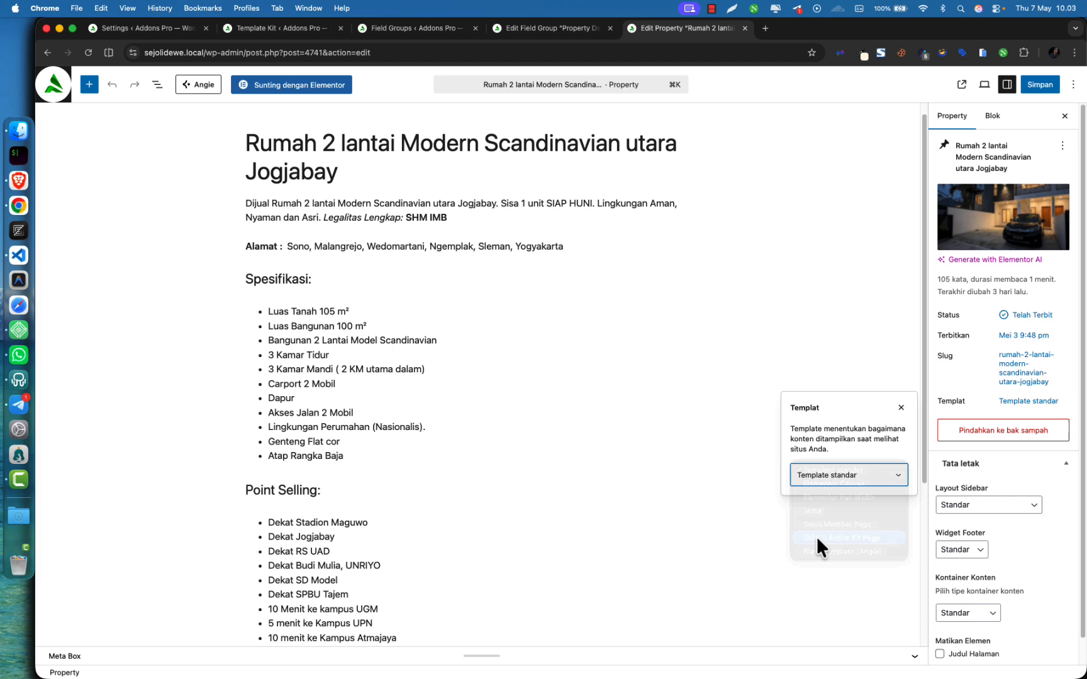
click(833, 475)
click(846, 403)
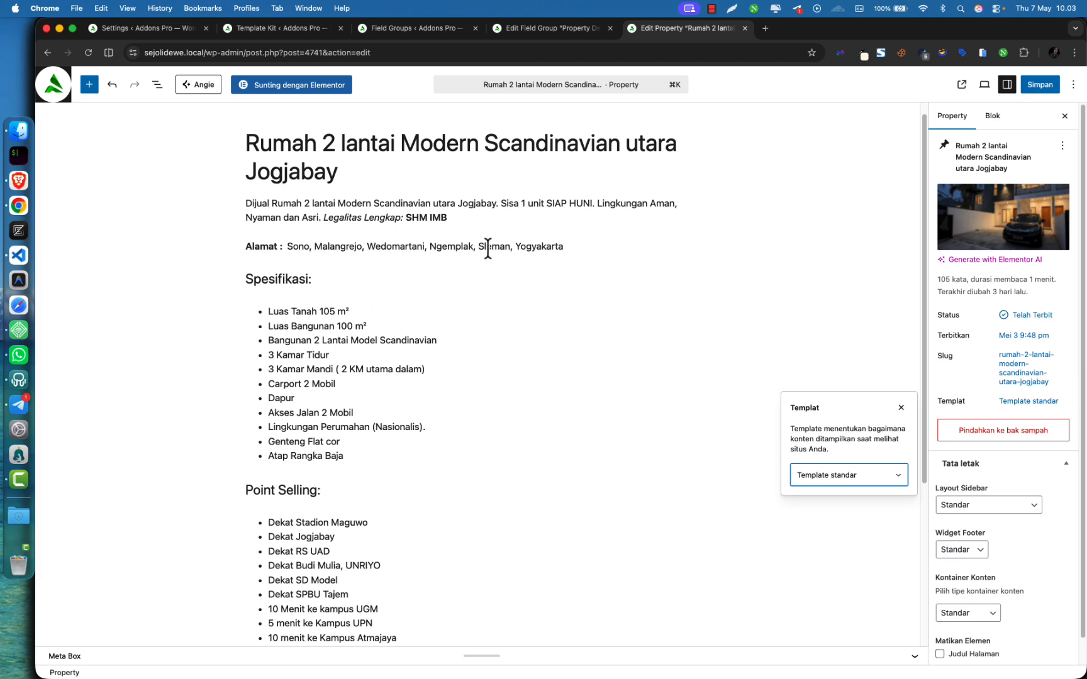
Dismiss the template popover and save the property post
click(329, 272)
click(273, 148)
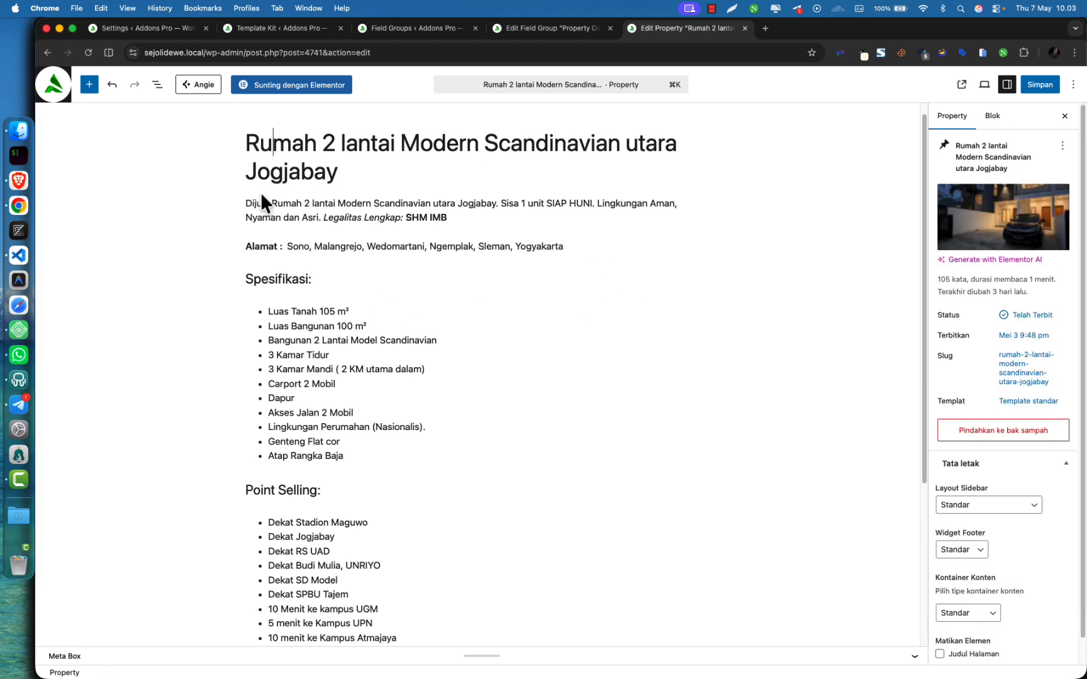
drag(247, 202, 340, 340)
click(529, 381)
scroll(428, 379, down, 5)
scroll(771, 339, up, 5)
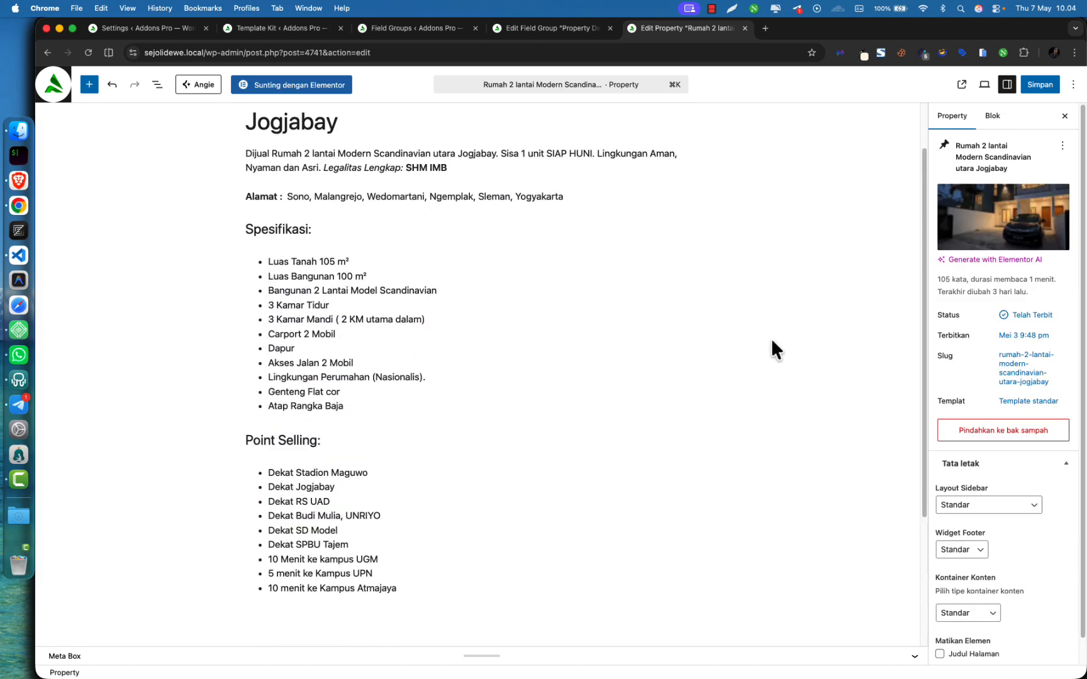
click(1041, 88)
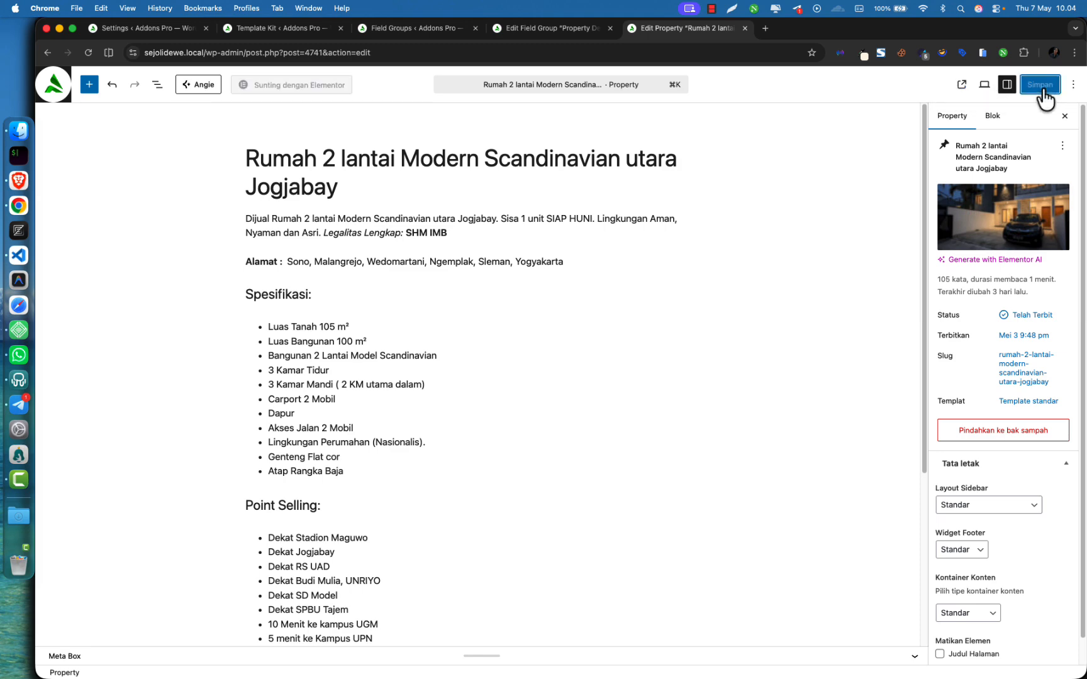
Confirm the CPT Level select still shows Property, then go to the Property Details field group
click(290, 27)
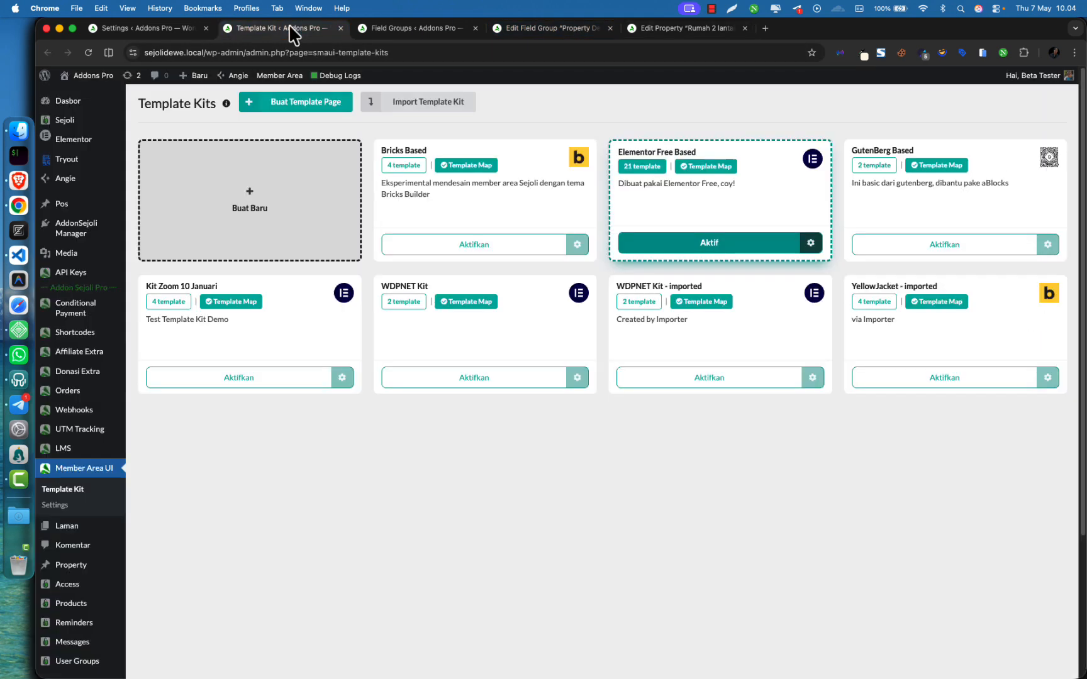
click(169, 29)
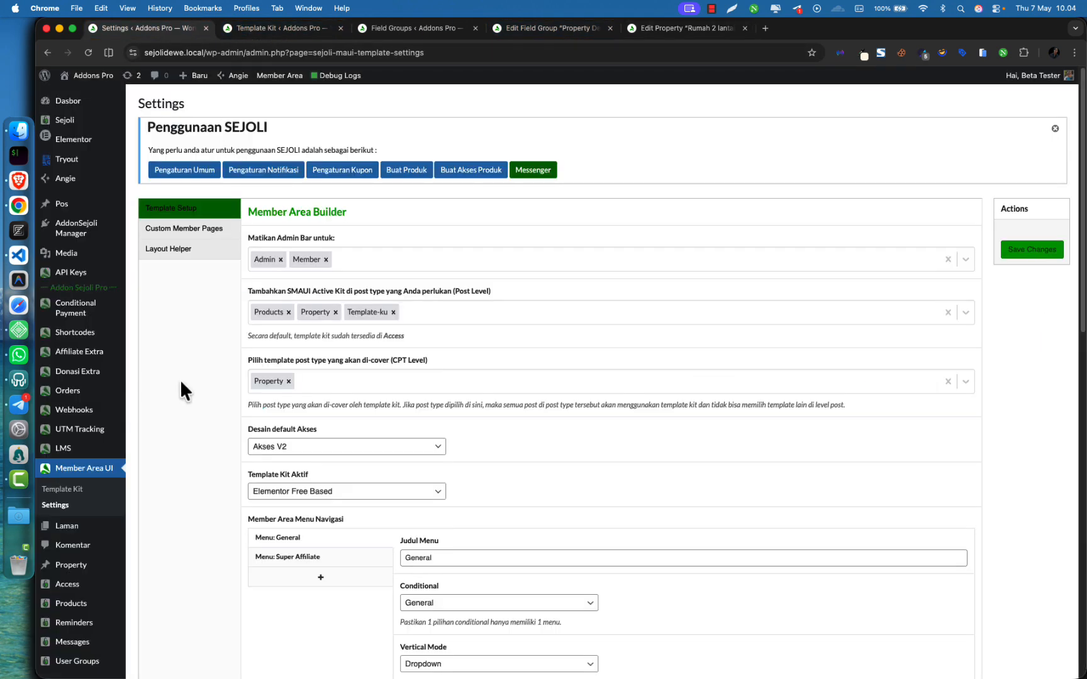
scroll(181, 382, down, 2)
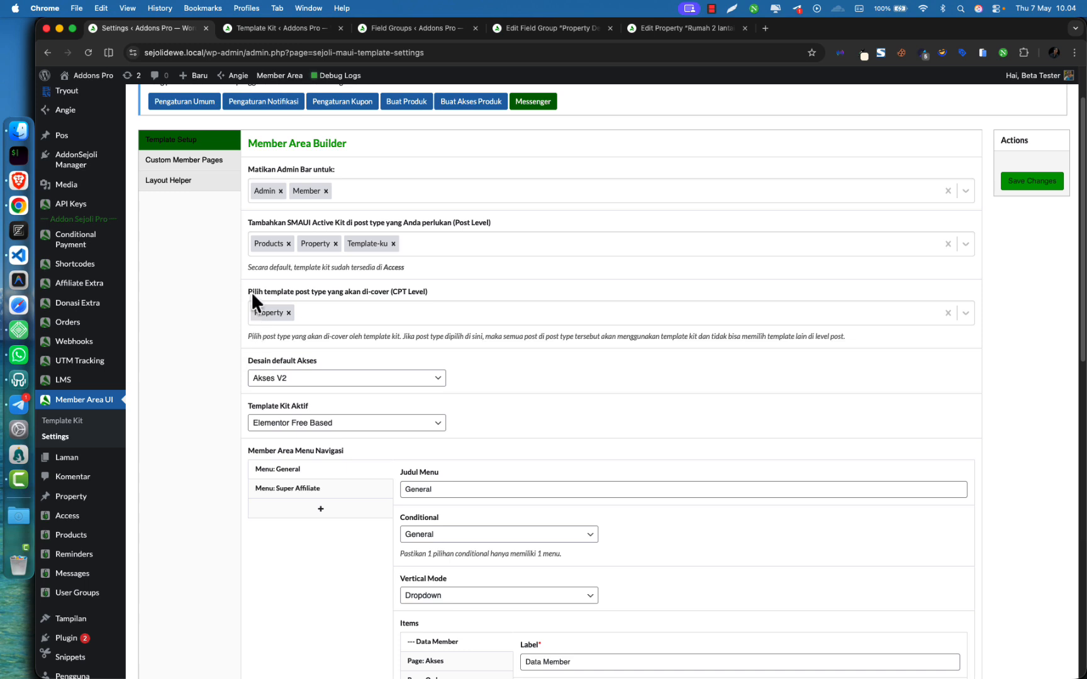
drag(252, 291, 336, 292)
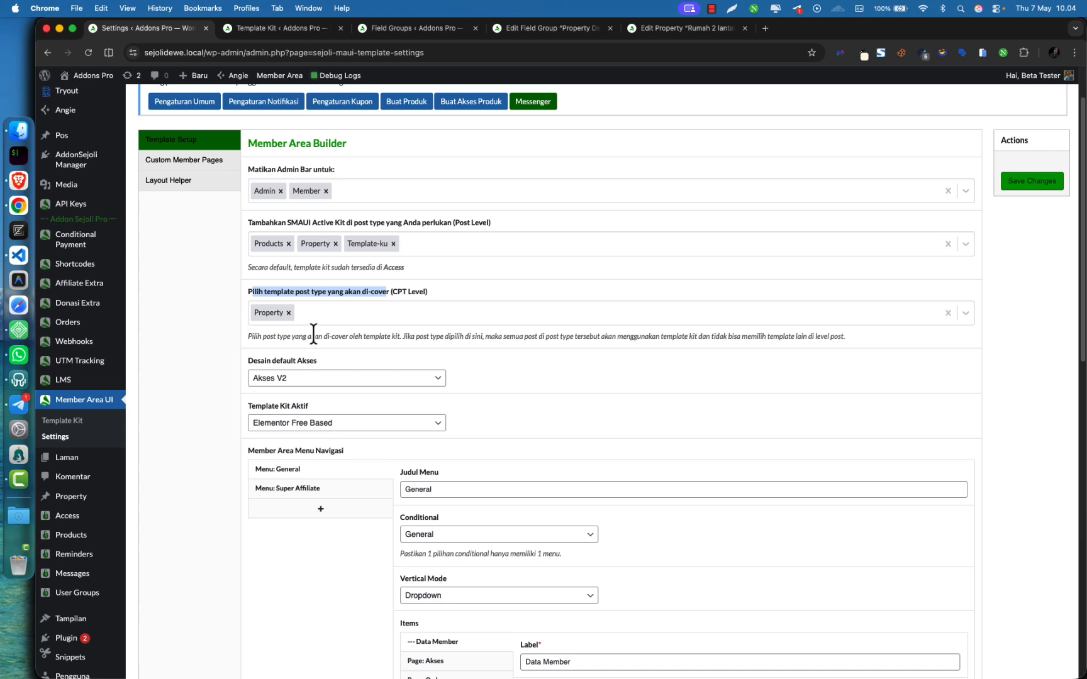
click(330, 317)
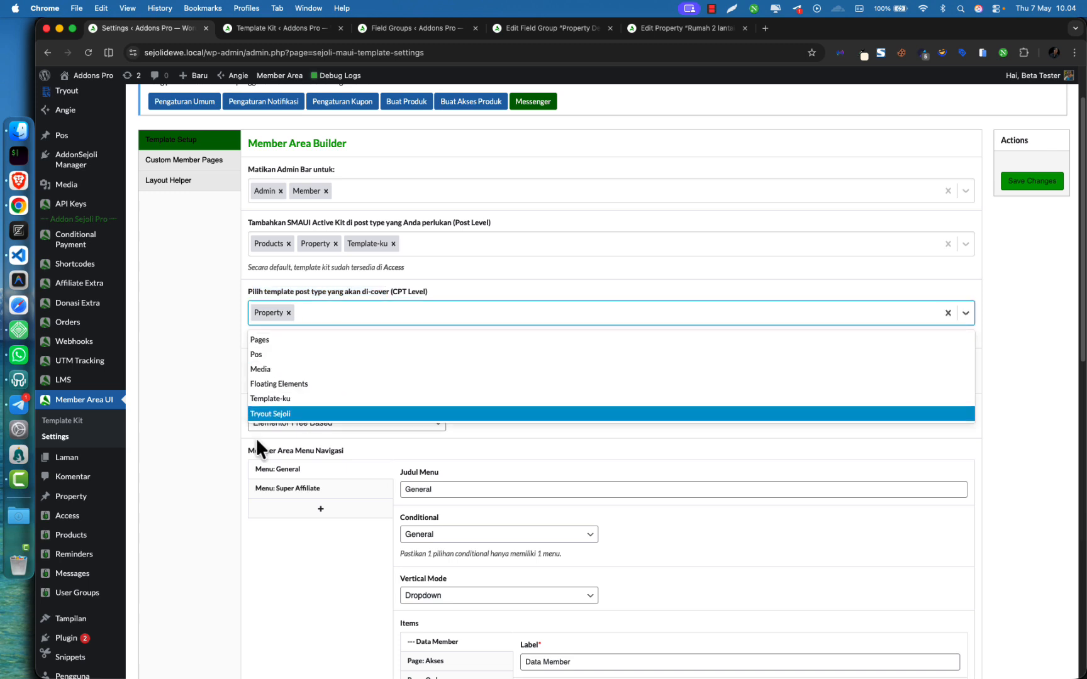
key(Escape)
click(187, 365)
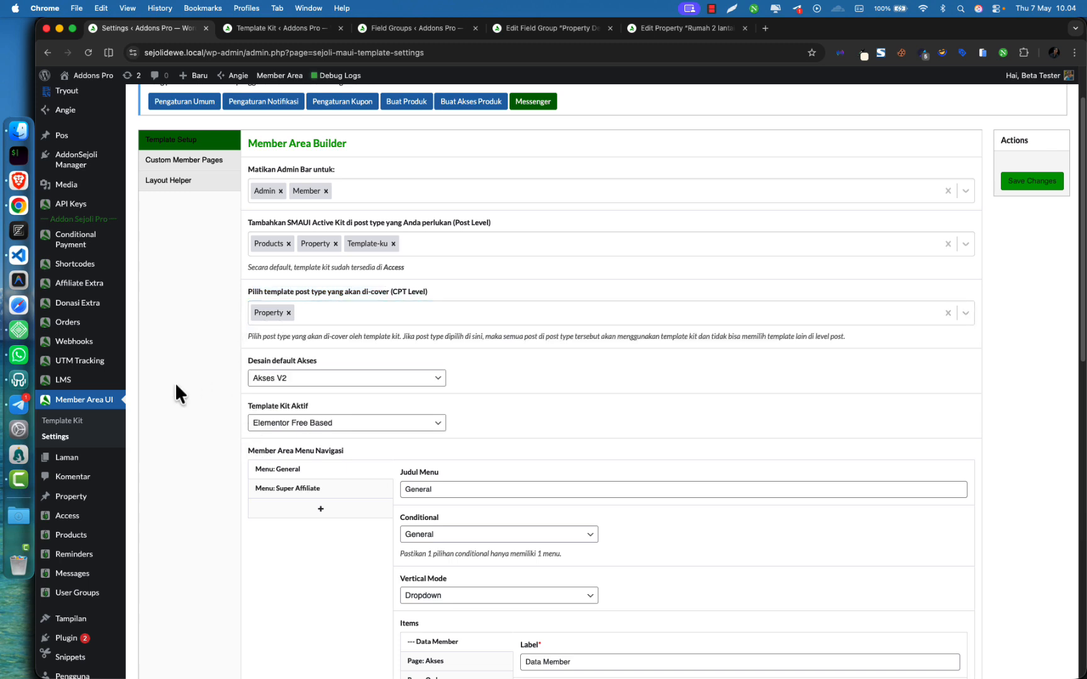
click(285, 30)
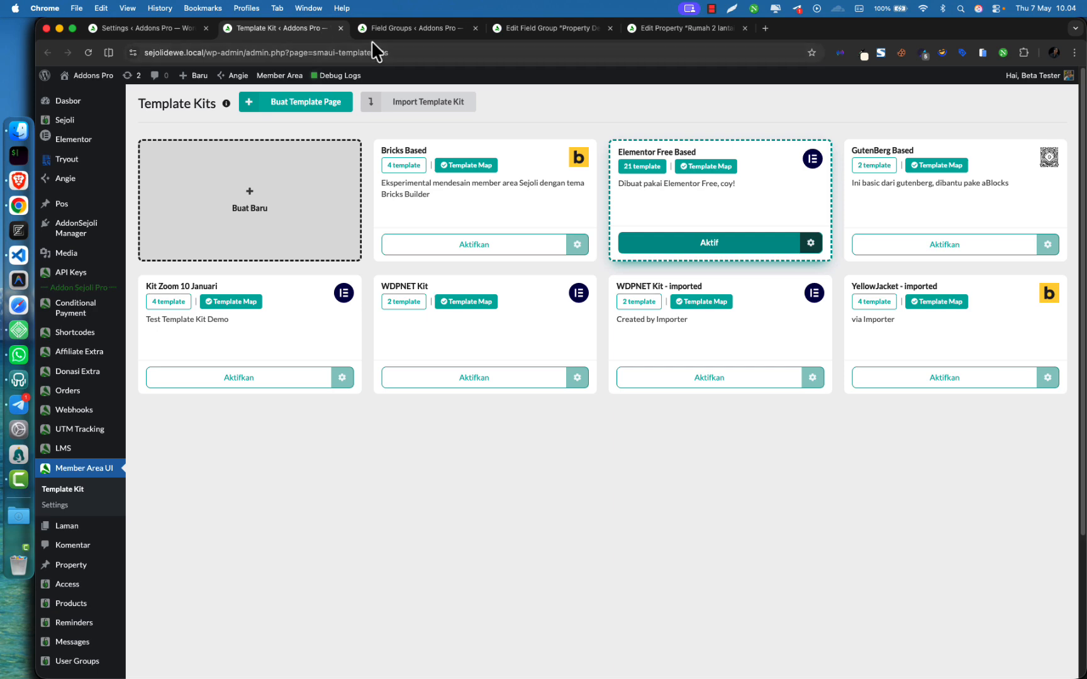
key(ctrl+Tab)
key(ctrl+Tab)
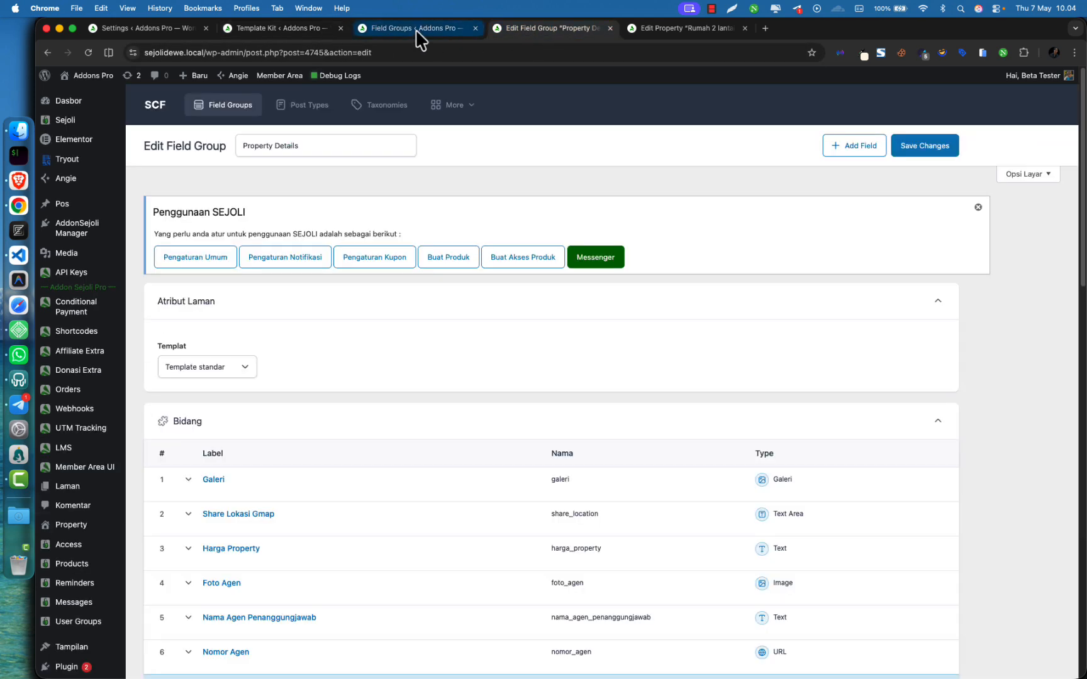
Open Elementor's Theme Builder in a new tab from the Elementor menu
click(287, 29)
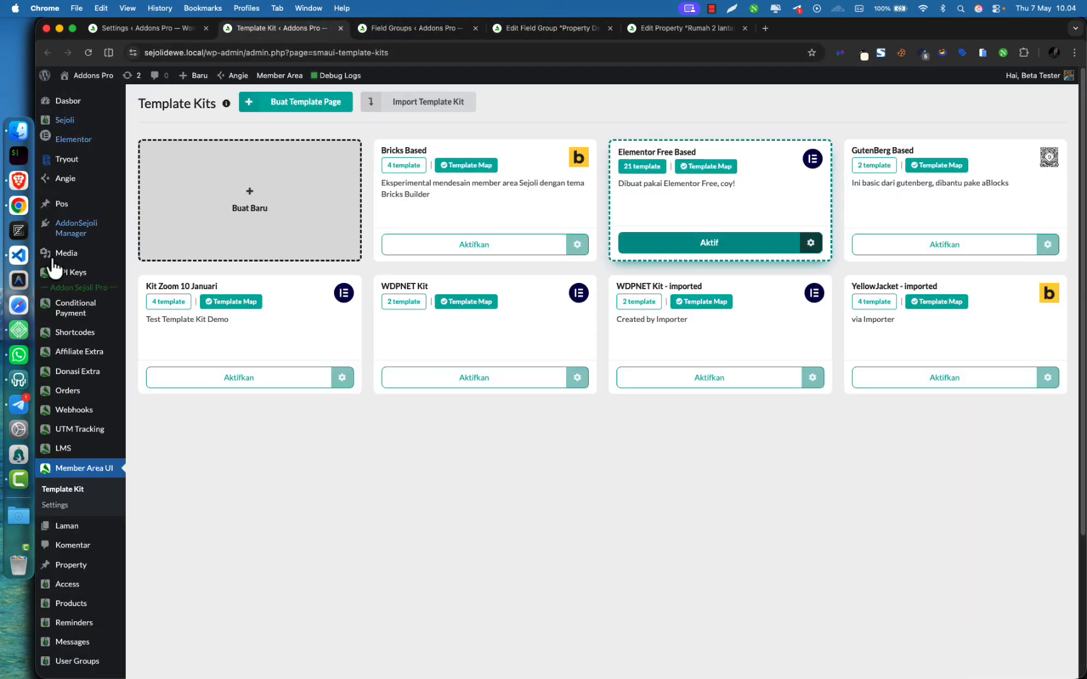
mouse_move(94, 139)
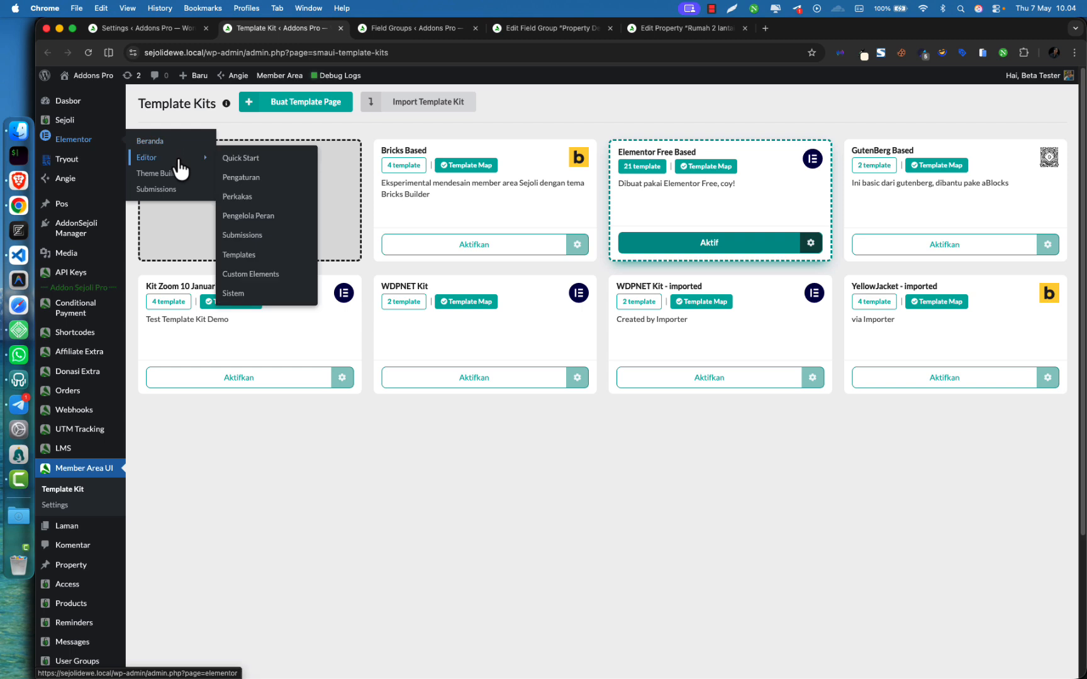
super+click(178, 176)
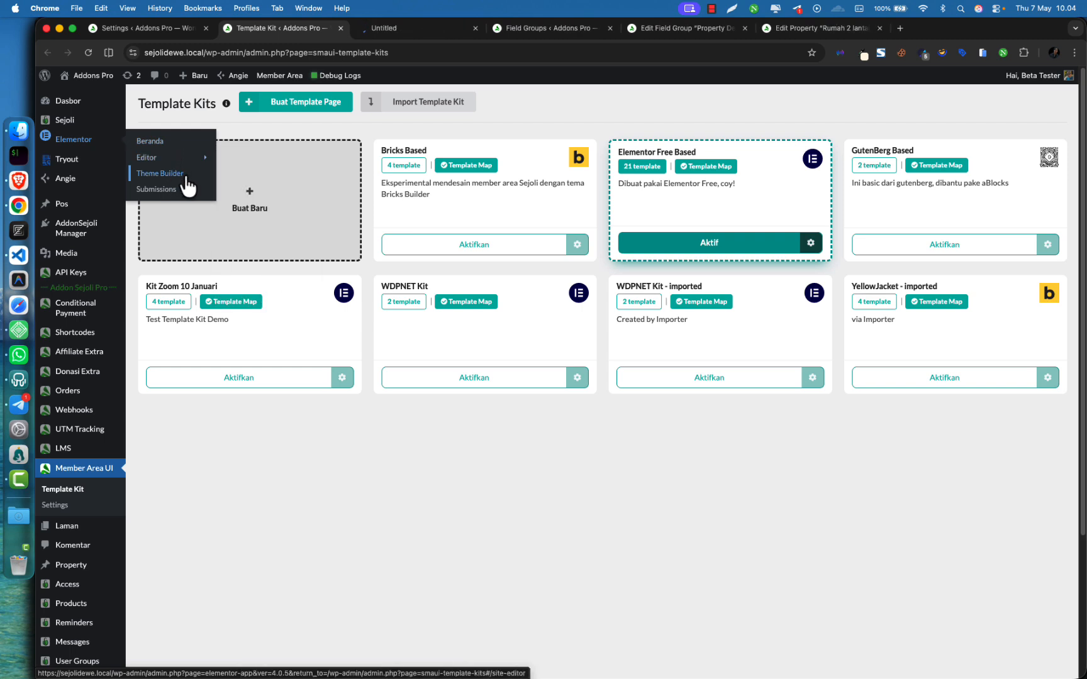
click(418, 28)
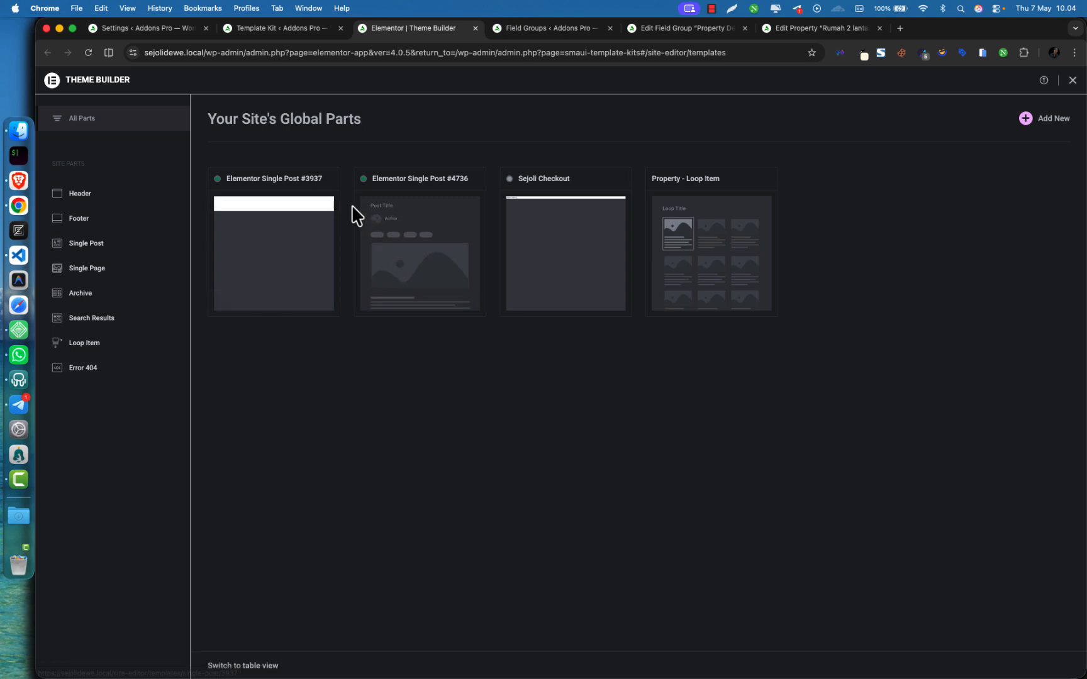
List Single Post templates and edit Elementor Single Post #4736, applied to Property
click(74, 245)
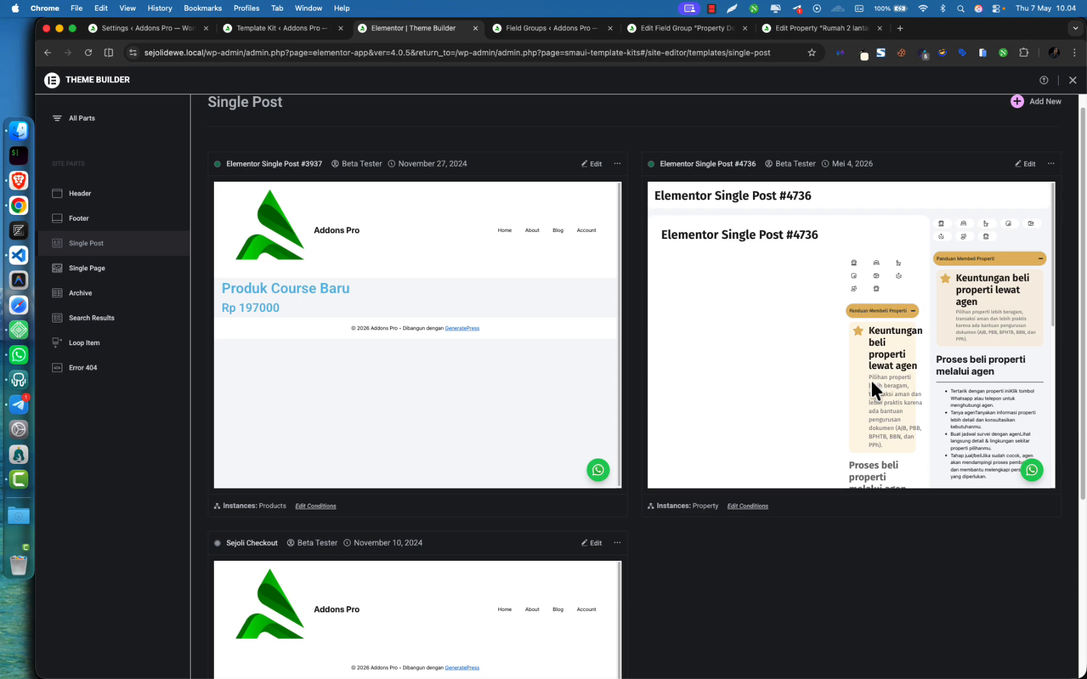
scroll(717, 563, down, 5)
scroll(721, 553, up, 4)
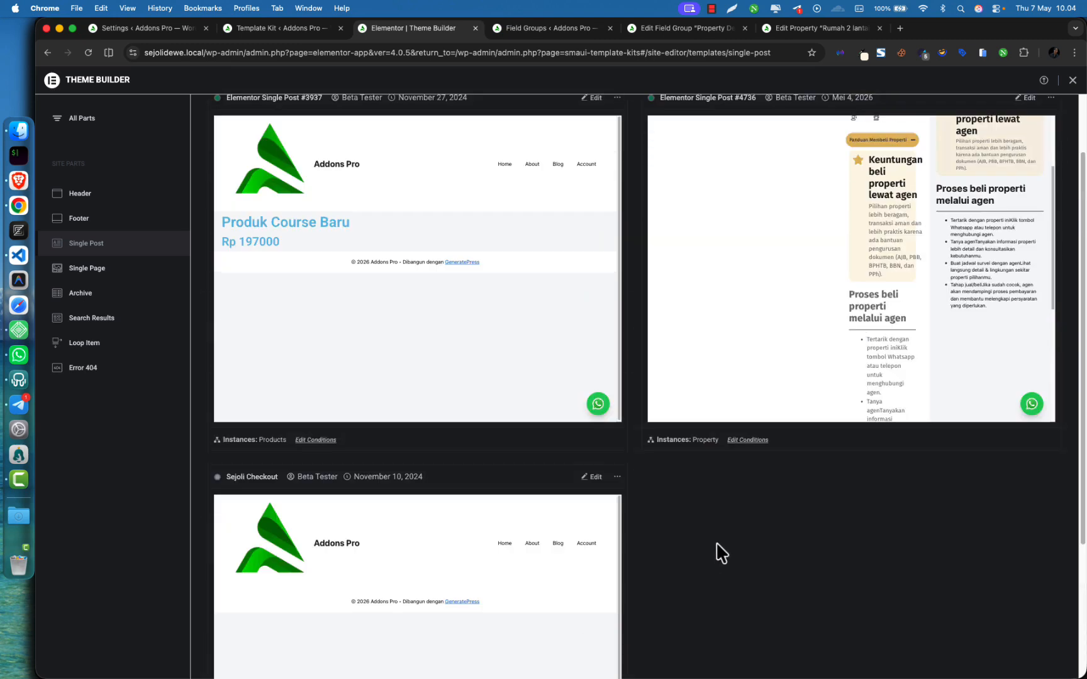
scroll(729, 547, up, 2)
double_click(703, 524)
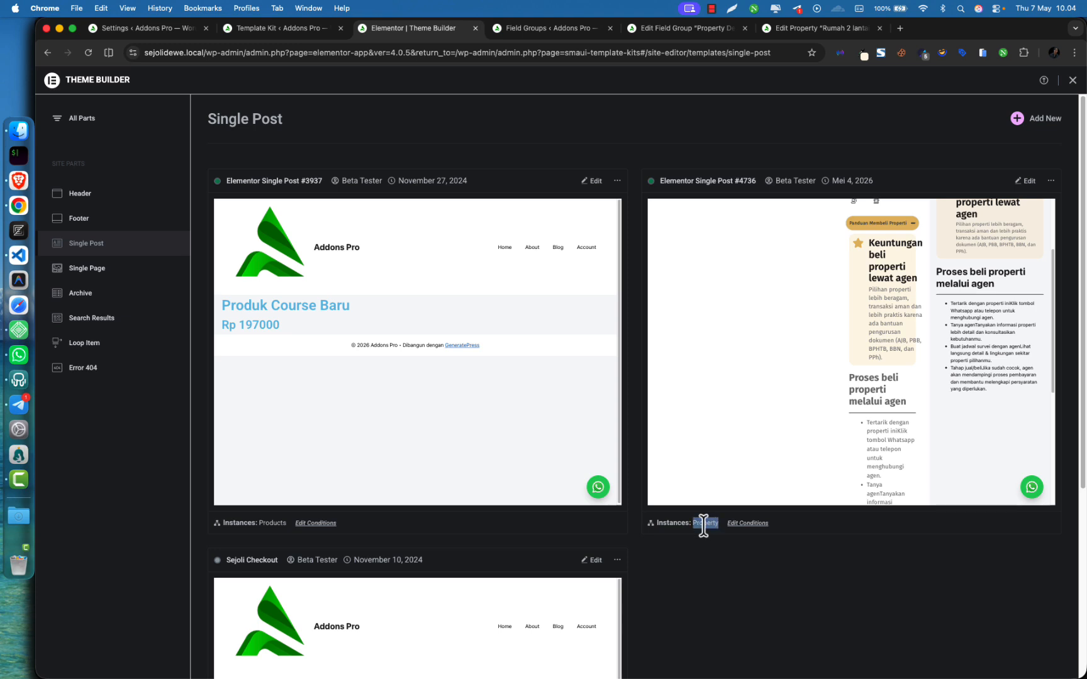
click(1030, 183)
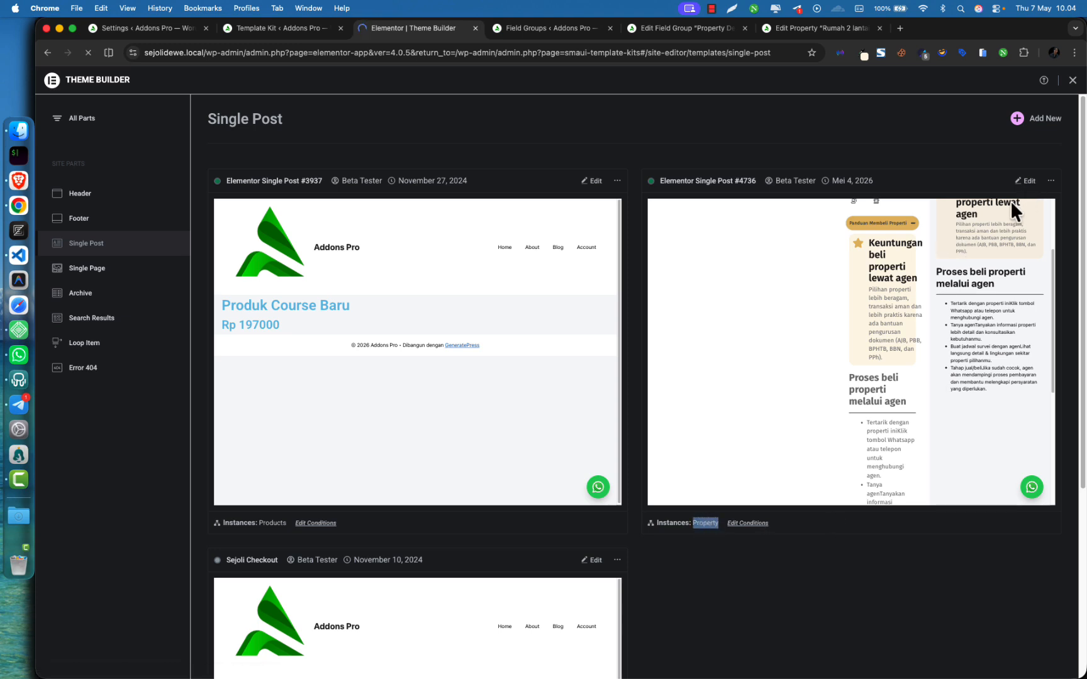
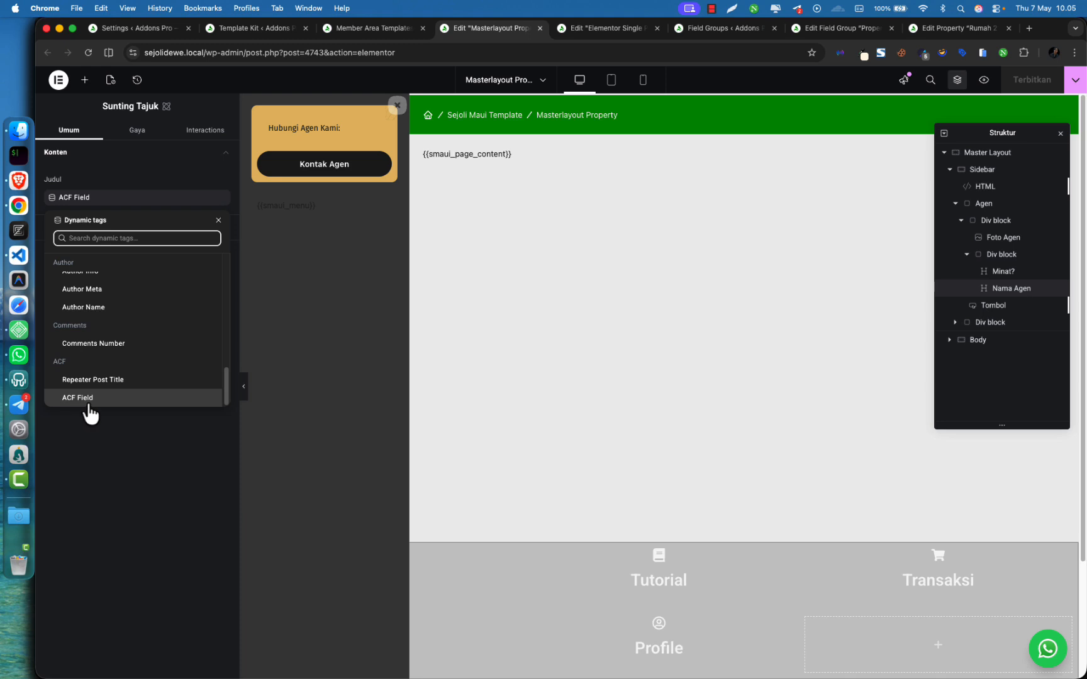
Bind the agent name heading to ACF Field 'Nama Agen Penanggungjawab', then go to the member area templates list
click(90, 398)
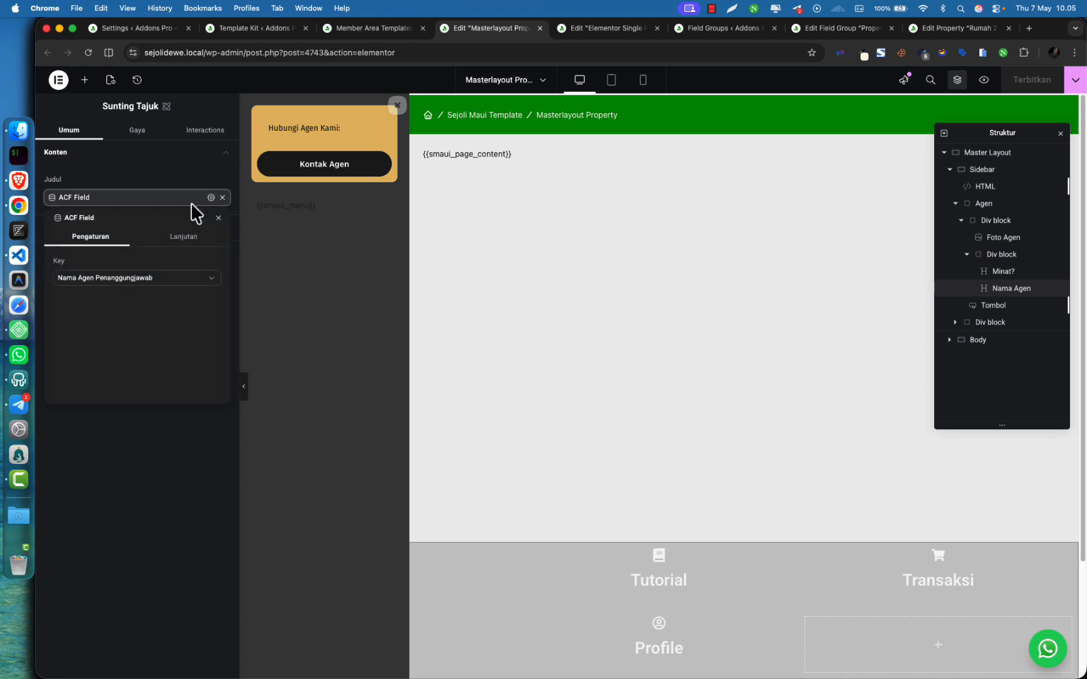
click(121, 478)
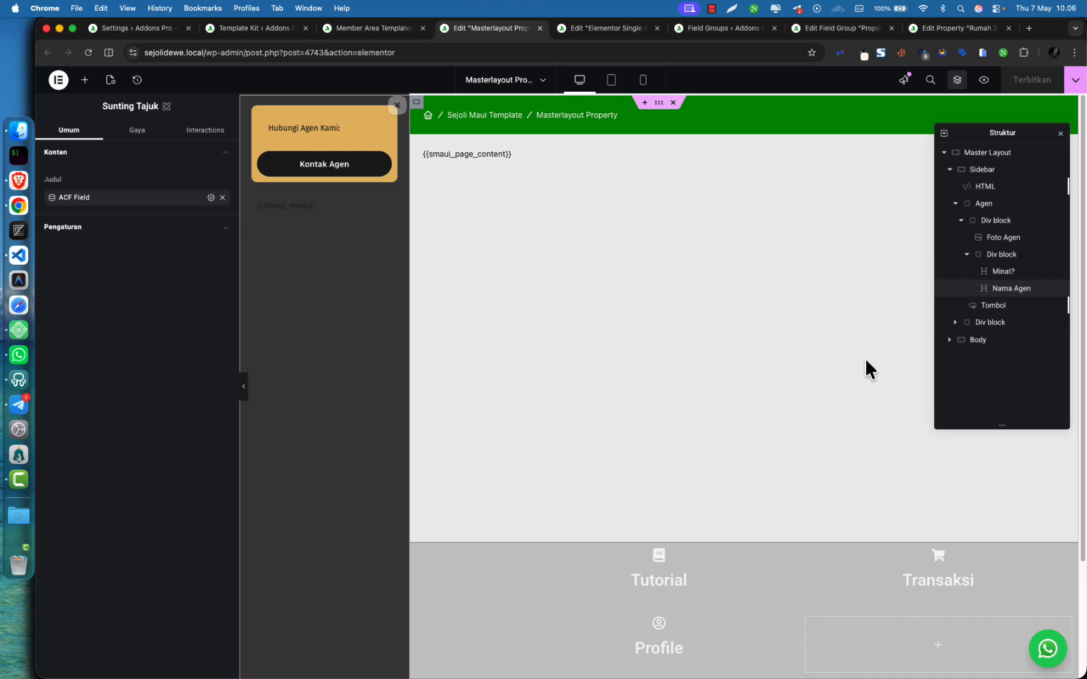
click(557, 29)
click(532, 29)
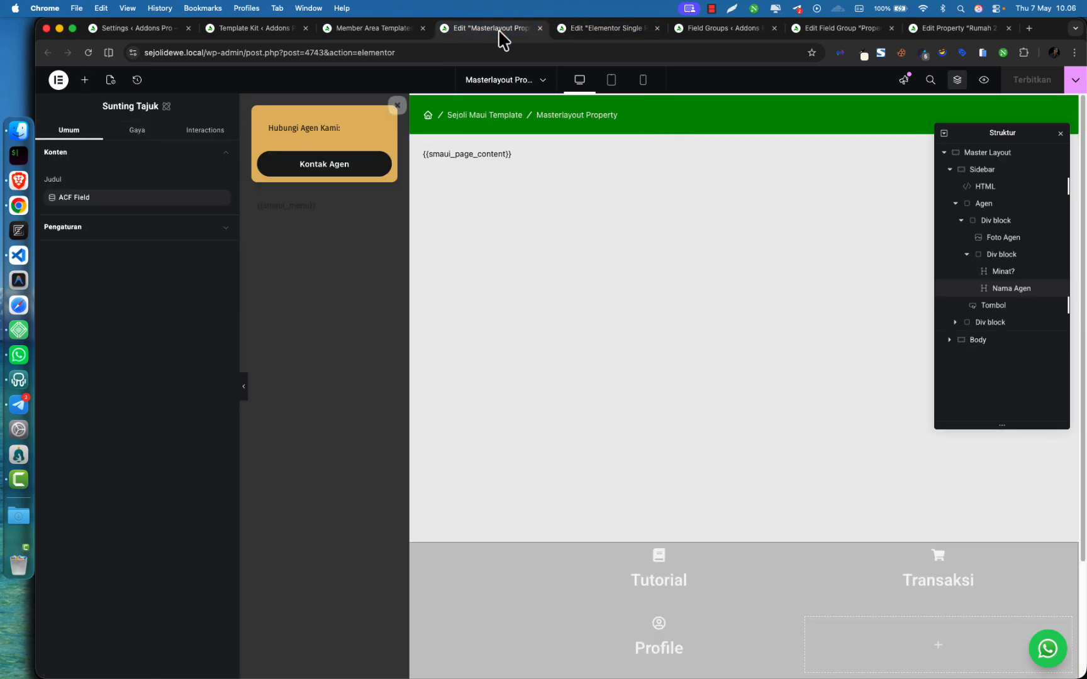
click(371, 28)
Open the Elementor Free Based kit's template map and review Masterlayout Property's audience and post-type choices
click(242, 29)
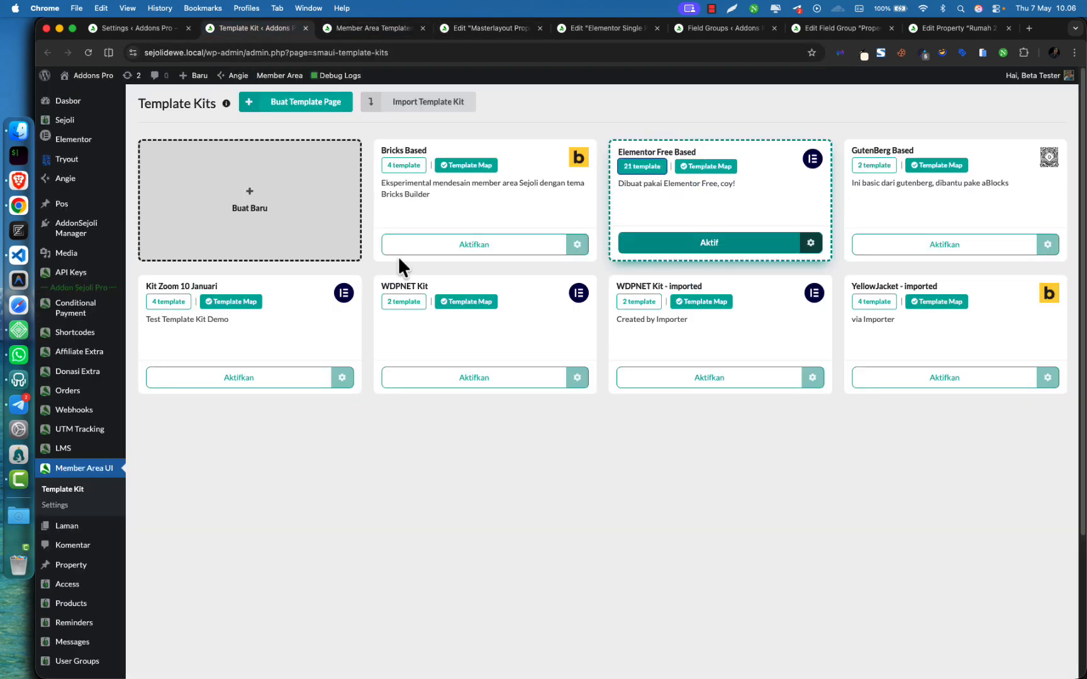
click(715, 168)
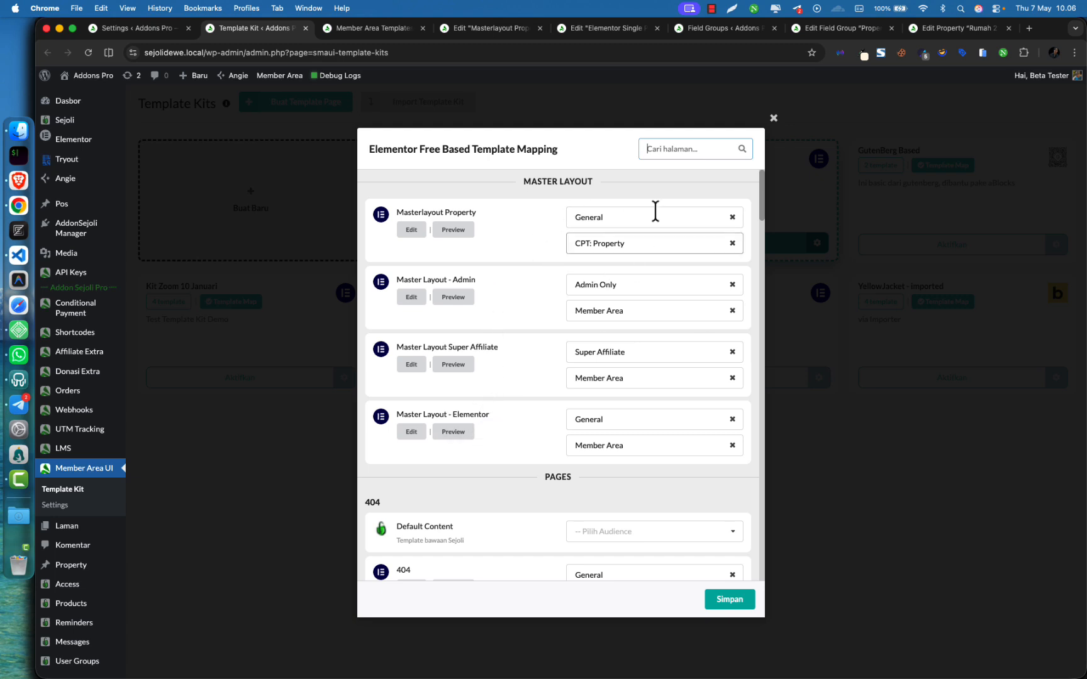
click(586, 286)
click(544, 247)
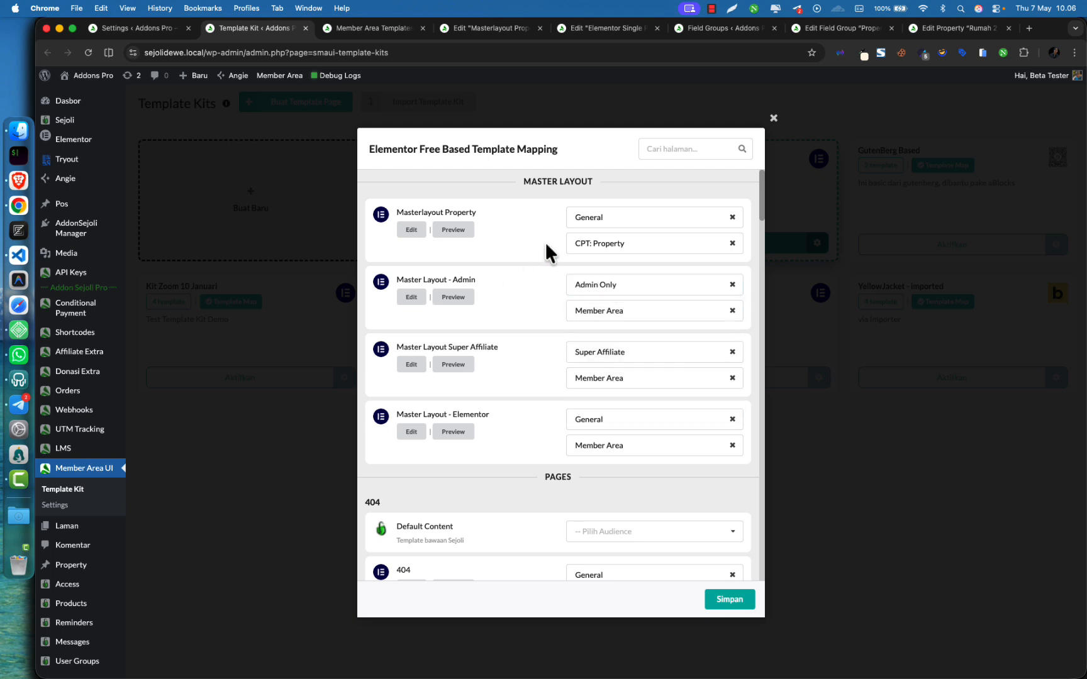
click(586, 218)
click(564, 241)
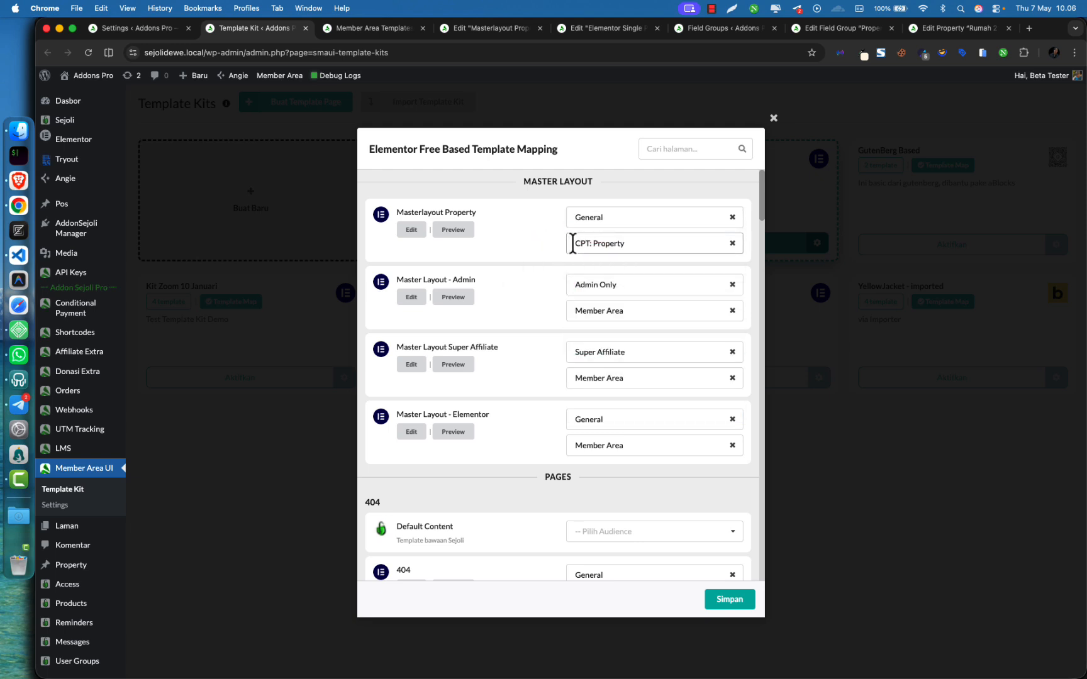
click(579, 244)
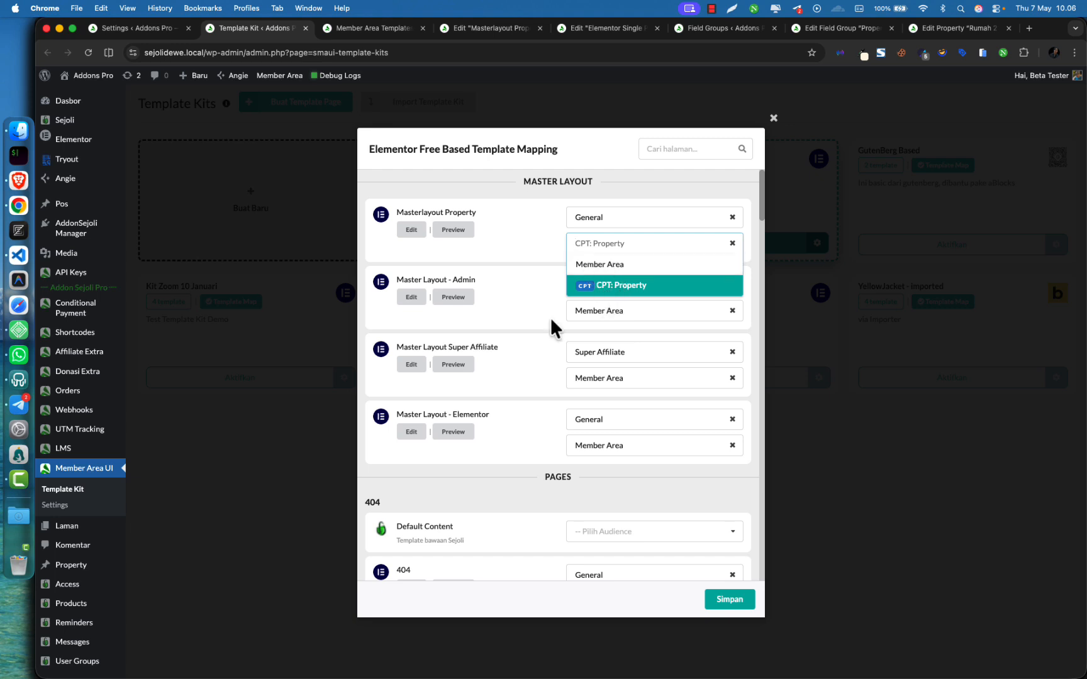
click(529, 318)
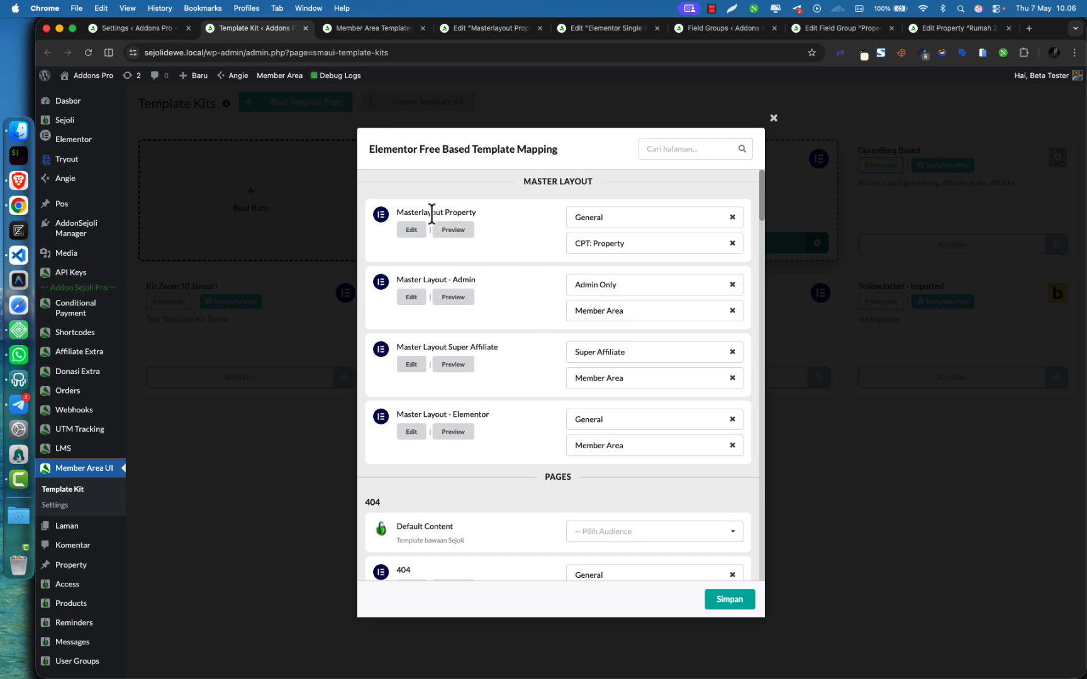
Recheck the CPT: Property assignment and return to the Masterlayout Property editor
drag(413, 212, 455, 212)
click(476, 213)
click(602, 250)
click(534, 247)
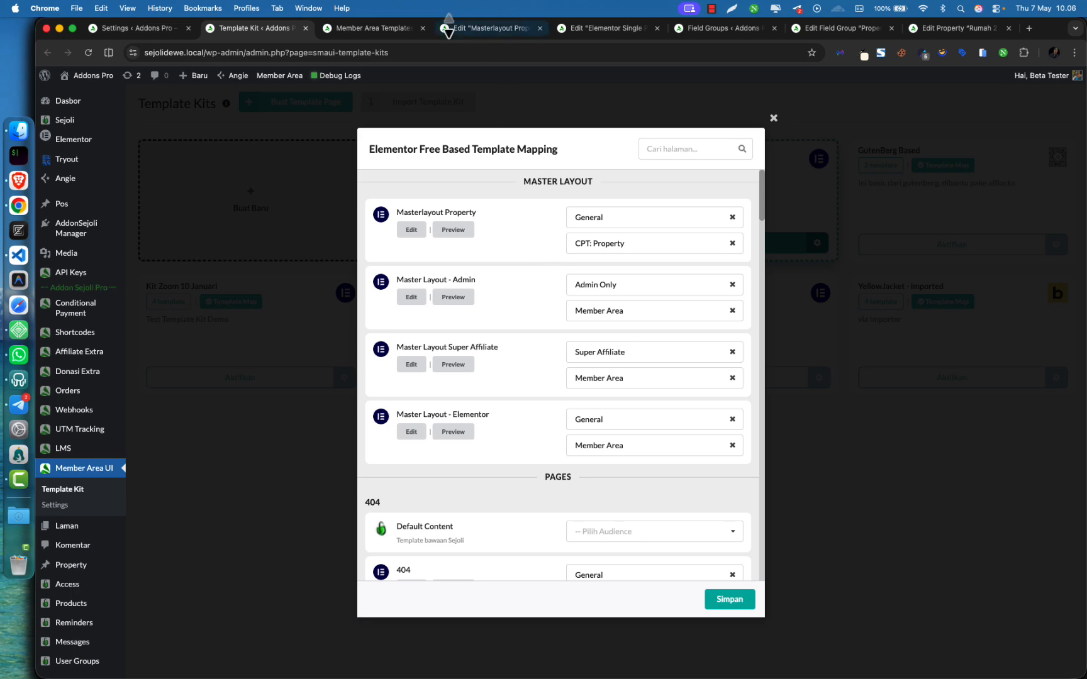
click(416, 32)
click(484, 29)
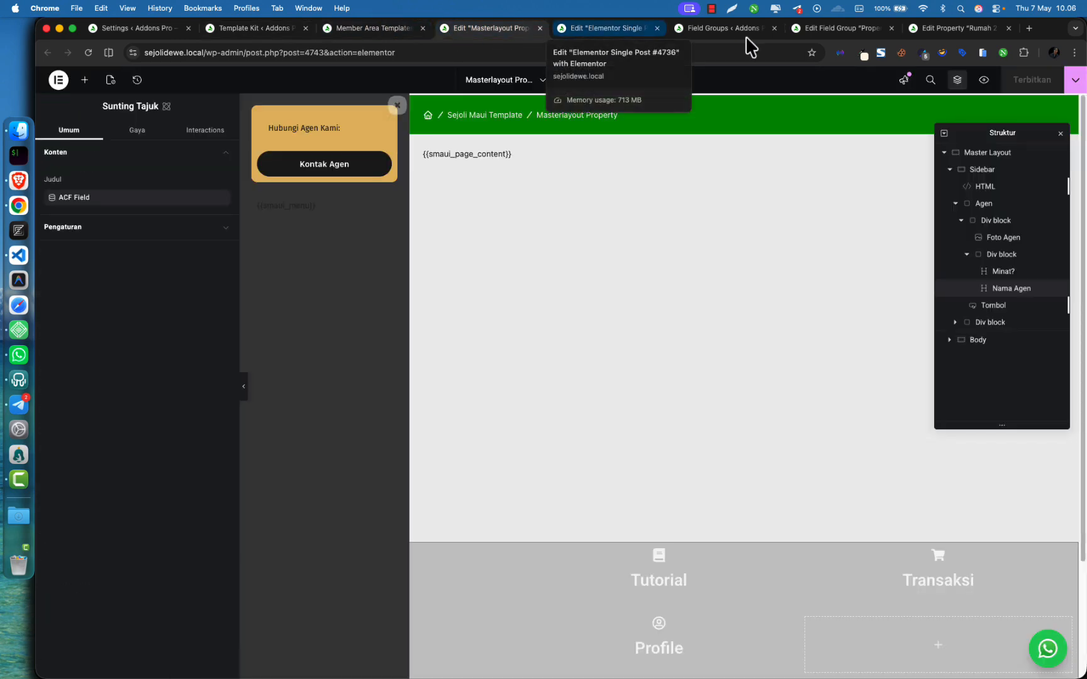
In the single property template, inspect the dynamic sources of the title, price and description
click(720, 30)
click(614, 29)
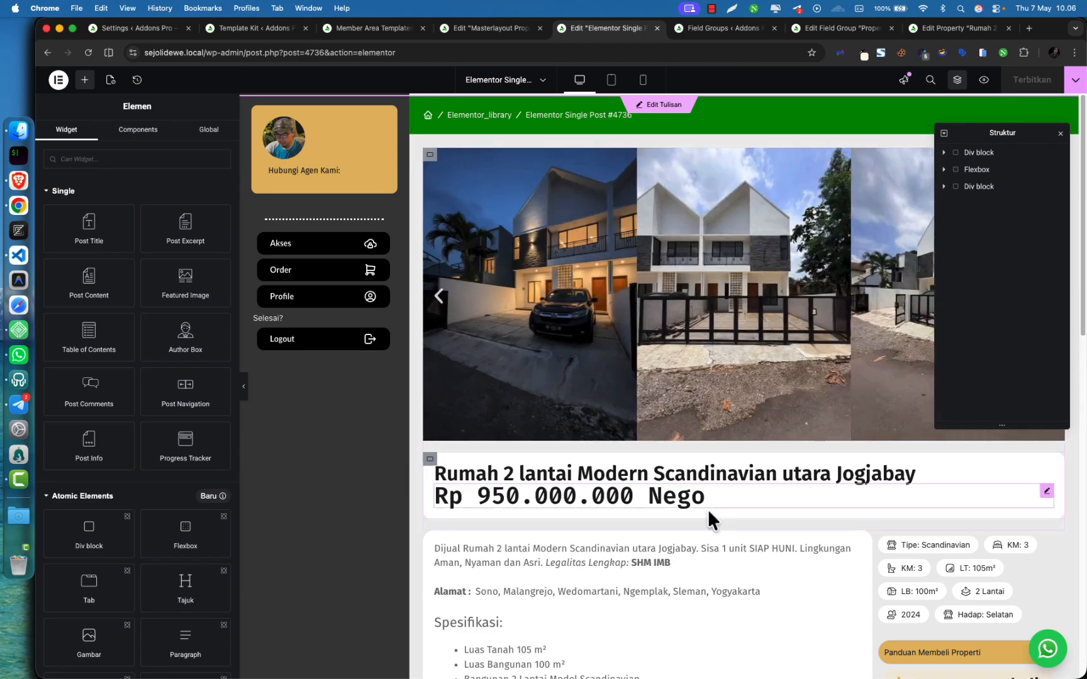
scroll(725, 521, down, 3)
scroll(721, 517, down, 2)
scroll(696, 468, up, 5)
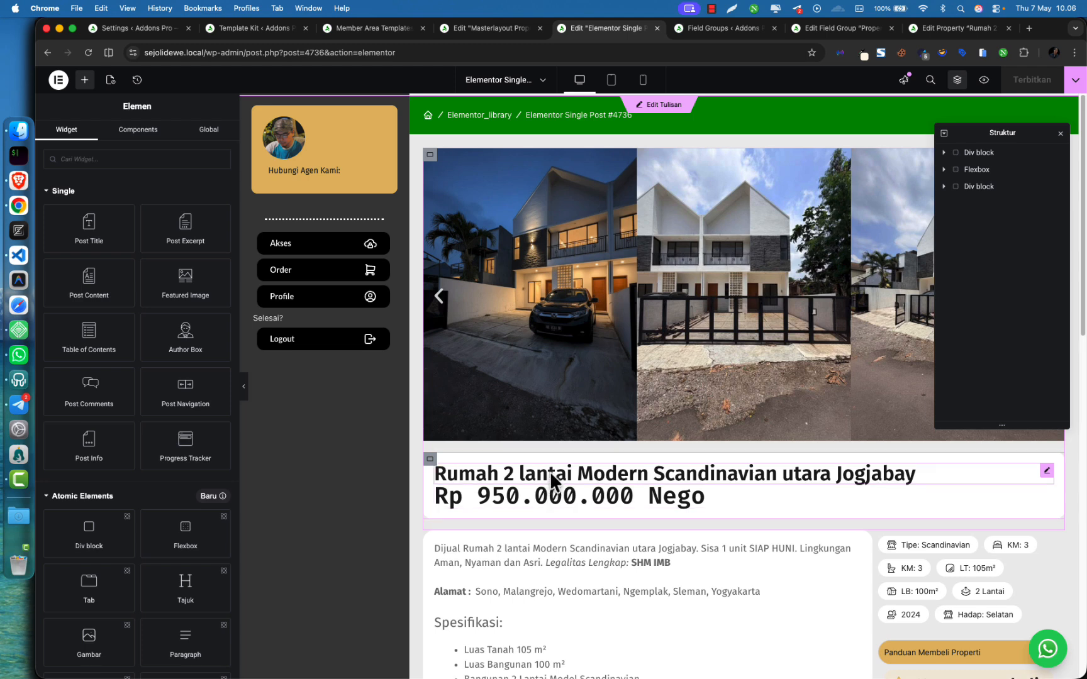
click(505, 476)
click(93, 217)
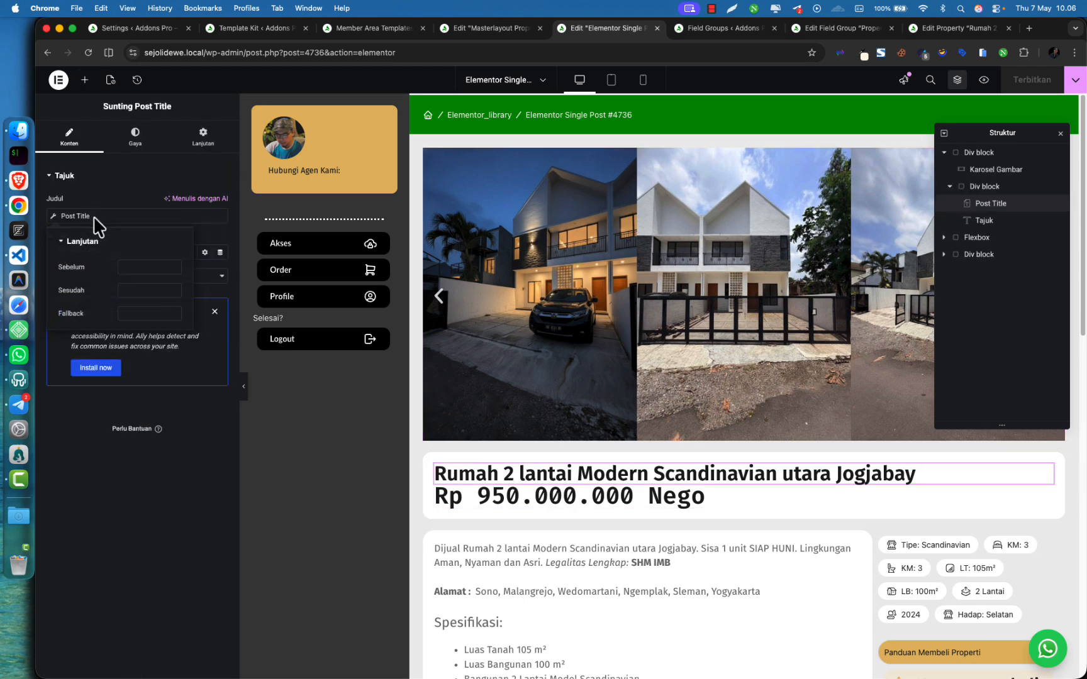
click(124, 496)
click(545, 497)
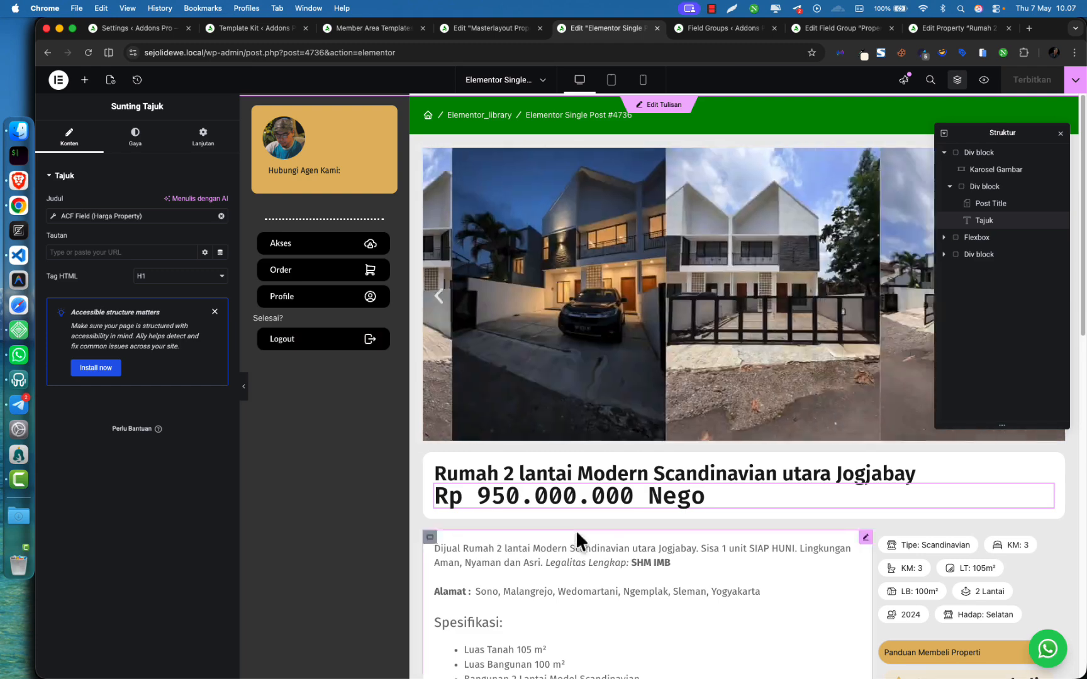
scroll(576, 530, down, 5)
click(573, 526)
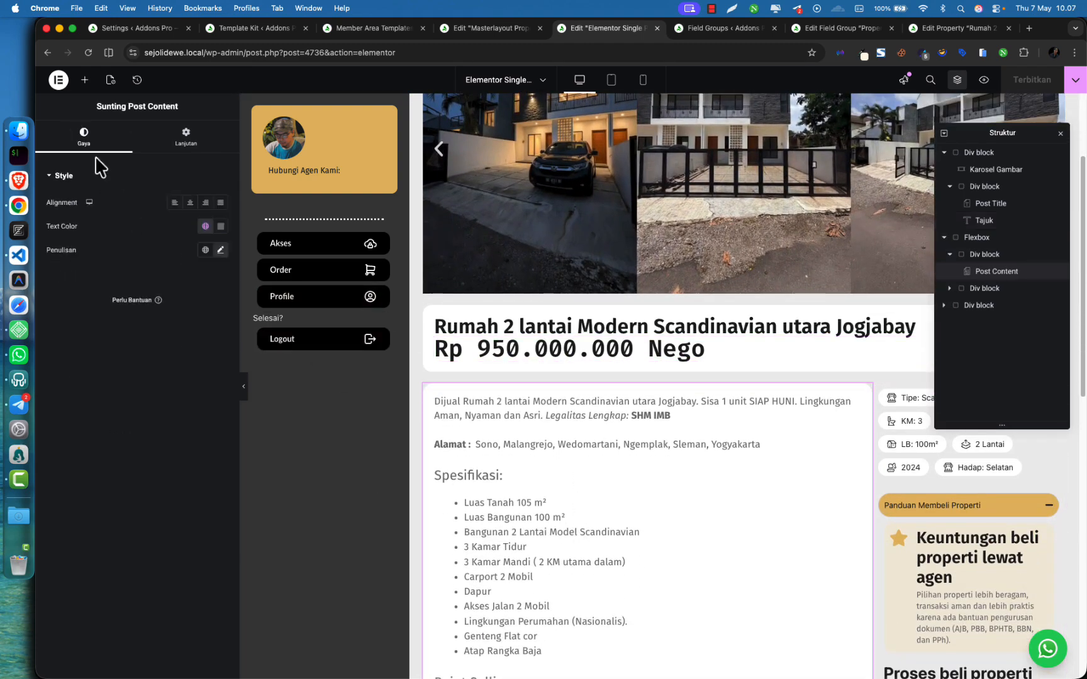
Inspect the info pills' settings for Tipe: Scandinavian and Hadap: Selatan
double_click(134, 106)
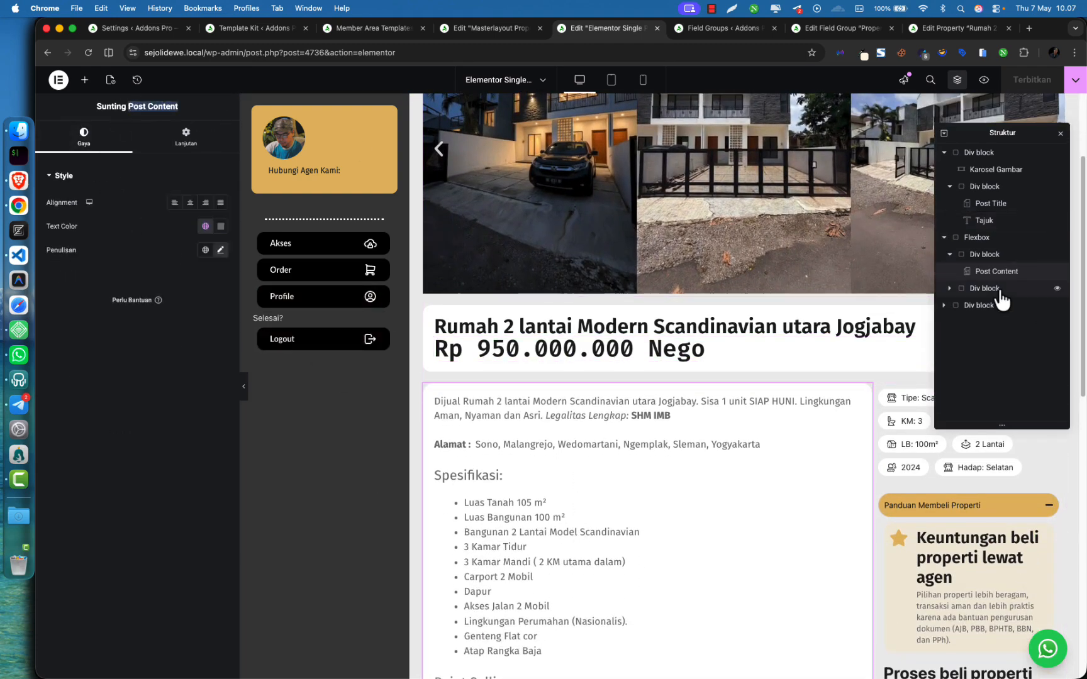
scroll(749, 519, down, 1)
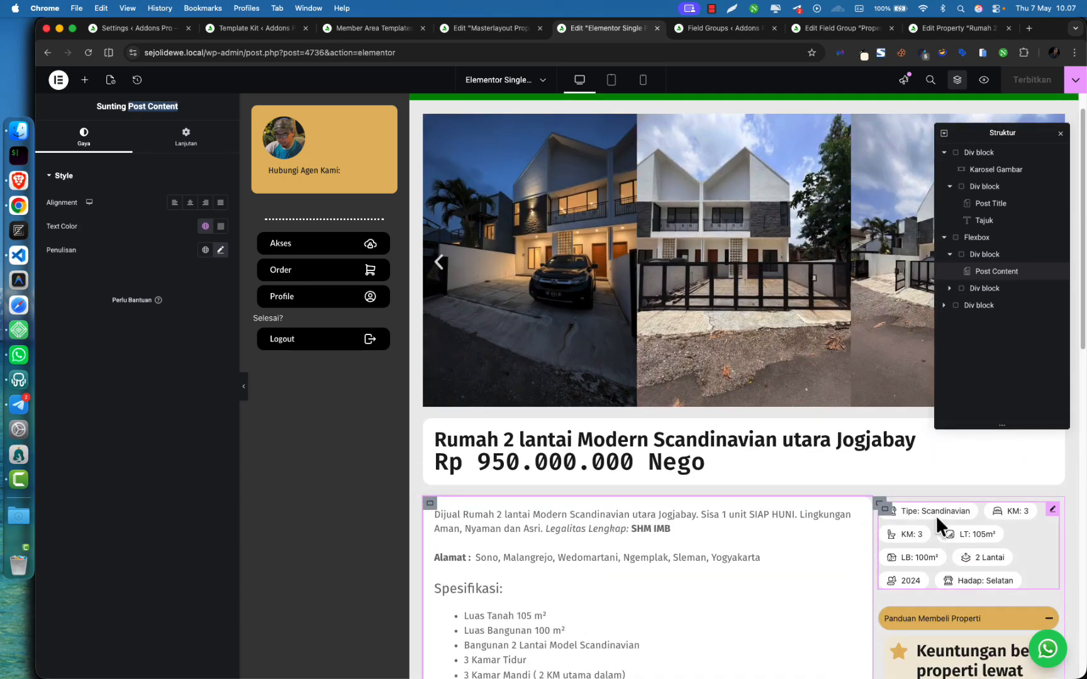
click(936, 515)
click(125, 225)
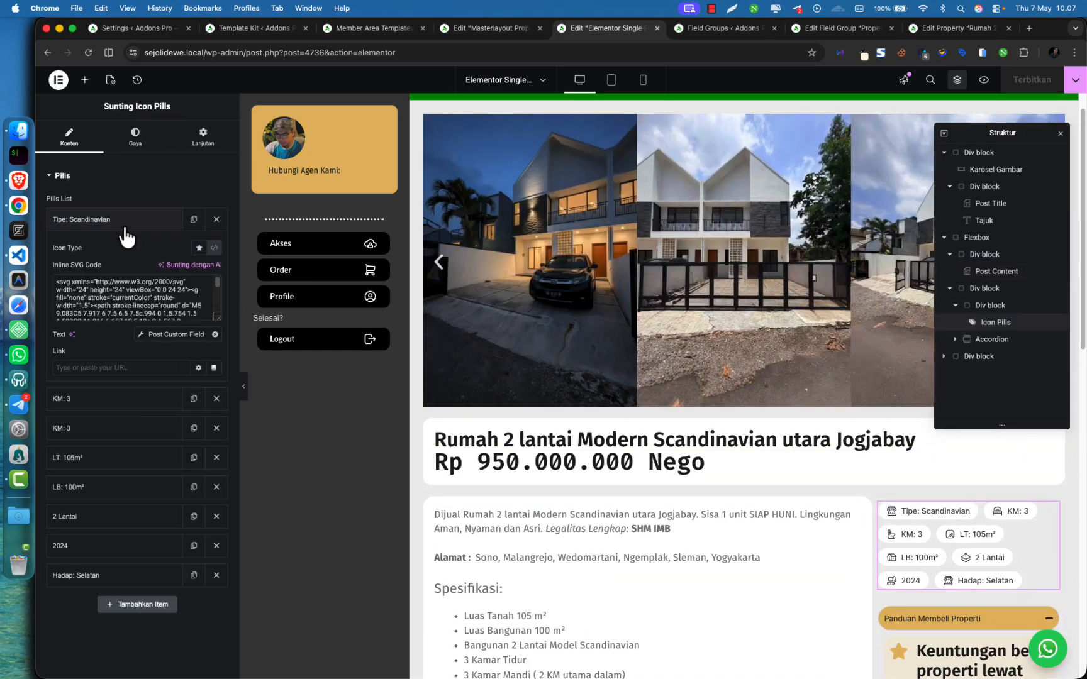
click(124, 227)
click(104, 428)
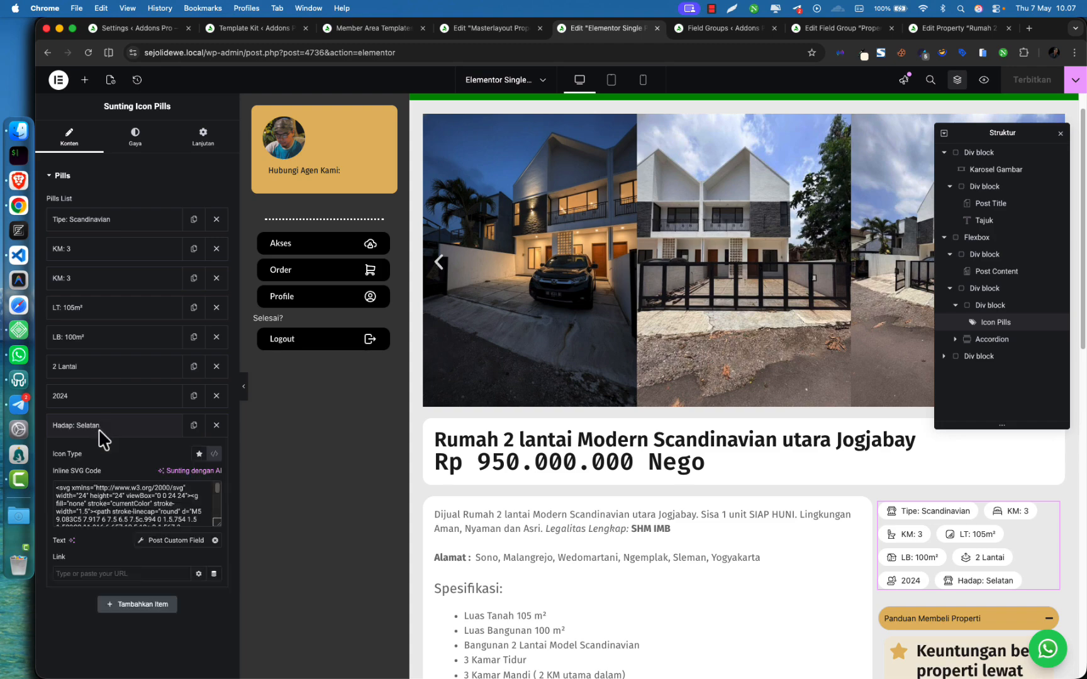
click(107, 429)
click(108, 428)
scroll(755, 560, down, 1)
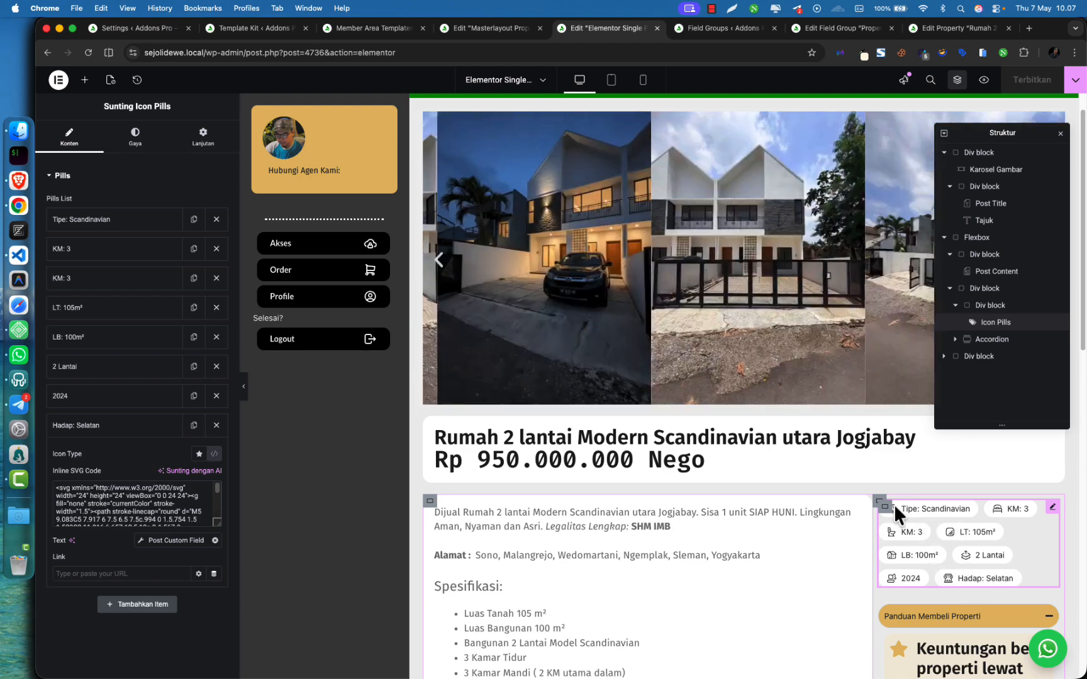
scroll(991, 559, down, 3)
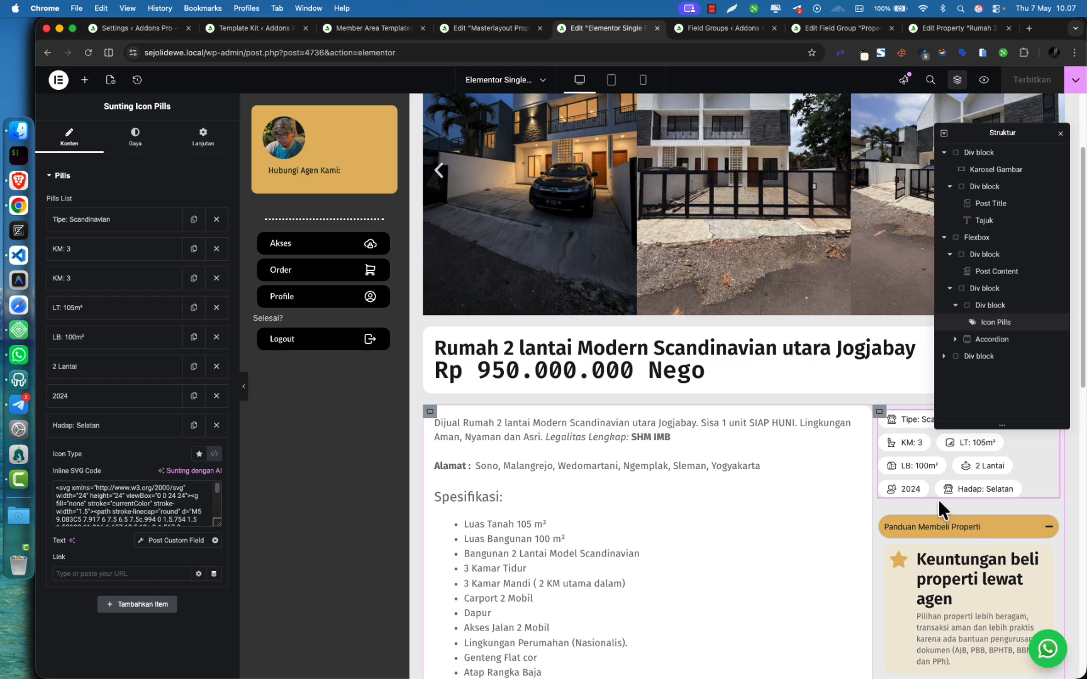
scroll(793, 478, up, 4)
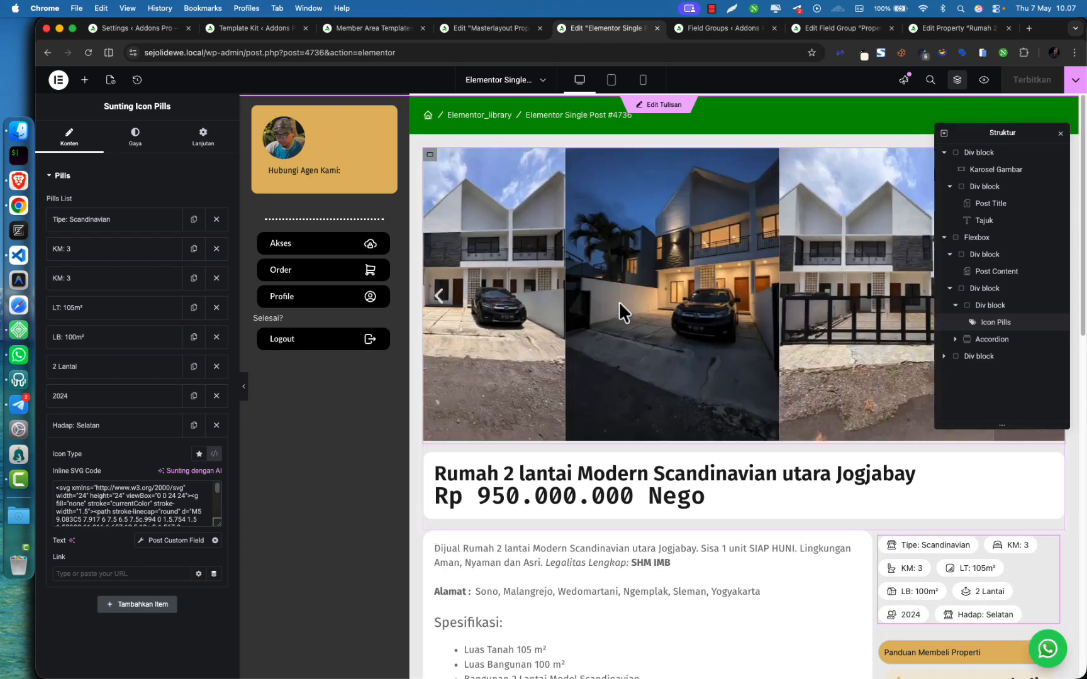
Check the photo carousel settings and move the Navigator off the embedded map
click(610, 310)
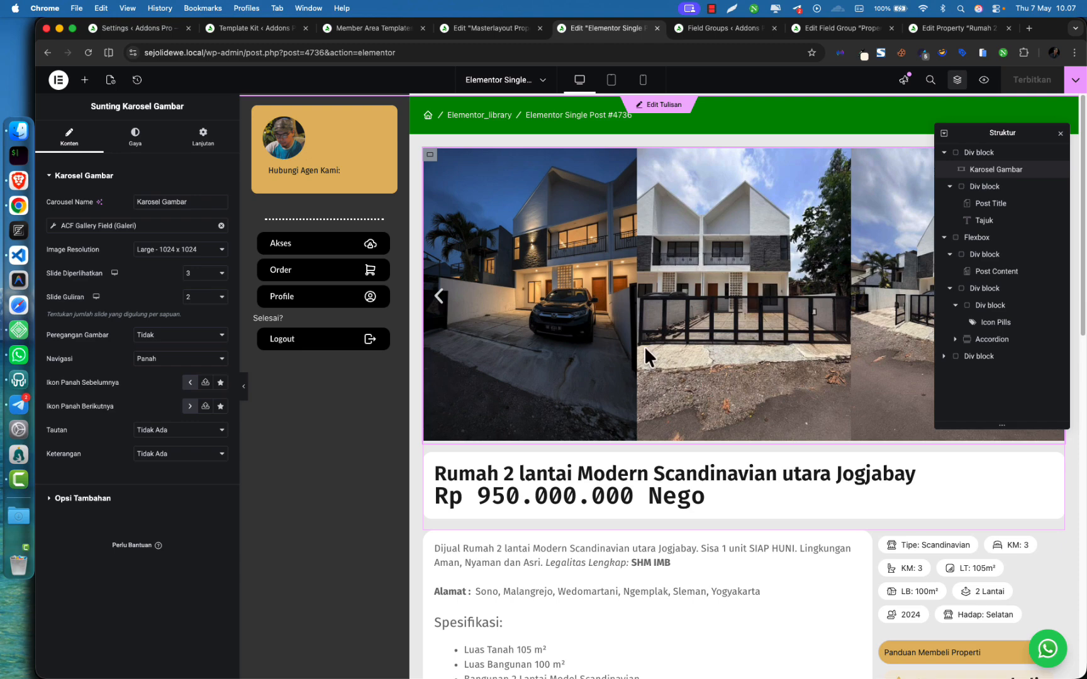
scroll(753, 459, down, 10)
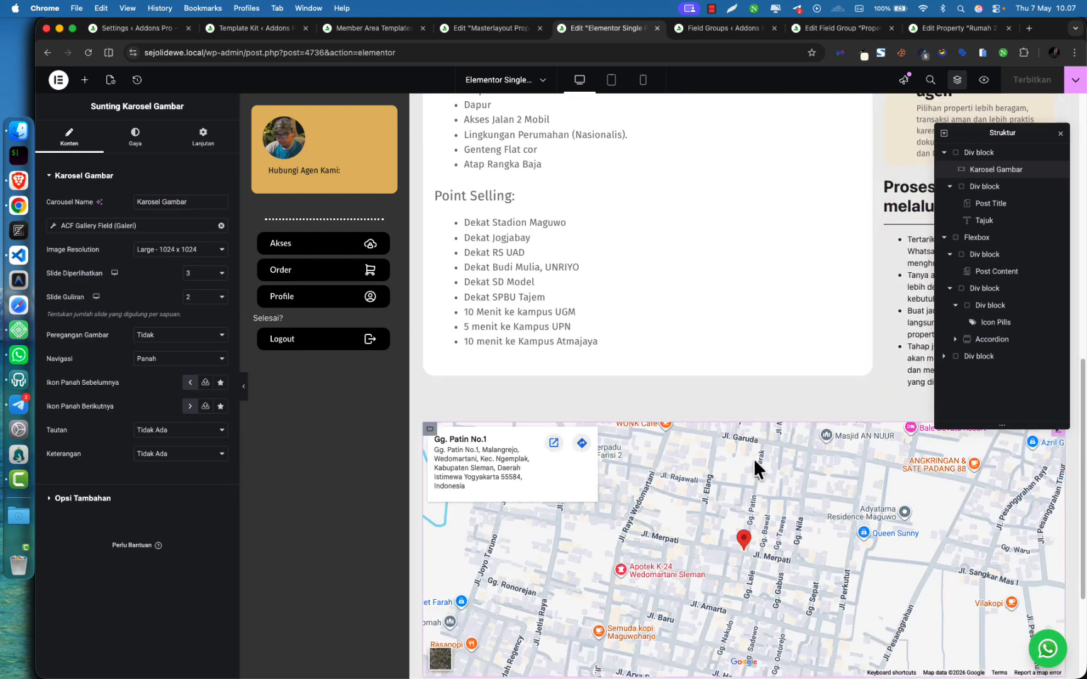
scroll(754, 469, up, 5)
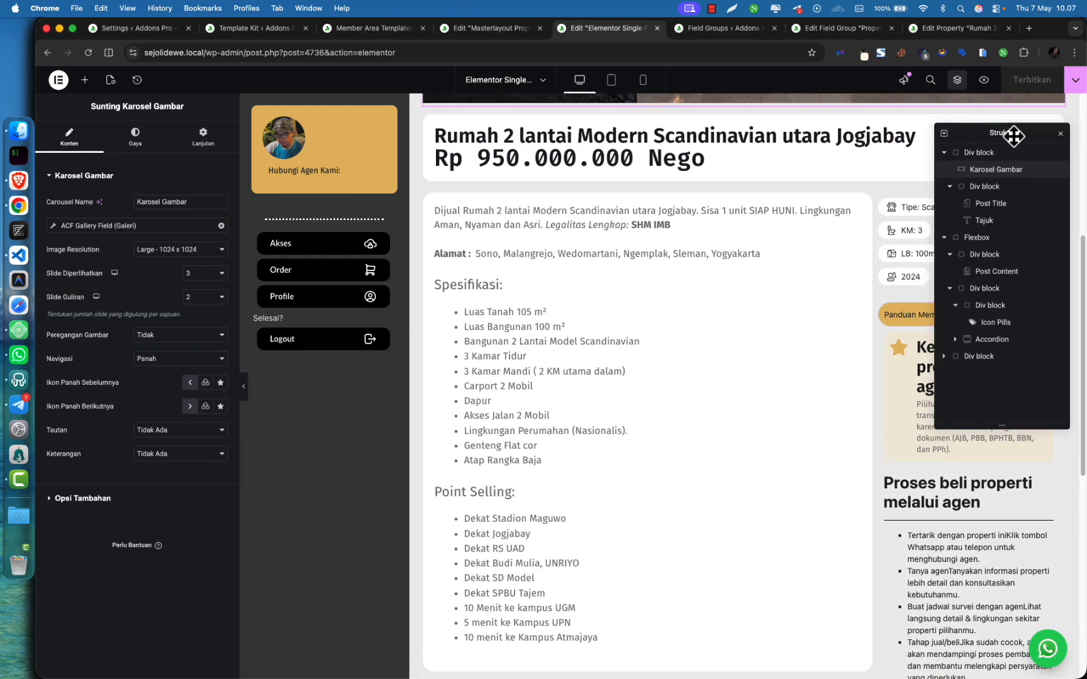
drag(1013, 136, 799, 152)
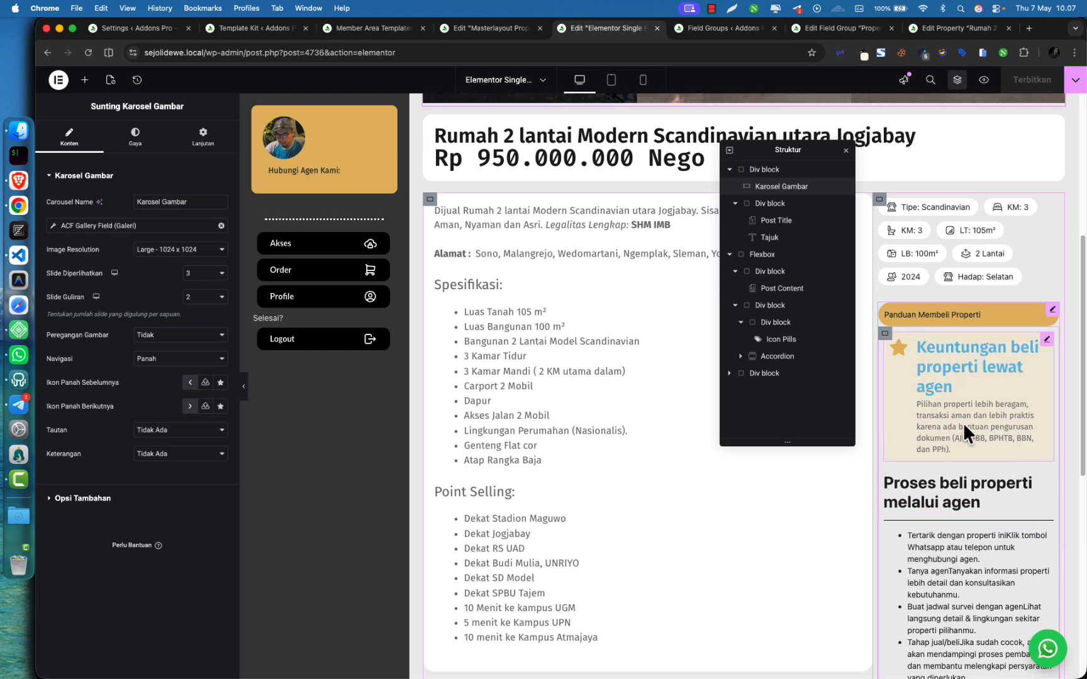
scroll(892, 447, down, 5)
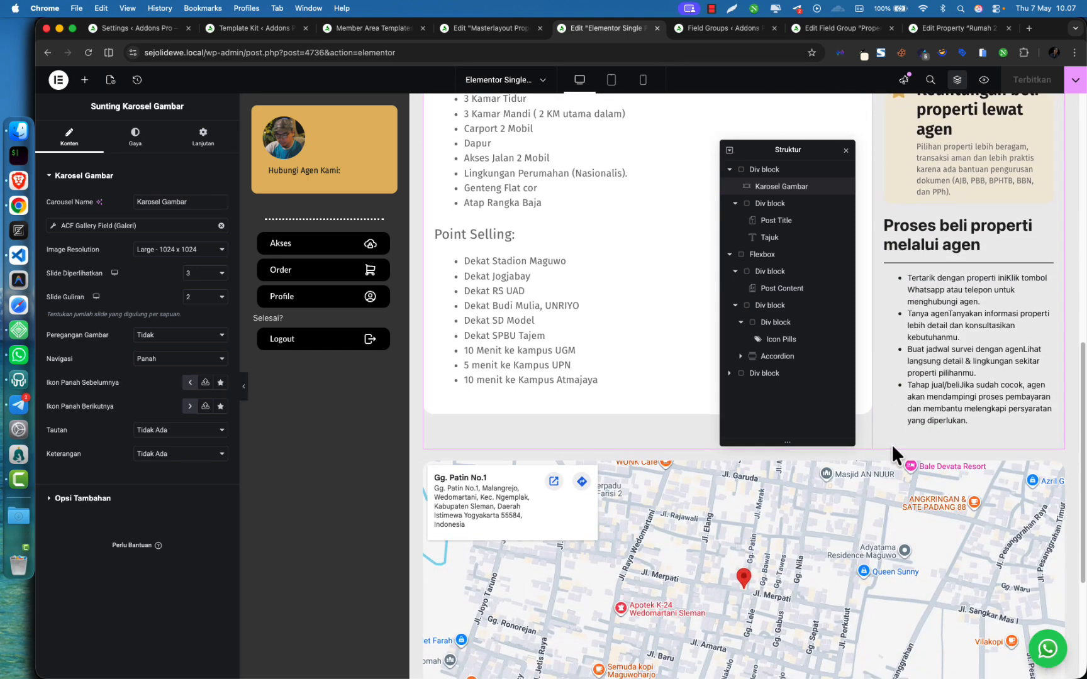
scroll(892, 443, down, 4)
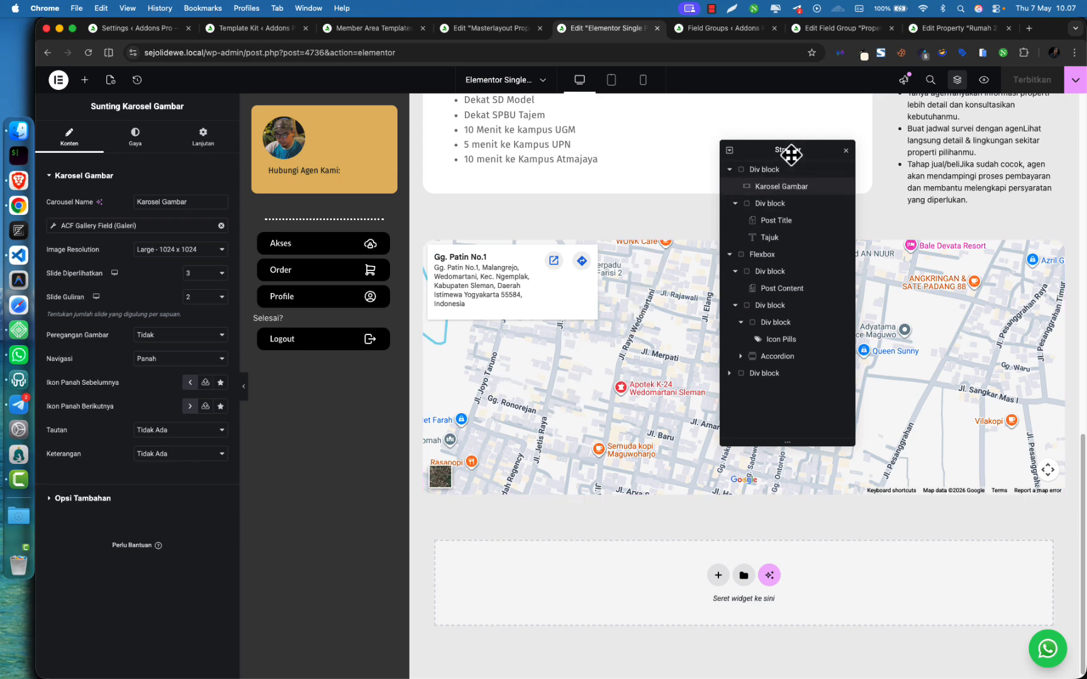
drag(807, 152, 1032, 184)
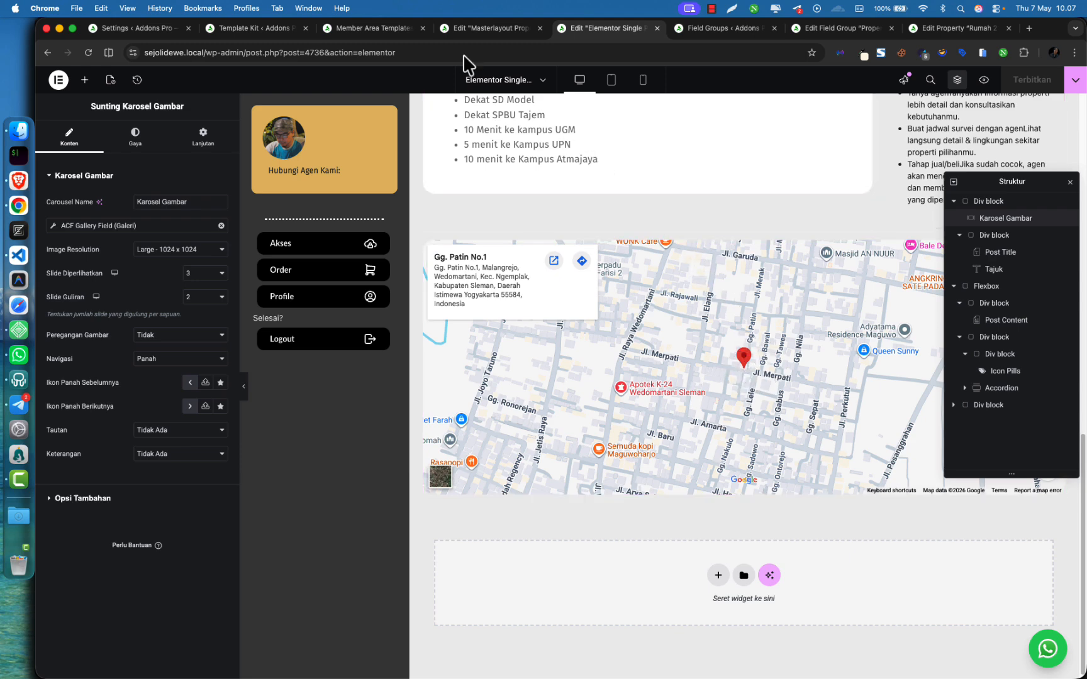
Collapse the map's place info card and search the widget panel for 'map'
click(376, 34)
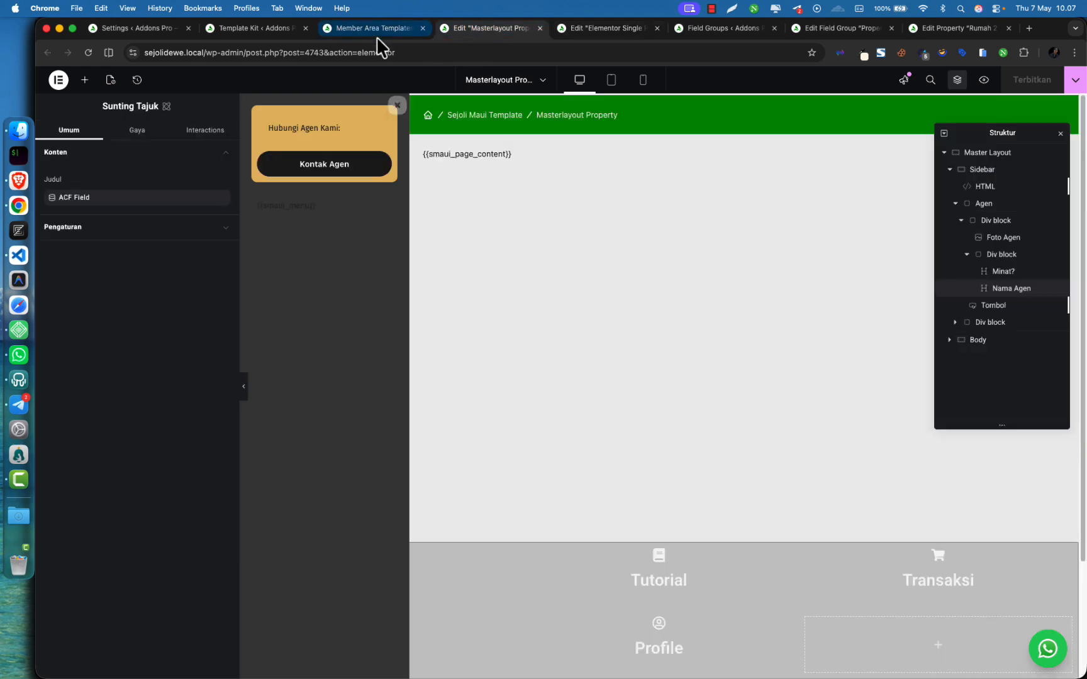
click(575, 30)
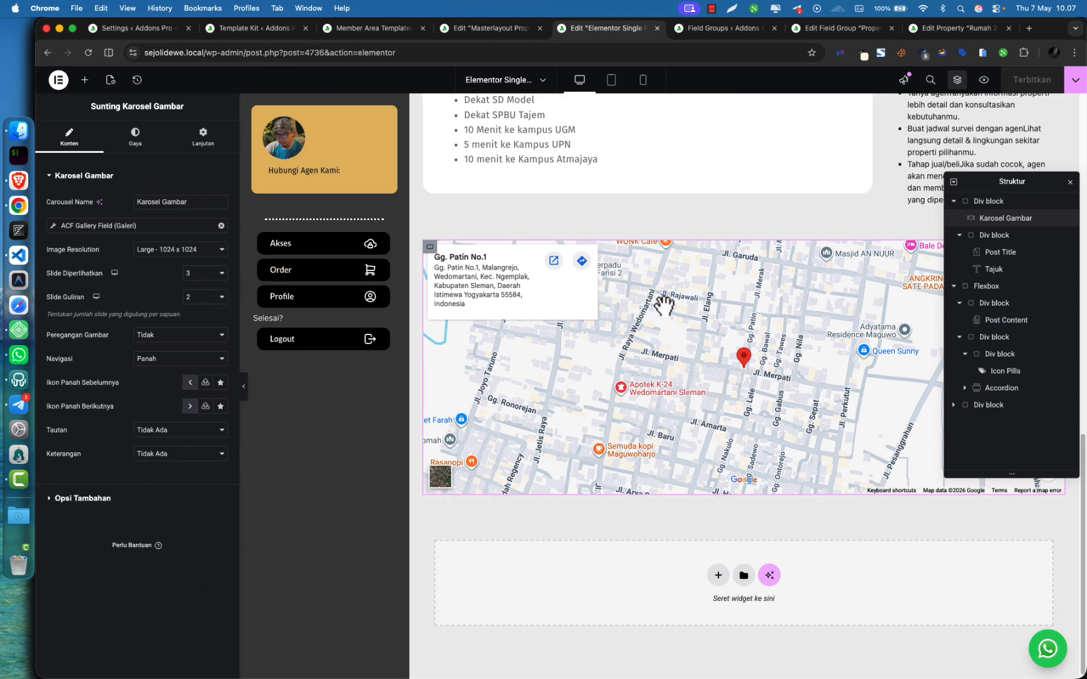
click(660, 263)
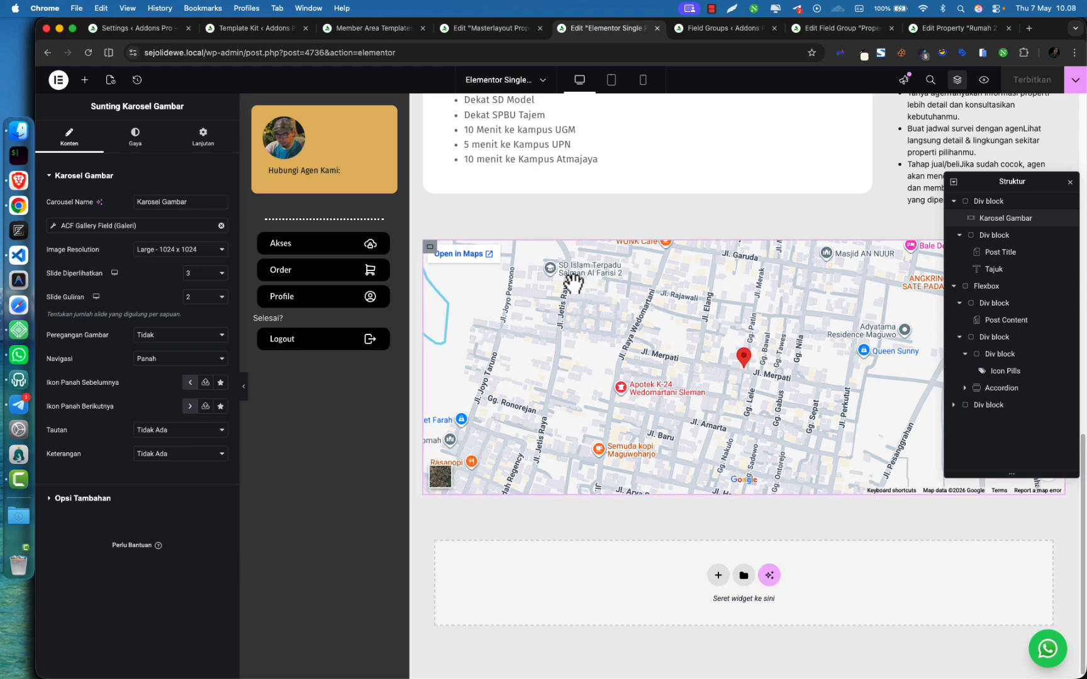
click(85, 79)
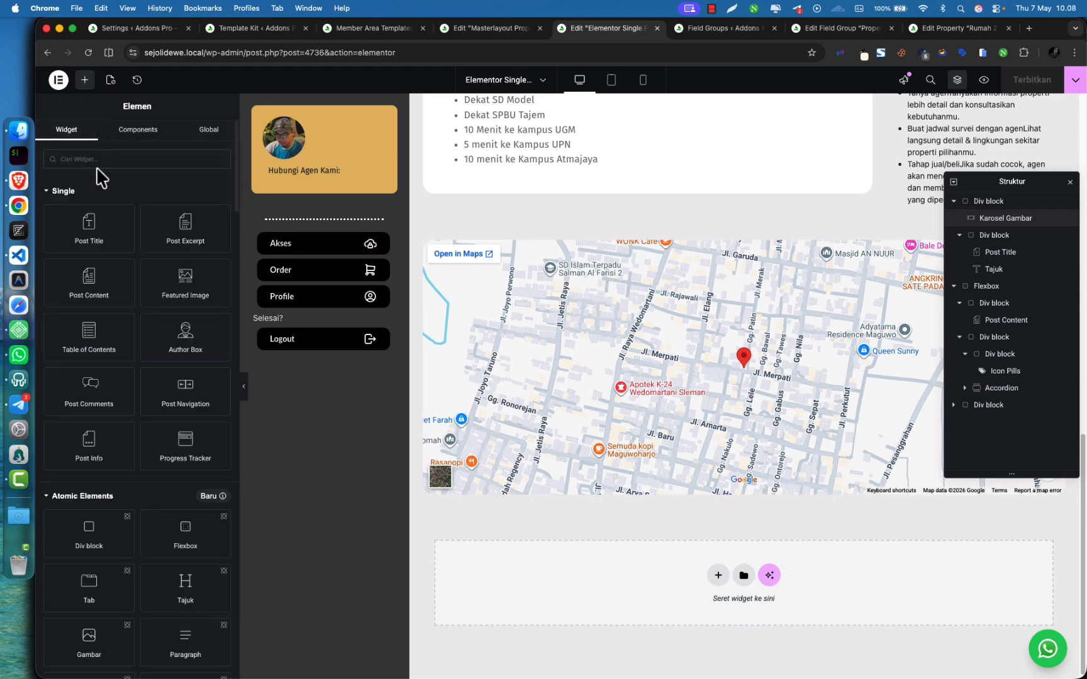
text(map)
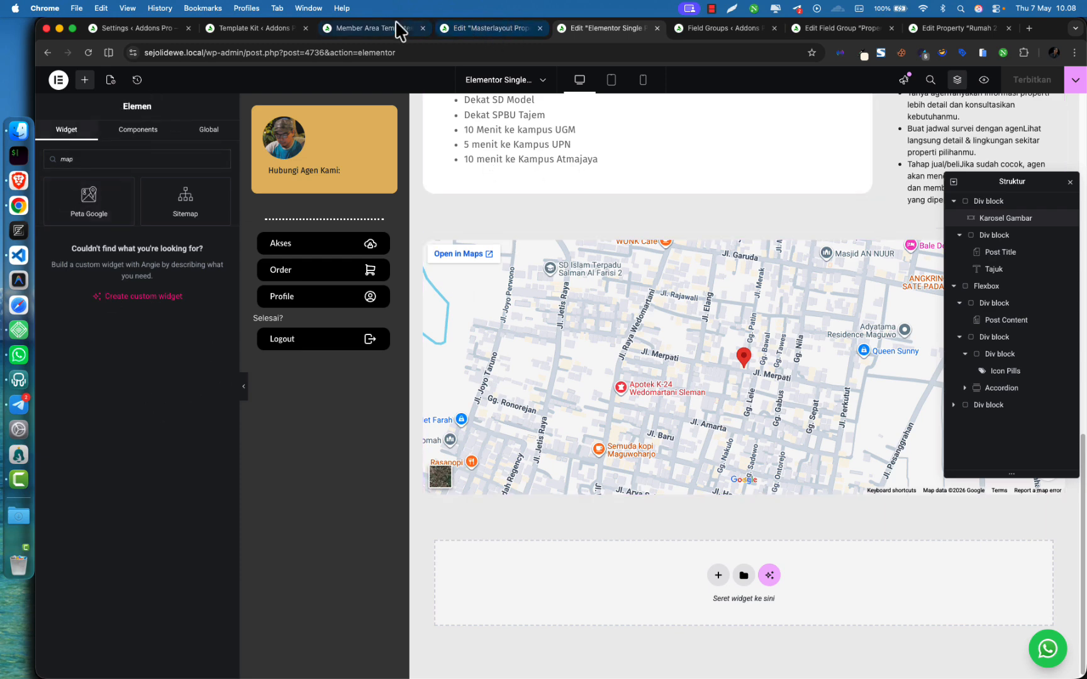
click(683, 30)
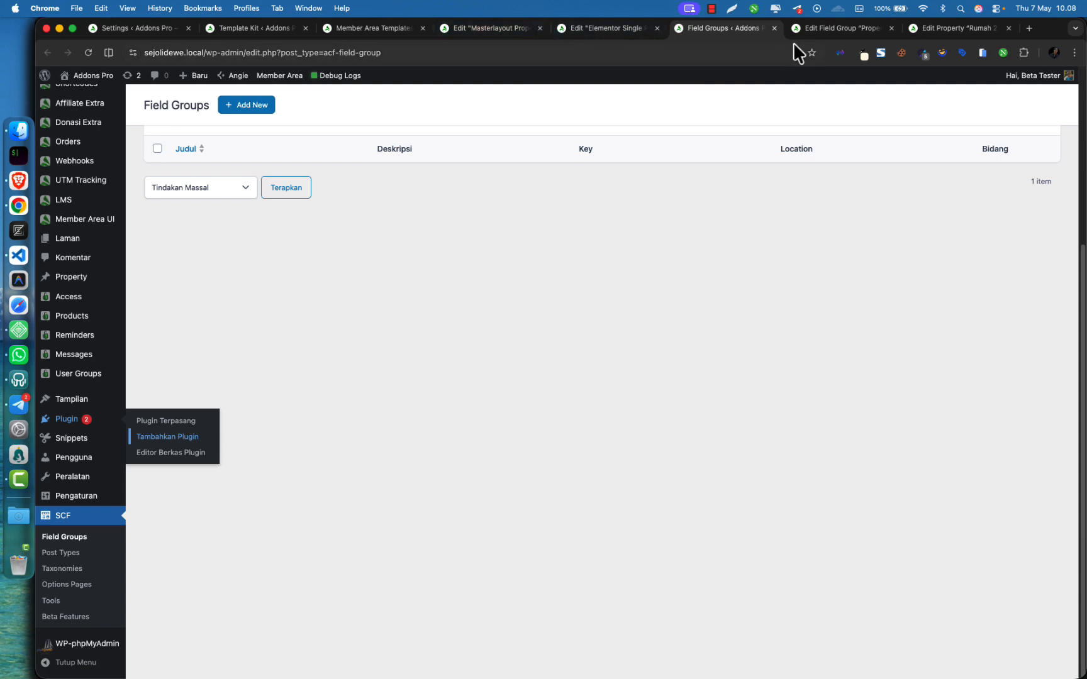
View the live Rumah 2 lantai page's price, description and map, then return to its editor
click(939, 36)
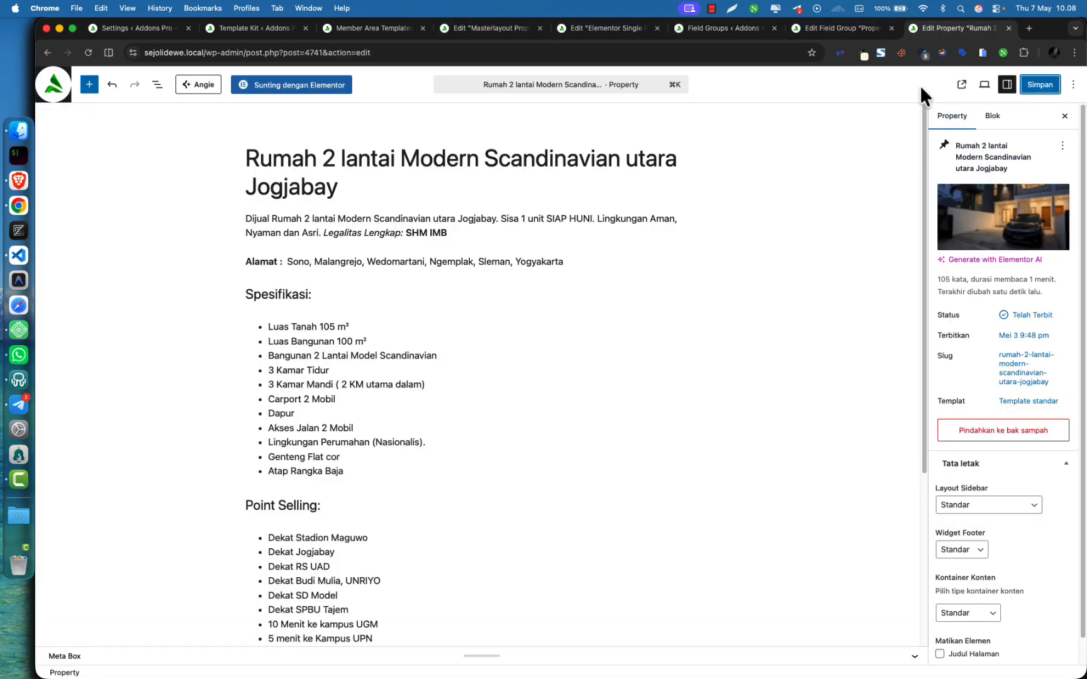
click(961, 86)
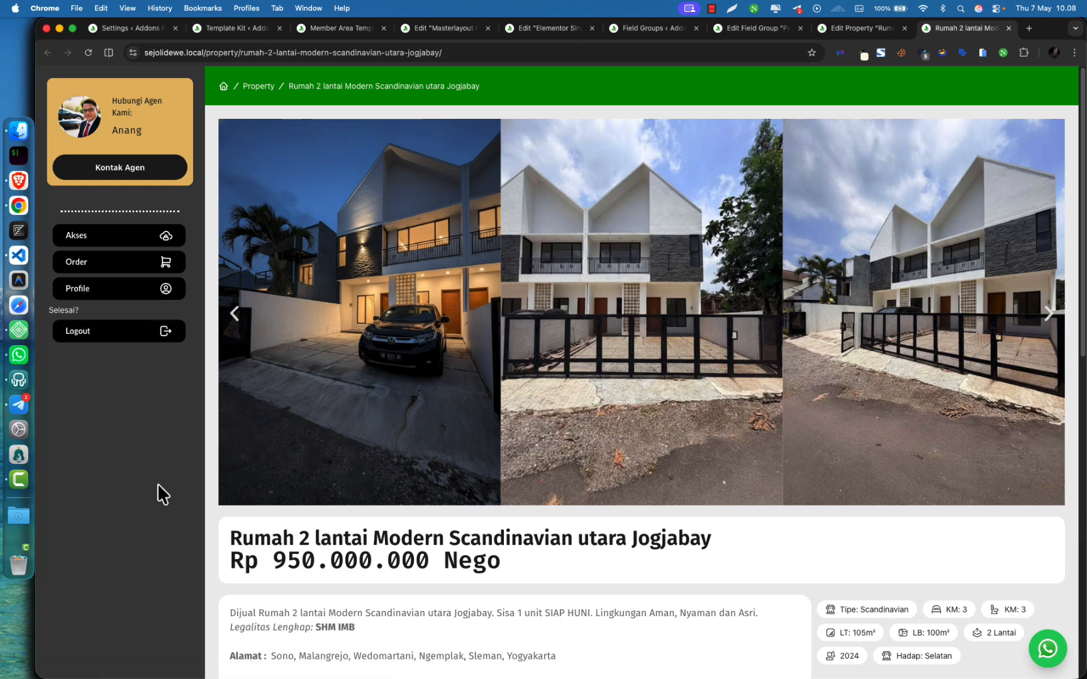
scroll(386, 341, down, 6)
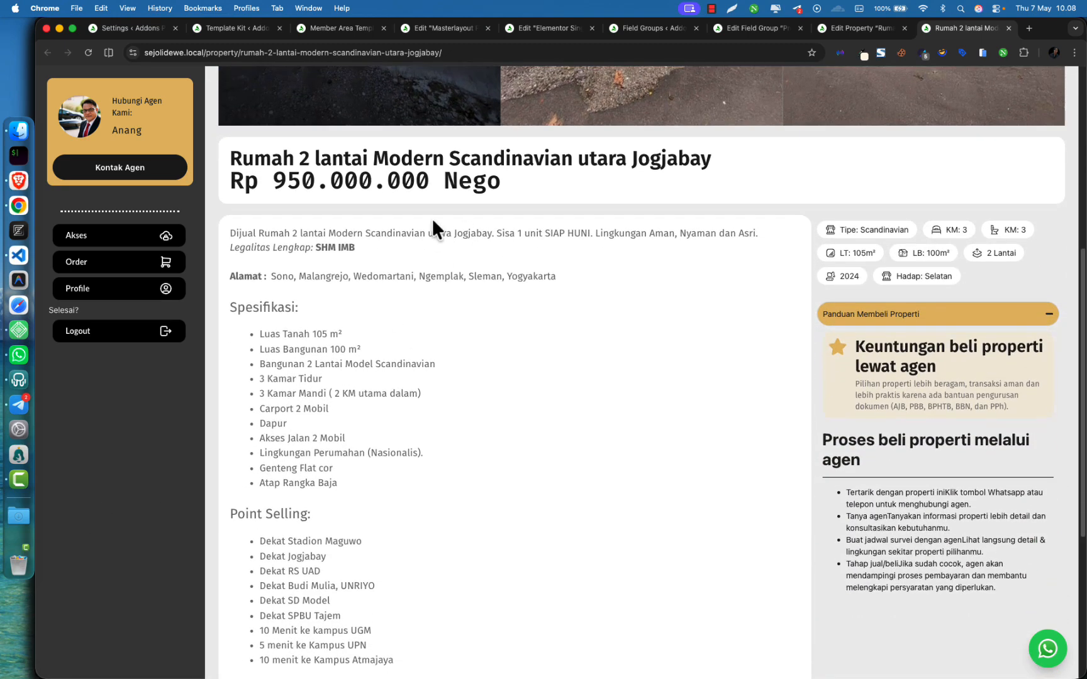
drag(362, 180, 507, 388)
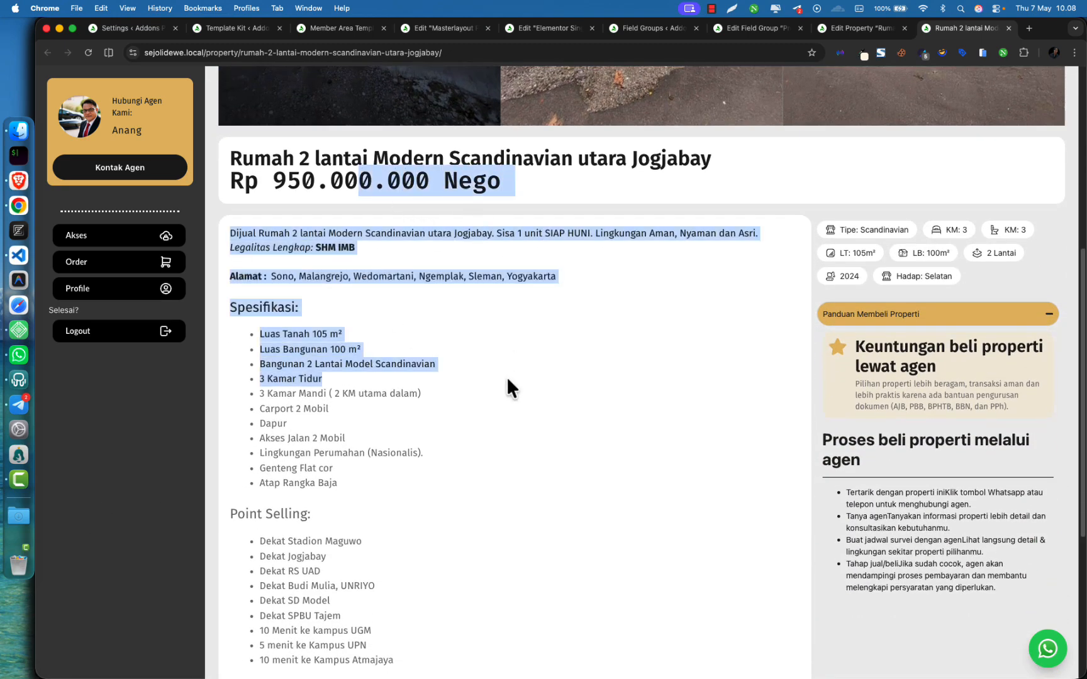
click(507, 388)
scroll(821, 277, down, 5)
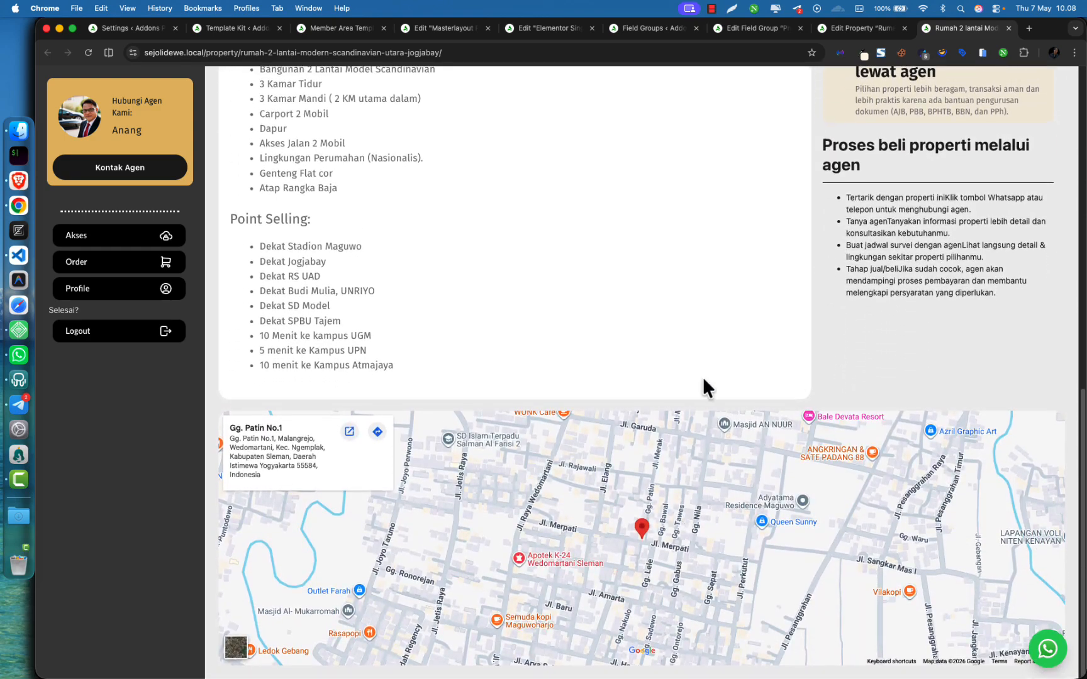
scroll(702, 377, up, 10)
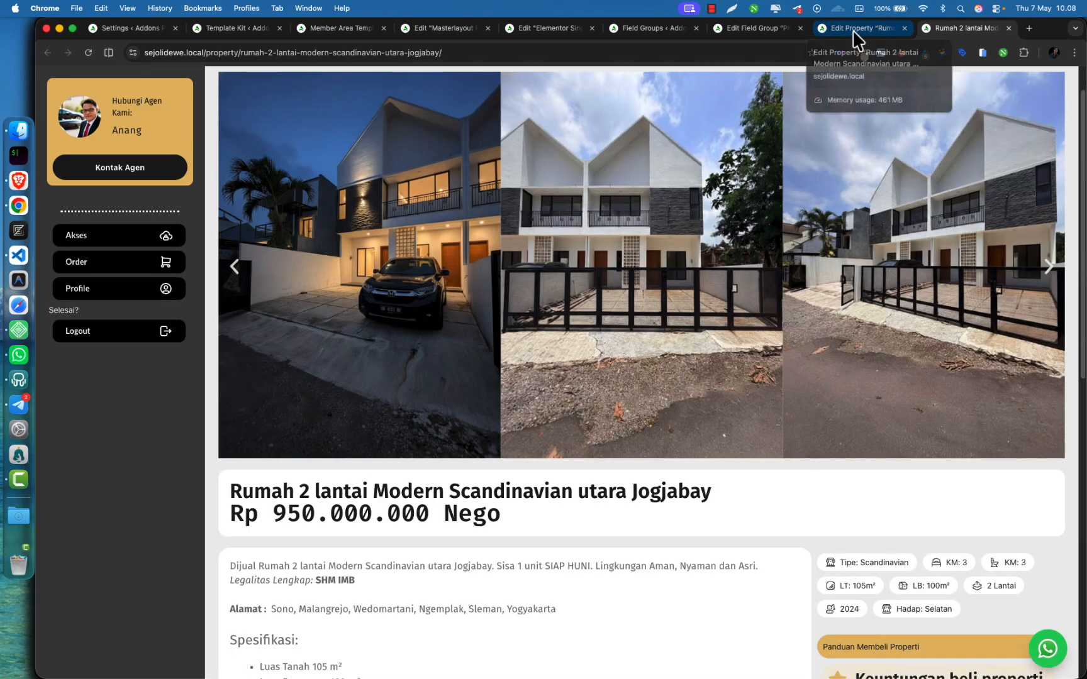
click(852, 30)
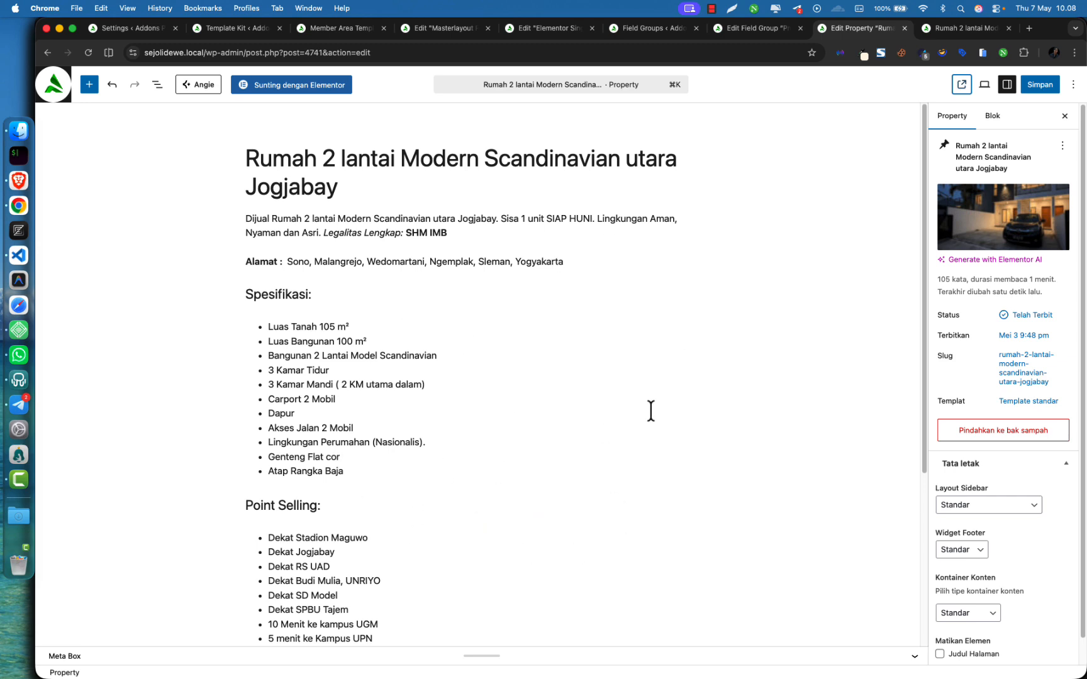
From All Property, open Add Property in a new tab and edit the Rumah 2 lantai listing
scroll(512, 377, down, 5)
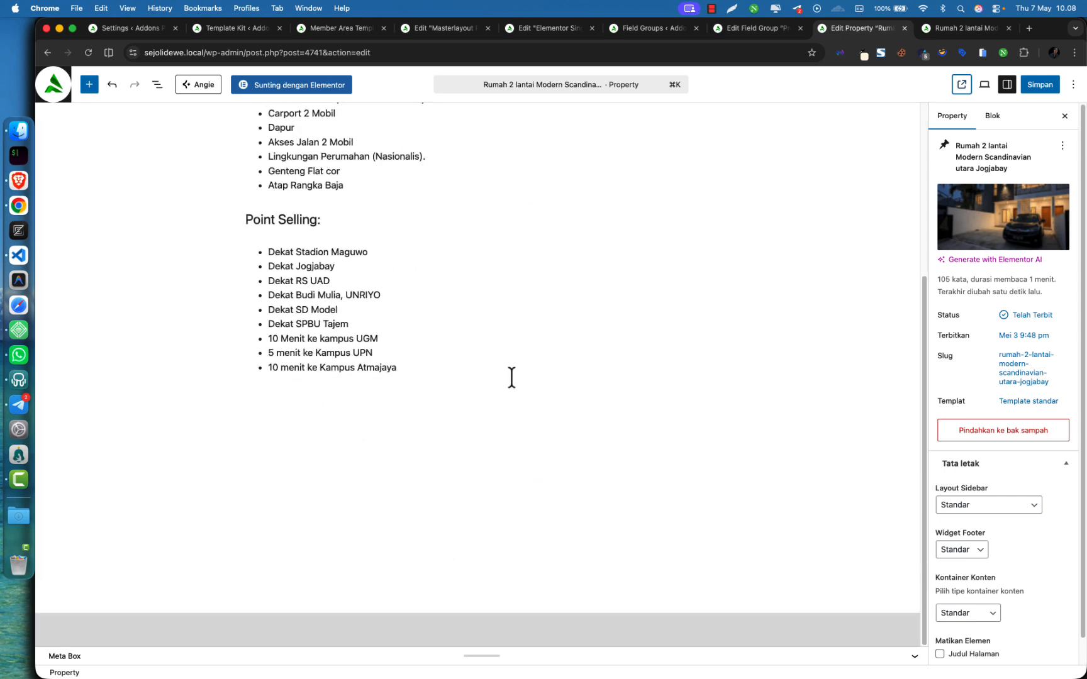
click(57, 81)
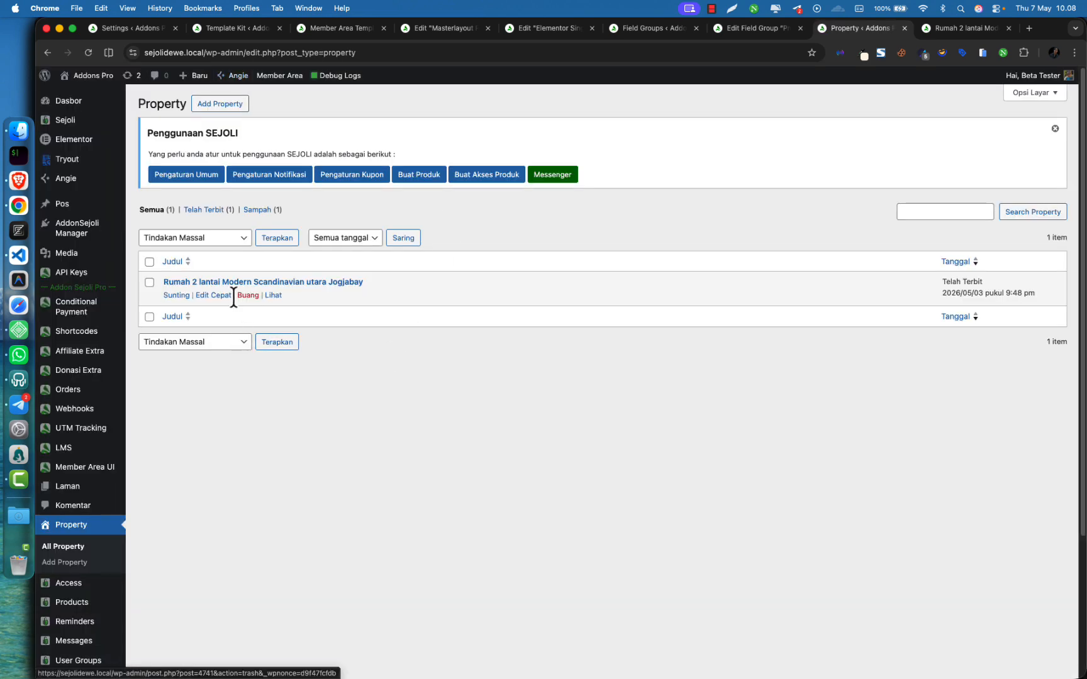
super+click(221, 104)
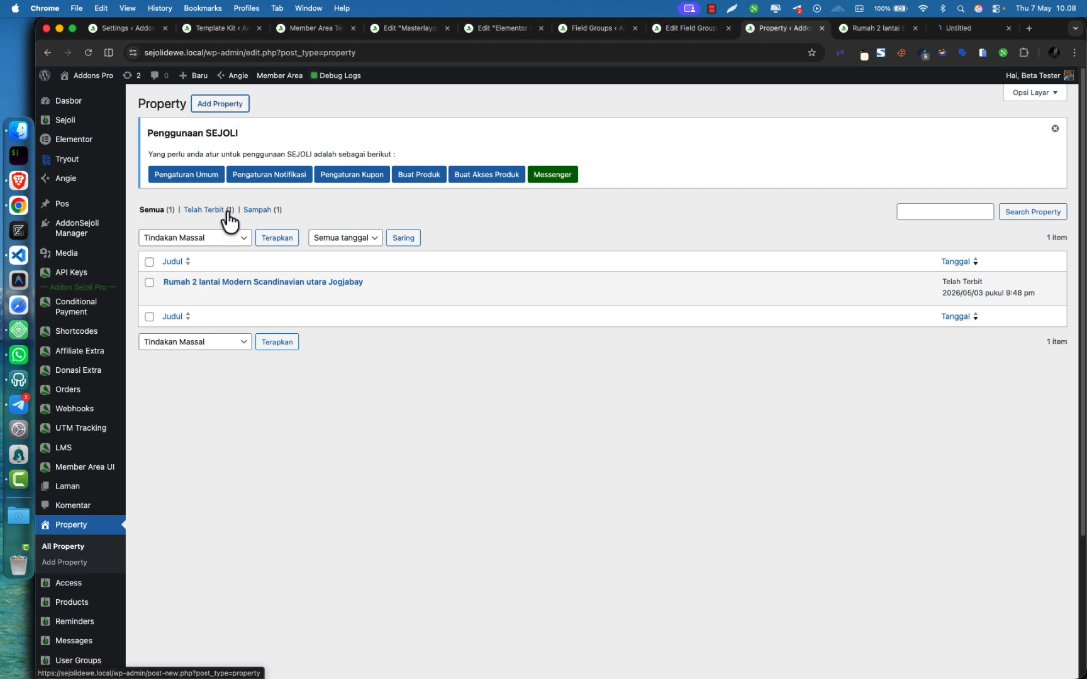
click(177, 295)
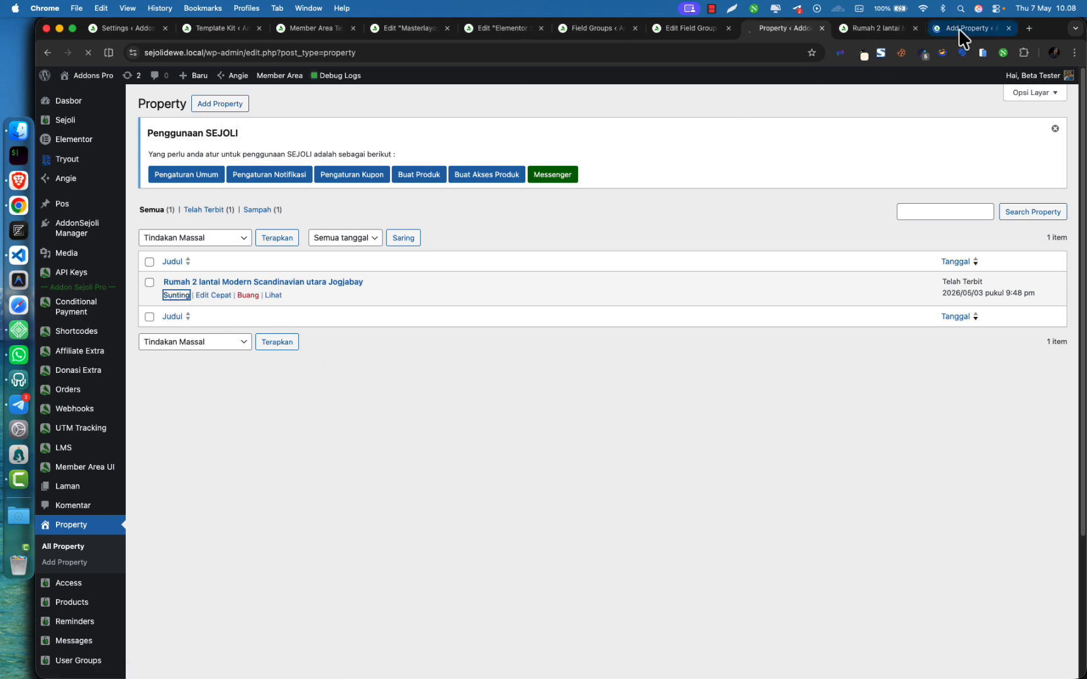
Paste the Rumah 2 lantai listing's title into the new property draft
drag(961, 31, 878, 33)
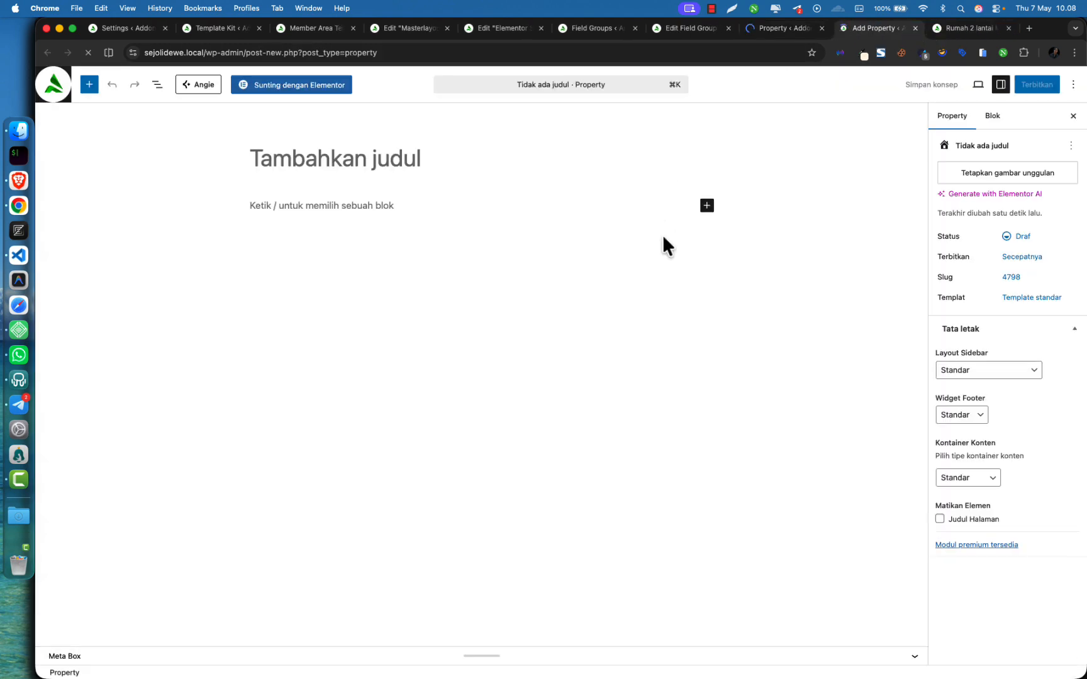
click(799, 29)
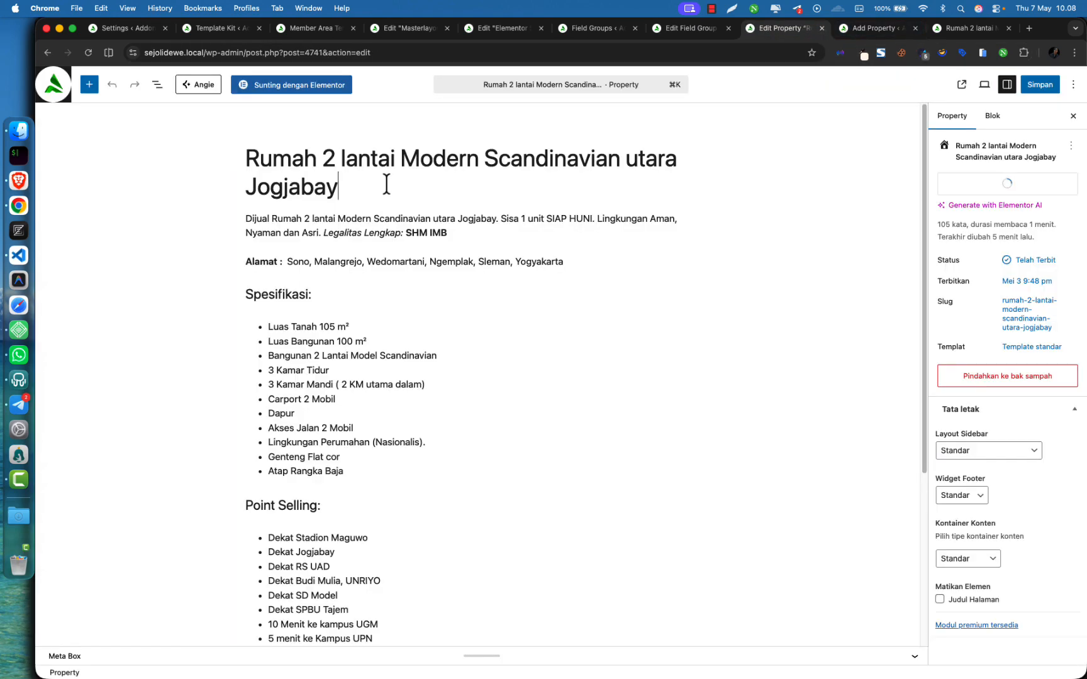
triple_click(344, 184)
key(super+c)
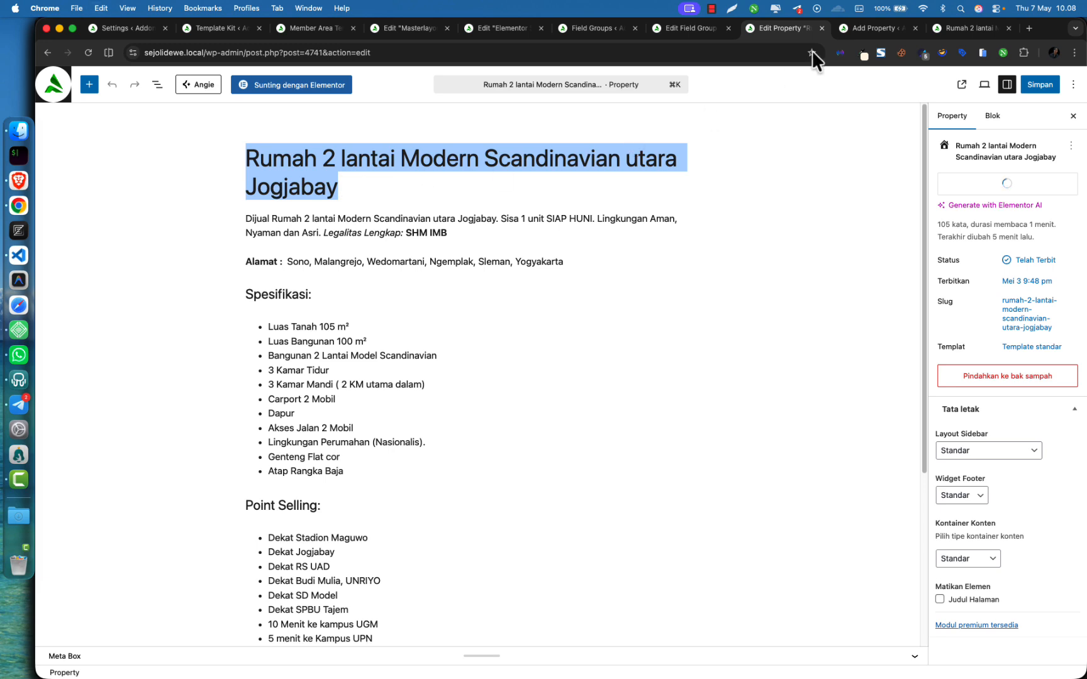
click(840, 33)
key(super+v)
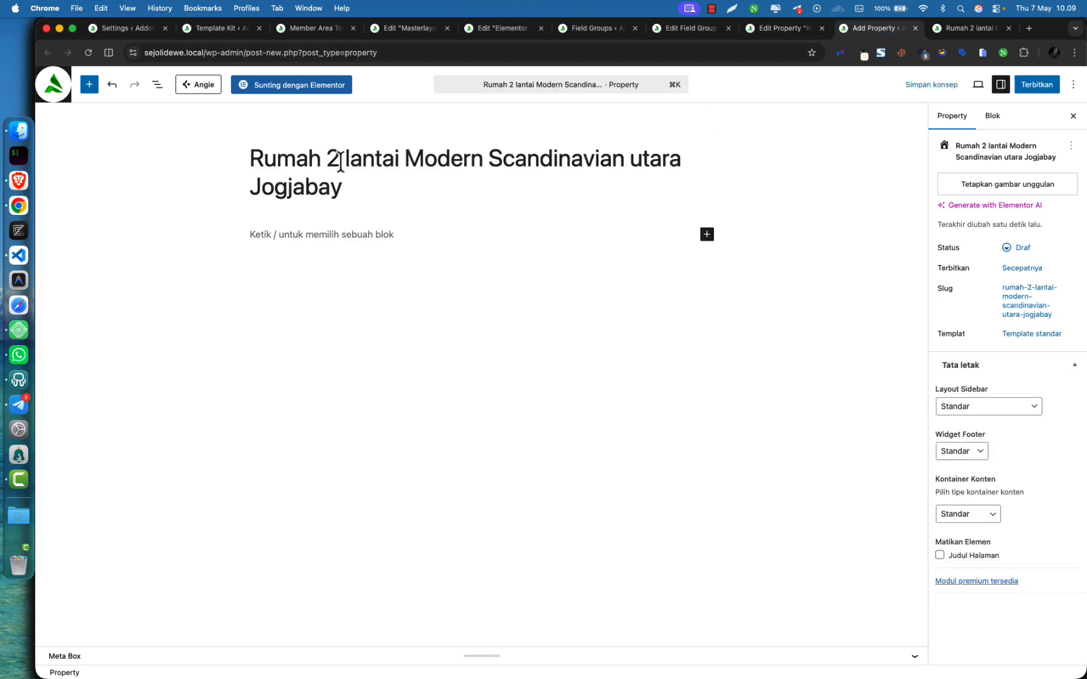
Change the title's start to 'Apartement Lantai 10'
drag(334, 159, 324, 160)
double_click(285, 158)
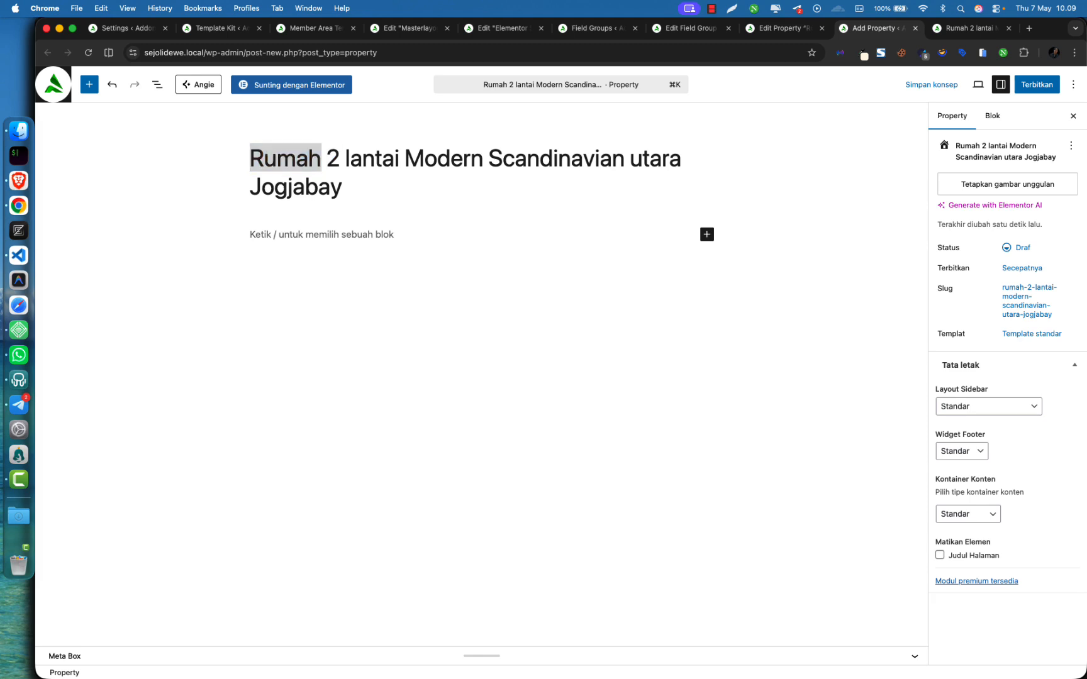
click(334, 169)
key(alt+BackSpace)
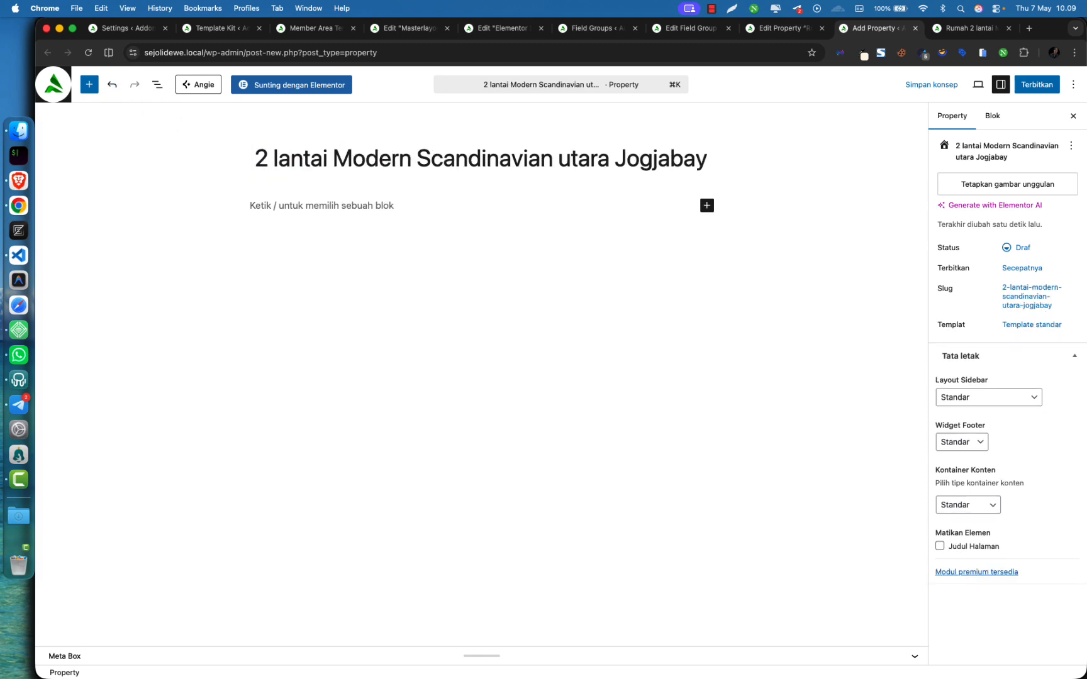
text(APa)
key(BackSpace)
key(BackSpace)
text(ap)
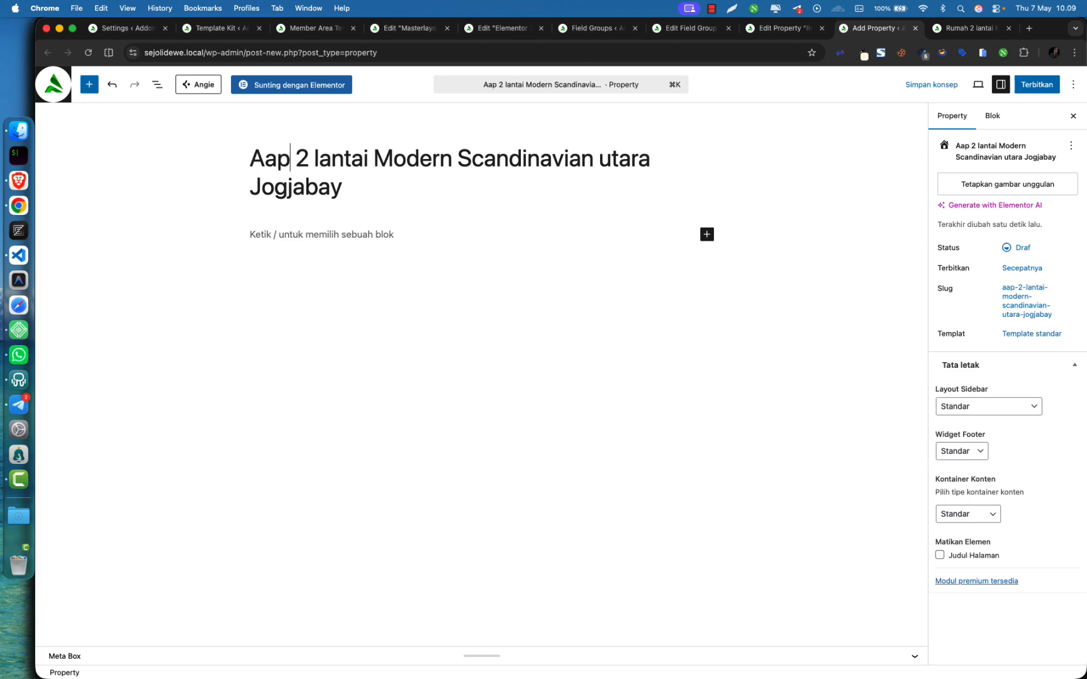
key(BackSpace)
key(BackSpace)
text(parte)
text(t)
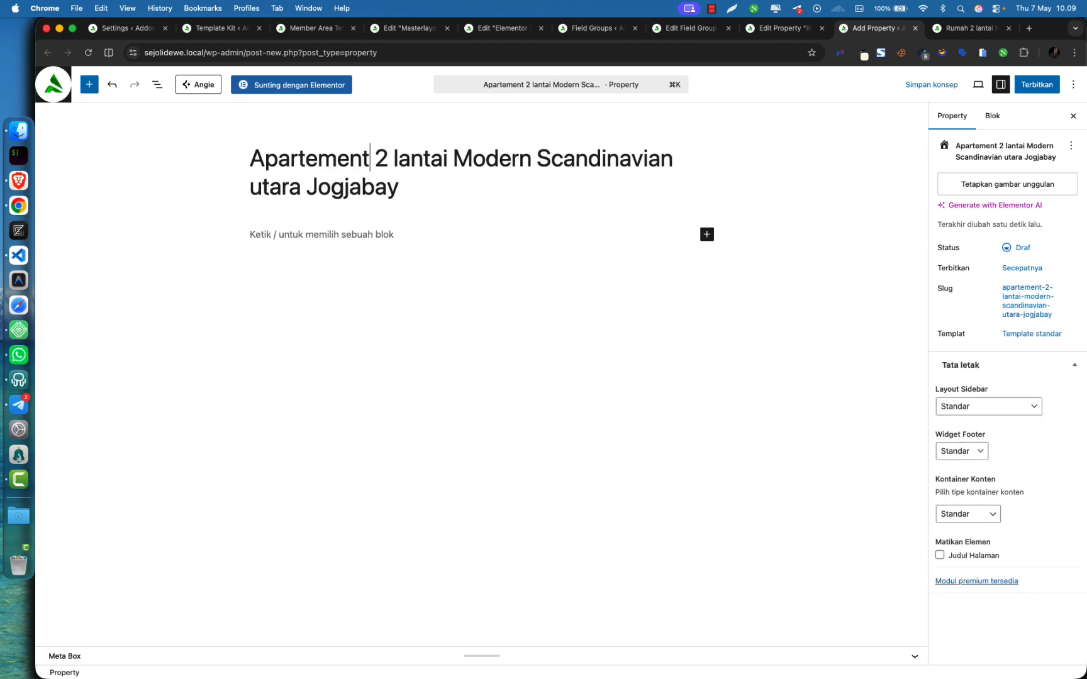
click(396, 159)
key(BackSpace)
key(BackSpace)
key(BackSpace)
text(L)
click(437, 159)
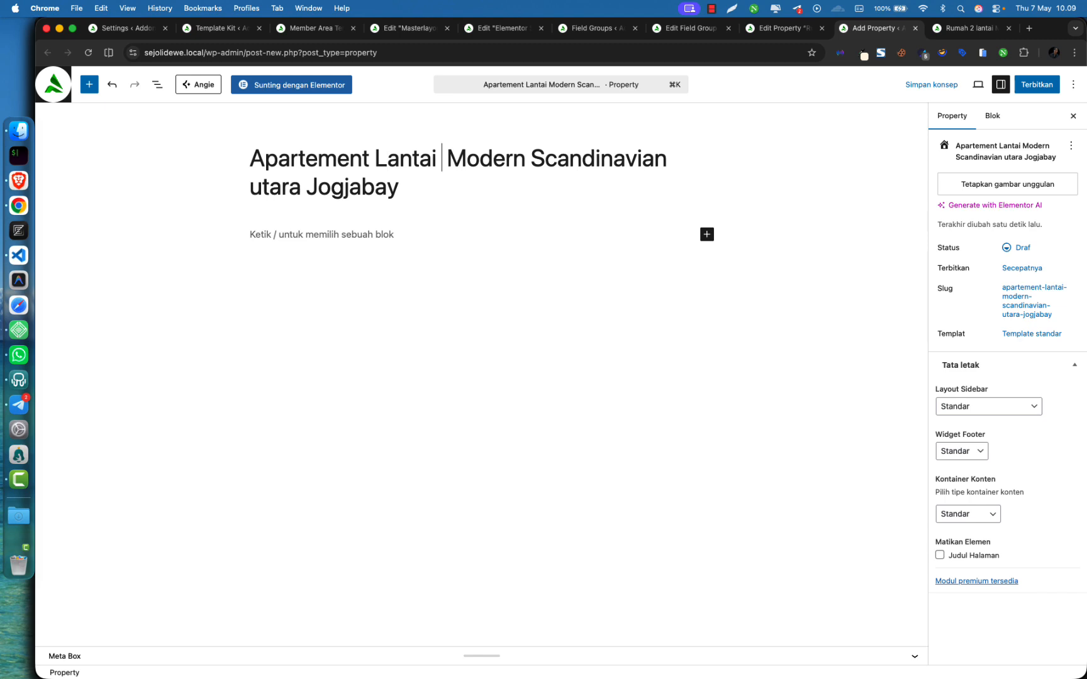
text(10)
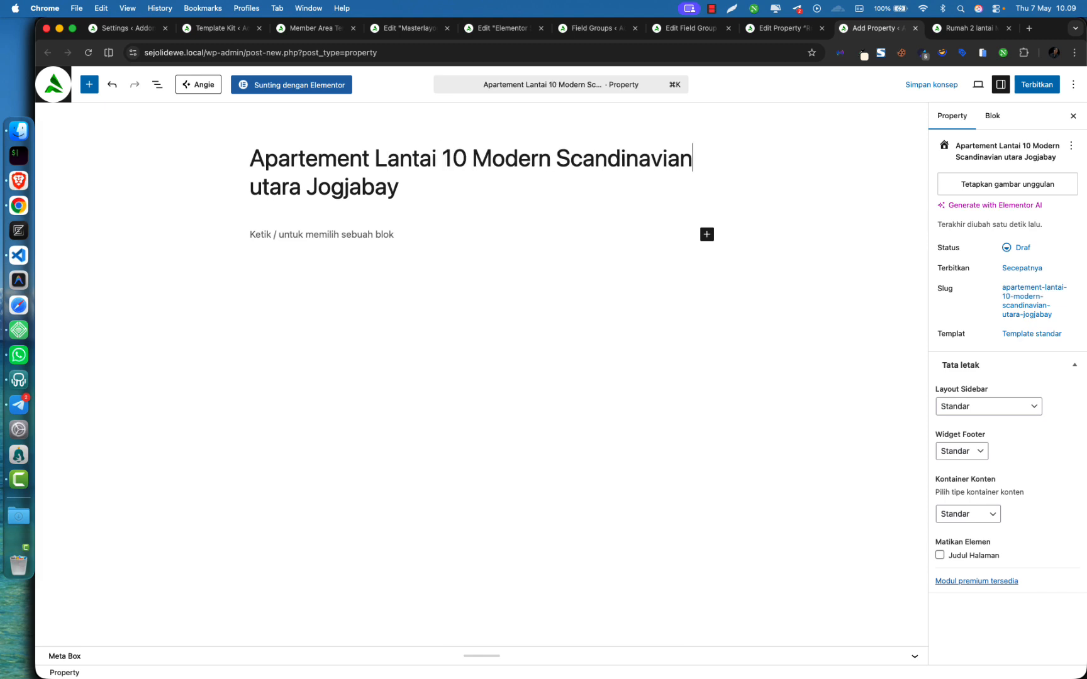
Finish the title as 'Apartement Lantai 10 Modern Studio Jalan Kaliurang'
key(shift+alt+Right)
text(Studio)
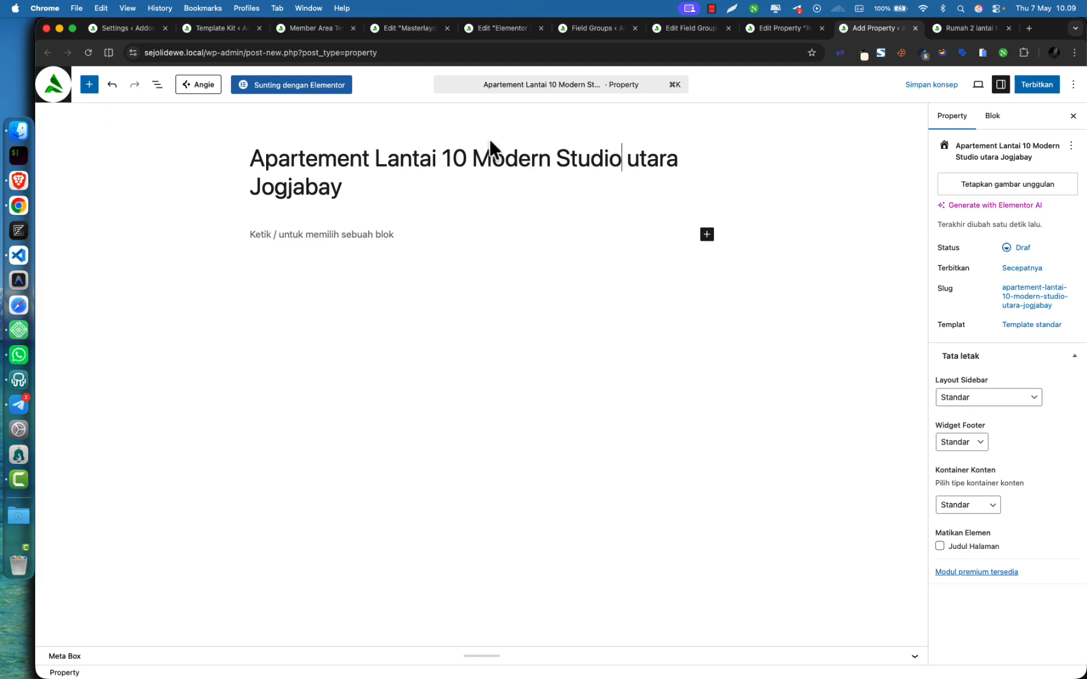
key(Right)
key(shift+alt+Right)
key(shift+alt+Right)
key(BackSpace)
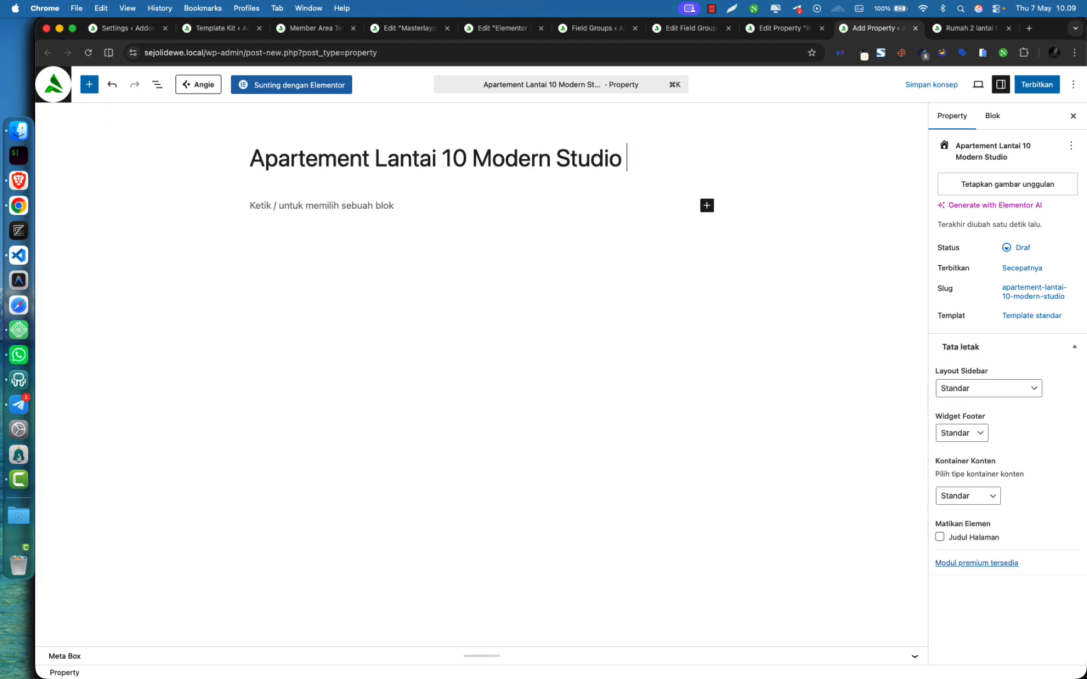
text(Kaliurang)
key(alt+Left)
text(J)
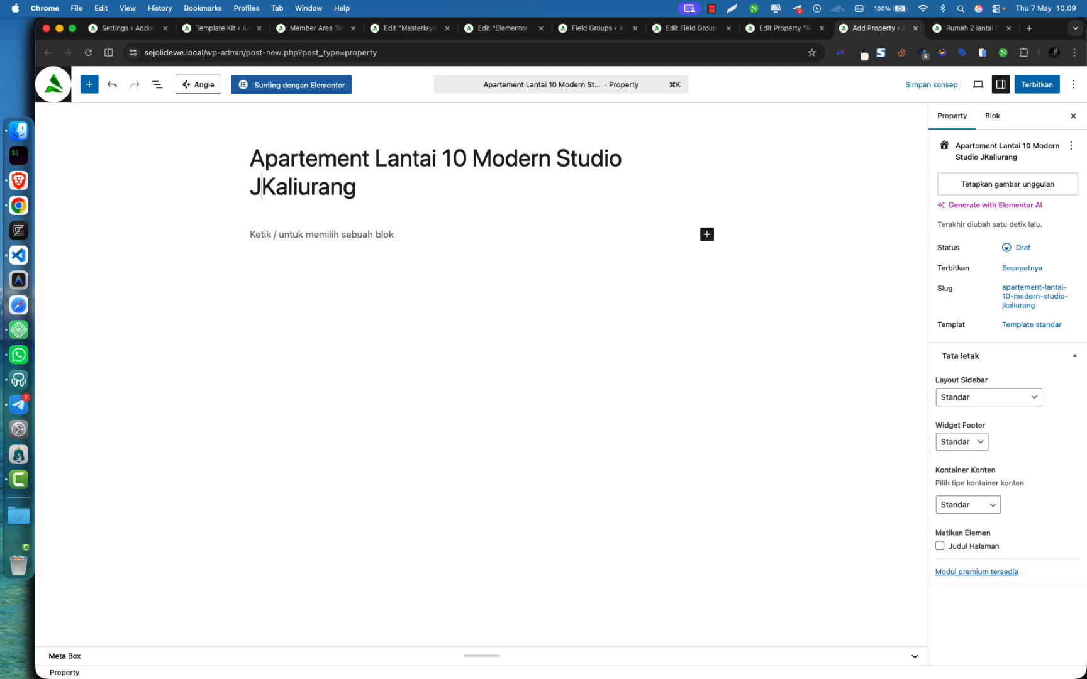
text(alan)
Copy the house listing's six description, specs and selling-point blocks into the new property
click(771, 32)
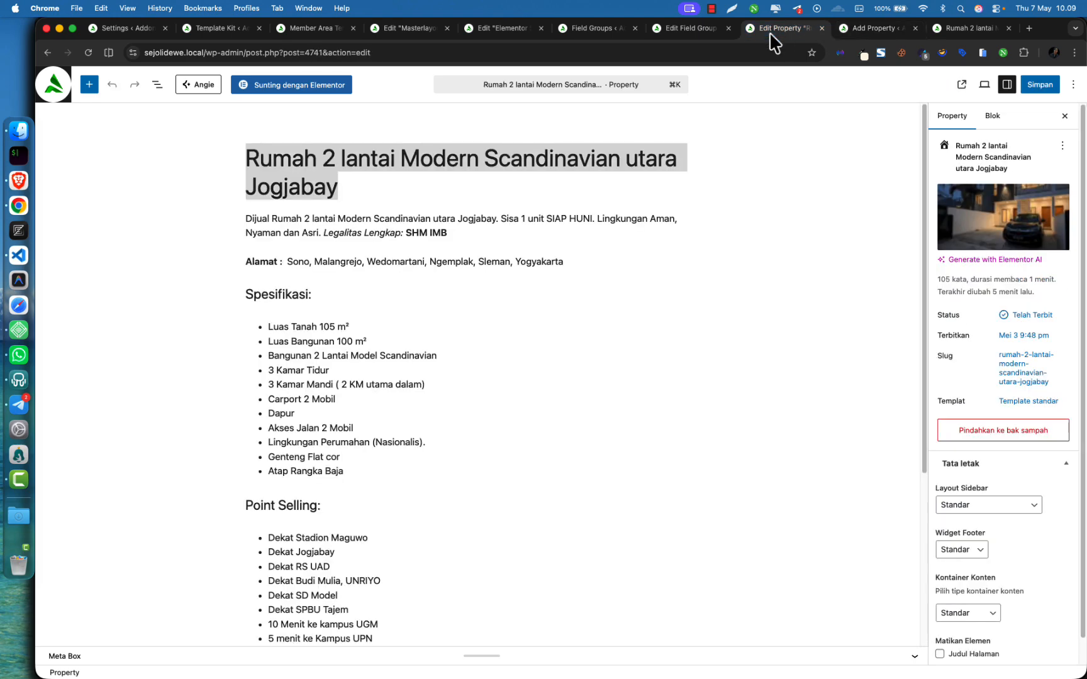
click(293, 232)
drag(244, 215, 401, 405)
key(super+c)
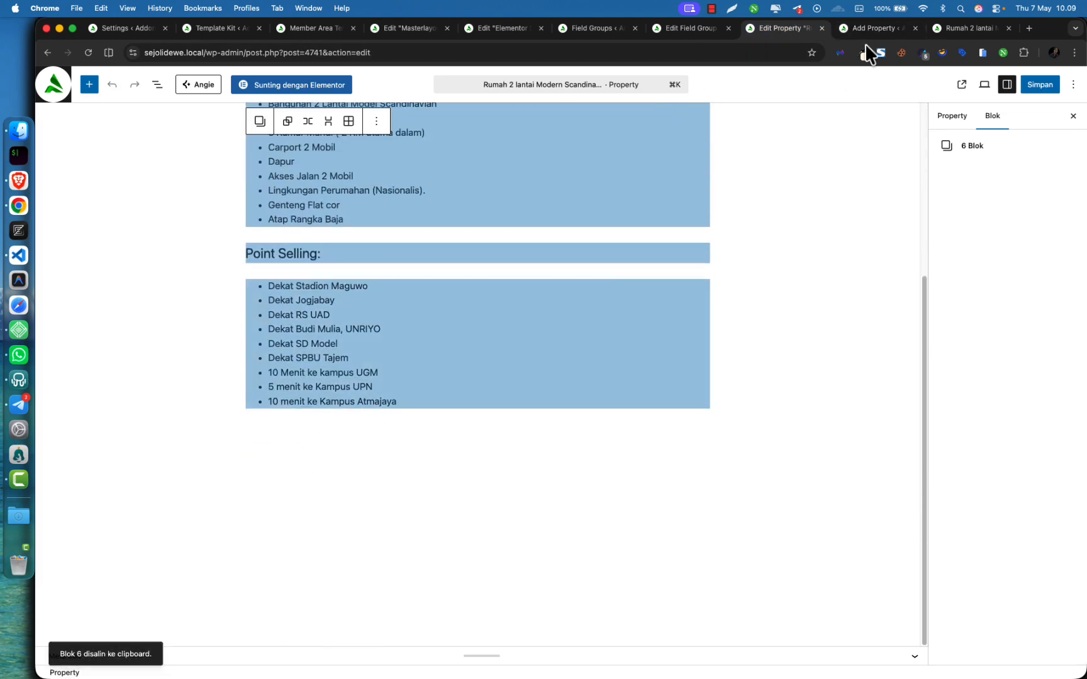
click(880, 29)
click(378, 235)
key(super+v)
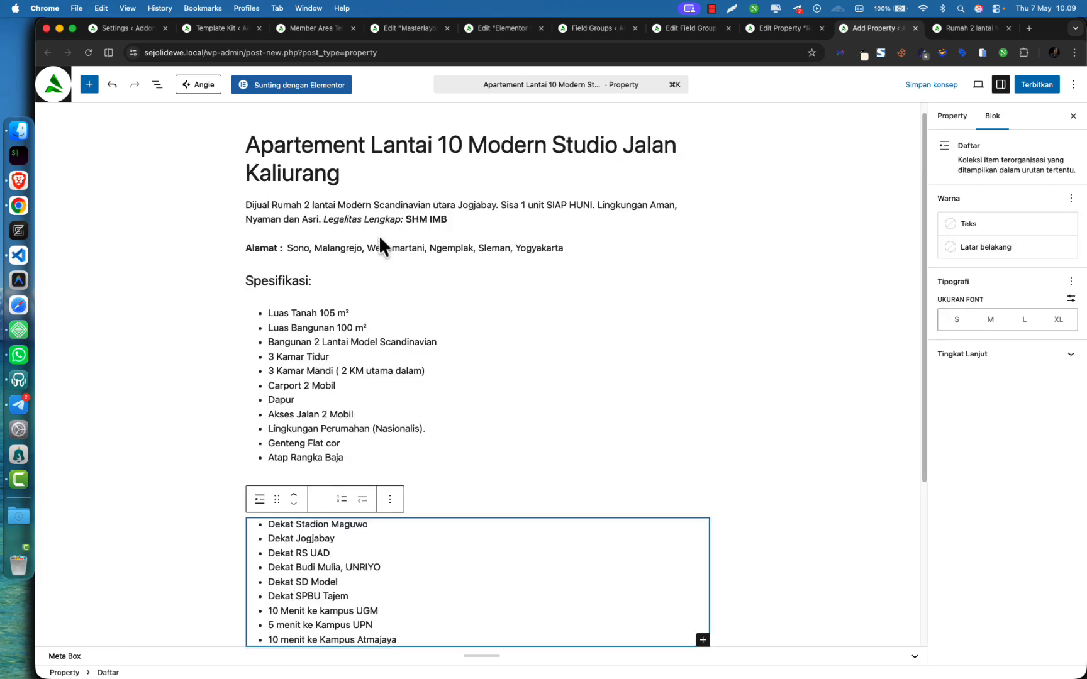
scroll(399, 434, down, 4)
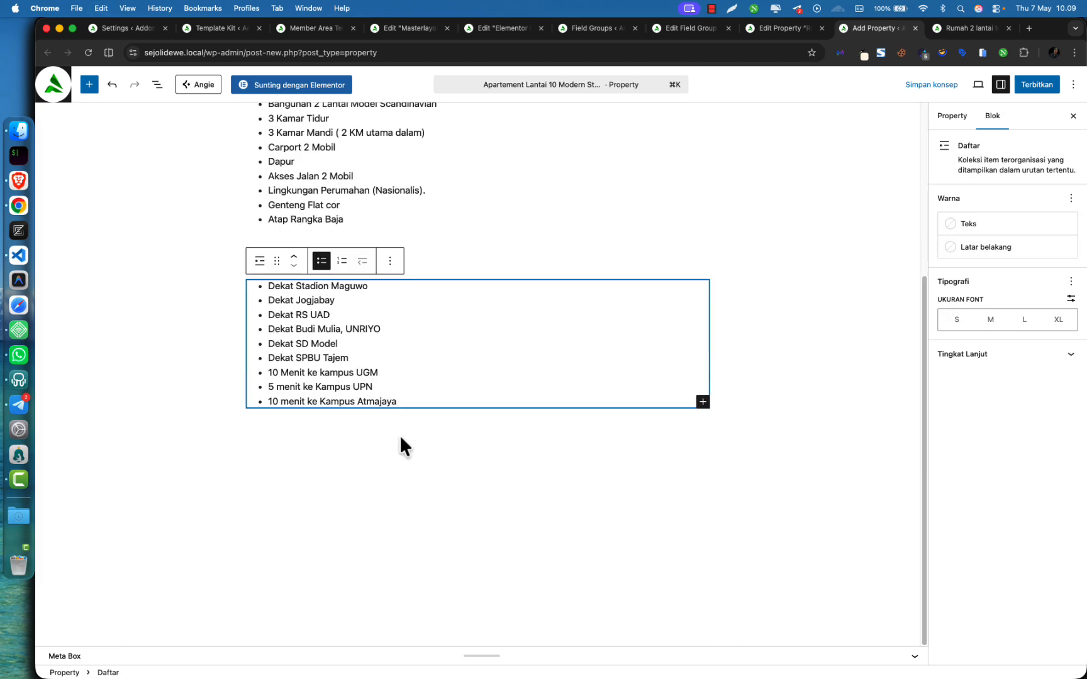
Add seven house photos from the media library to the Property Details Galeri field
click(105, 657)
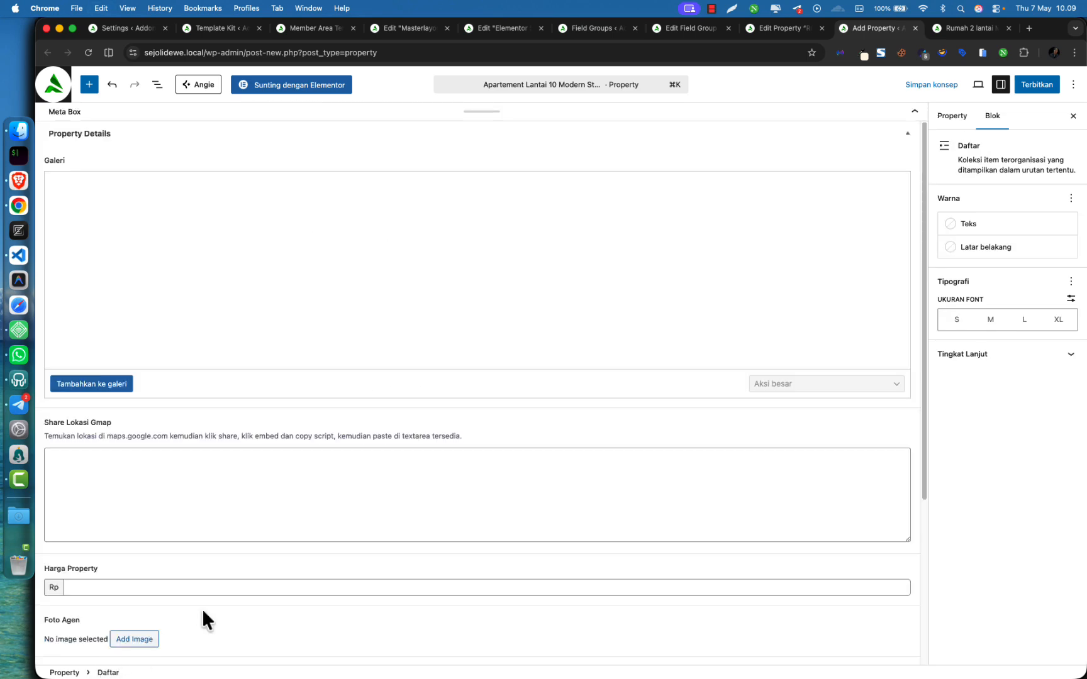
click(96, 385)
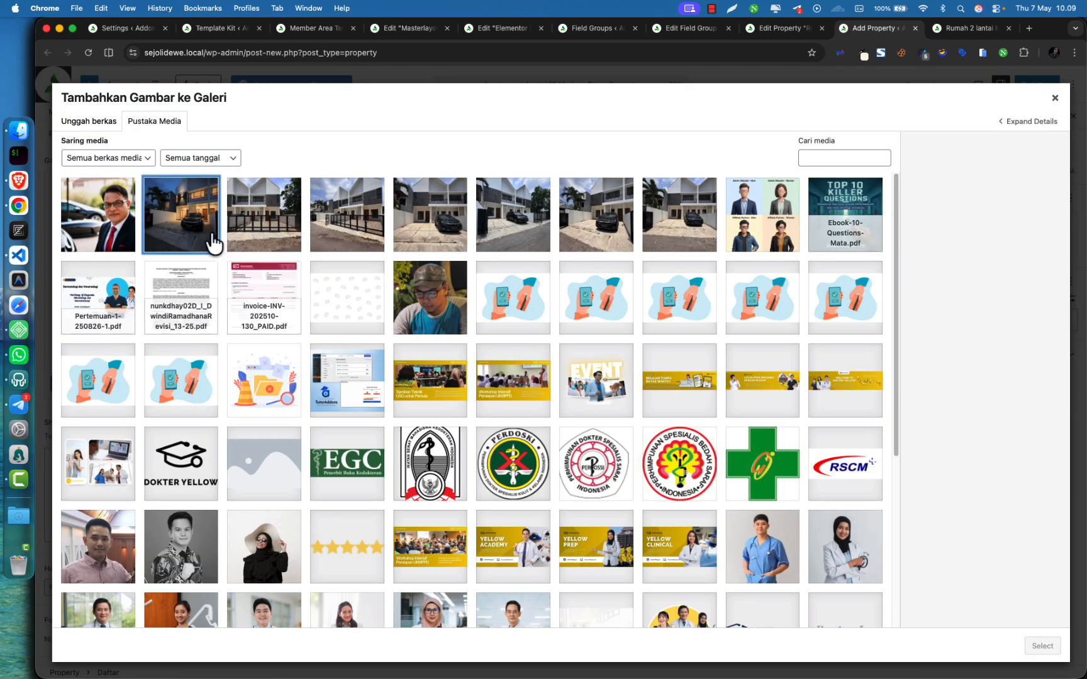
click(214, 242)
click(284, 243)
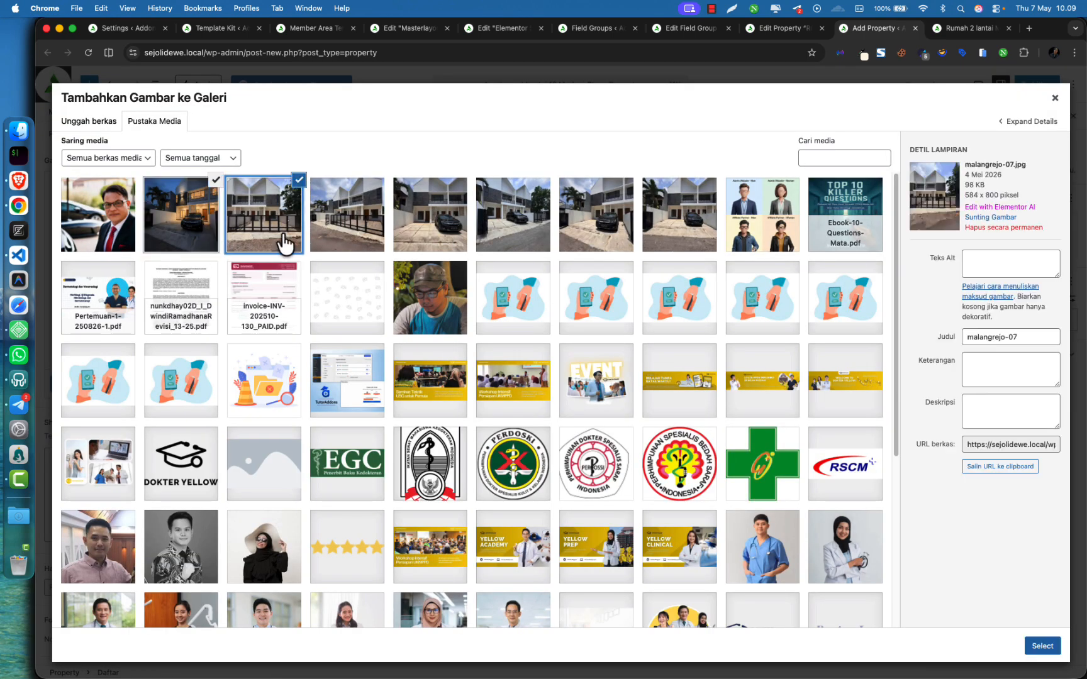
click(317, 234)
click(426, 233)
click(513, 227)
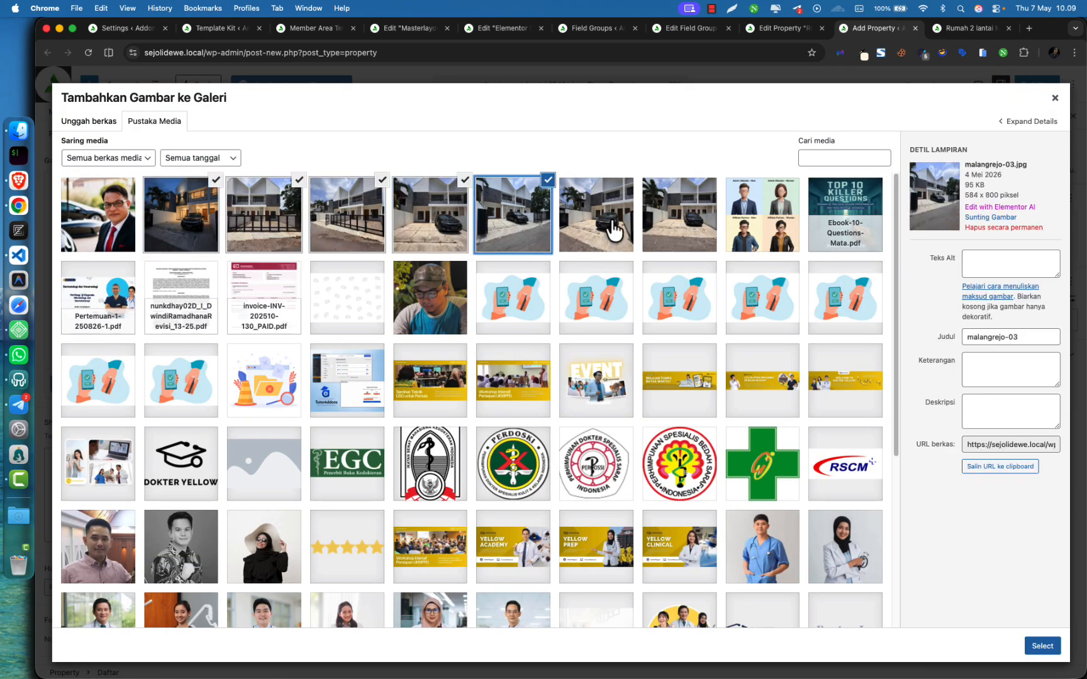
click(613, 229)
click(699, 232)
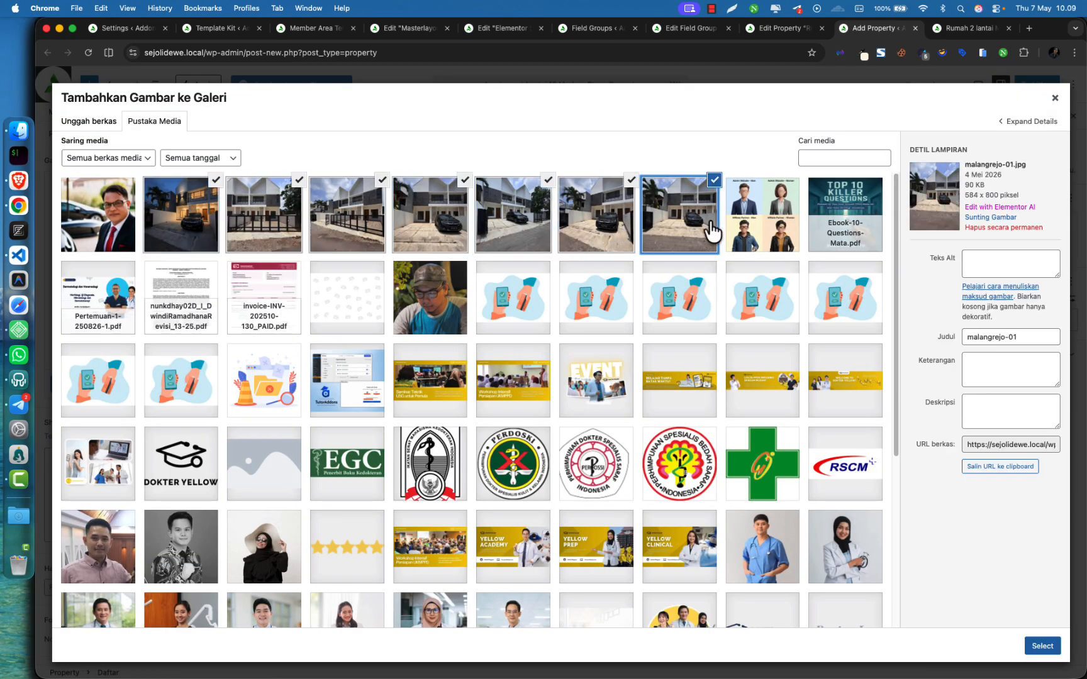
click(1055, 651)
click(100, 482)
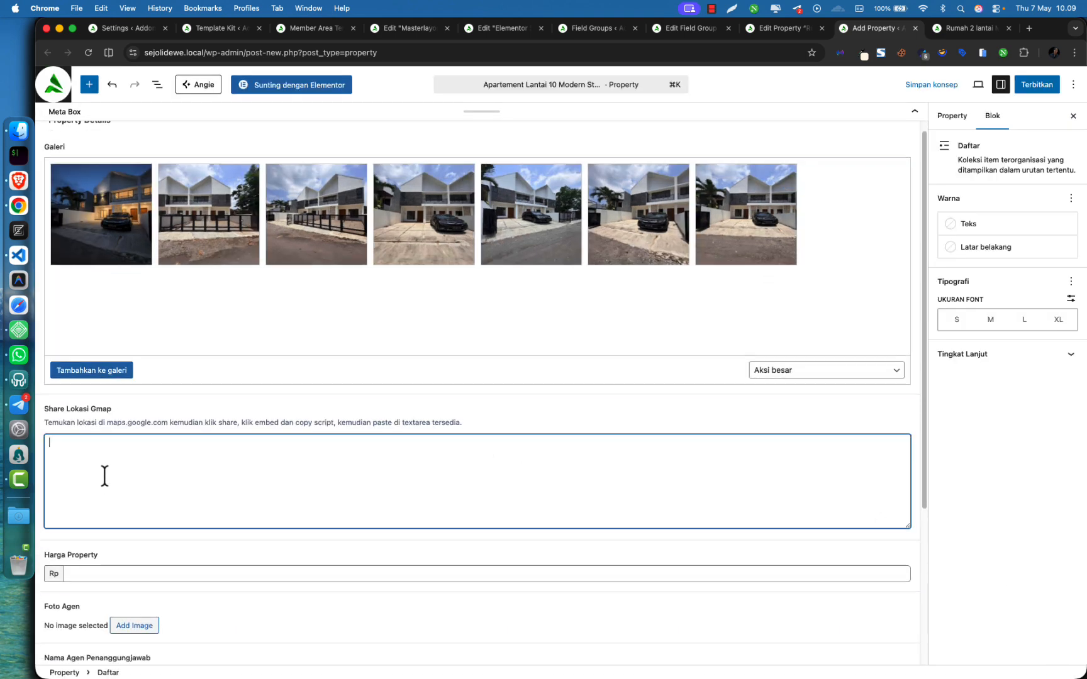
scroll(103, 476, down, 3)
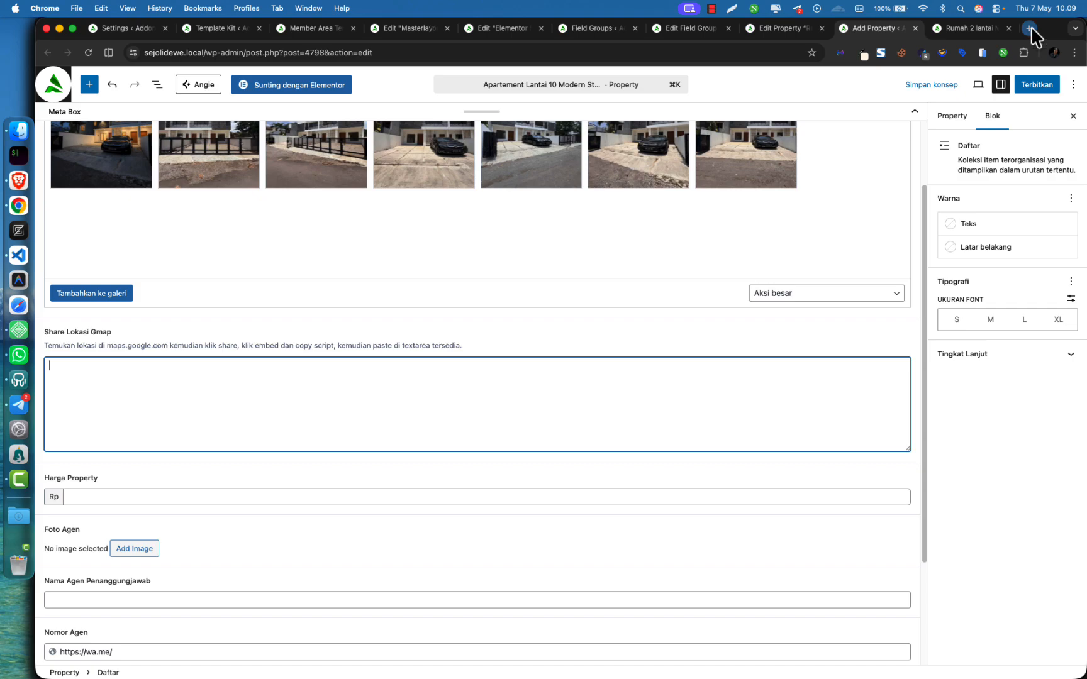
Open maps.google.com in a new tab and zoom in on Kaliurang St, Yogyakarta
click(1030, 28)
text(maps.google.com)
key(Return)
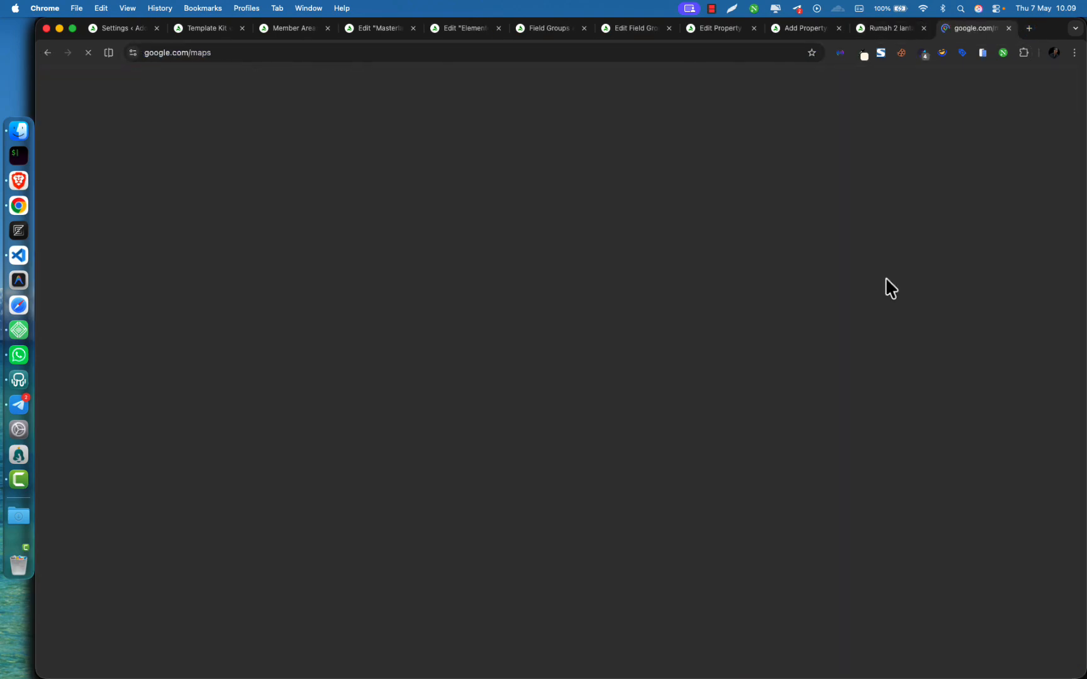
scroll(483, 384, down, 3)
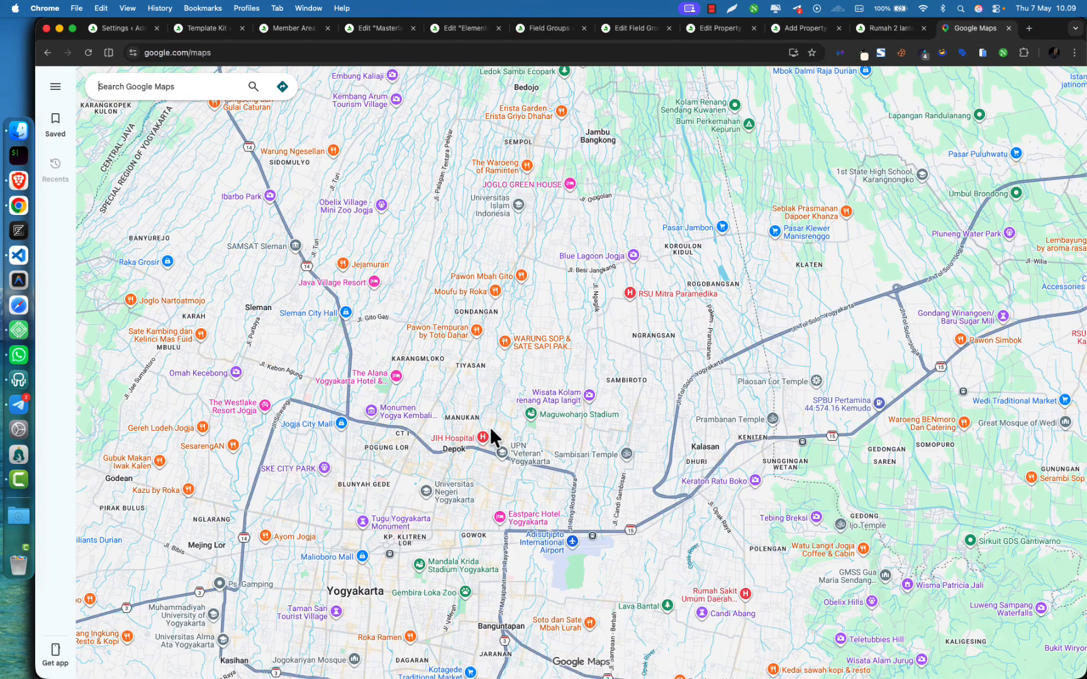
drag(467, 402, 501, 315)
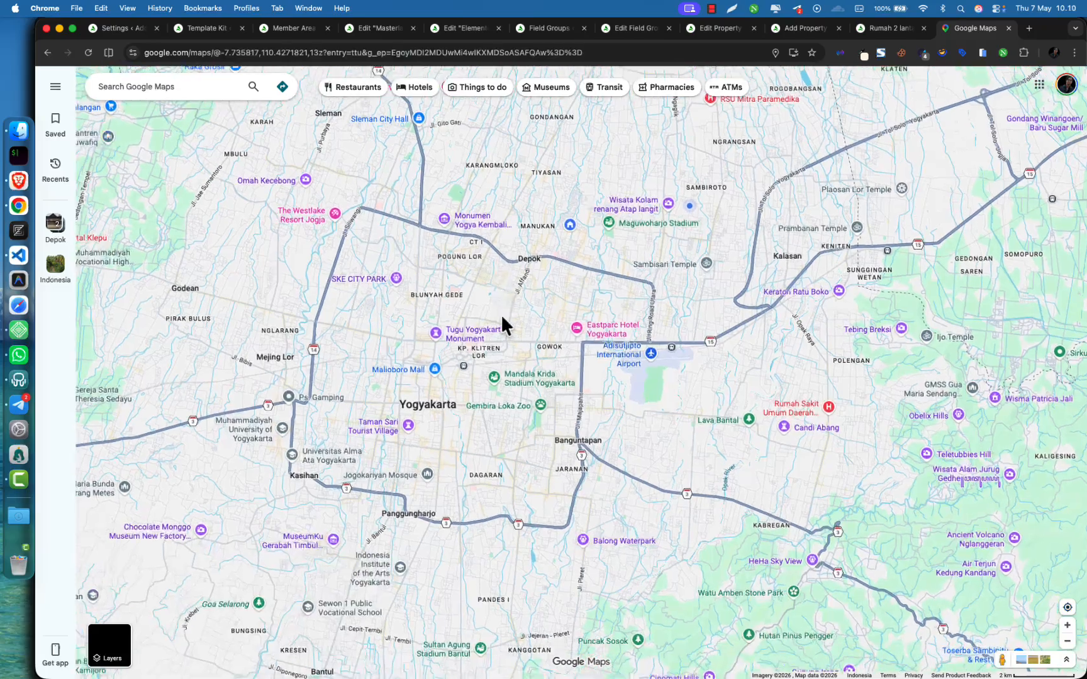
scroll(506, 305, up, 7)
drag(536, 184, 687, 443)
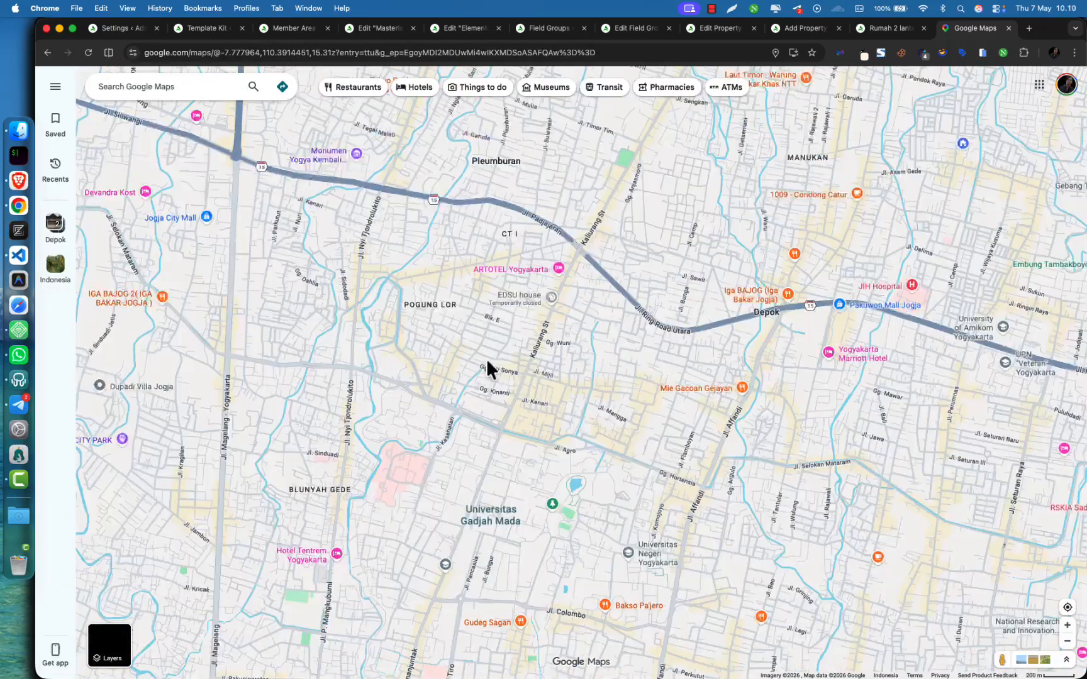
scroll(538, 342, up, 5)
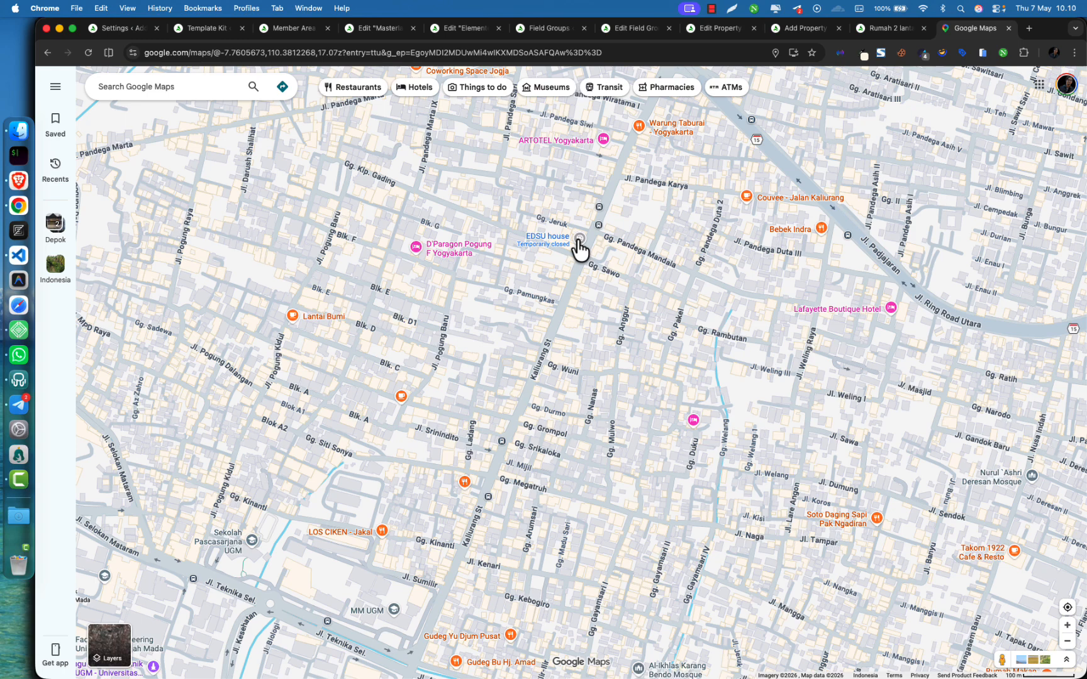
scroll(592, 217, up, 3)
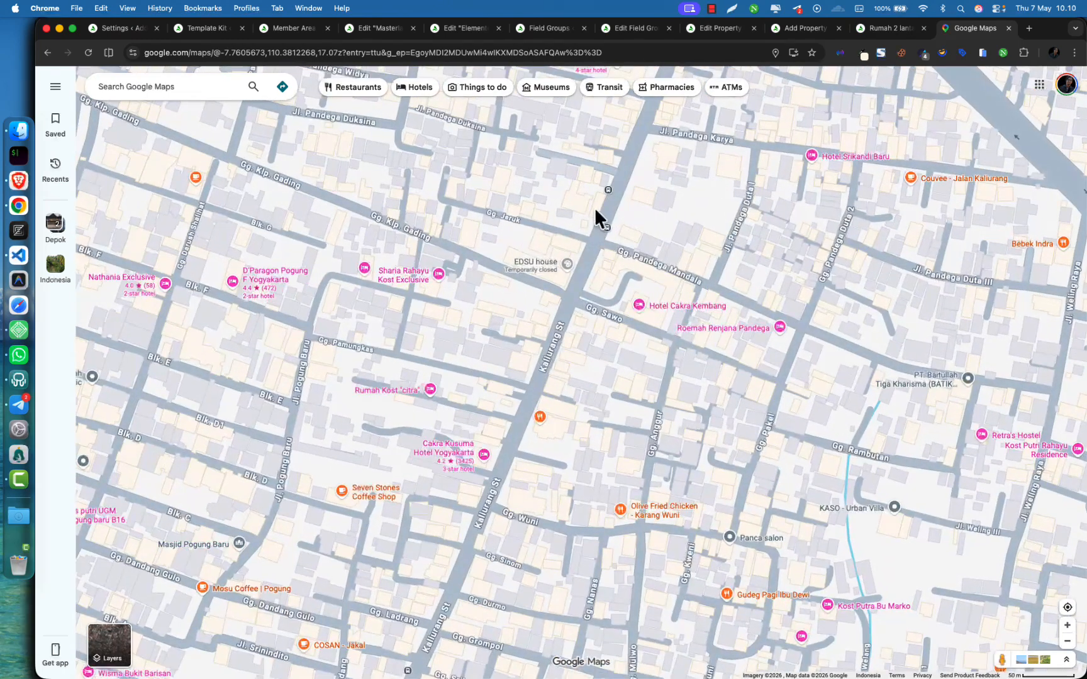
scroll(594, 207, up, 6)
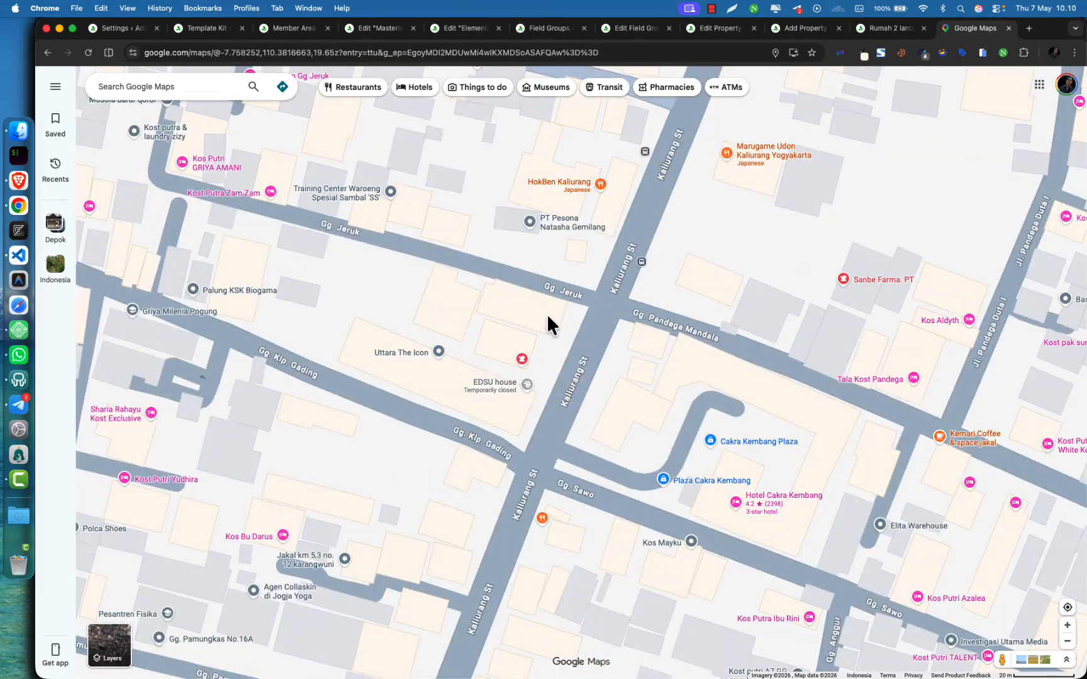
right_click(485, 472)
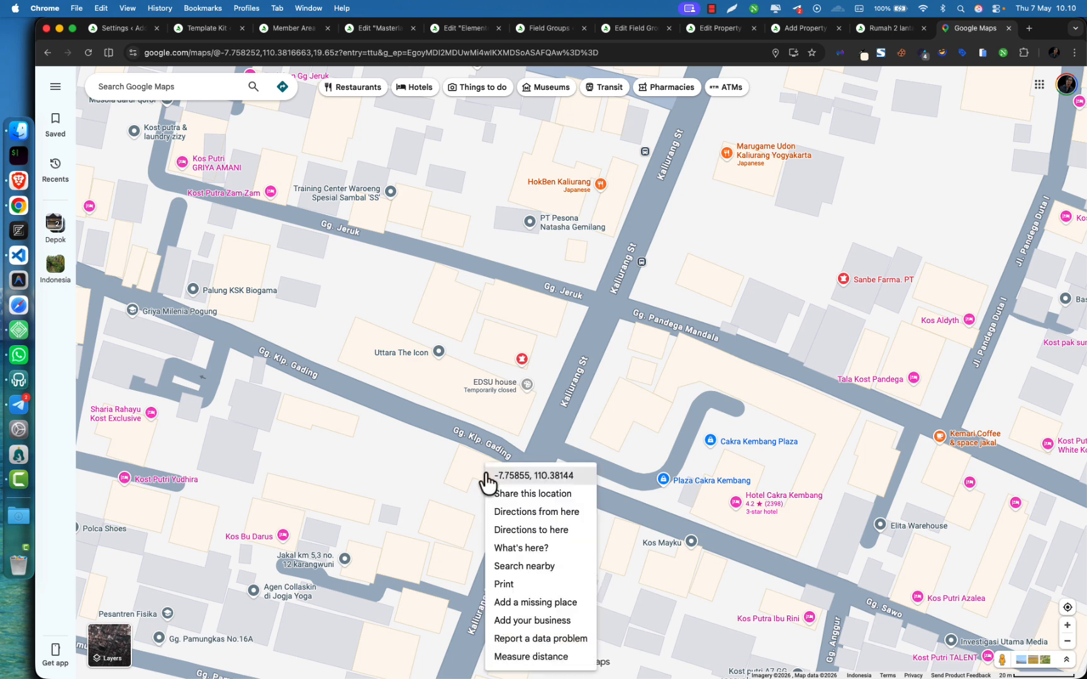
click(497, 494)
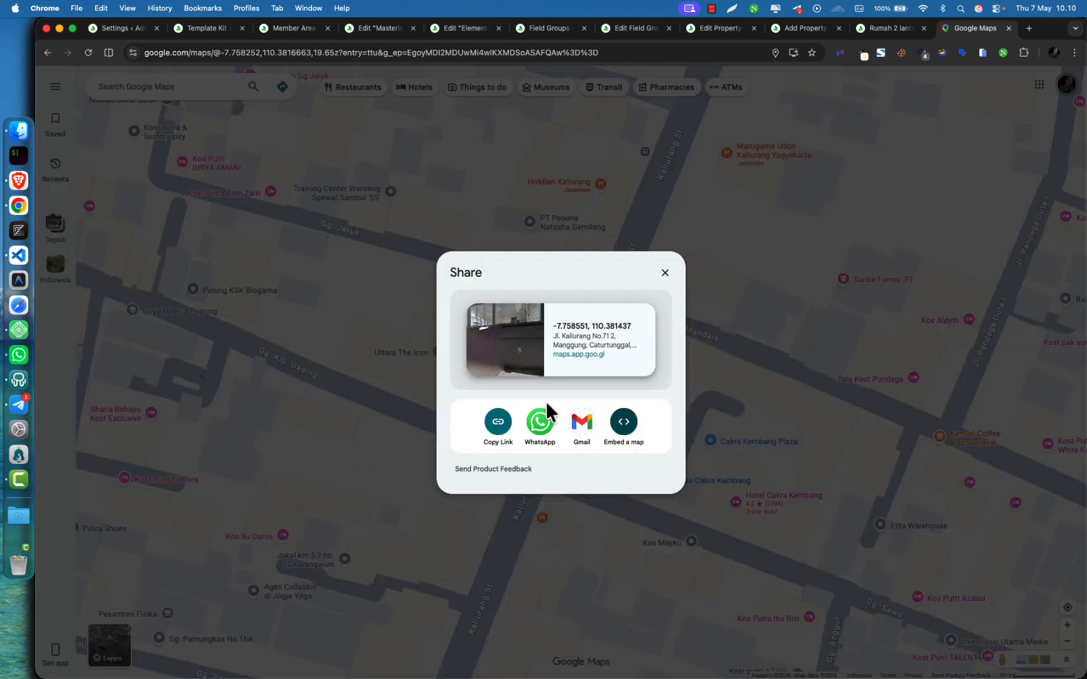
click(666, 273)
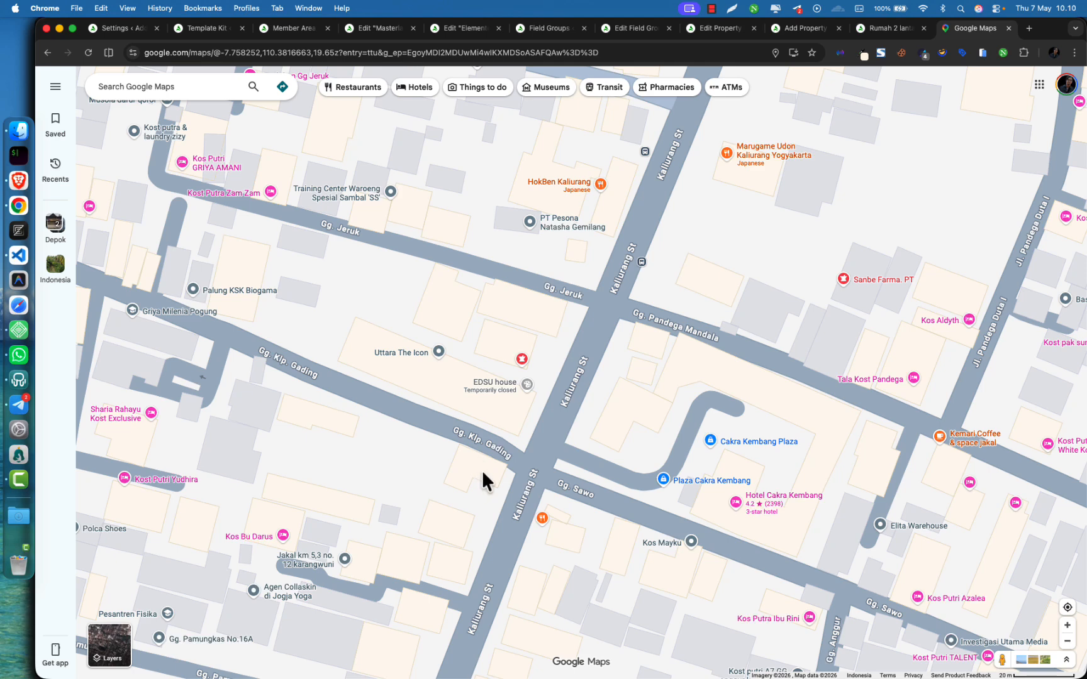
right_click(483, 465)
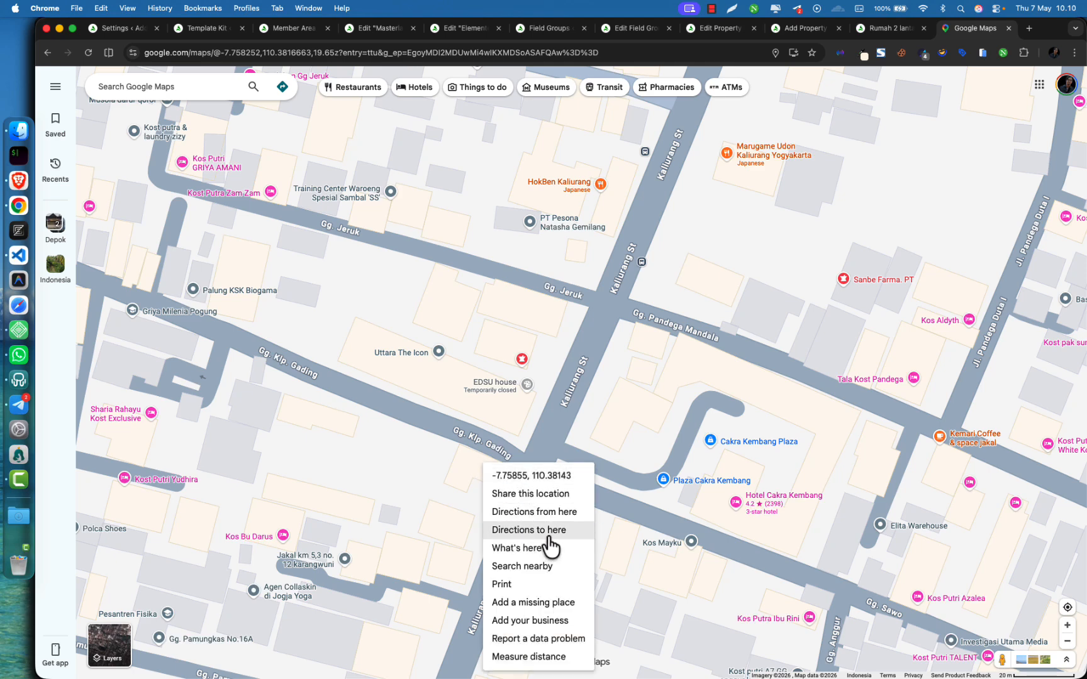
click(542, 549)
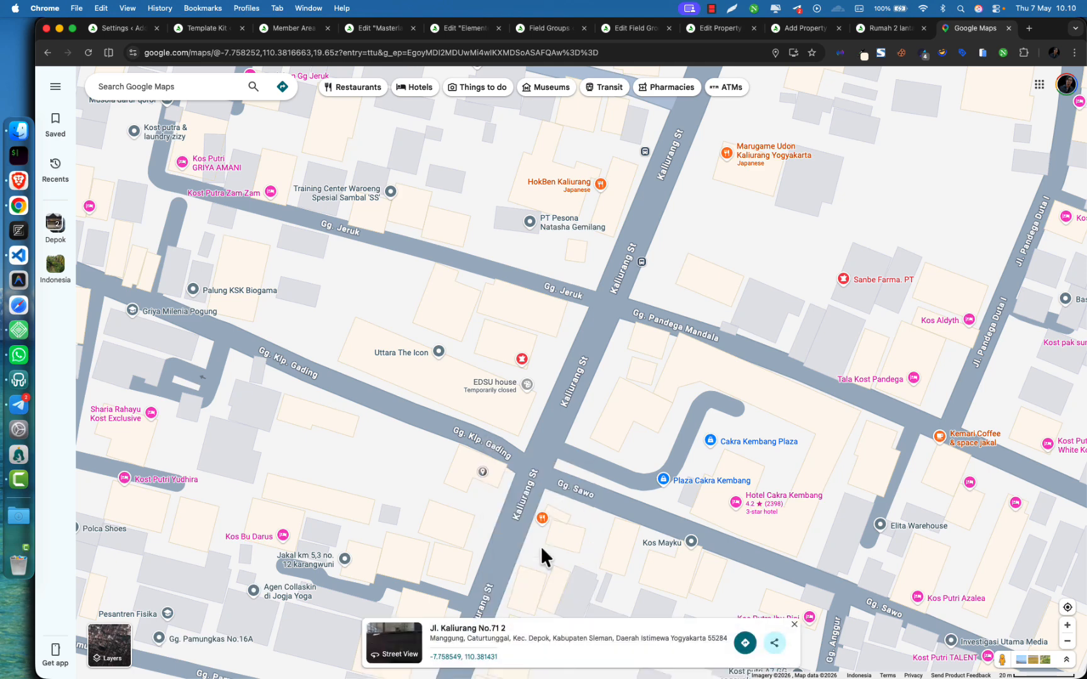
click(696, 637)
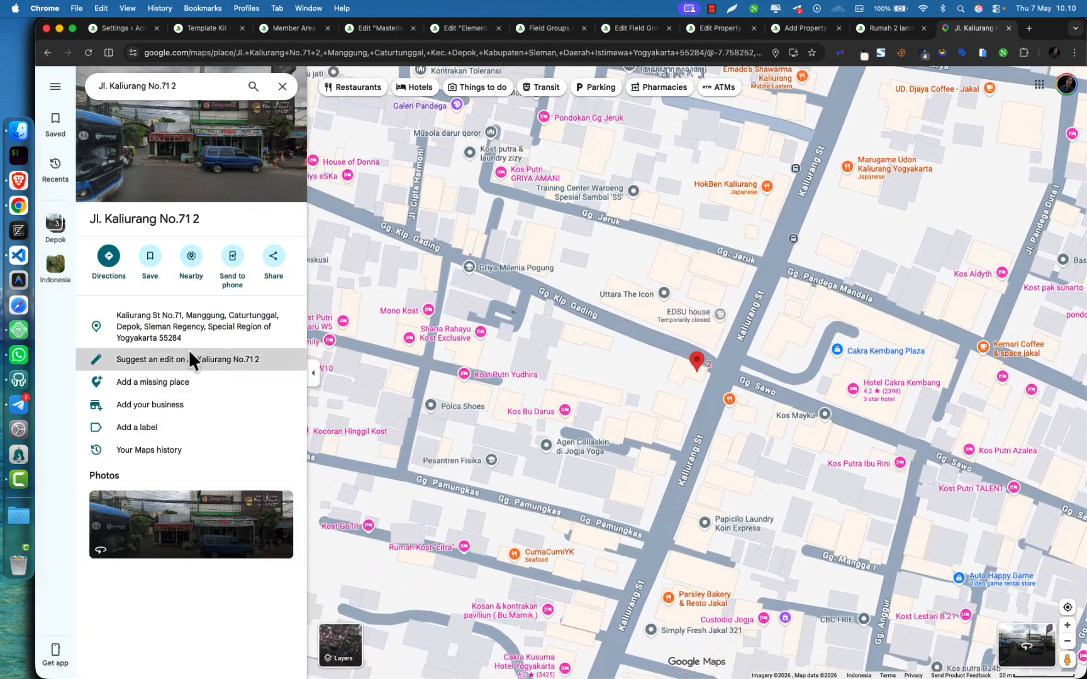
click(194, 334)
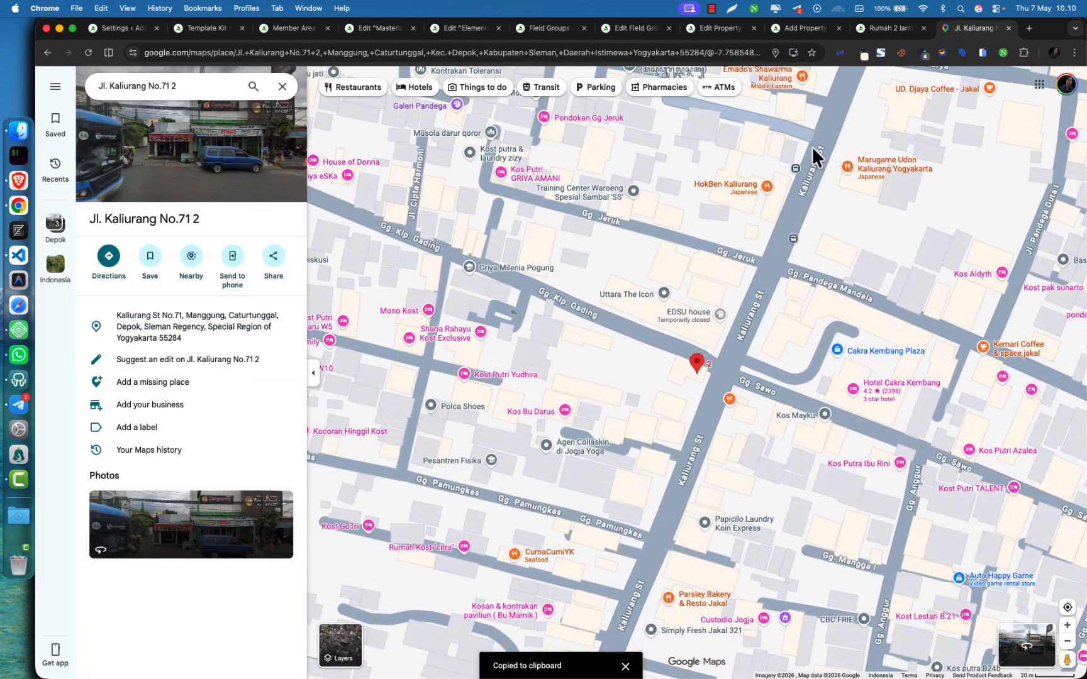
click(884, 29)
click(729, 31)
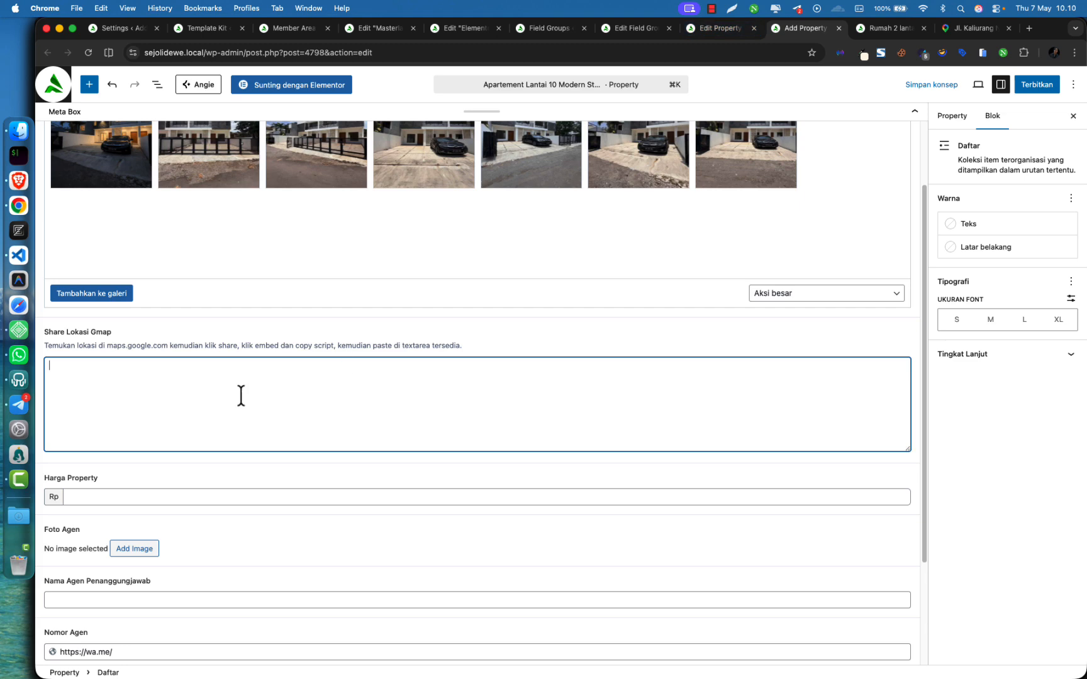
Paste the address into Share Lokasi Gmap and enter the price Rp 1.210.000.000
key(super+v)
click(148, 496)
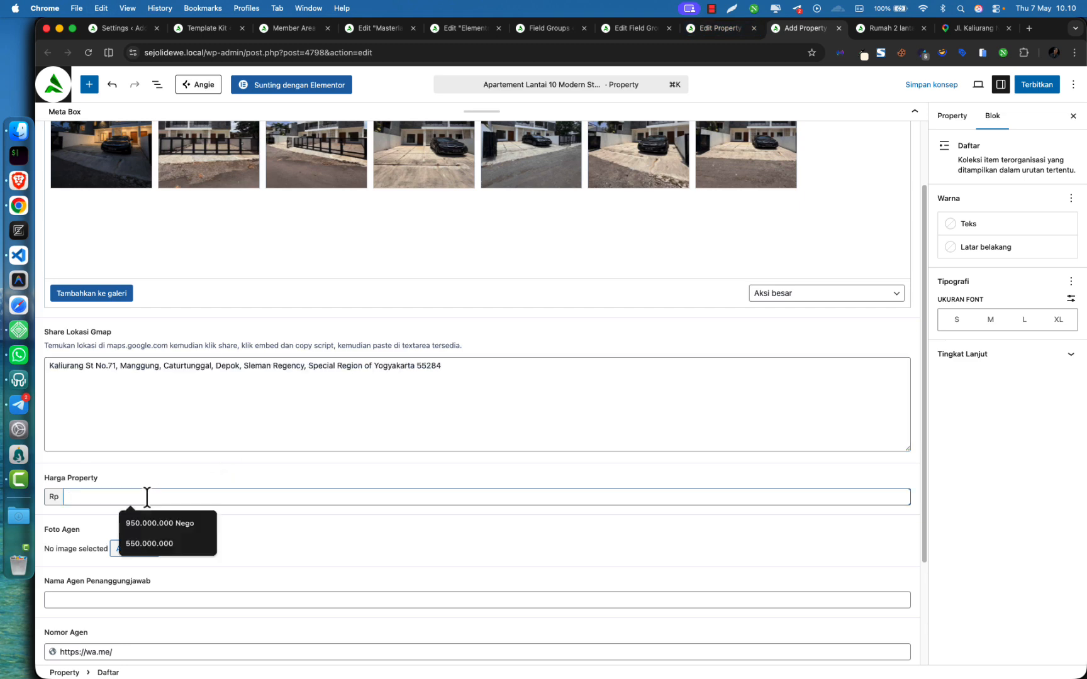
text(1.210.000.000)
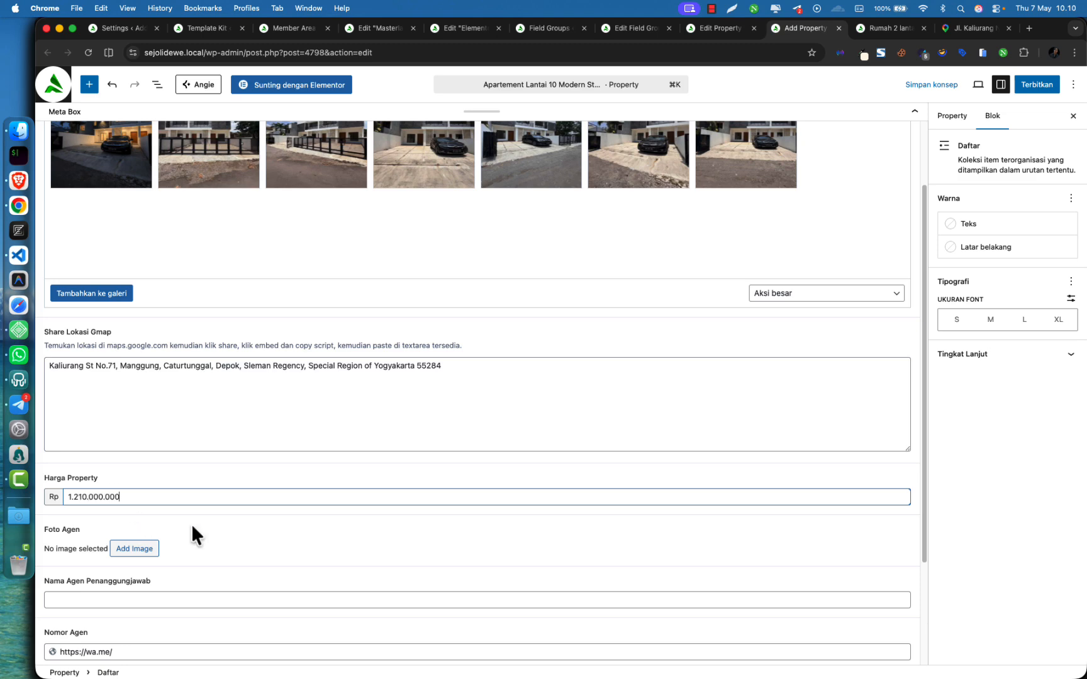
Set the agent's portrait as Foto Agen and fill in the agent's name and WhatsApp number
click(137, 552)
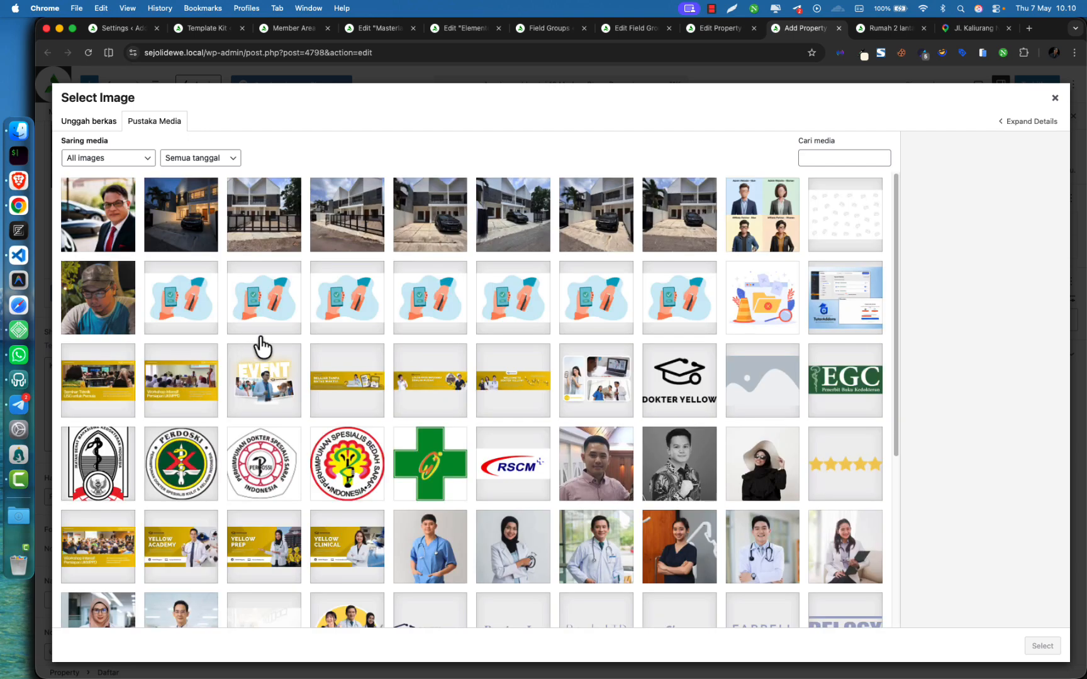
click(125, 328)
click(1041, 646)
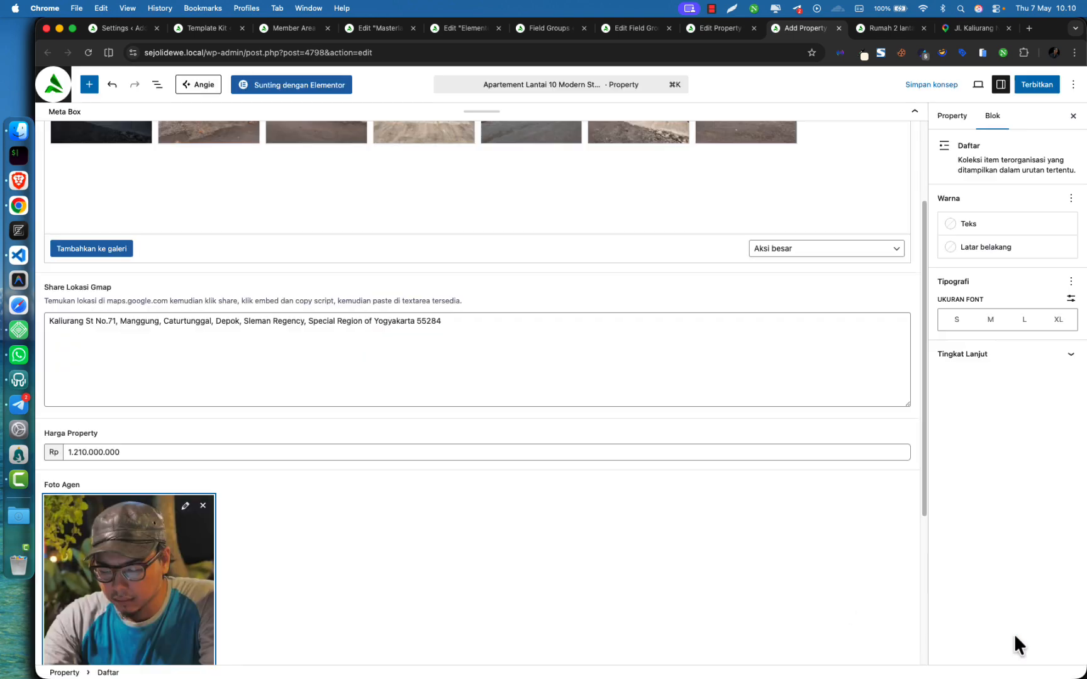
scroll(515, 513, down, 3)
click(178, 458)
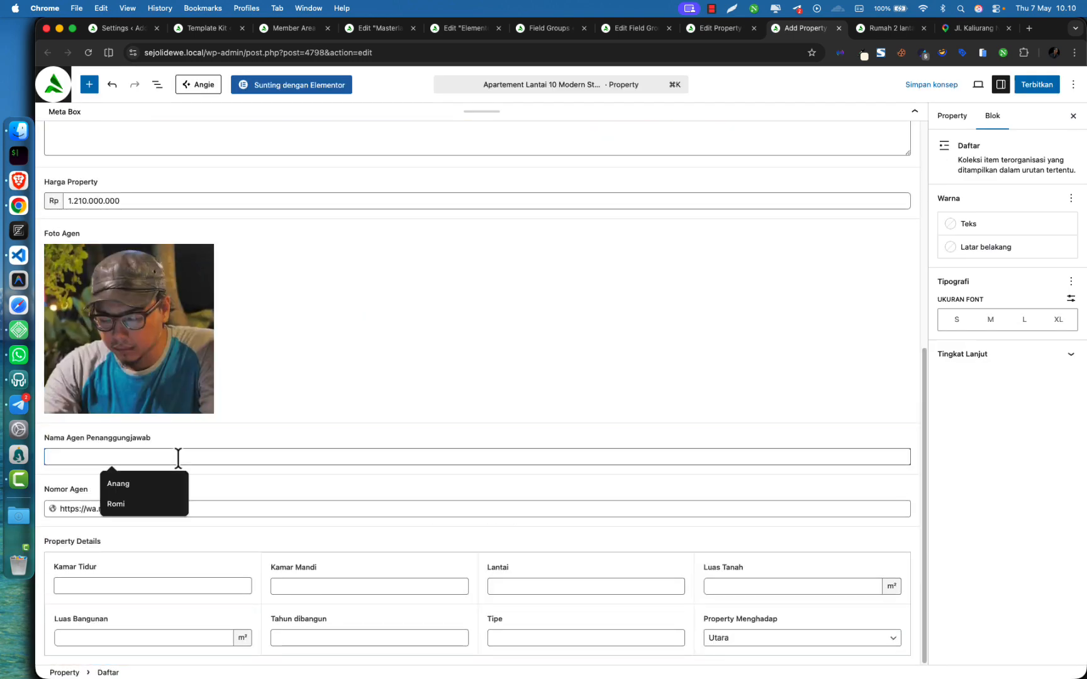
text(Dwindi)
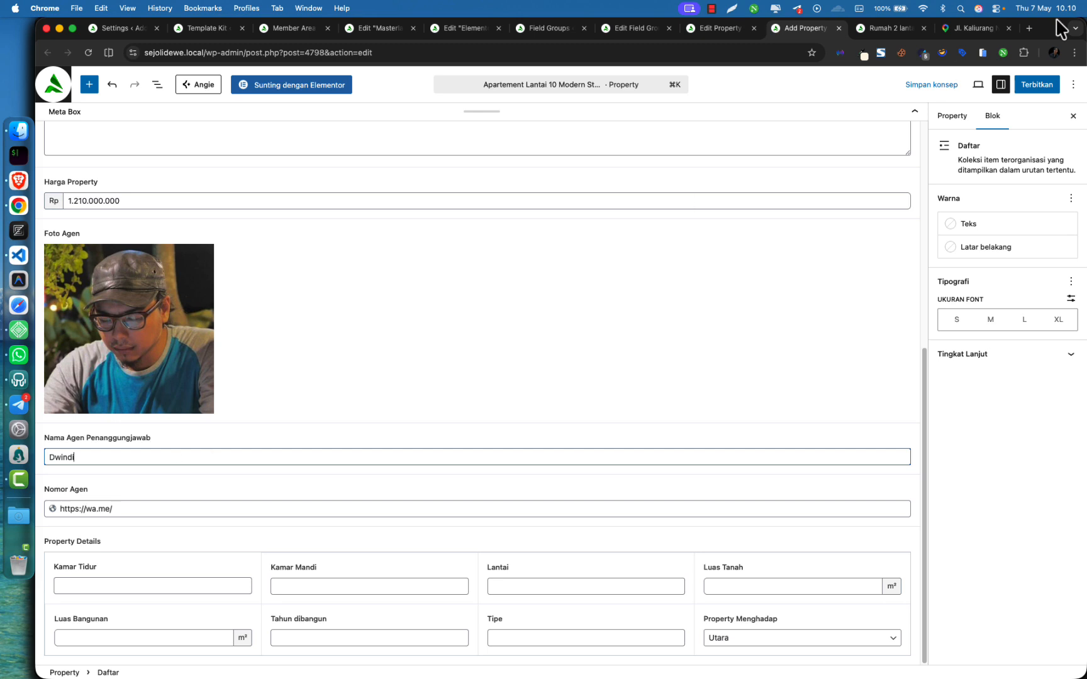
click(140, 502)
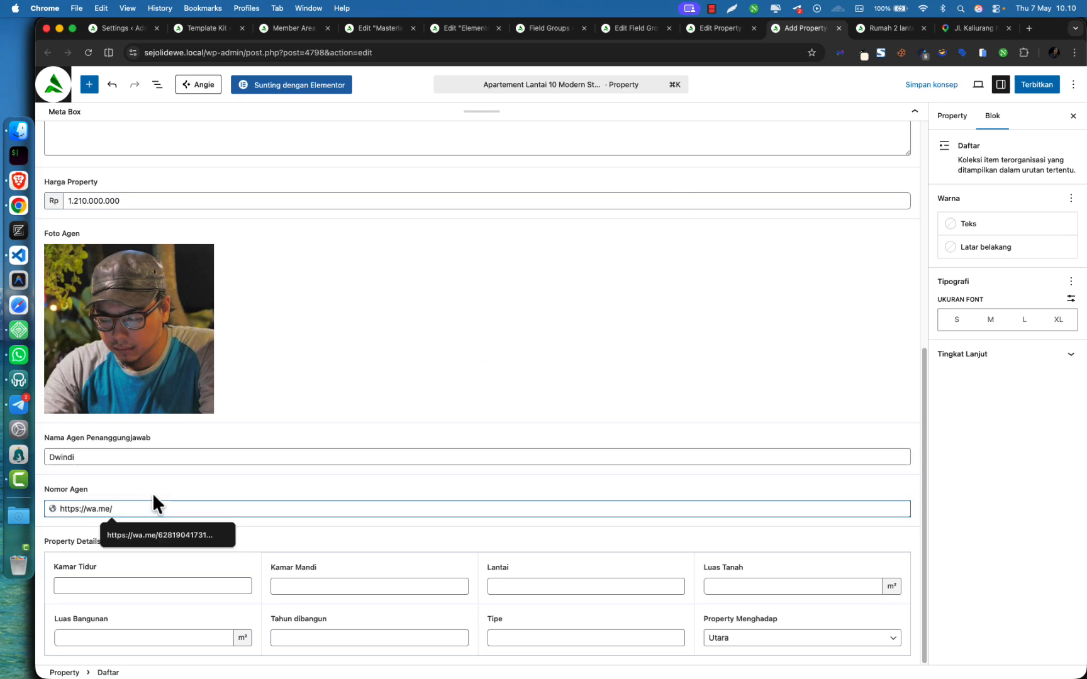
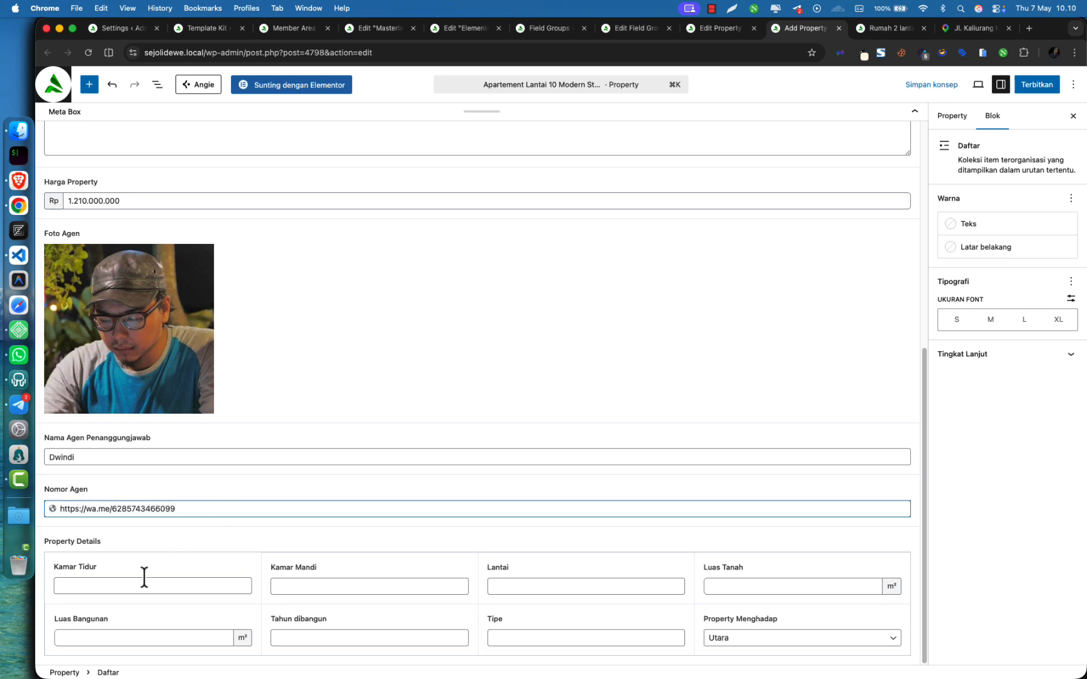
Enter 2 bedrooms, 1 bathroom, 1 floor, 45 m² building area and year built 2021
click(141, 586)
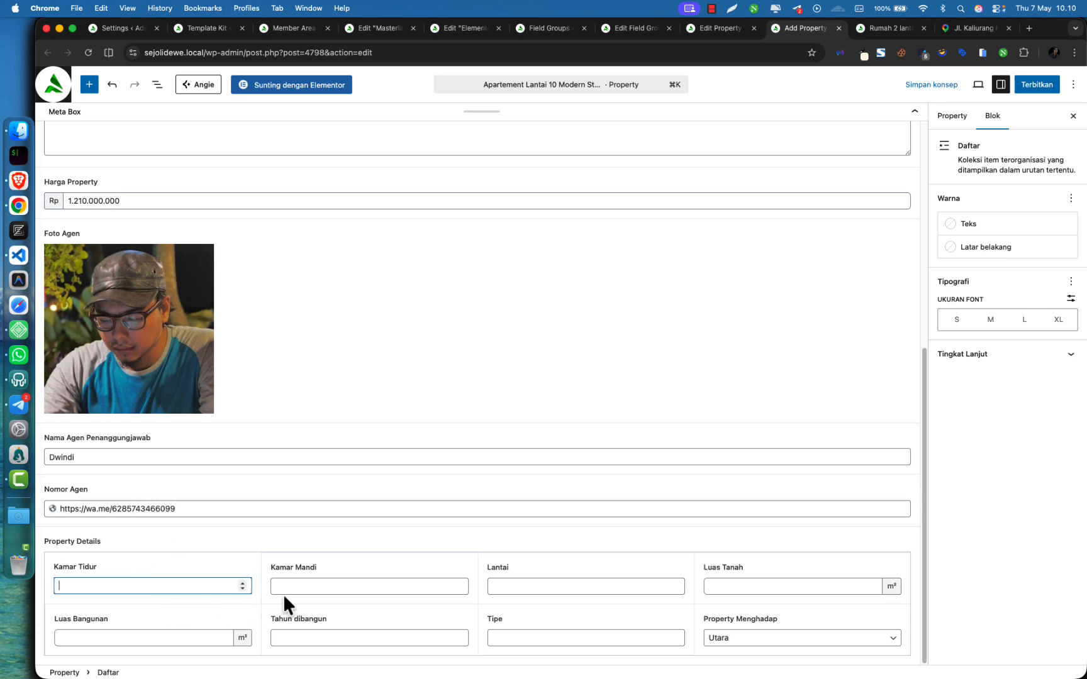
text(2)
click(303, 589)
text(1)
click(511, 586)
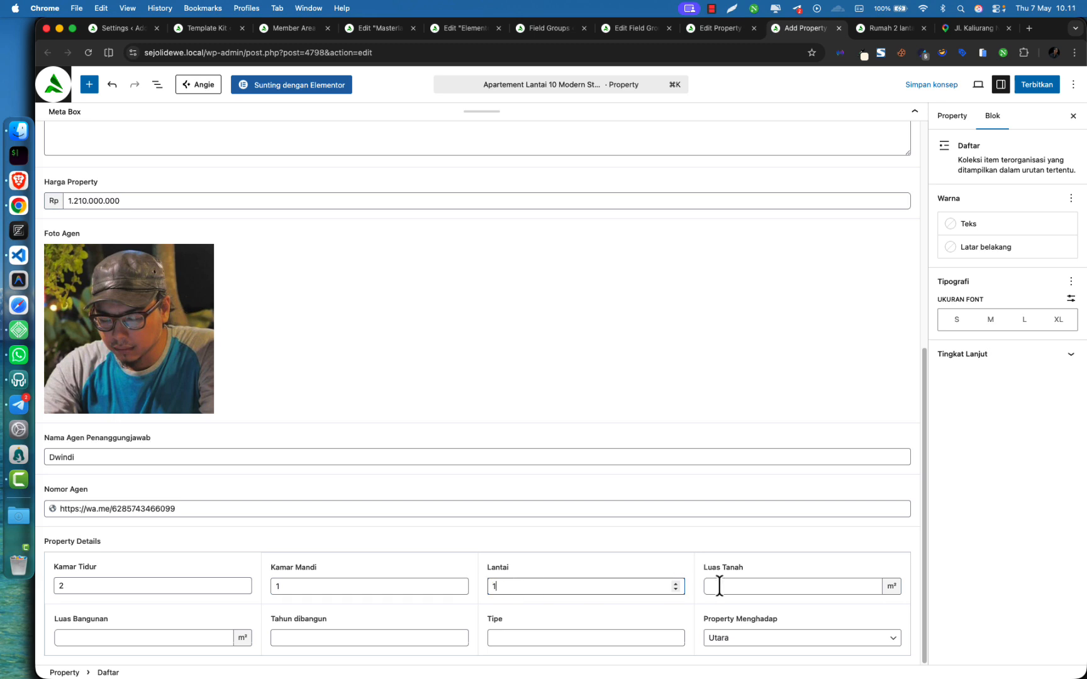
text(1)
click(743, 586)
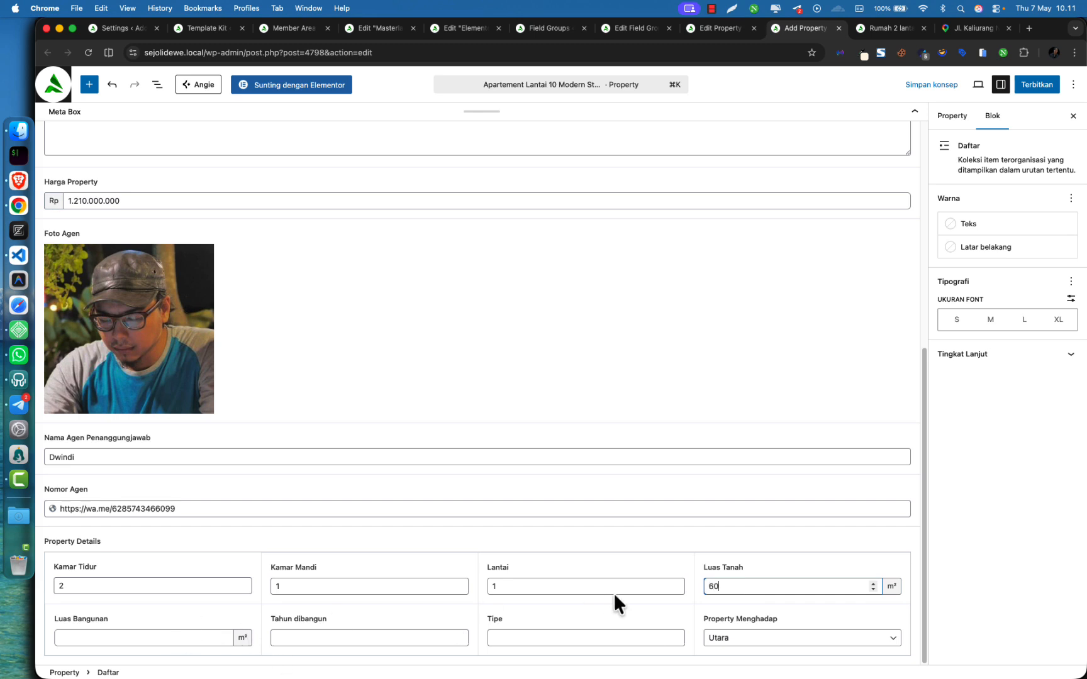
click(166, 638)
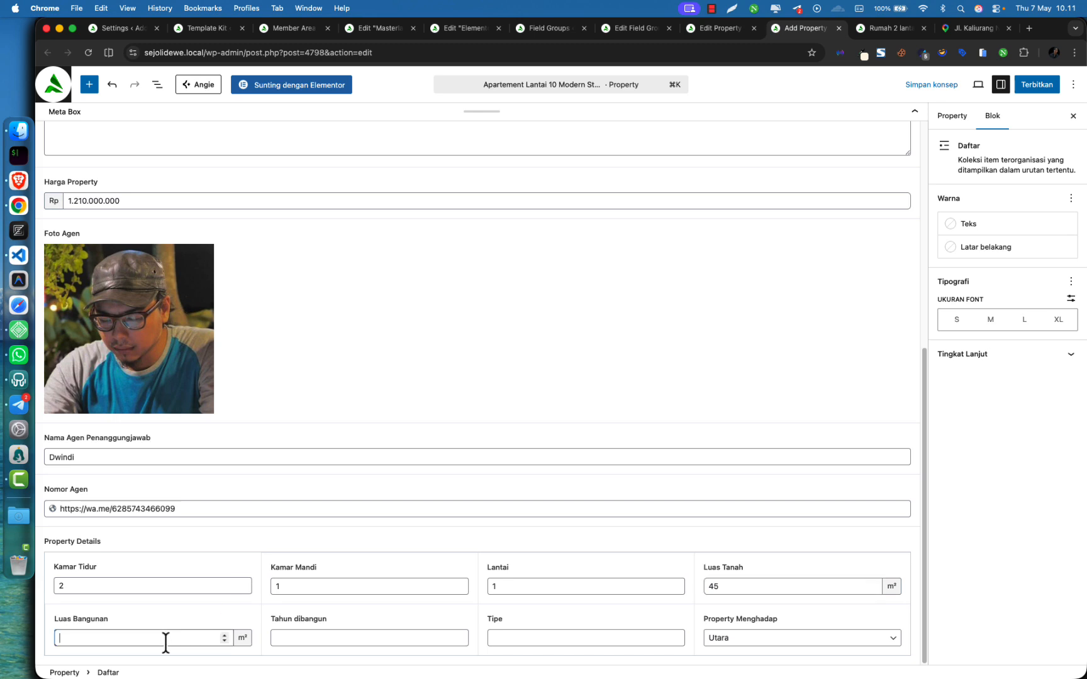
text(45)
click(364, 639)
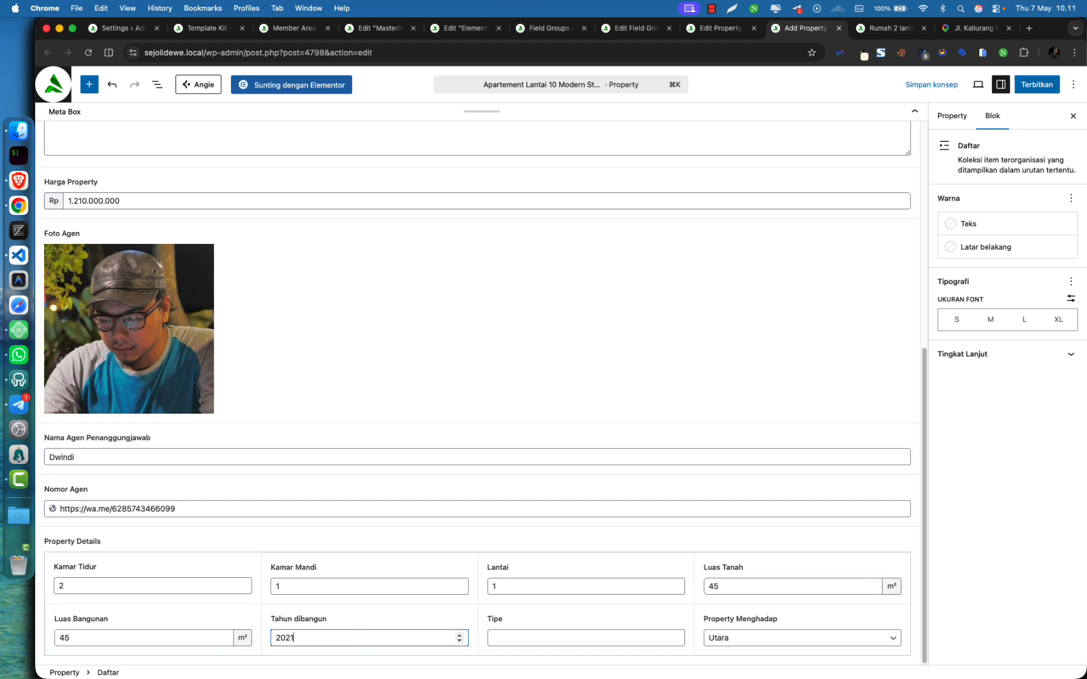
Set the property type to Studio and the facing direction to Timur
click(499, 639)
text(Studi)
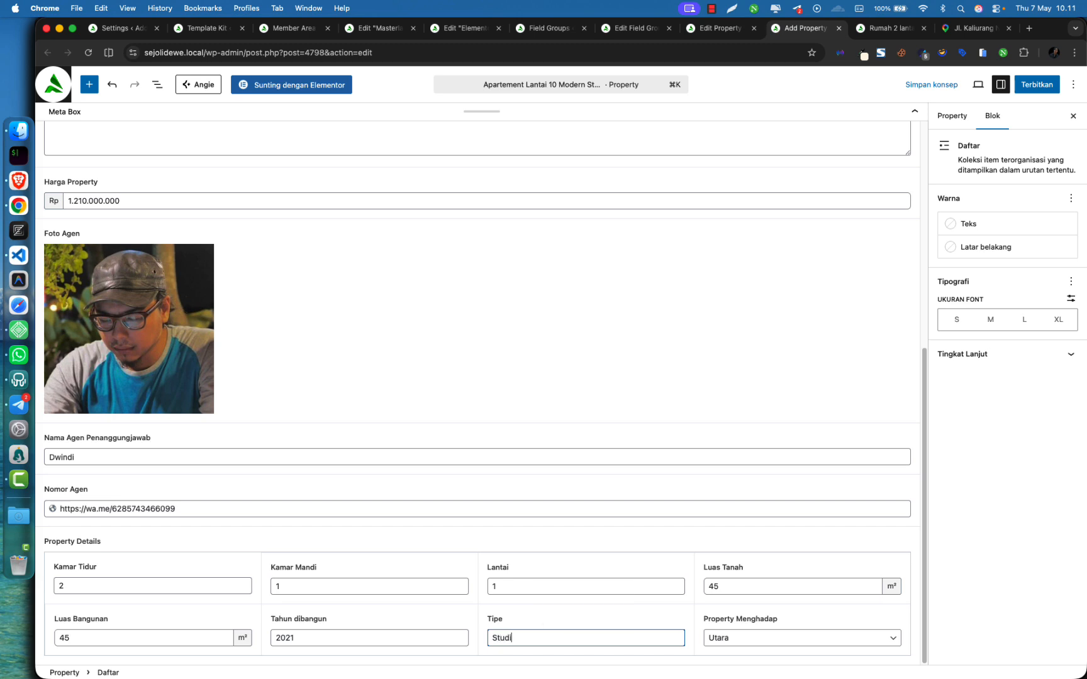
key(super+a)
key(BackSpace)
key(Down)
key(Down)
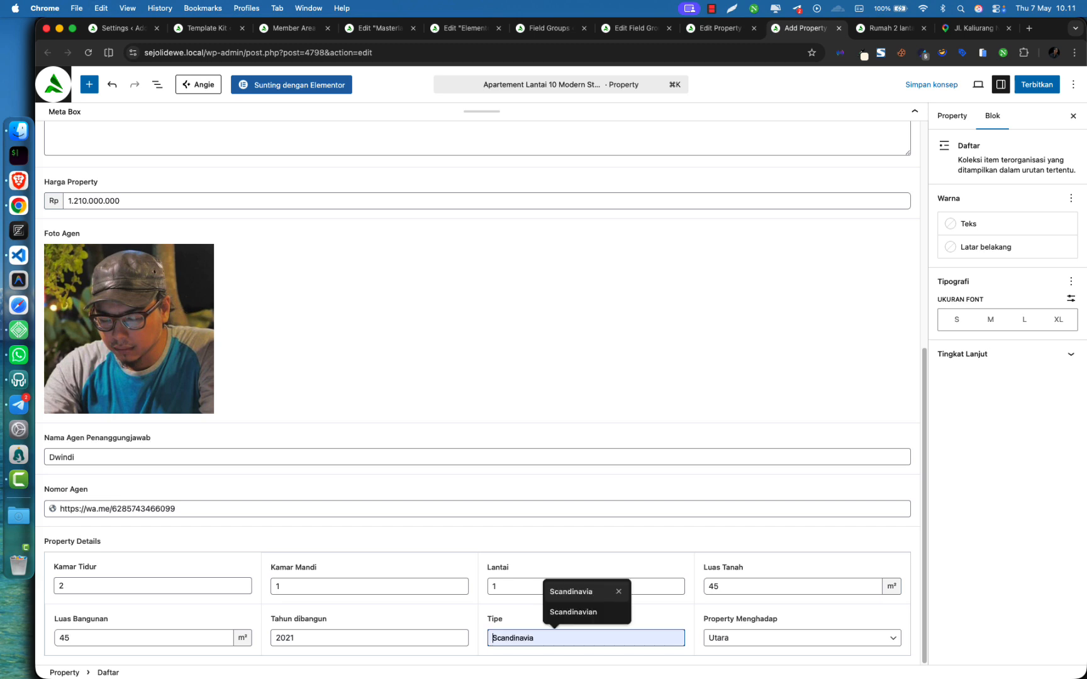
text(Studio)
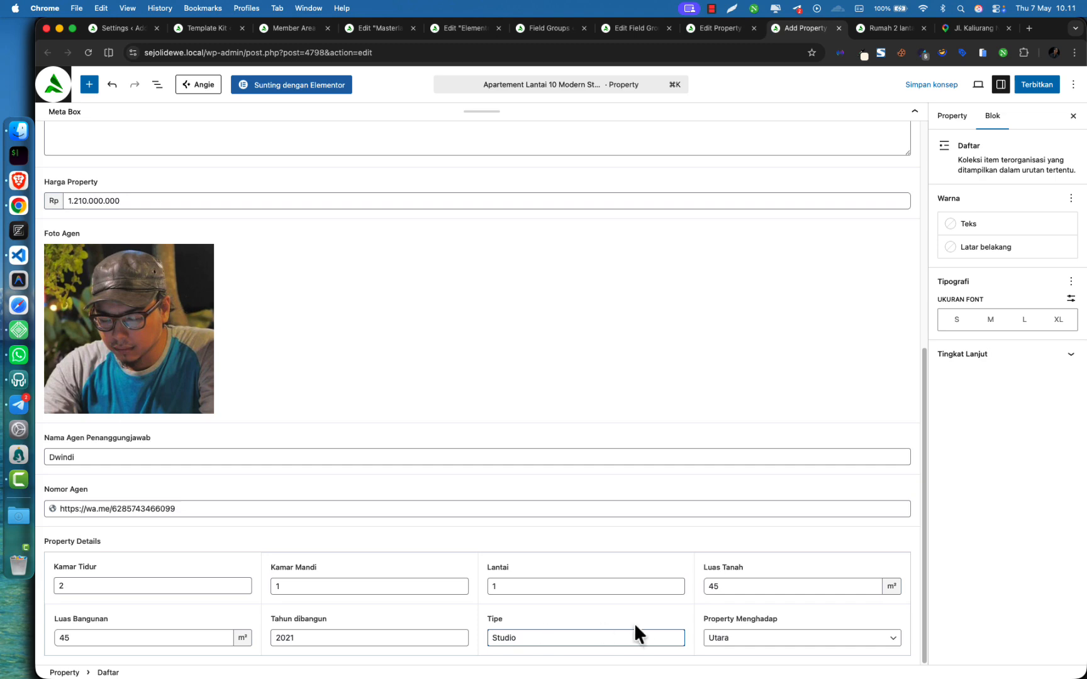
click(736, 638)
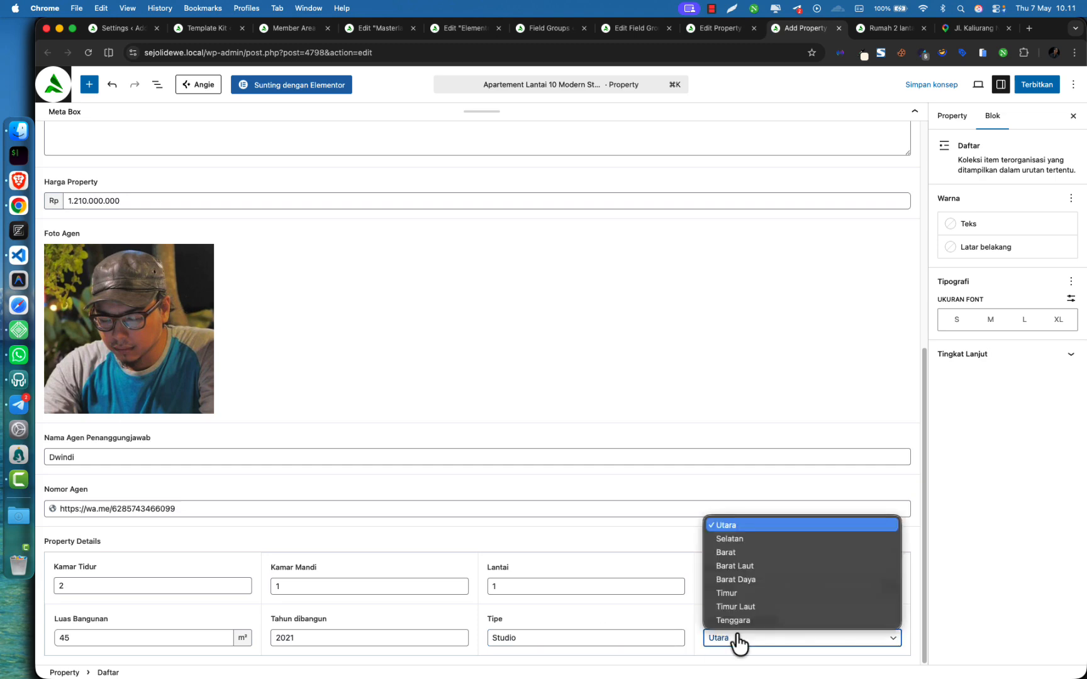
click(730, 593)
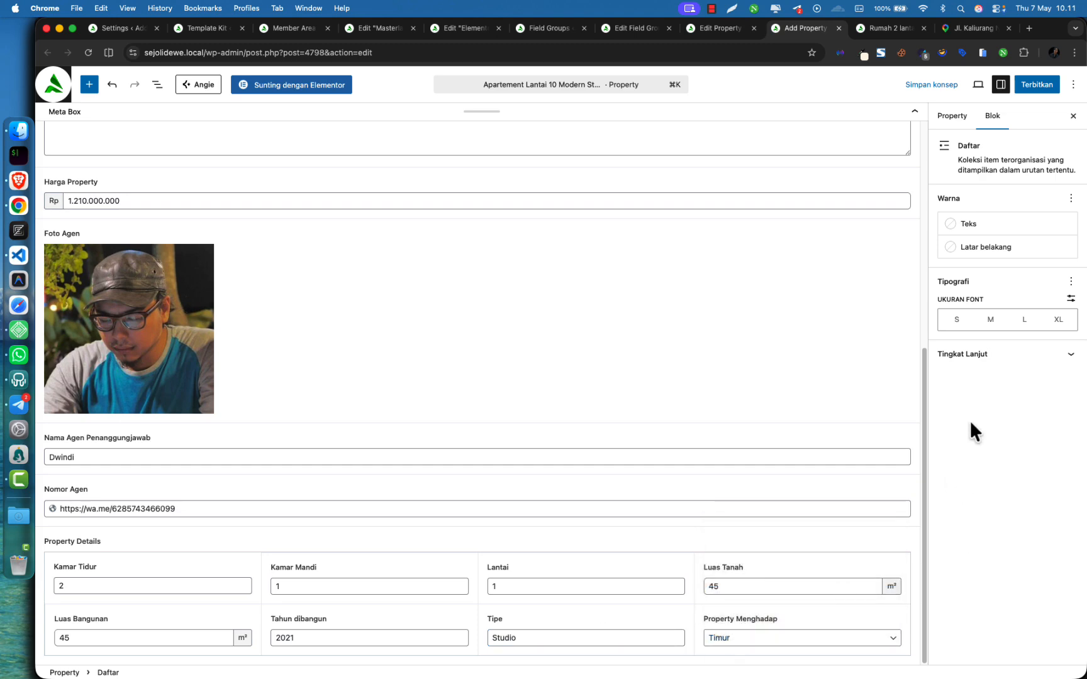
click(963, 125)
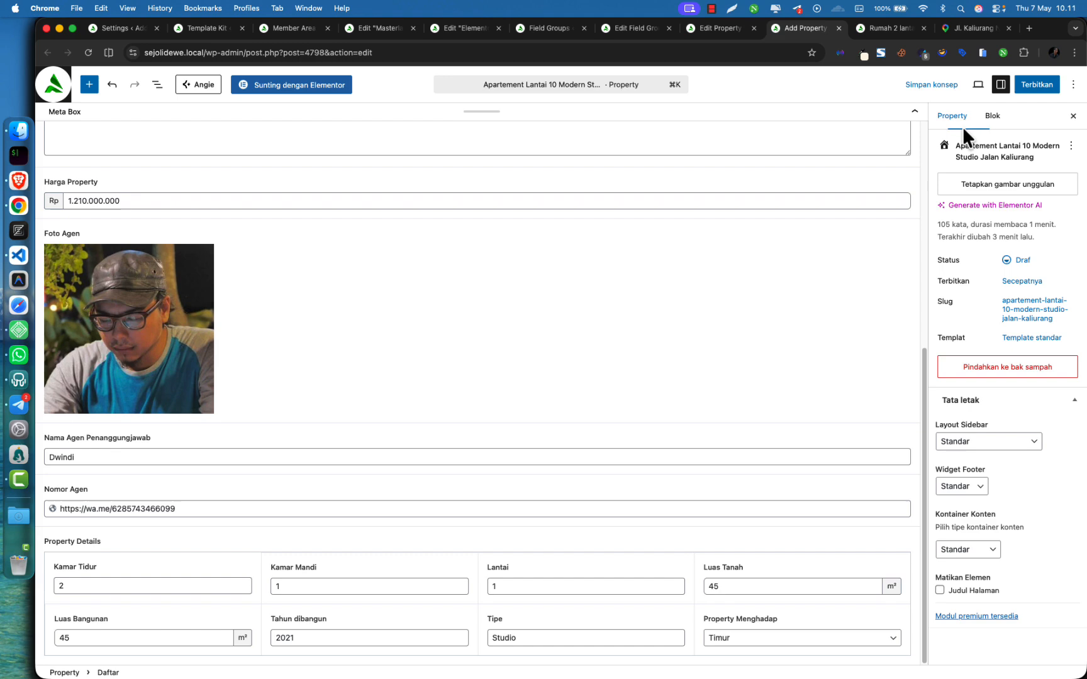
Set the malangrejo-01 house photo as the property's featured image
click(993, 183)
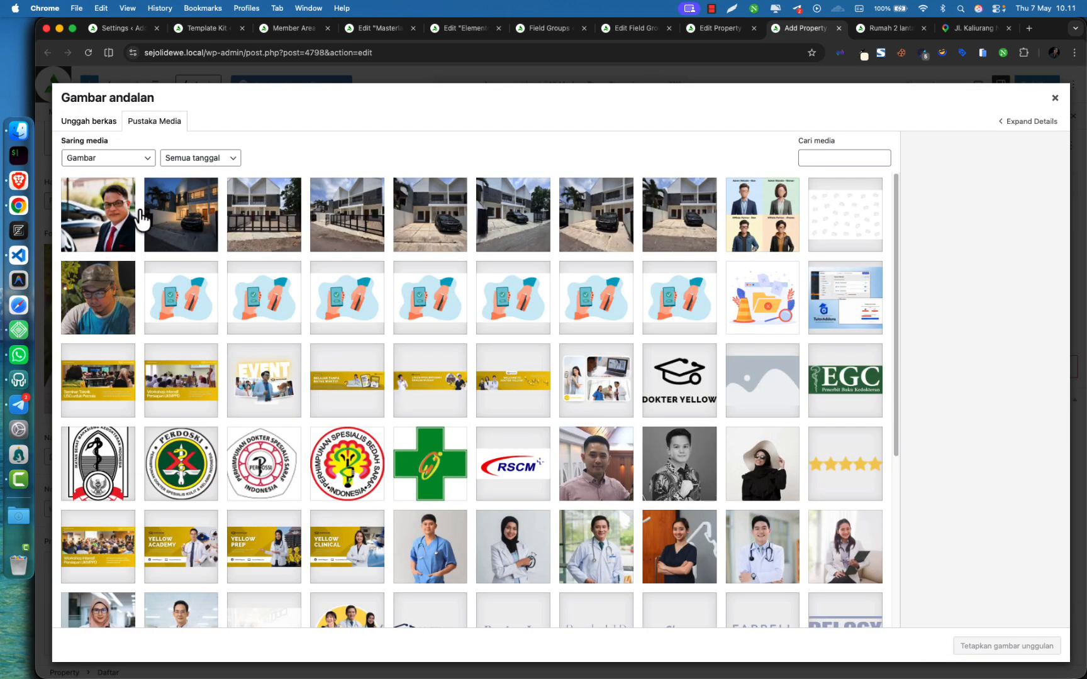
click(187, 223)
click(407, 231)
click(652, 220)
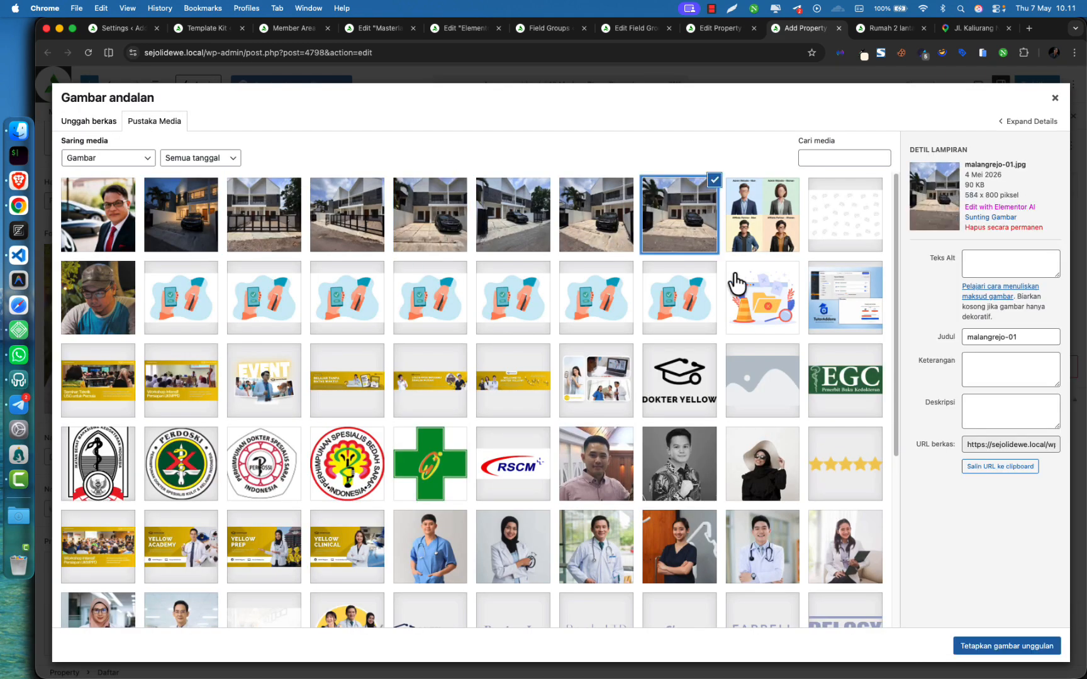
click(983, 648)
Publish the property and open its live page in a new tab
mouse_move(968, 191)
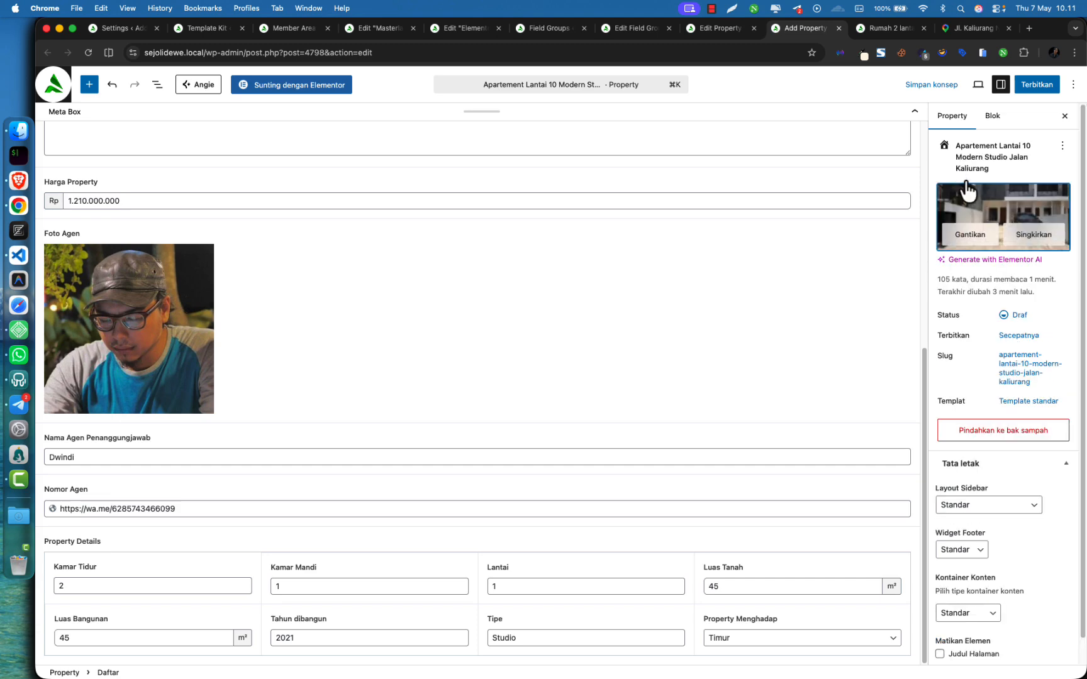
scroll(997, 412, down, 2)
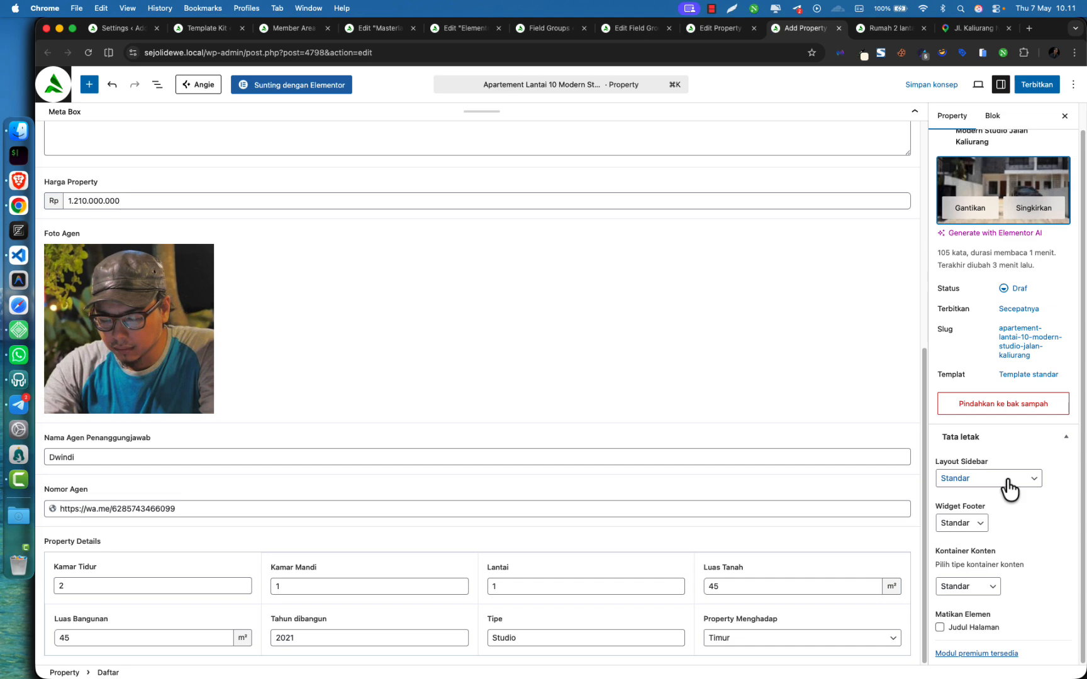
scroll(1015, 534, up, 2)
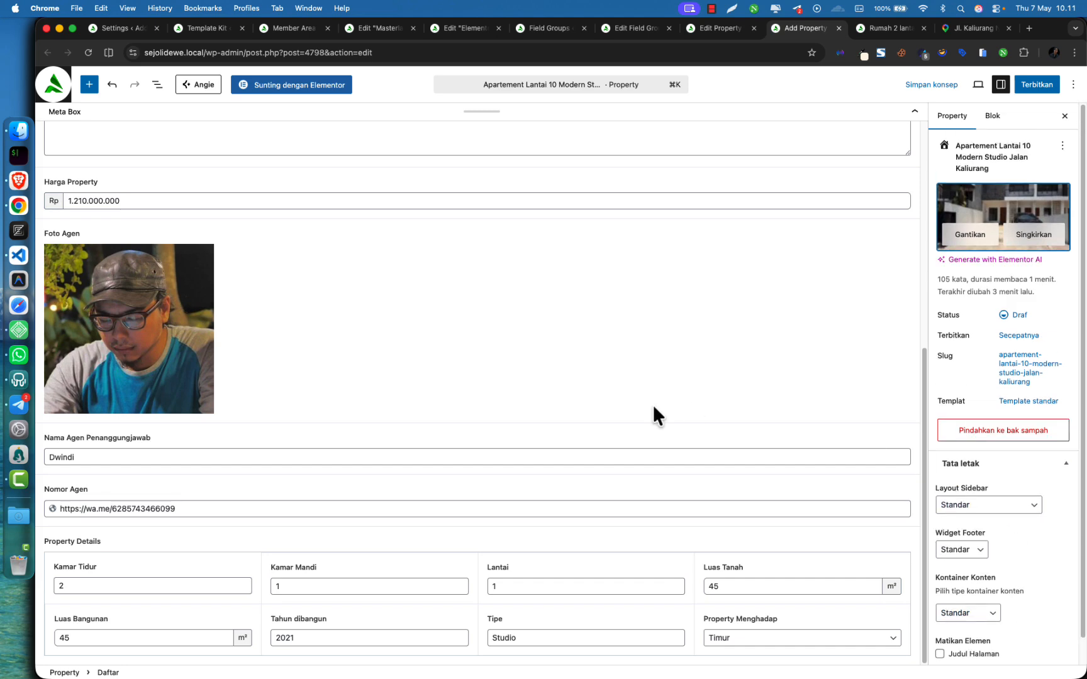
scroll(602, 363, up, 6)
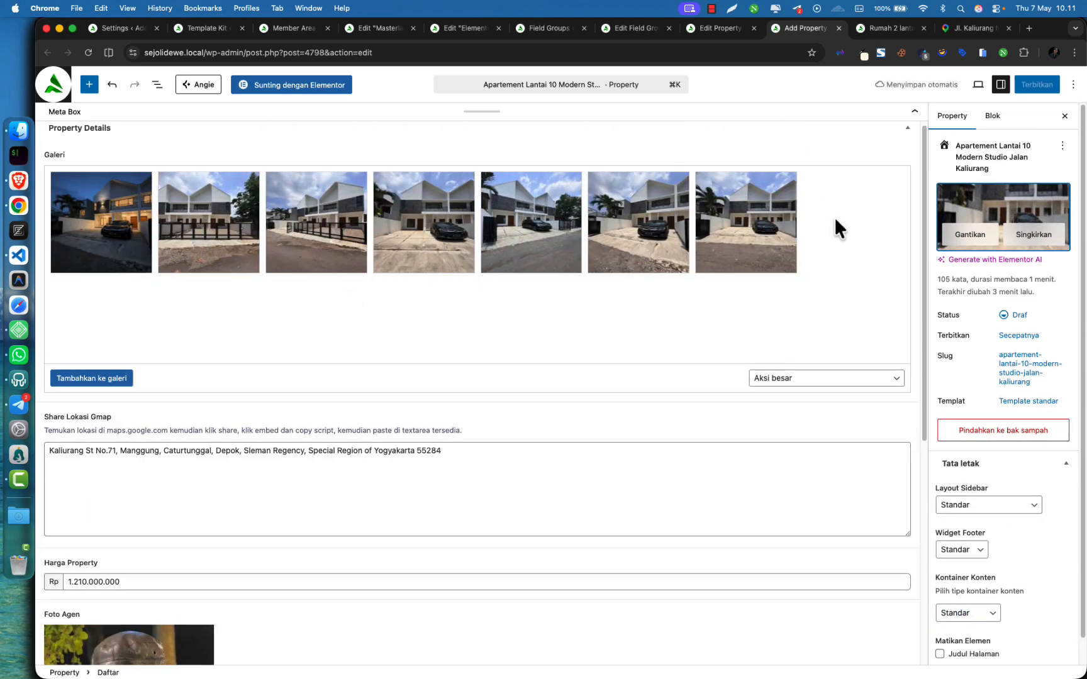
click(1026, 87)
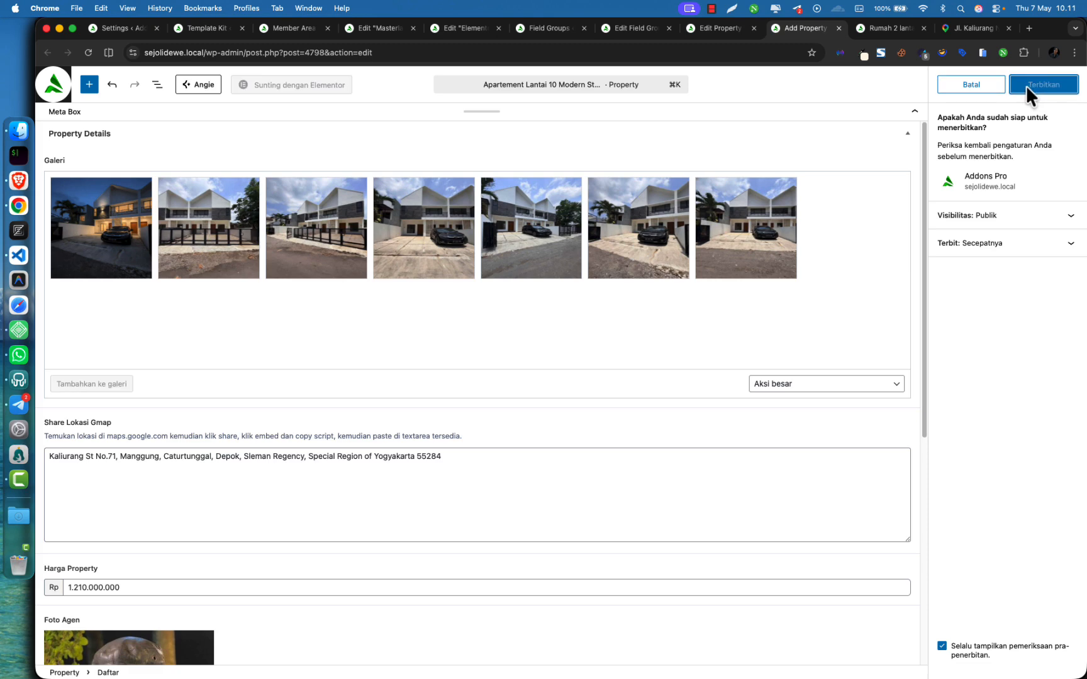
click(1026, 85)
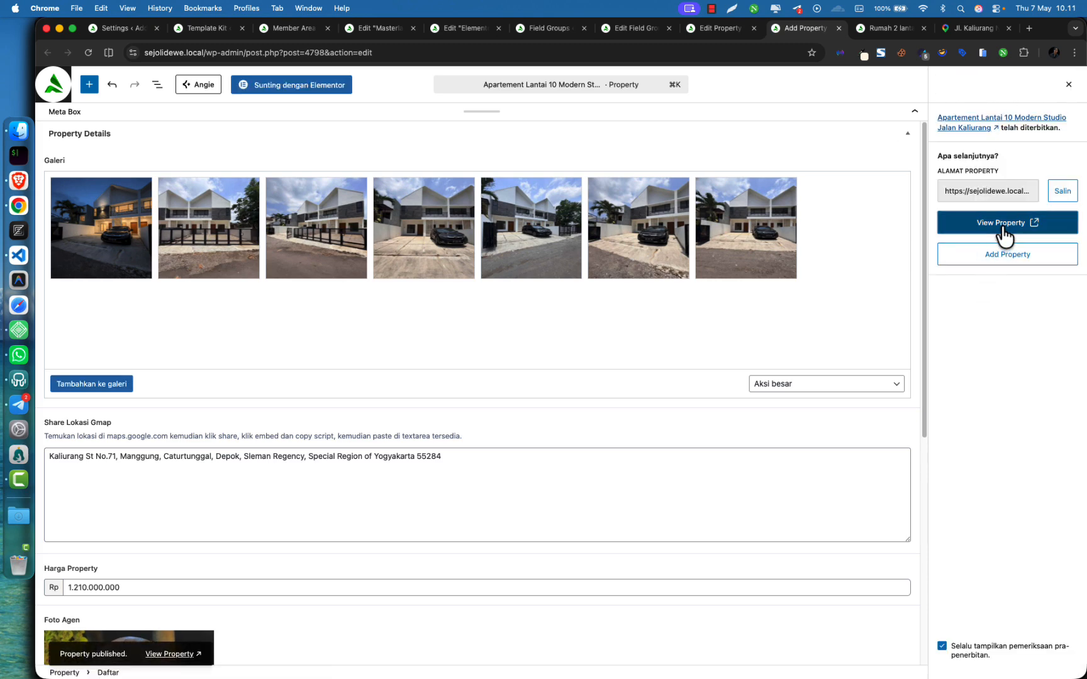
click(1003, 229)
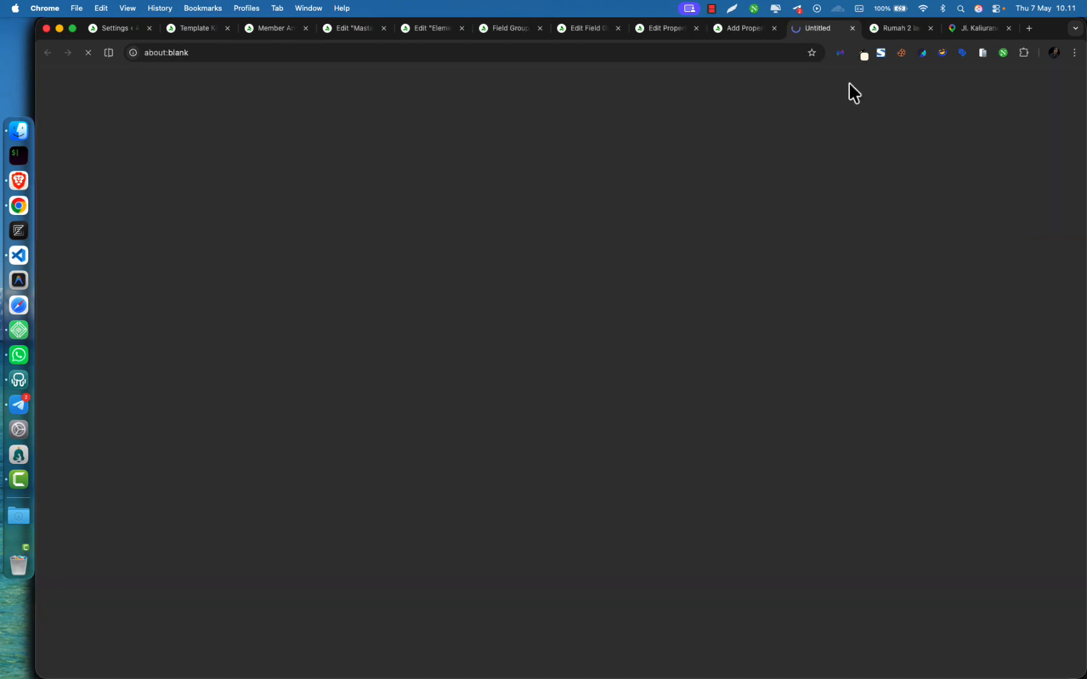
On the Rumah 2 lantai page, highlight the agent contact box, listing title and price
click(893, 30)
drag(112, 99, 125, 134)
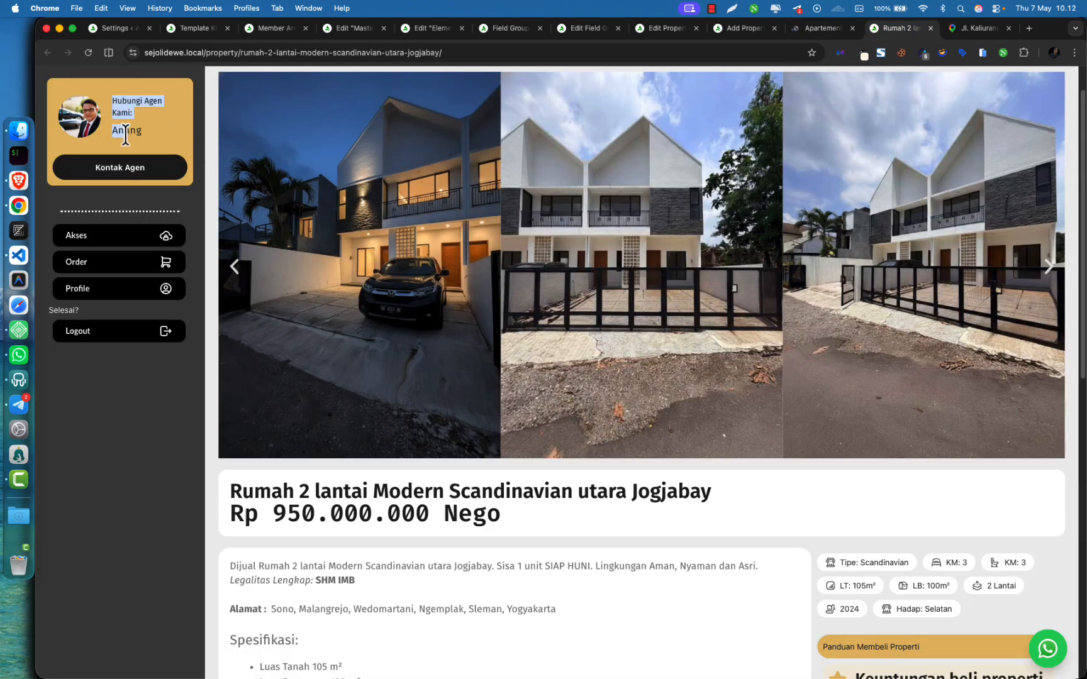
click(165, 145)
drag(230, 484, 674, 491)
click(565, 529)
drag(228, 522, 491, 522)
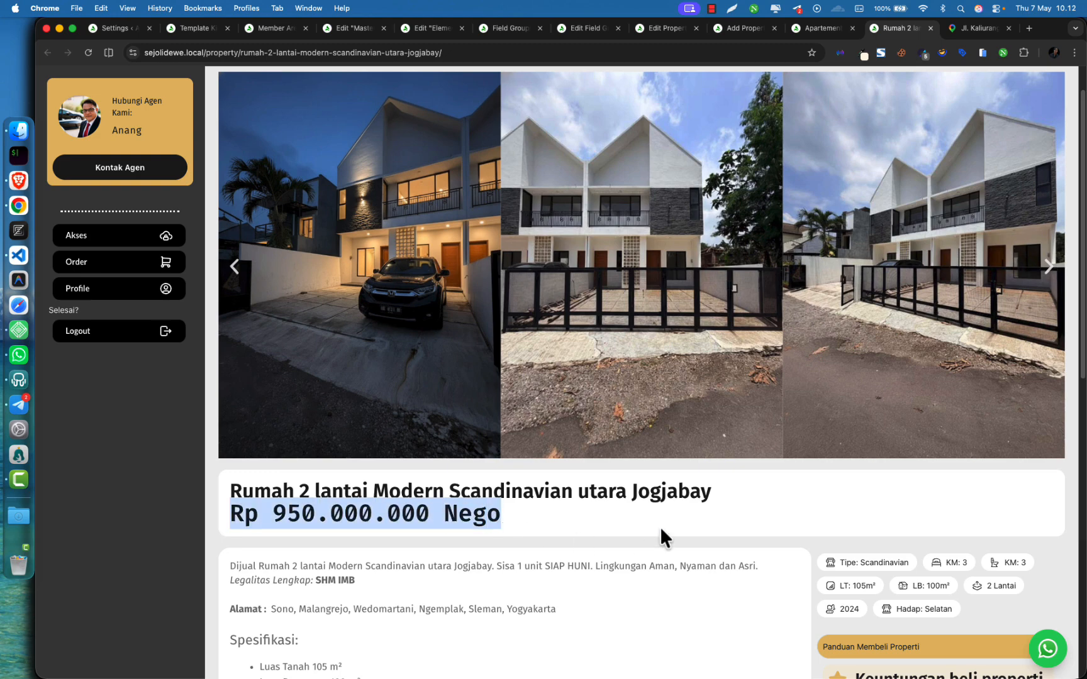
scroll(660, 525, down, 10)
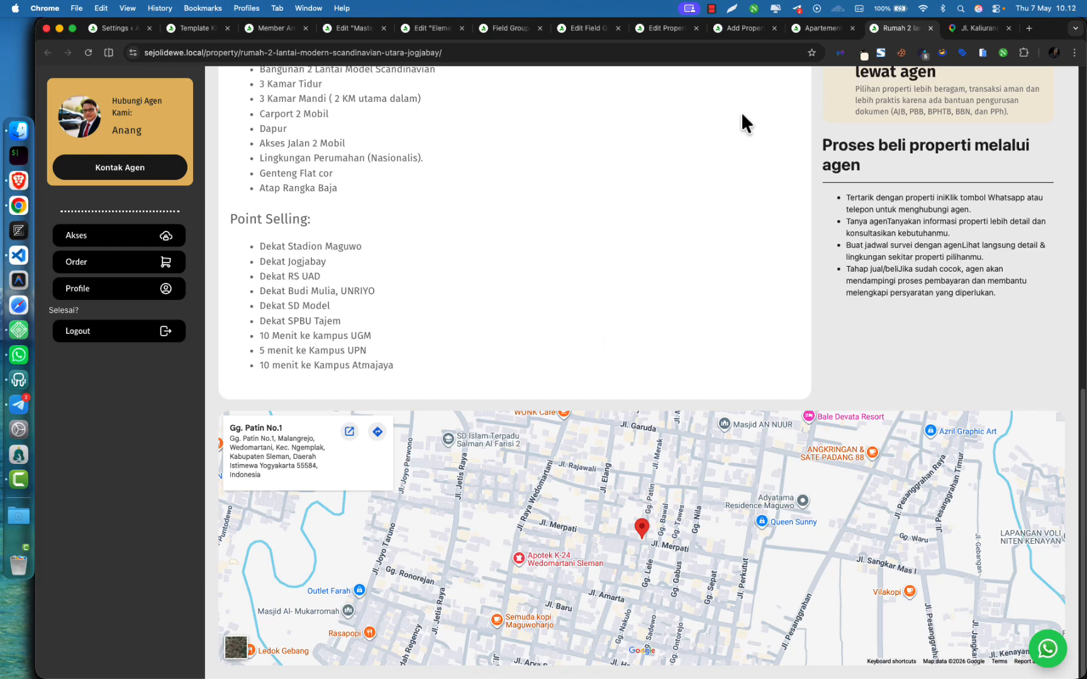
On the Apartement Lantai 10 page, highlight the agent's name and spec chips like KM: 1
click(813, 28)
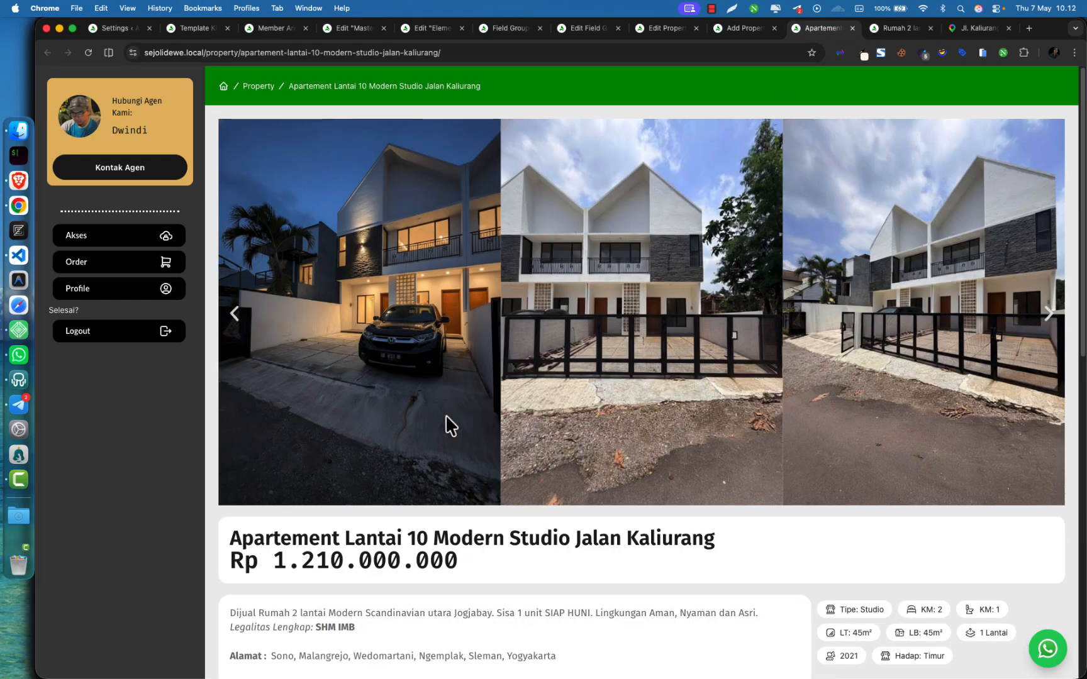
scroll(428, 416, down, 1)
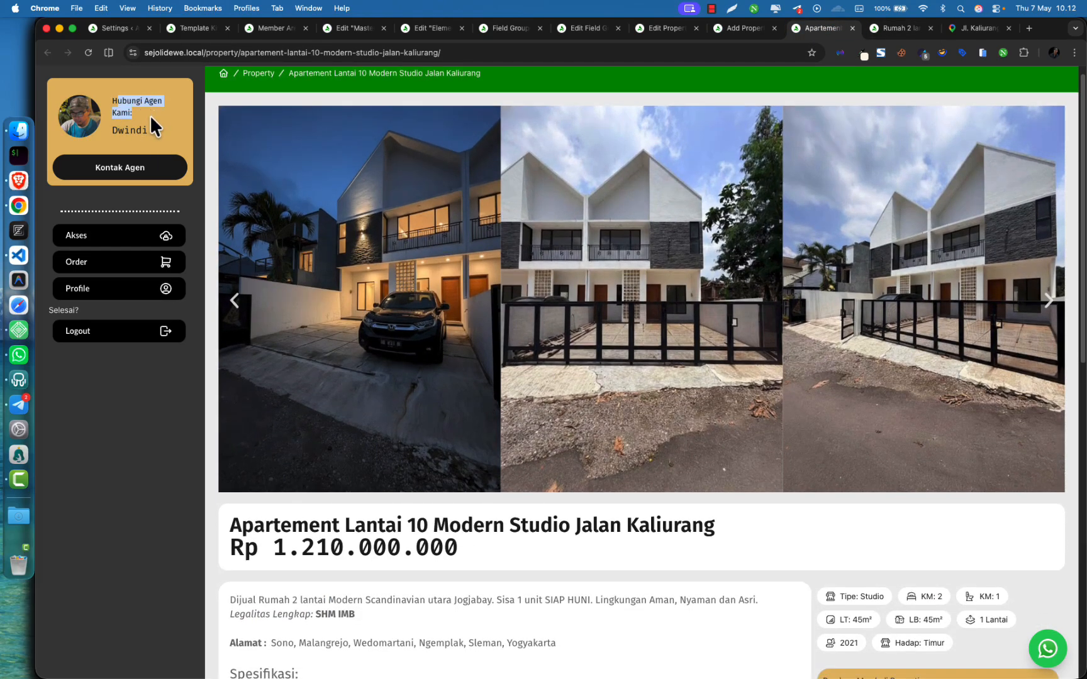
double_click(138, 130)
scroll(352, 440, down, 1)
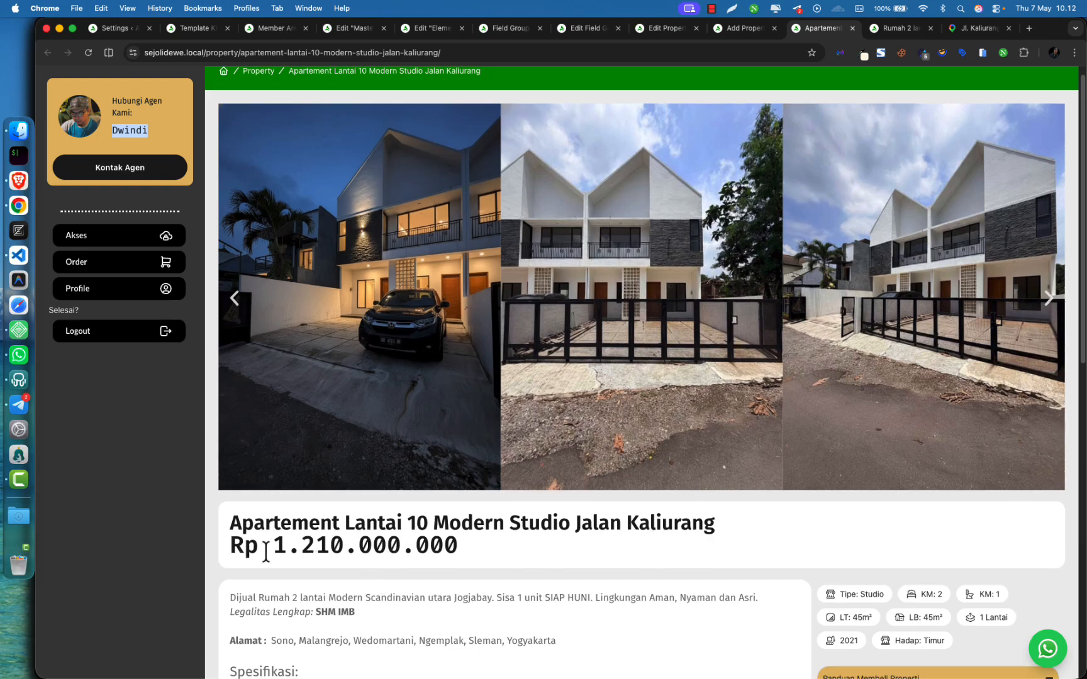
drag(267, 552, 495, 563)
scroll(578, 524, down, 5)
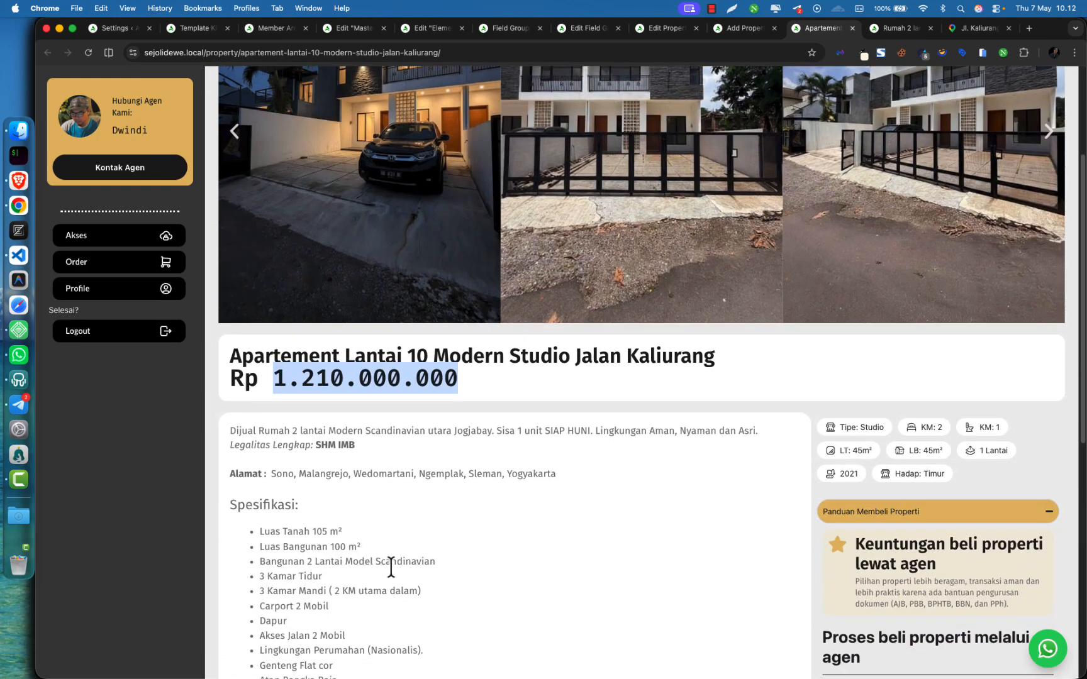
scroll(391, 566, down, 2)
click(854, 376)
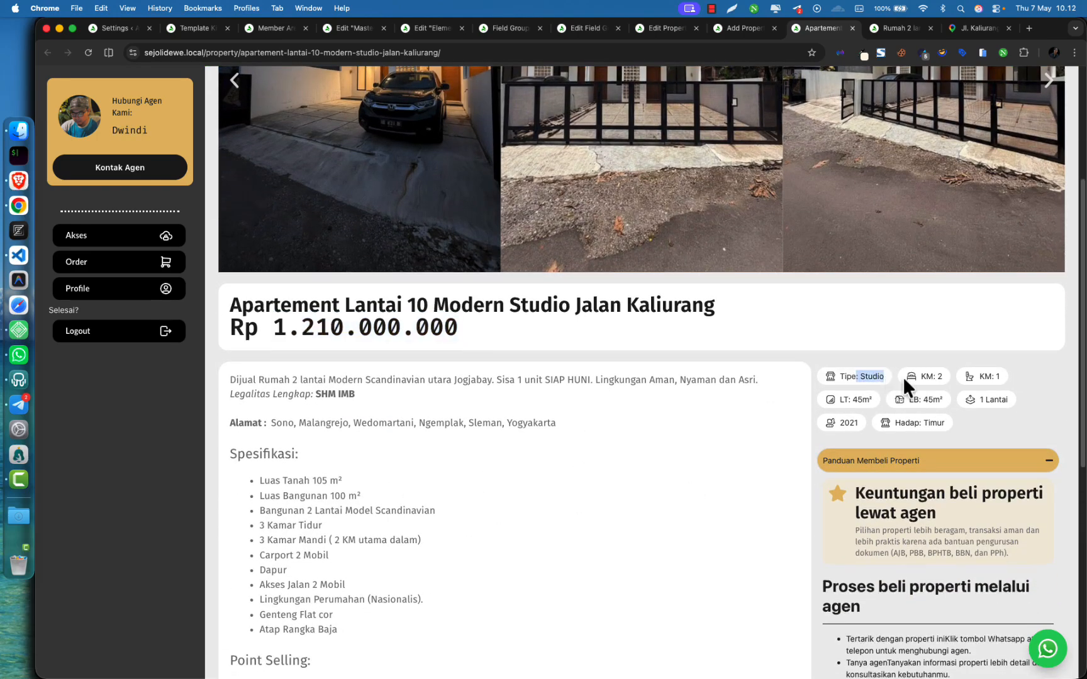
drag(1002, 377, 990, 376)
click(929, 380)
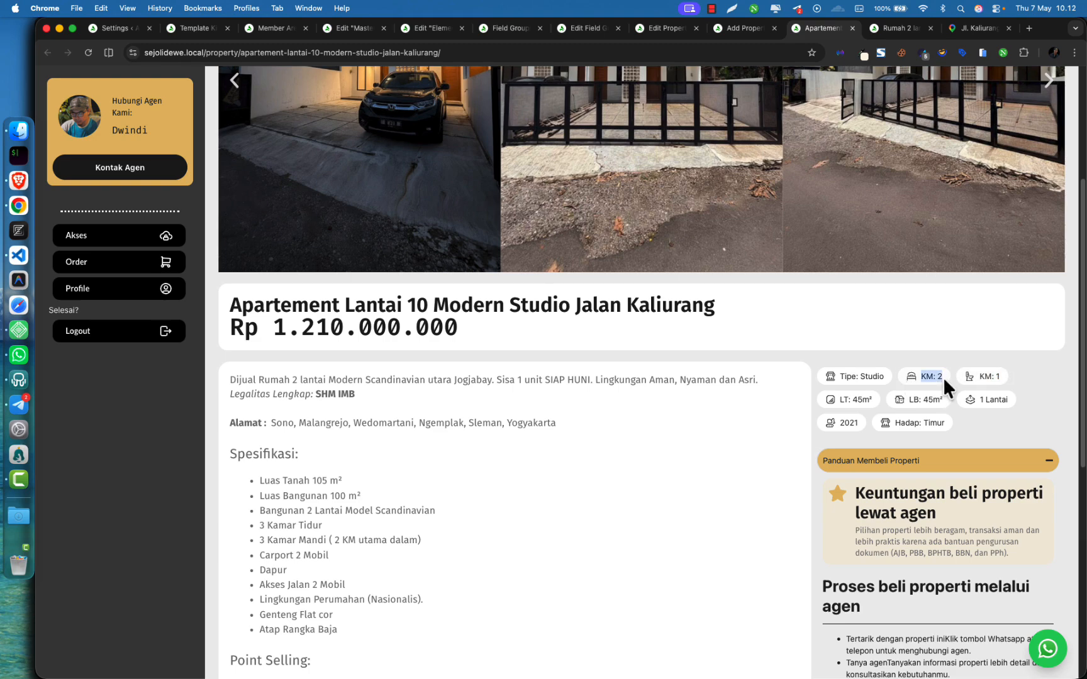
drag(979, 377, 984, 400)
Scroll down to the embedded map and back up the apartment page
scroll(985, 402, down, 1)
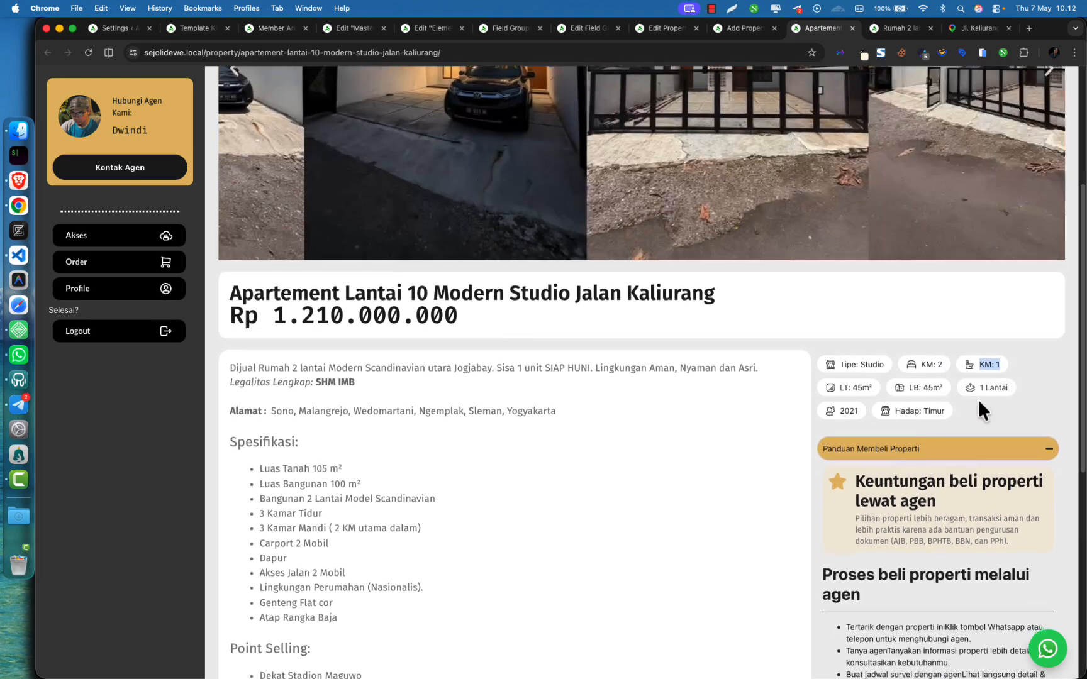
drag(928, 364, 996, 364)
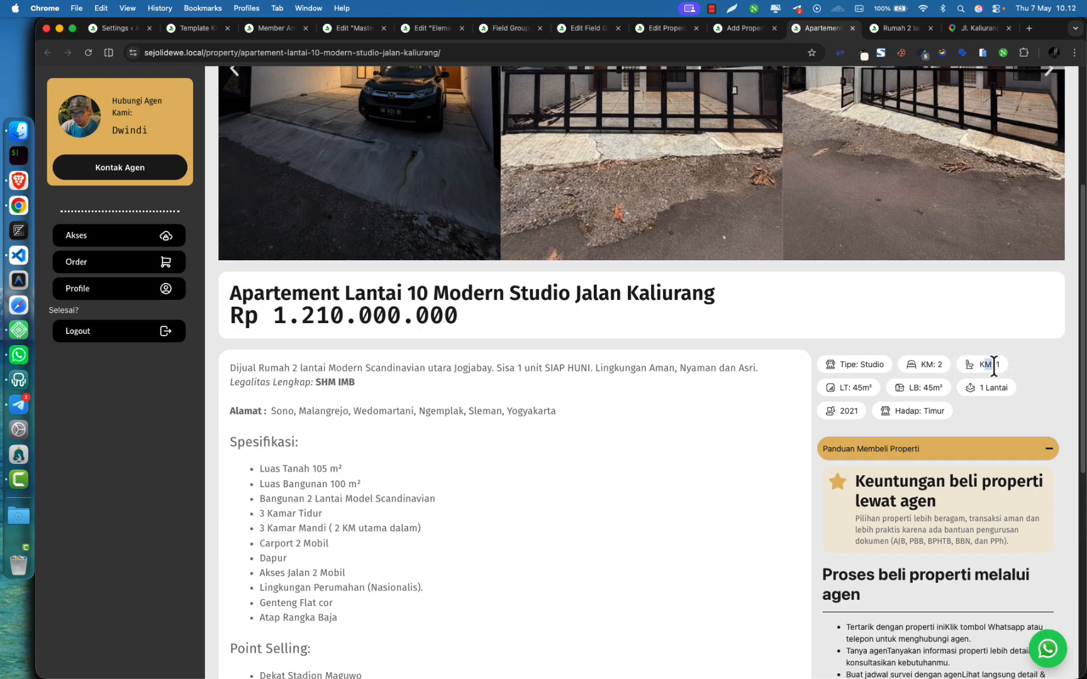
scroll(980, 405, down, 5)
scroll(925, 415, down, 10)
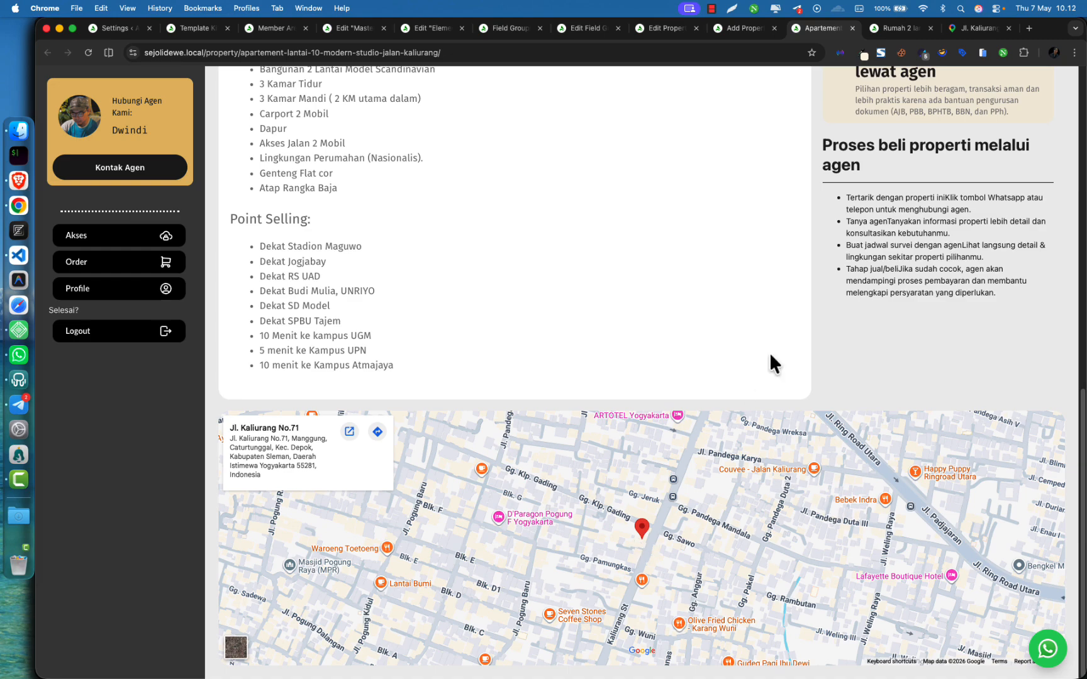
scroll(770, 353, up, 10)
scroll(726, 351, up, 2)
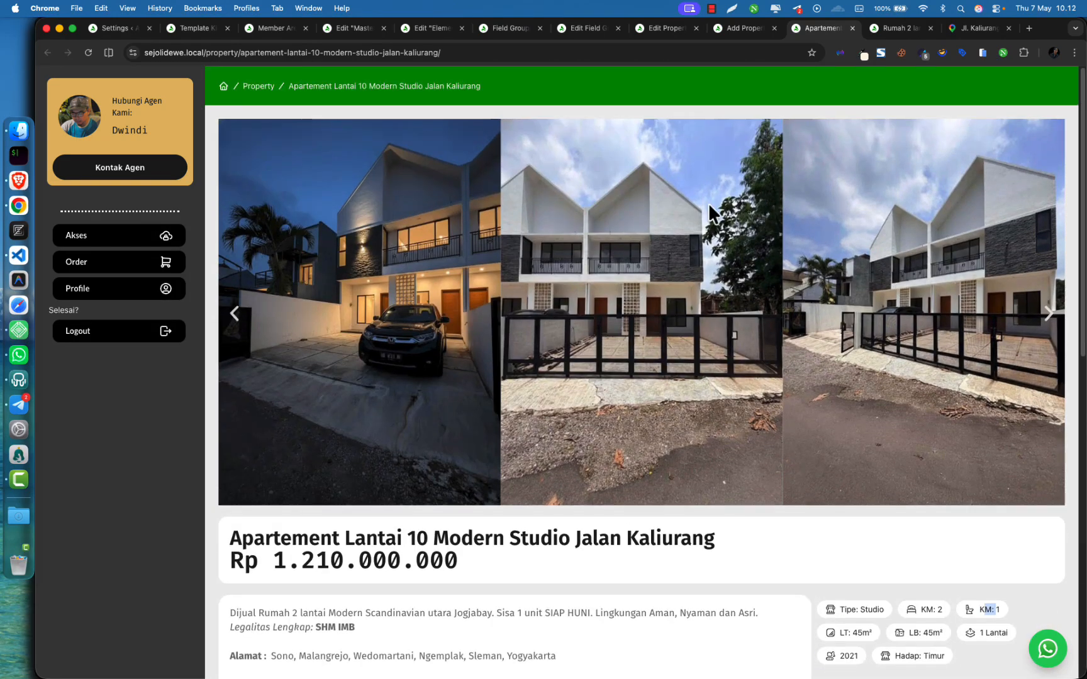
Collapse the property details panel and inspect the Alamat paragraph and Spesifikasi list
click(745, 29)
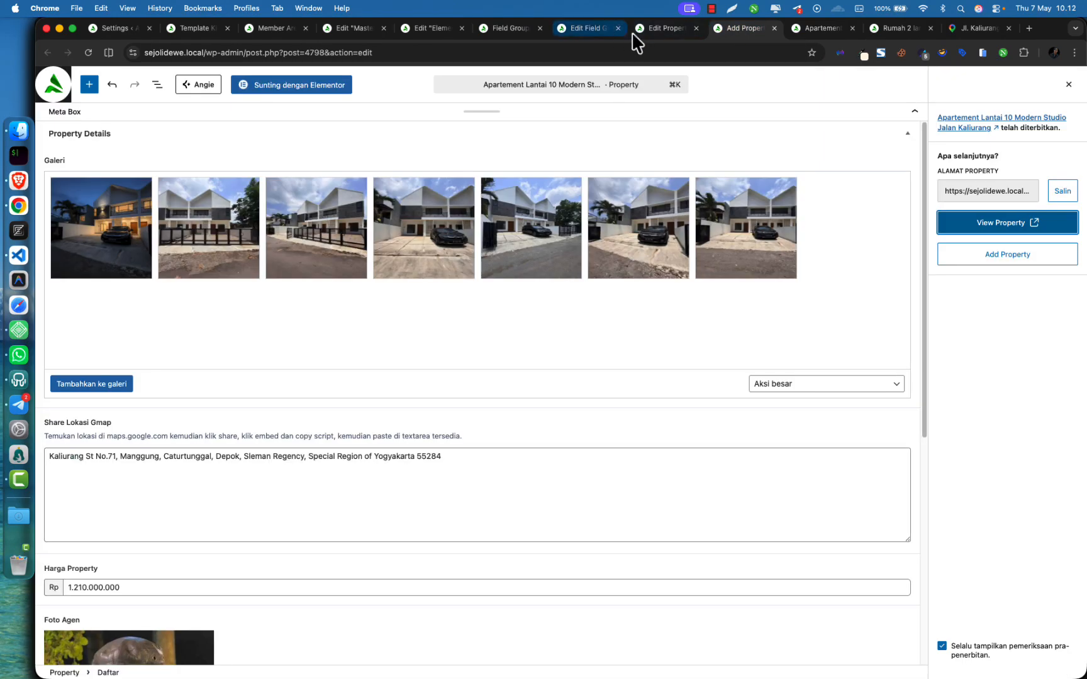
click(602, 113)
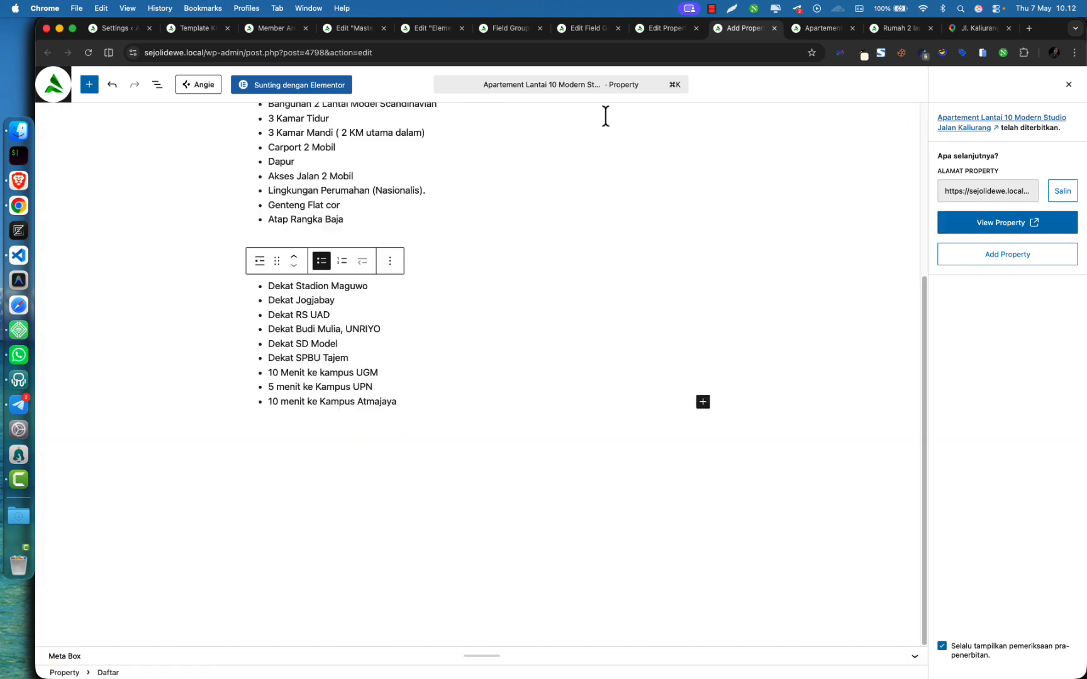
scroll(452, 314, up, 5)
click(547, 259)
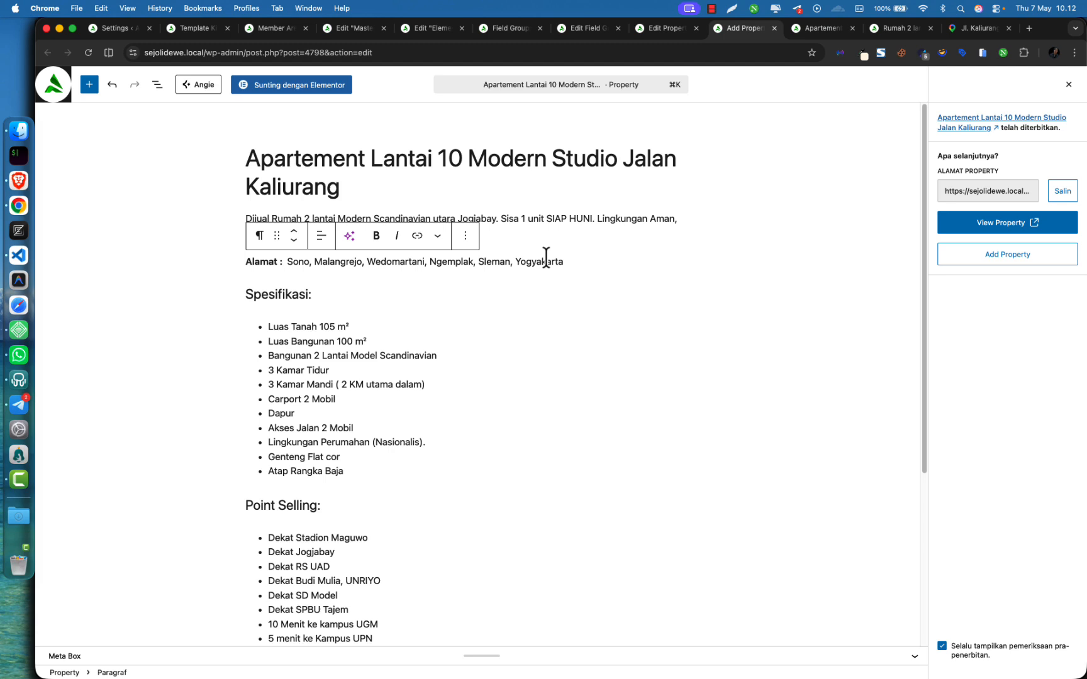
click(499, 327)
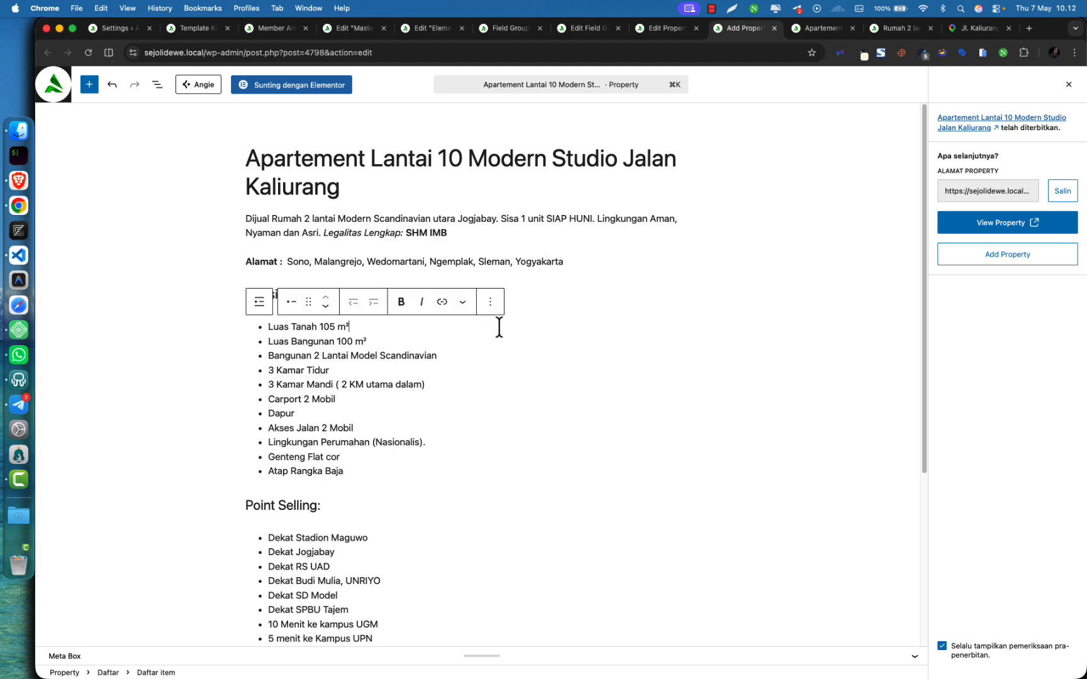
key(Up)
click(568, 261)
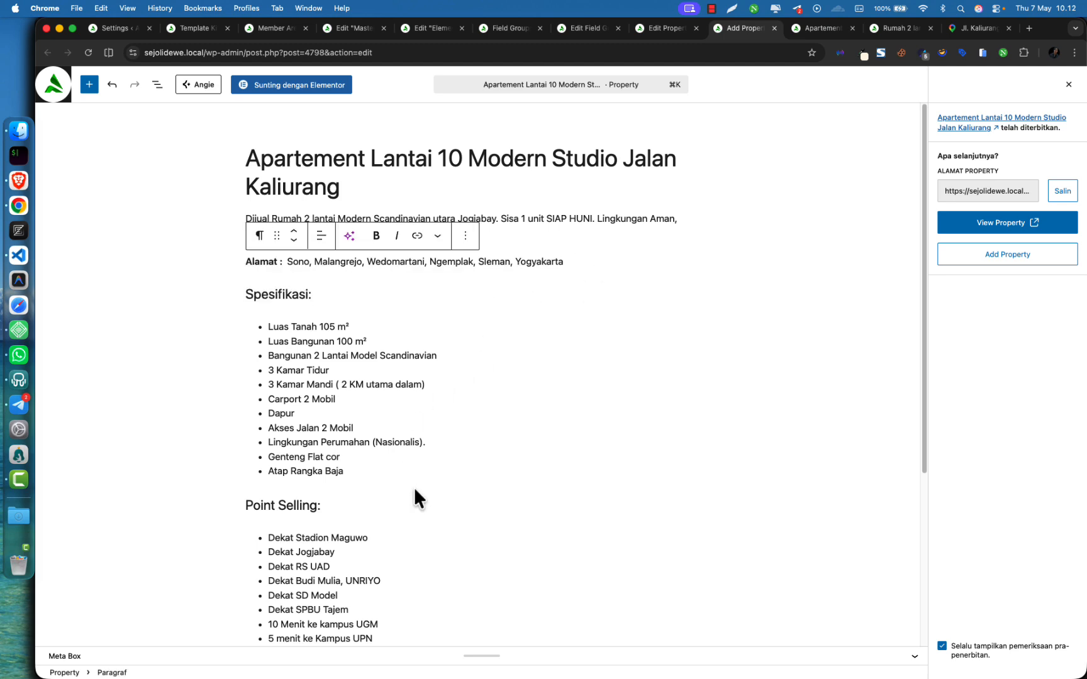
scroll(420, 486, down, 1)
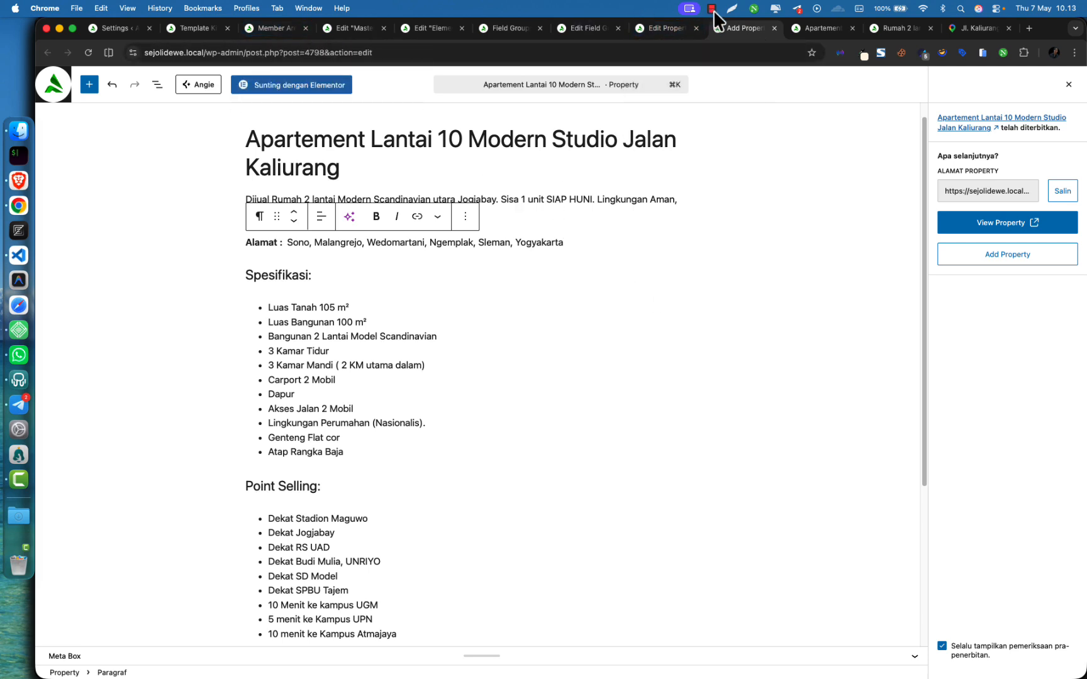
Close the Template Mapping overview on the template kits page
click(688, 8)
click(722, 42)
click(193, 28)
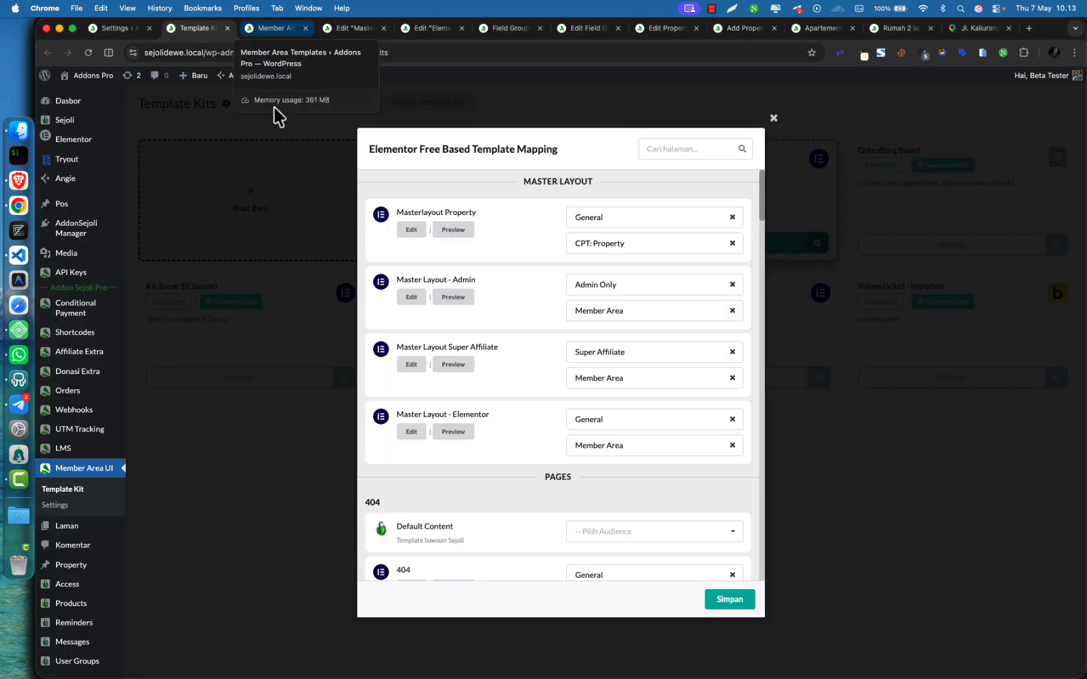
click(773, 119)
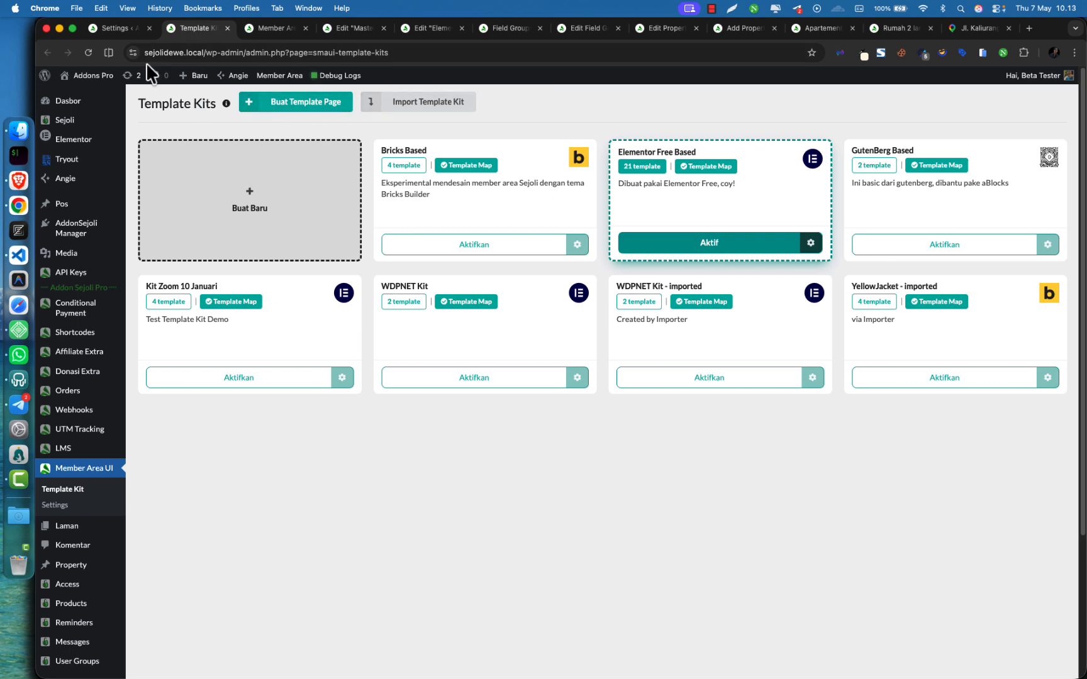
key(super+1)
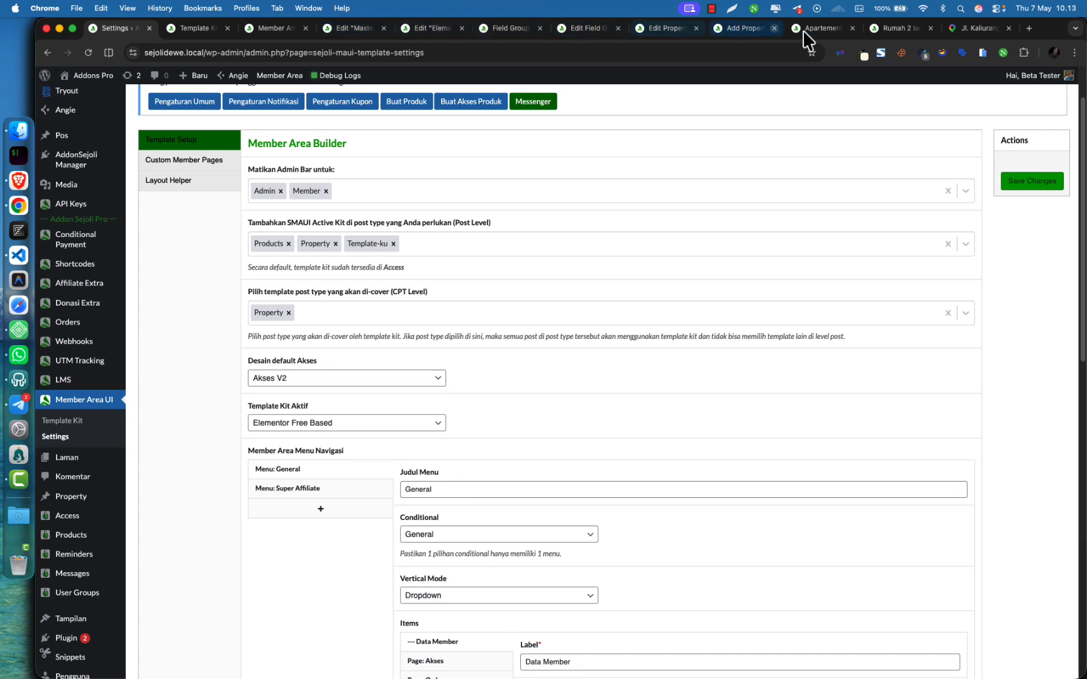
Review the SCF Post Types list, then go to the Member Area UI settings
click(179, 28)
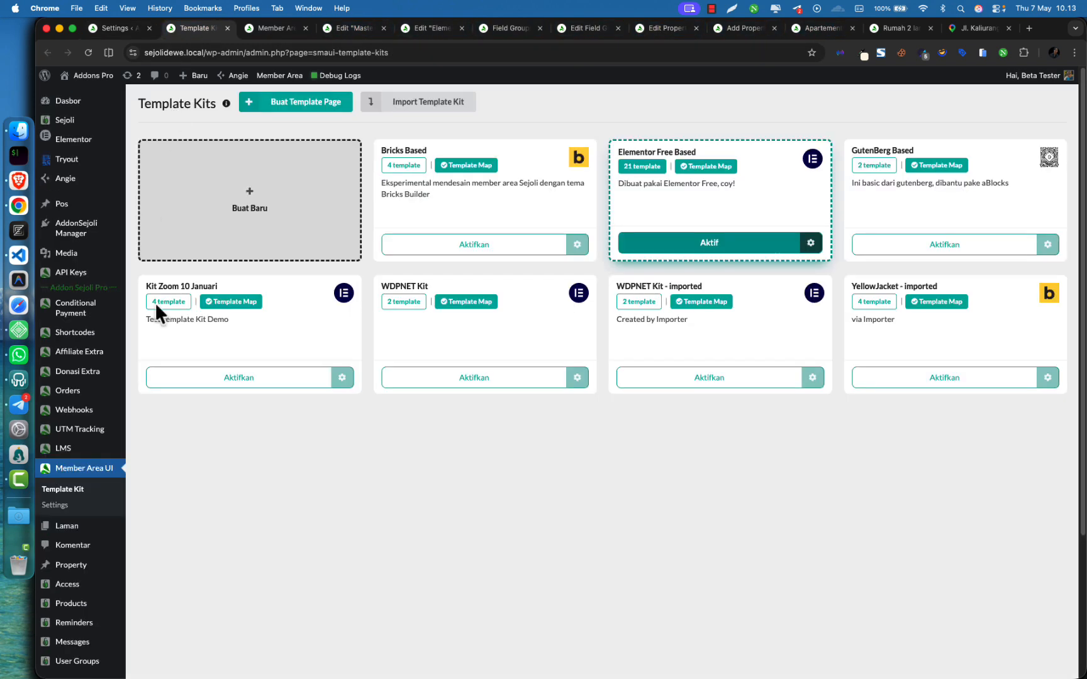
scroll(84, 579, down, 5)
mouse_move(79, 623)
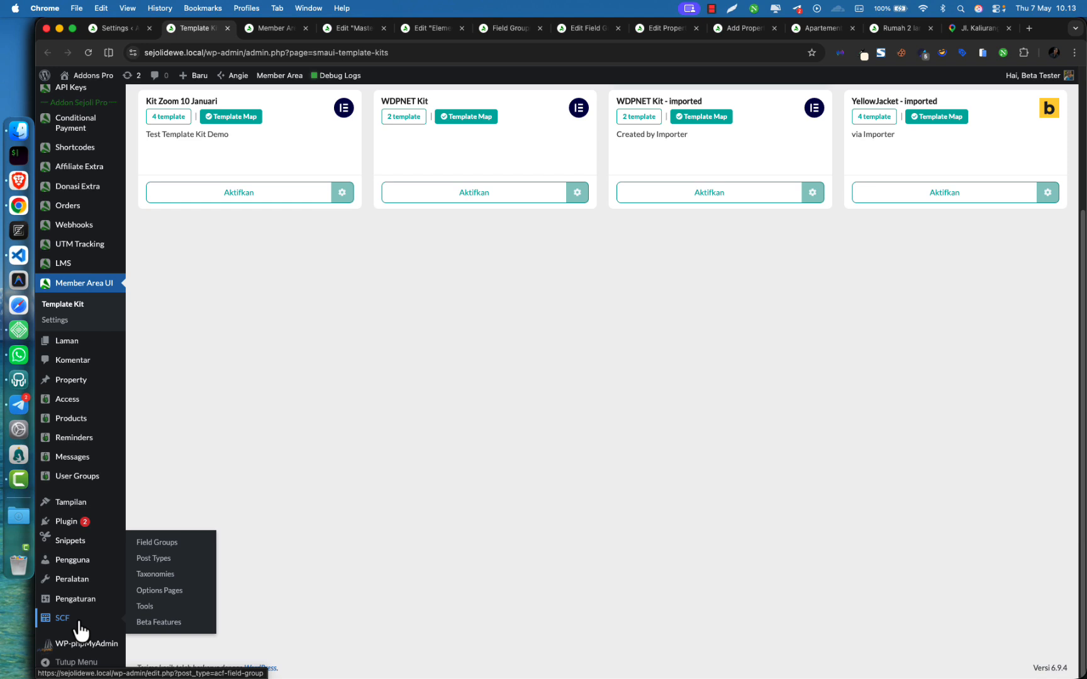
click(170, 559)
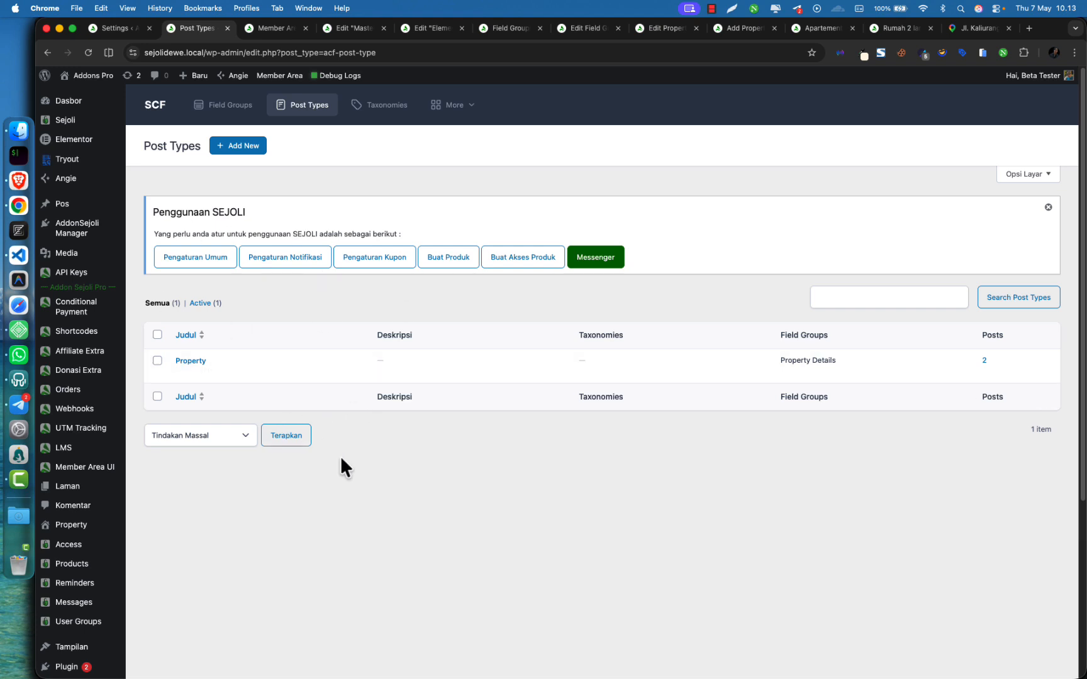
click(104, 25)
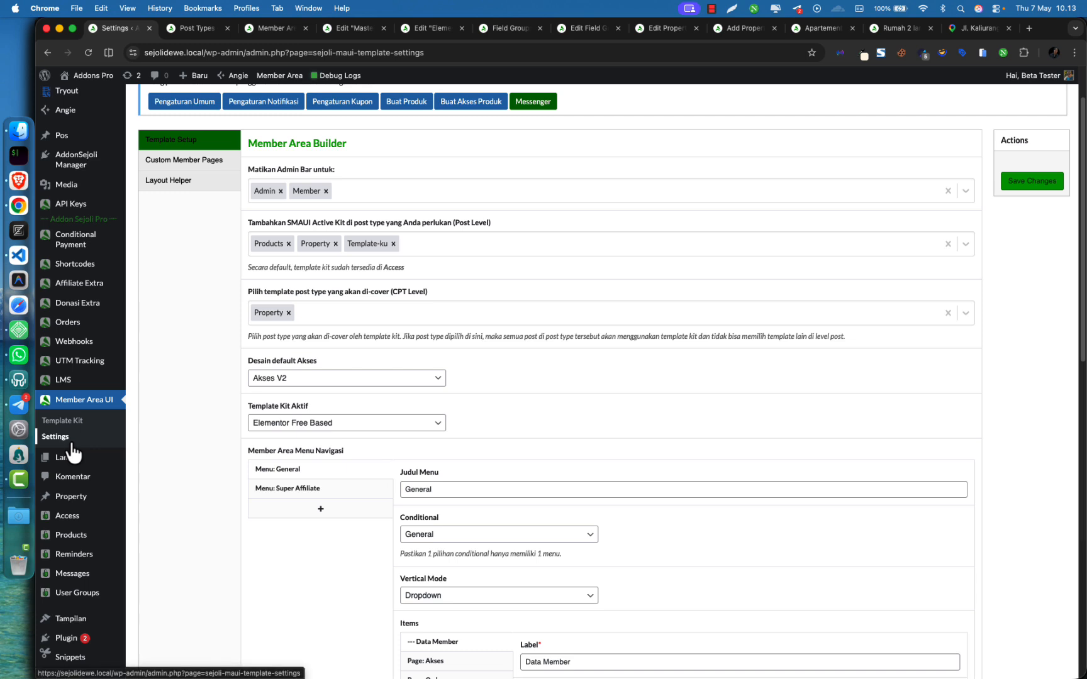
Remove Property from Post Level post types, leave CPT Level unchanged, and save the settings
click(335, 244)
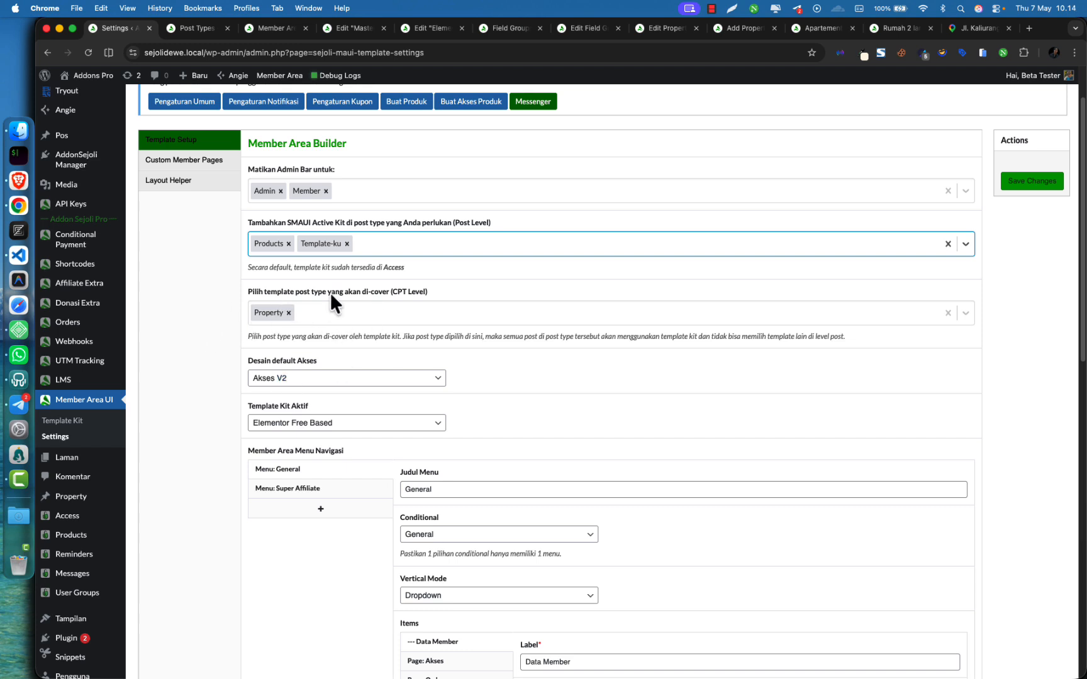
drag(330, 292, 388, 291)
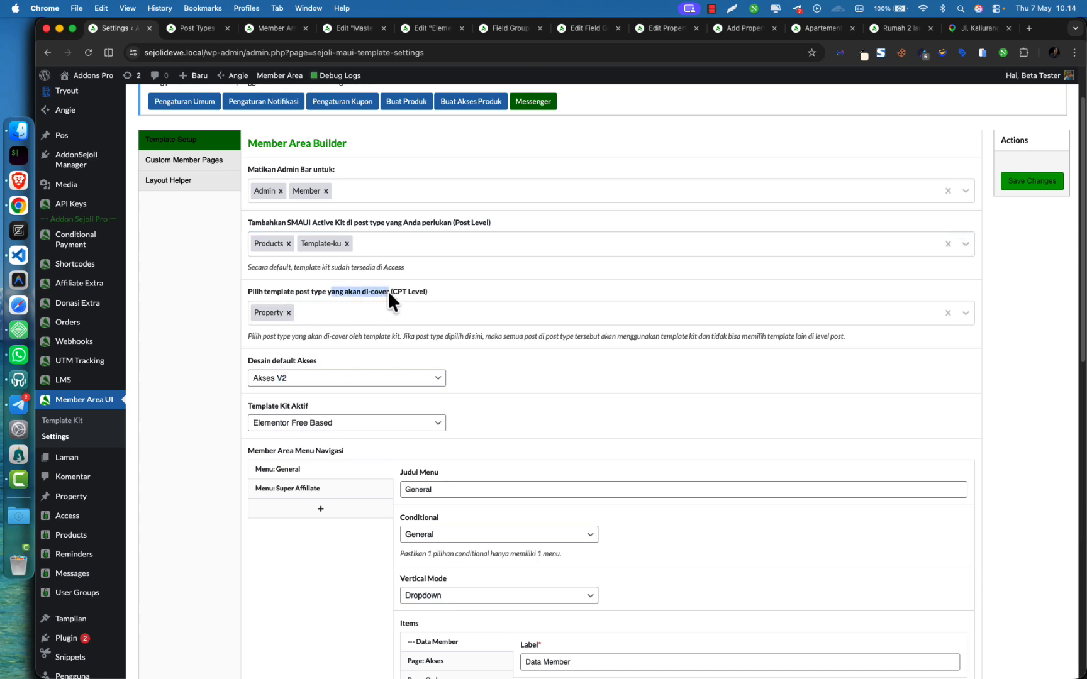
click(201, 330)
click(330, 315)
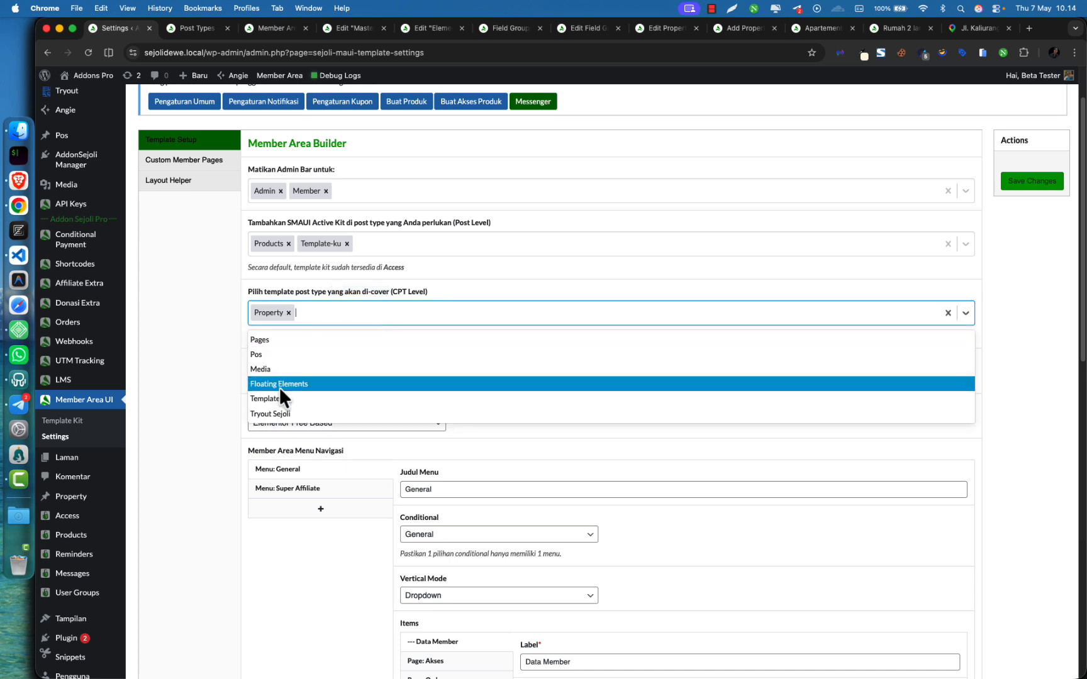
click(207, 317)
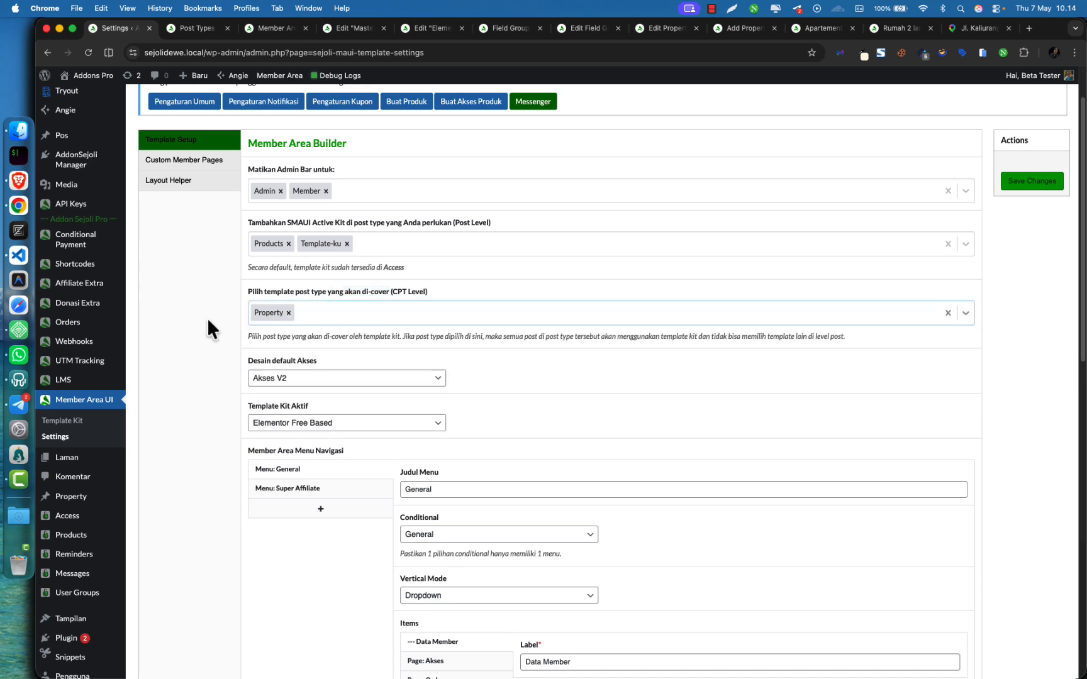
click(1024, 184)
Close the post types, templates, editor and listing tabs, leaving the unsaved property page
click(197, 28)
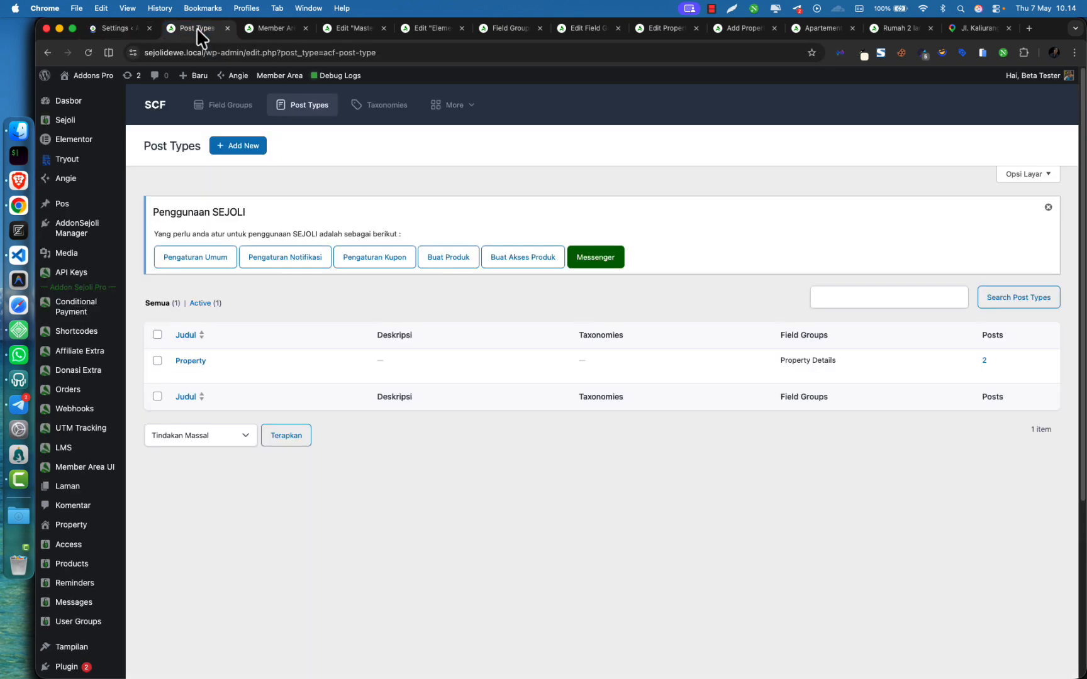
key(super+w)
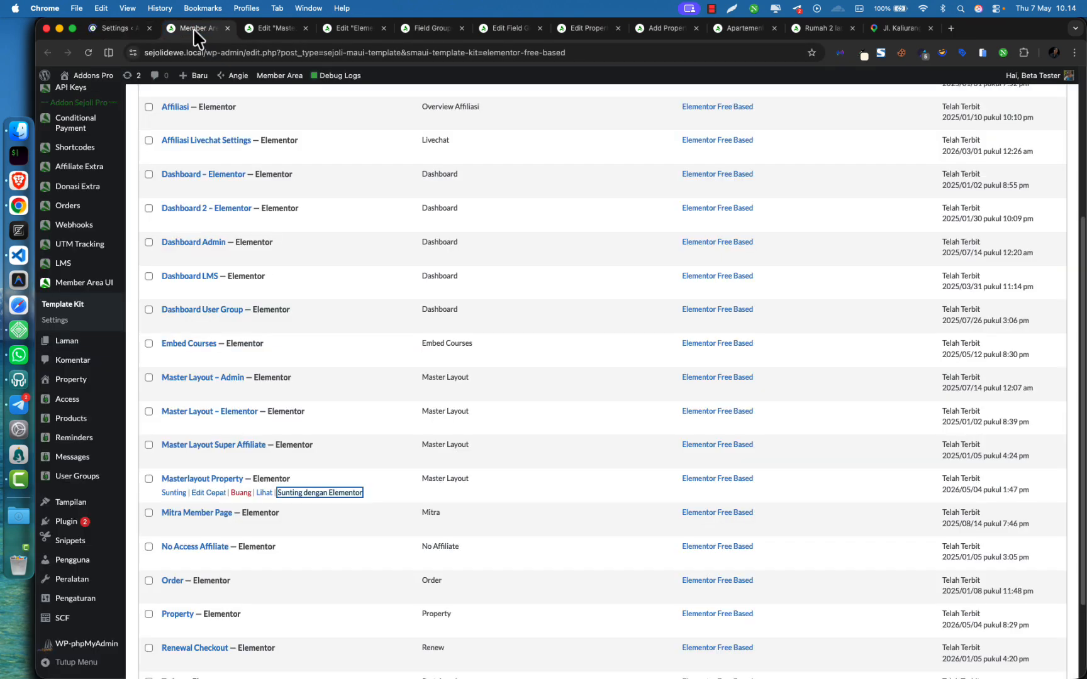
scroll(199, 417, up, 5)
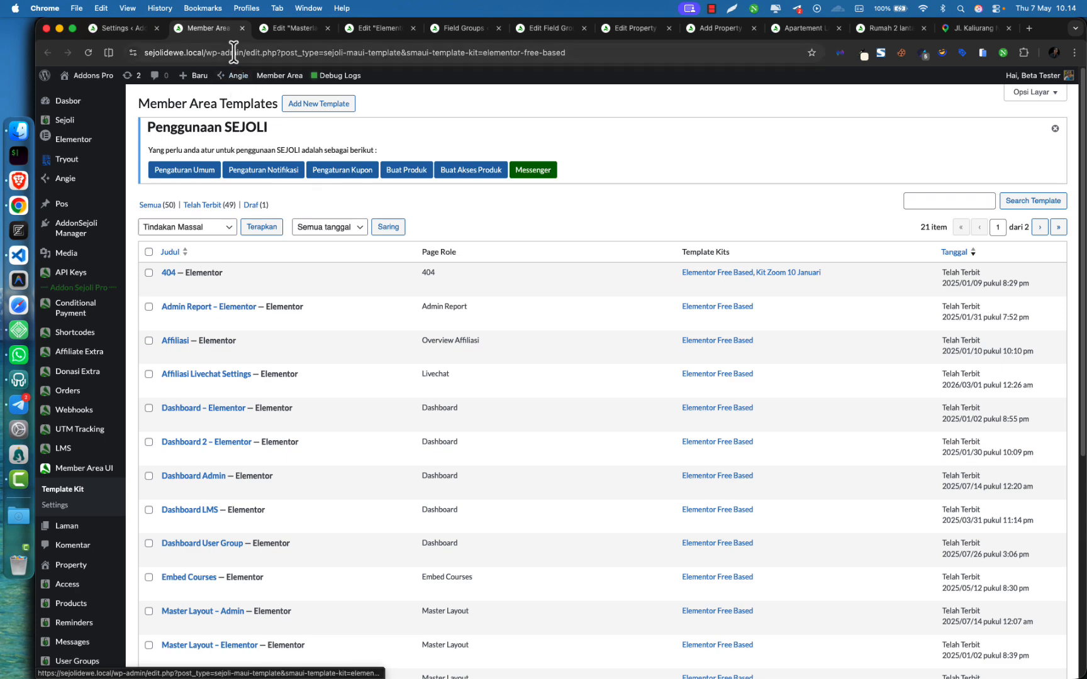
key(super+w)
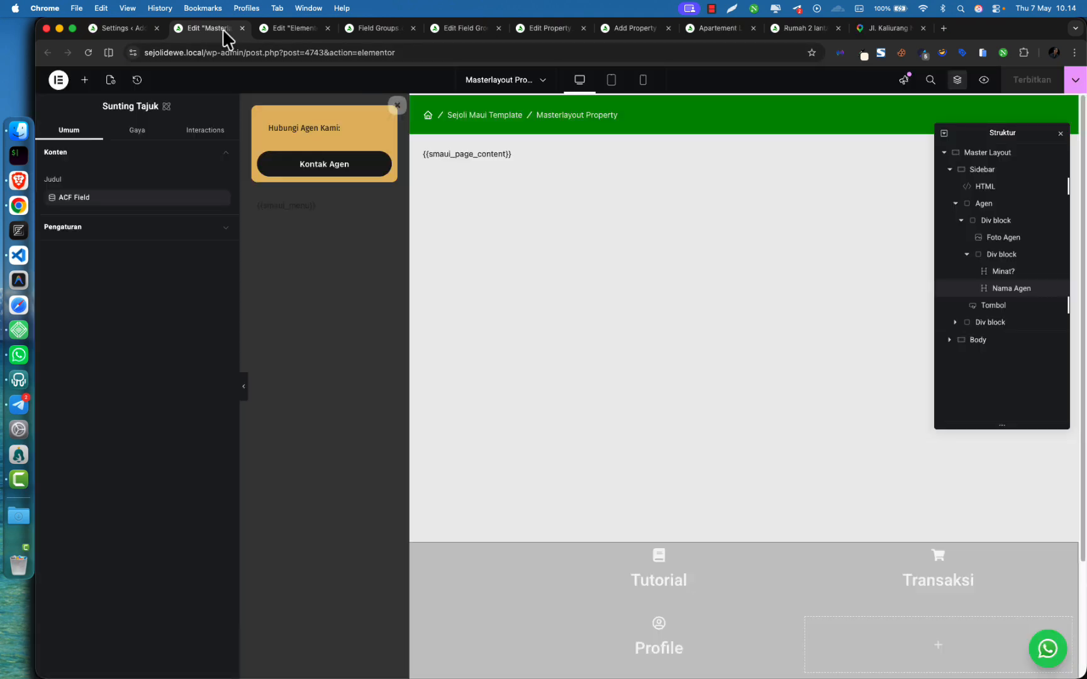
key(super+w)
key(super+w)
key(super+w)
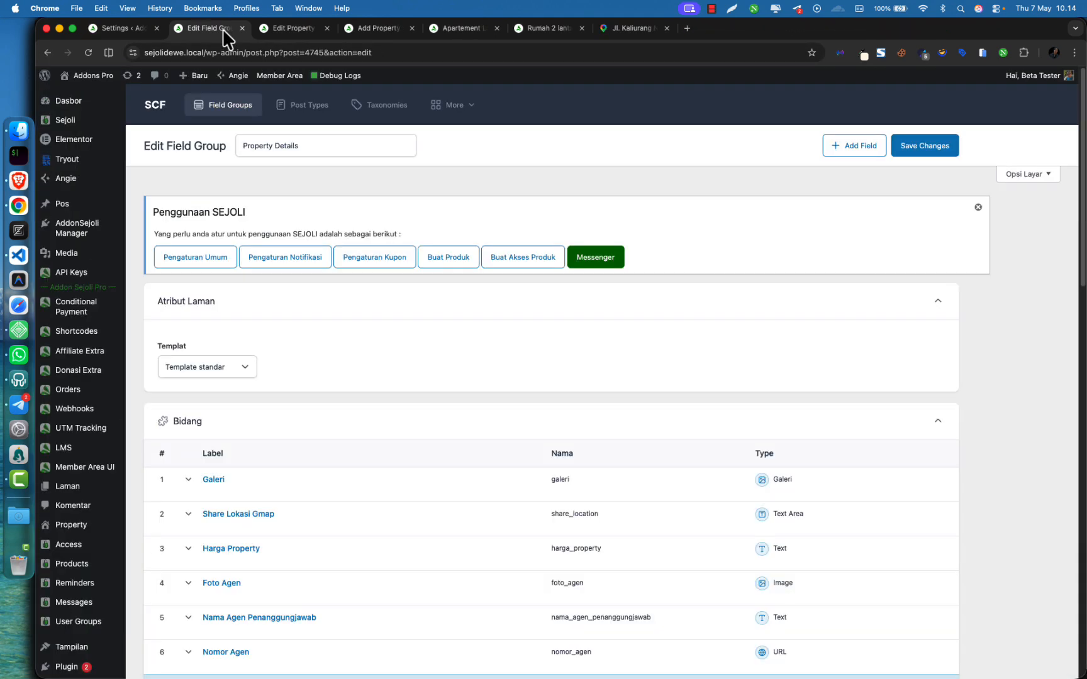
key(super+w)
key(super+w)
key(super+w)
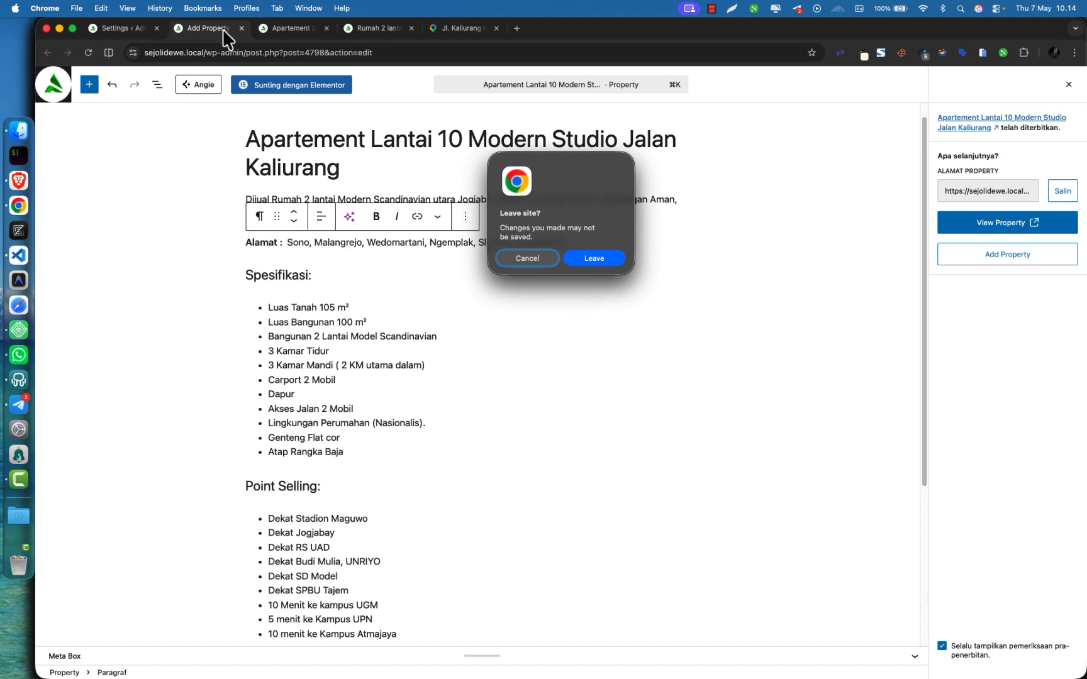
key(Return)
key(super+w)
key(super+w)
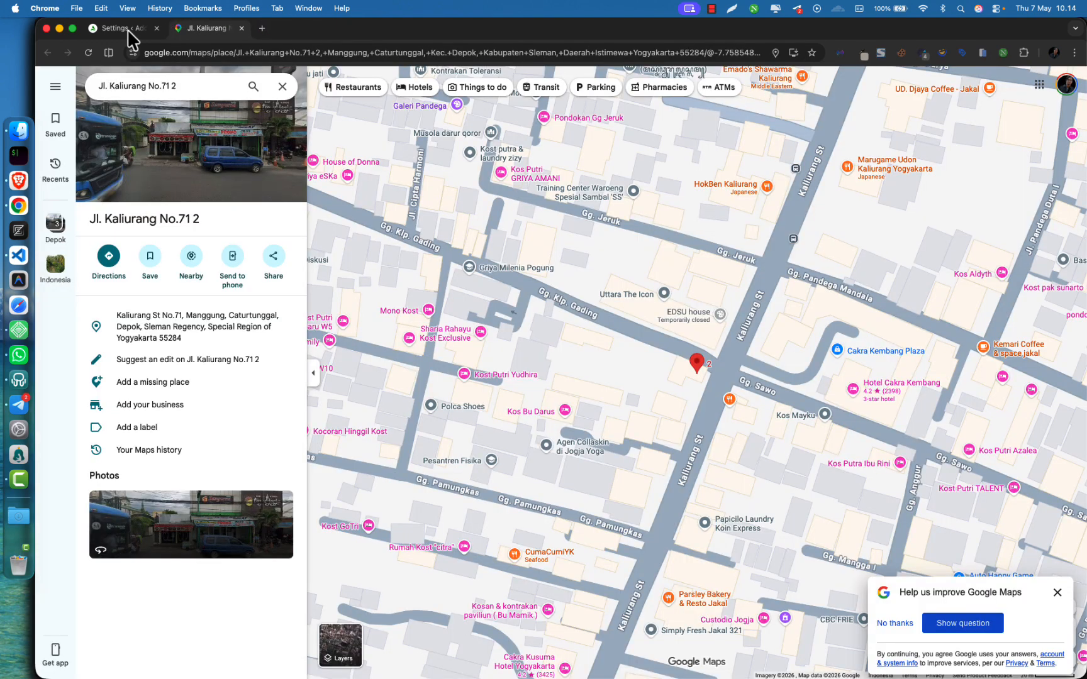
click(128, 29)
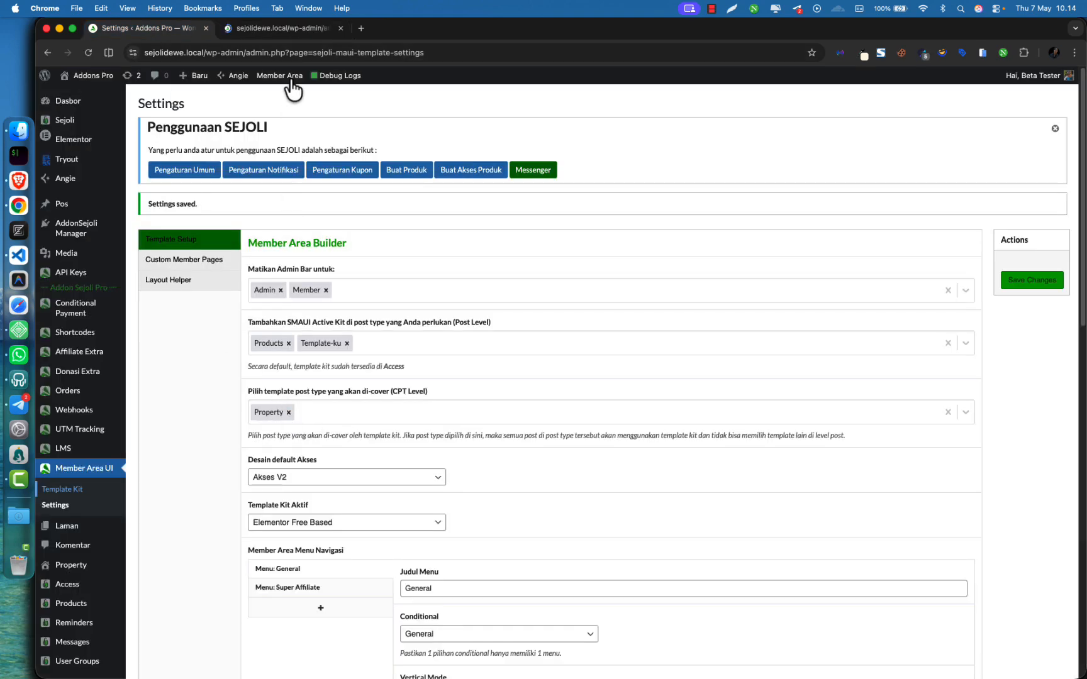
Open the Elementor Free Based kit's 21-template list and add a new template
click(292, 29)
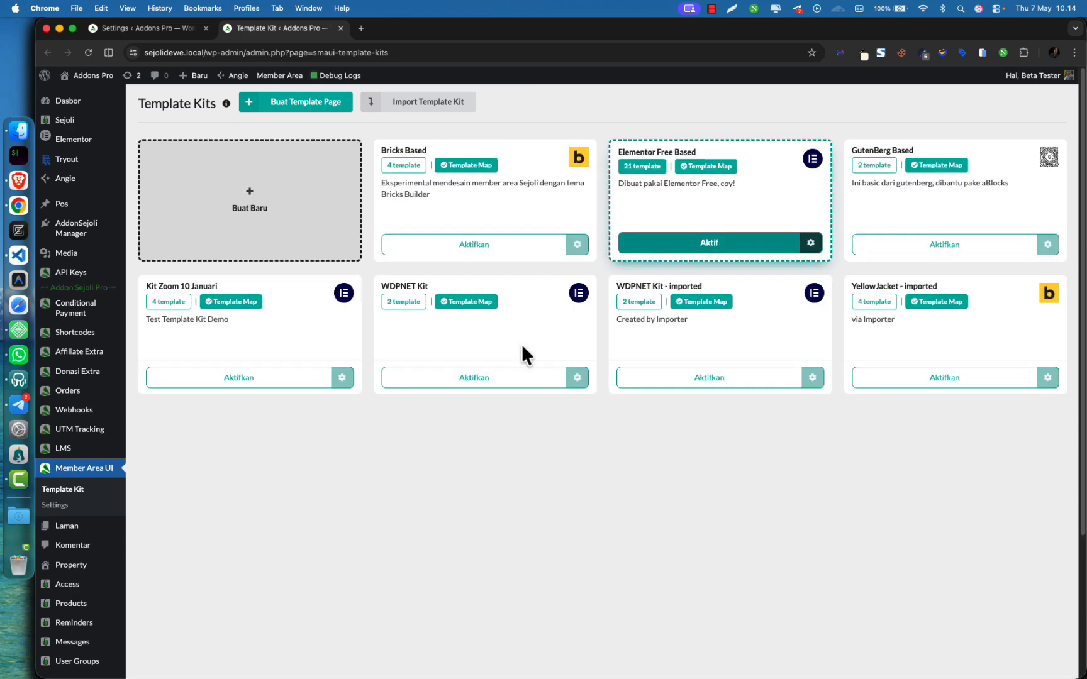
click(641, 166)
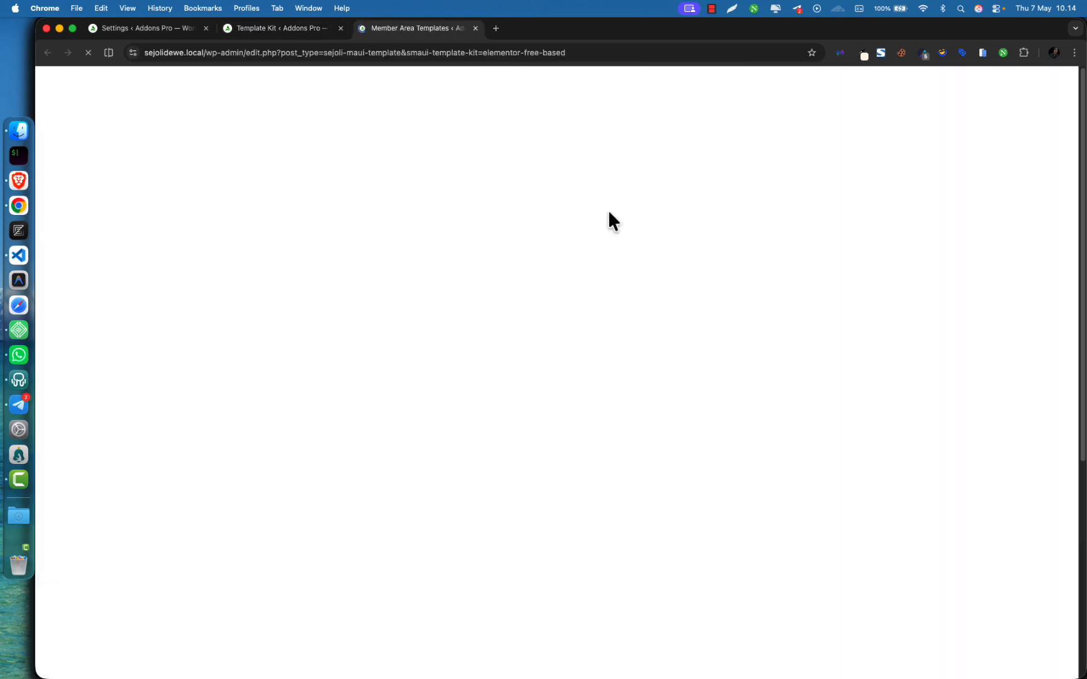
scroll(214, 409, down, 2)
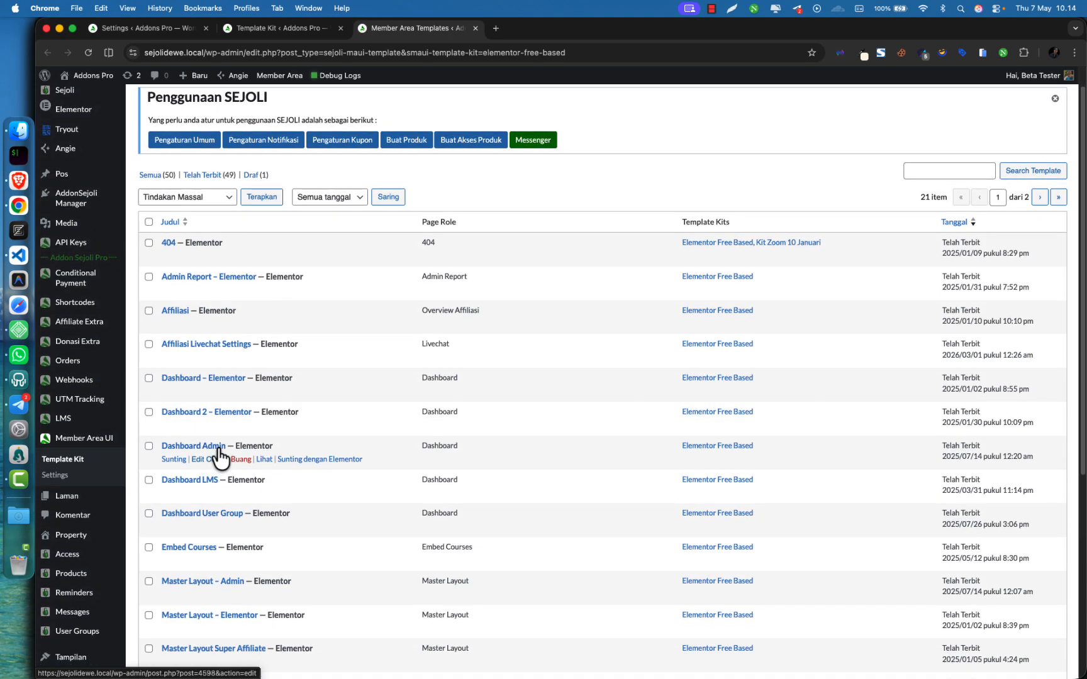
scroll(224, 443, down, 4)
scroll(239, 315, up, 5)
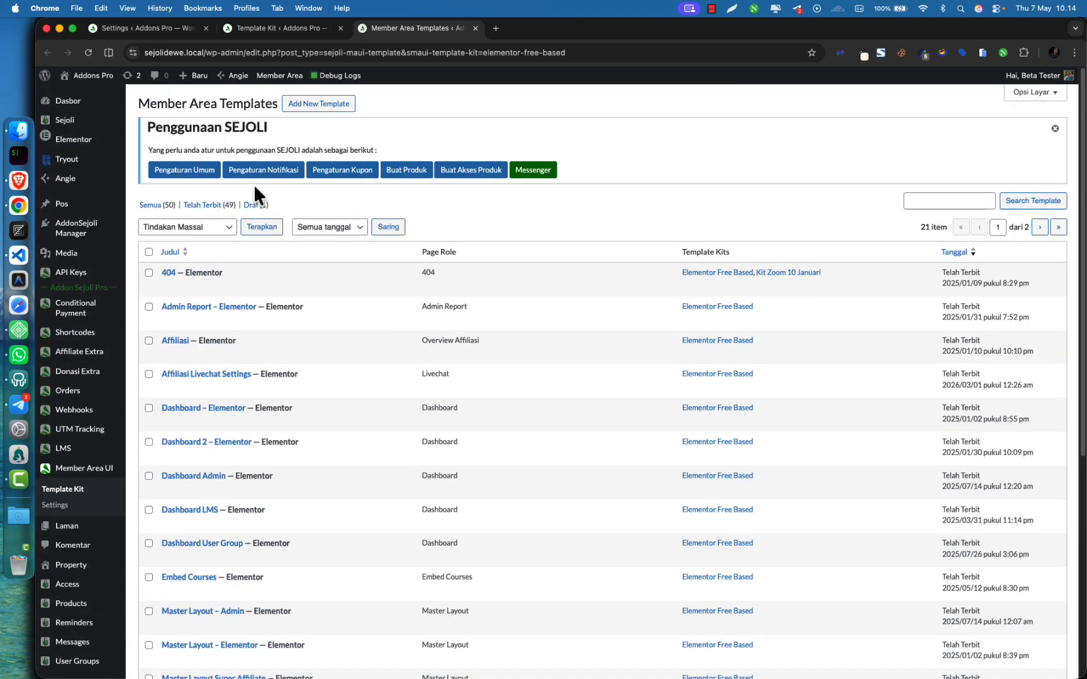
click(310, 112)
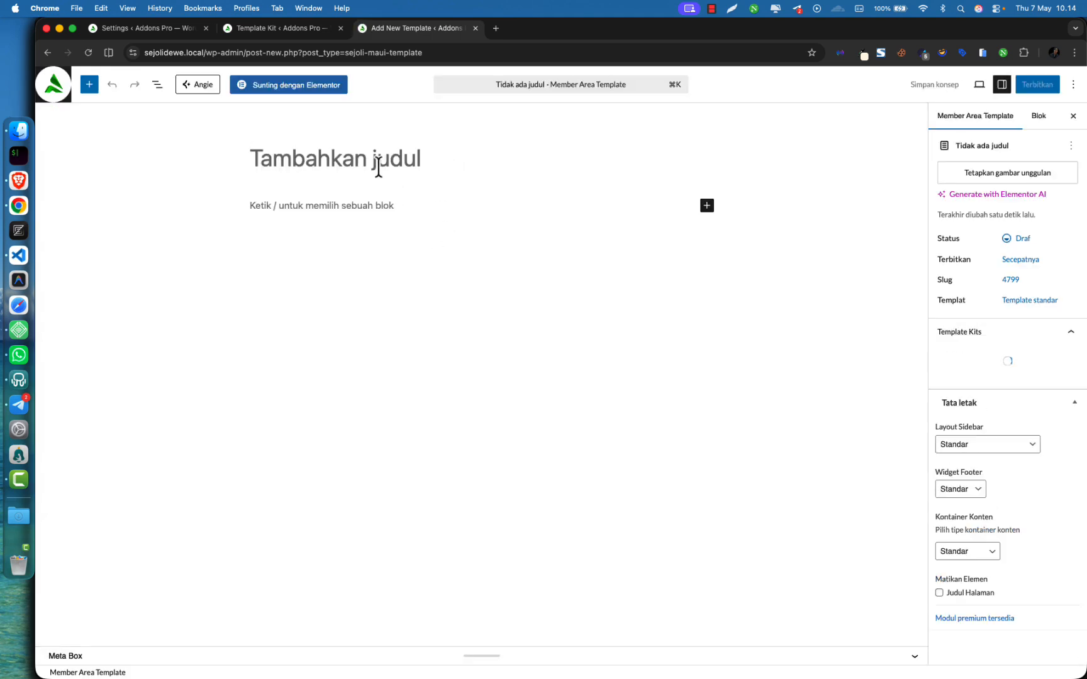
Title the template 'Masterlayout CPT Property', assign Elementor Free Based, and enable it as Master Layout
text(Masterlauo)
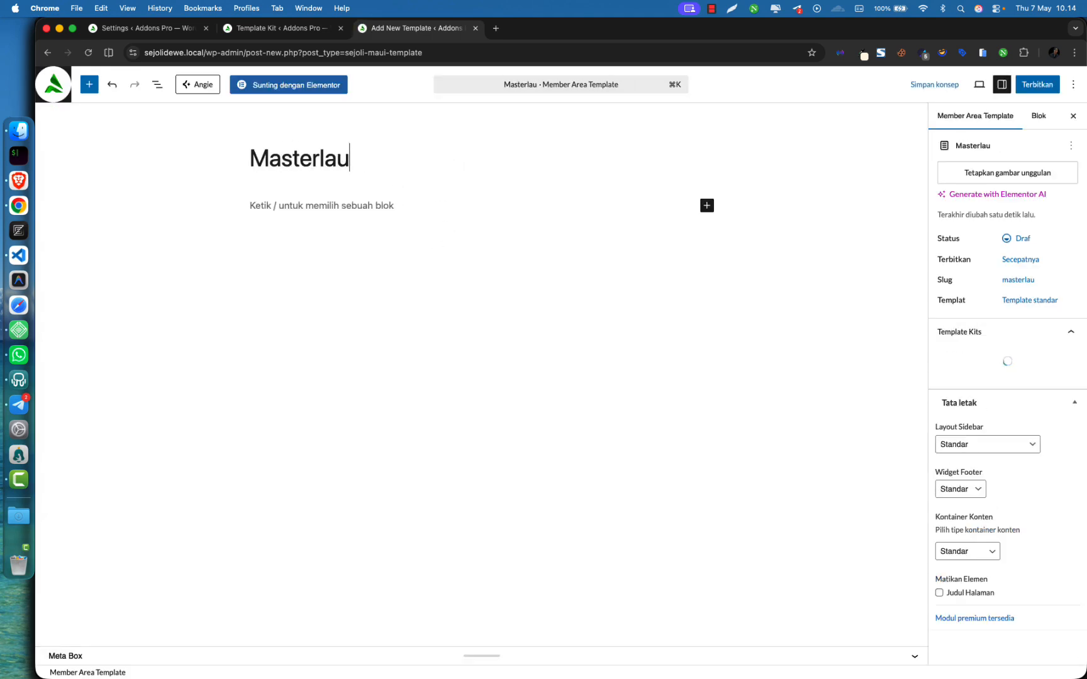
key(BackSpace)
key(BackSpace)
text(yout CPT Pro)
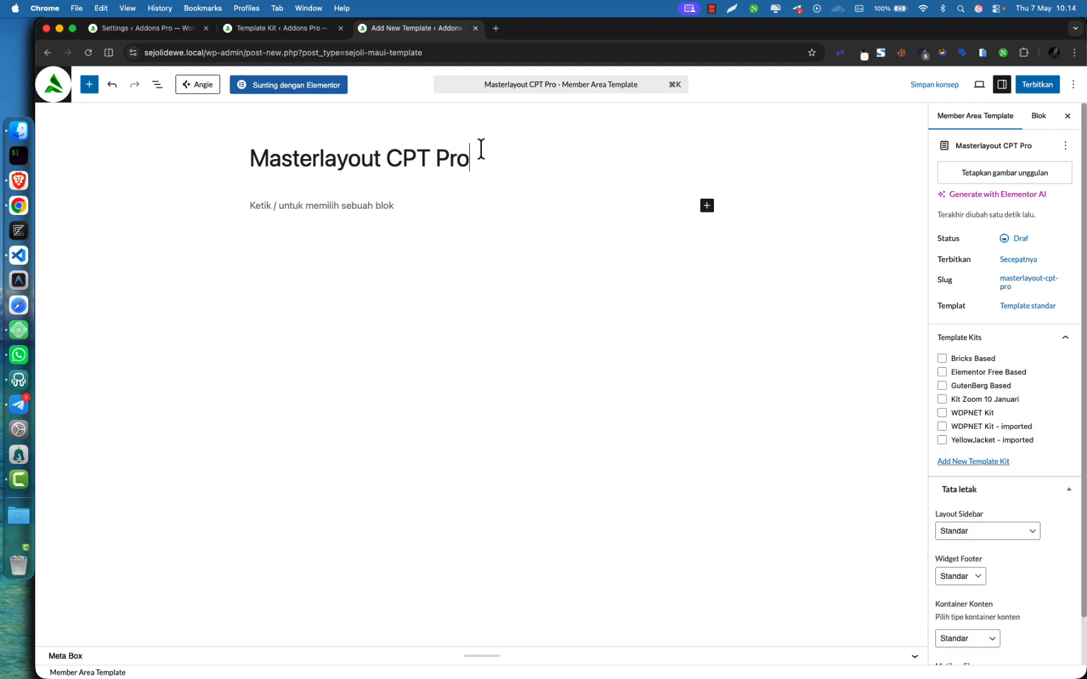
text(perty)
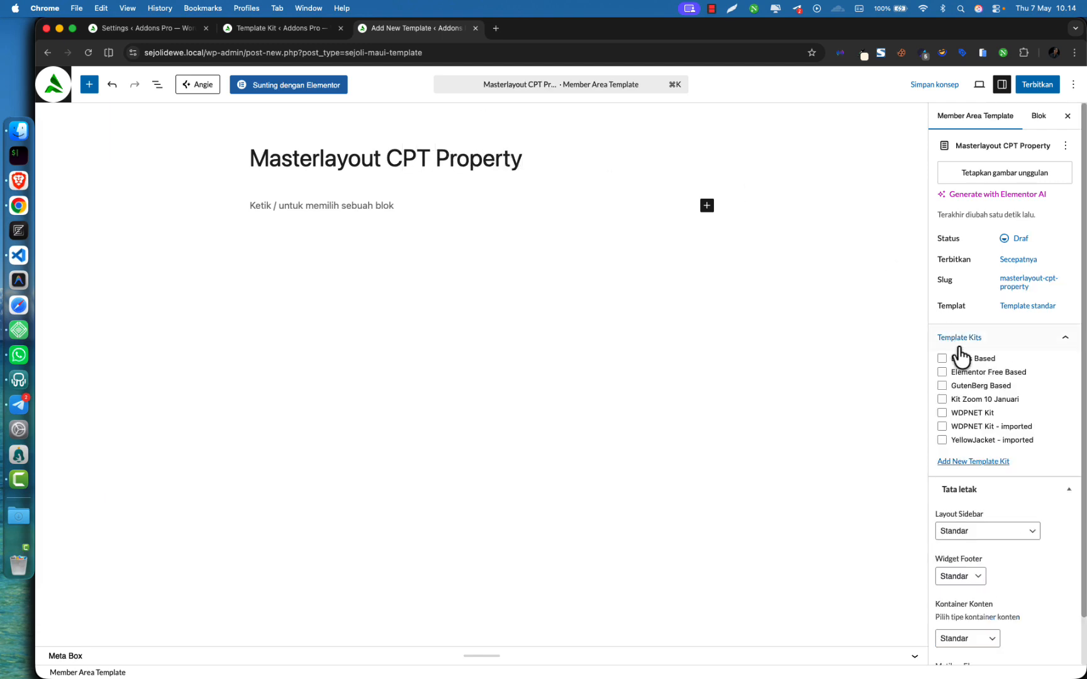
click(969, 376)
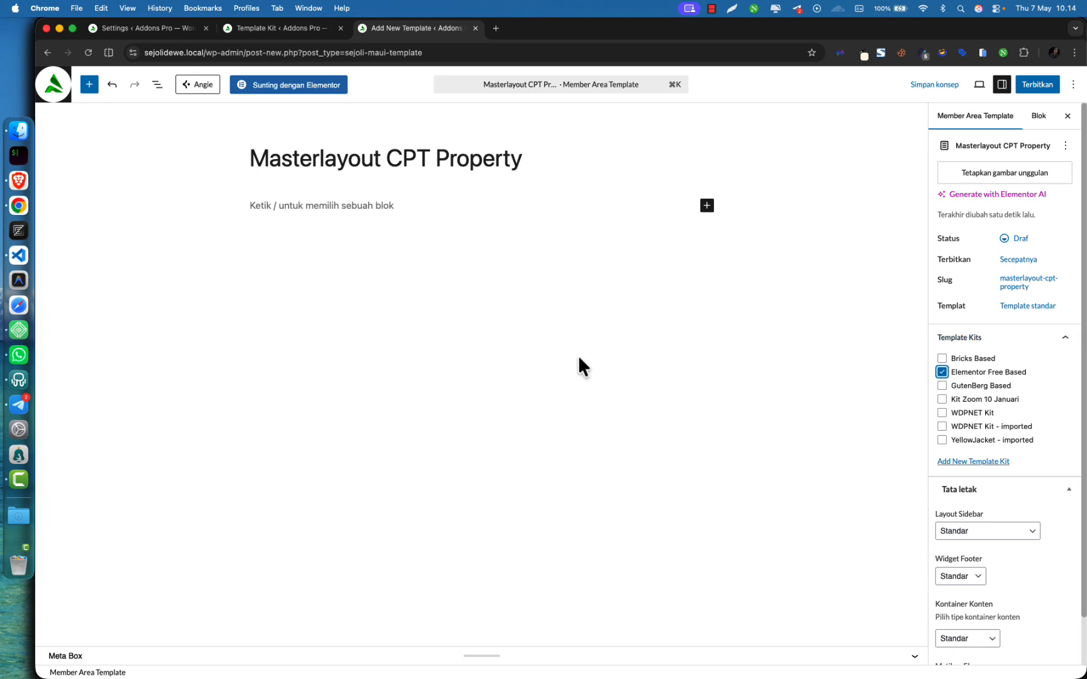
click(231, 657)
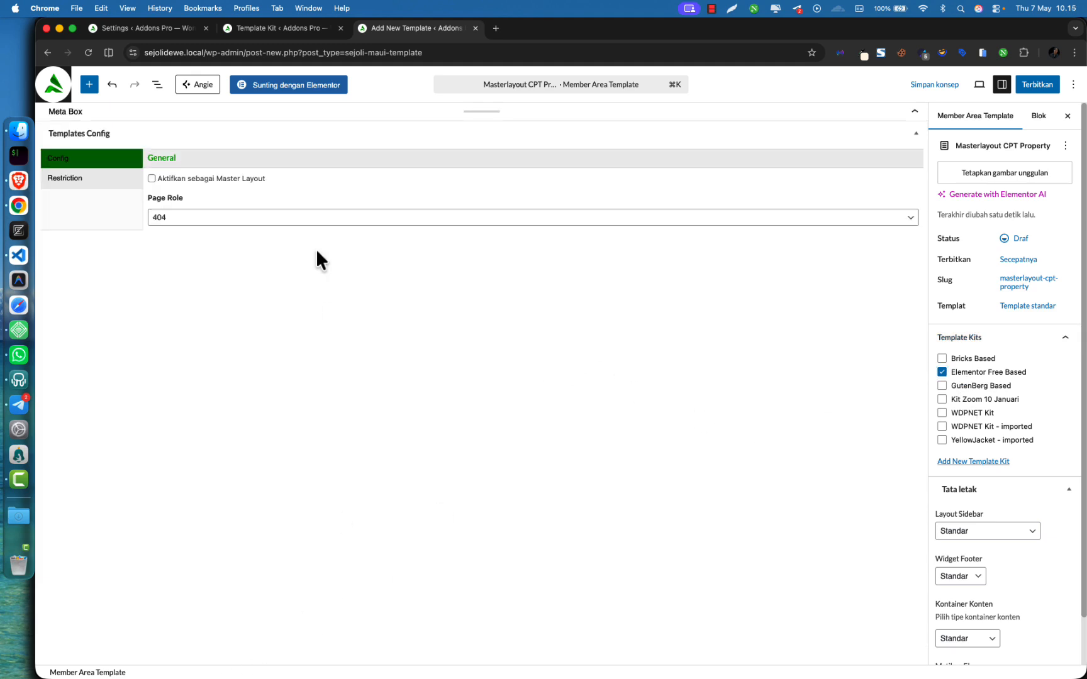
click(186, 180)
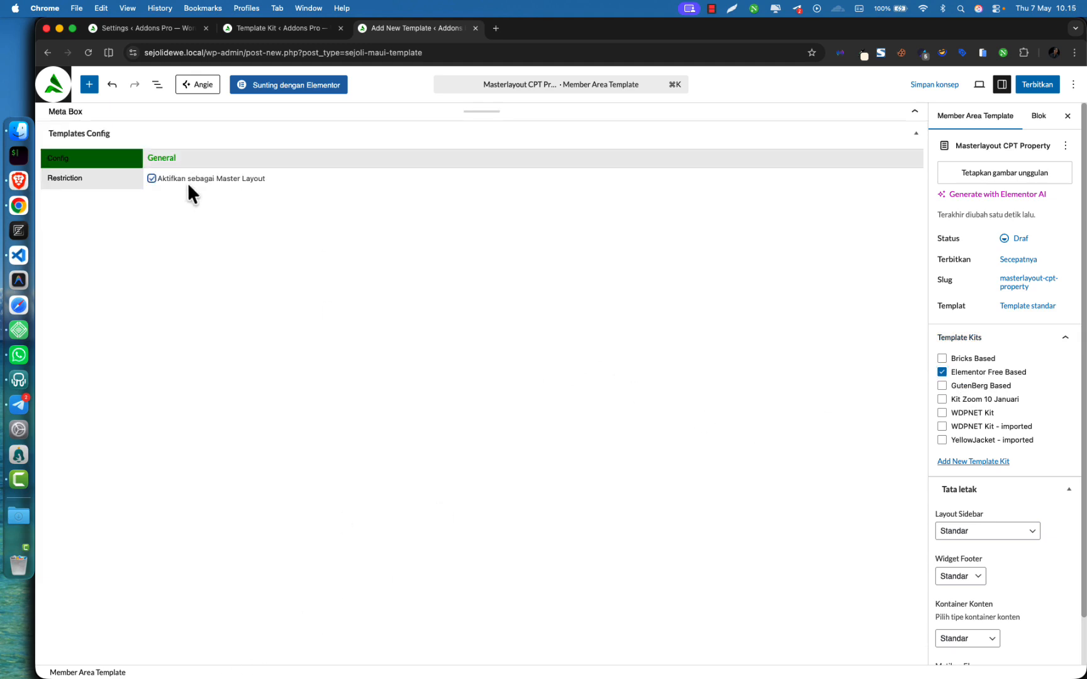
Publish the template and leave the editor for the Template Kits page
click(1055, 91)
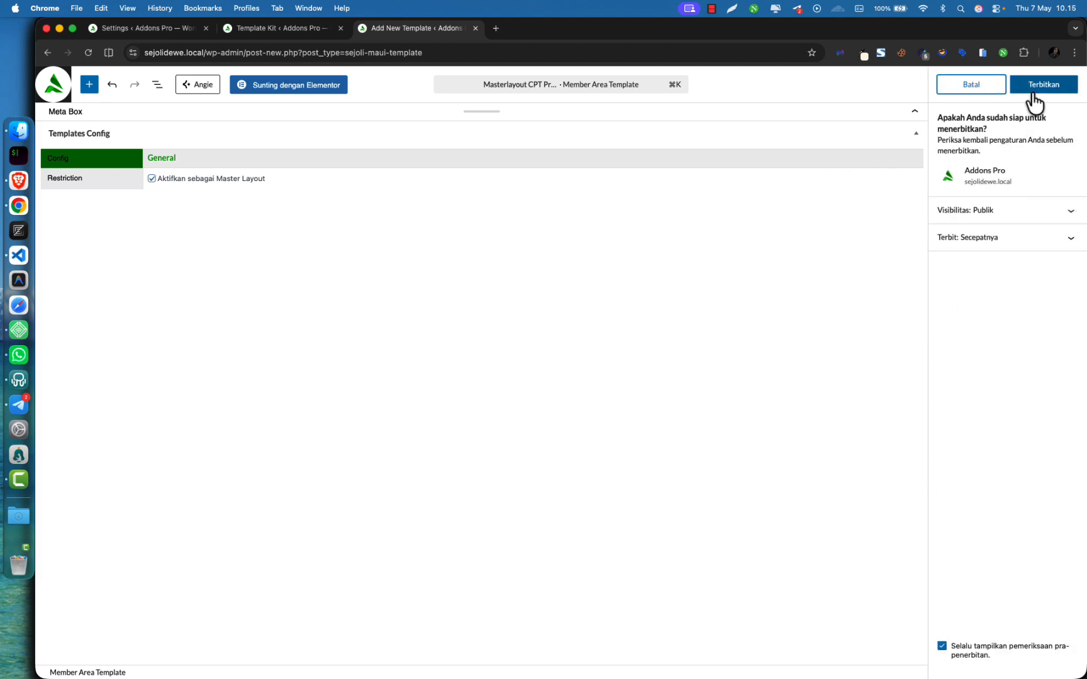
click(1035, 87)
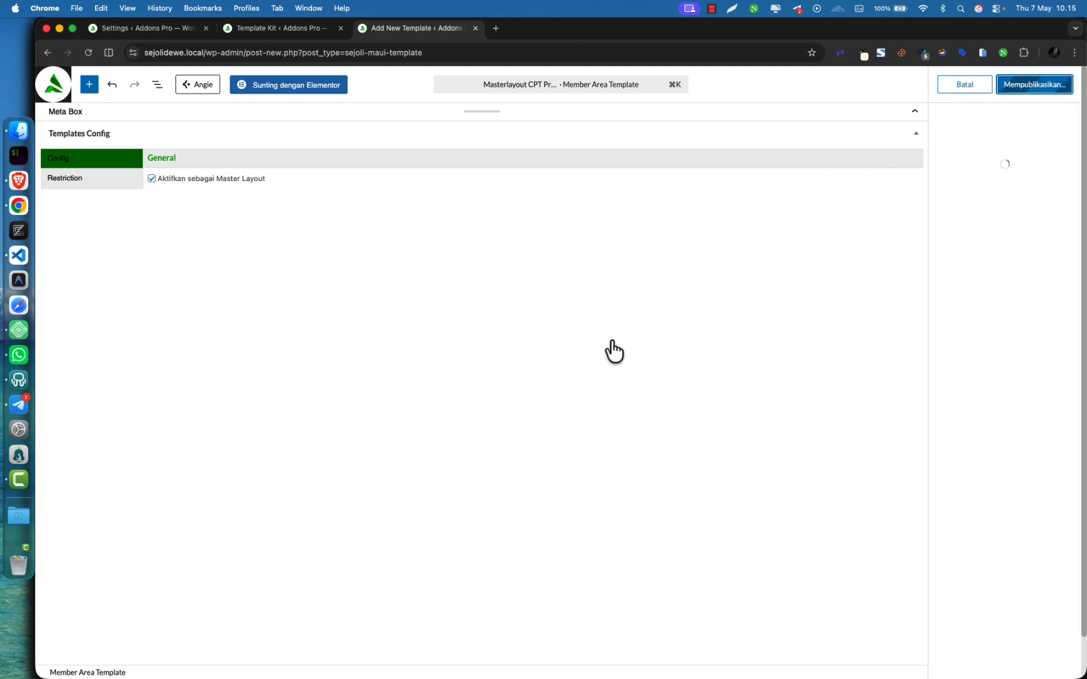
click(334, 88)
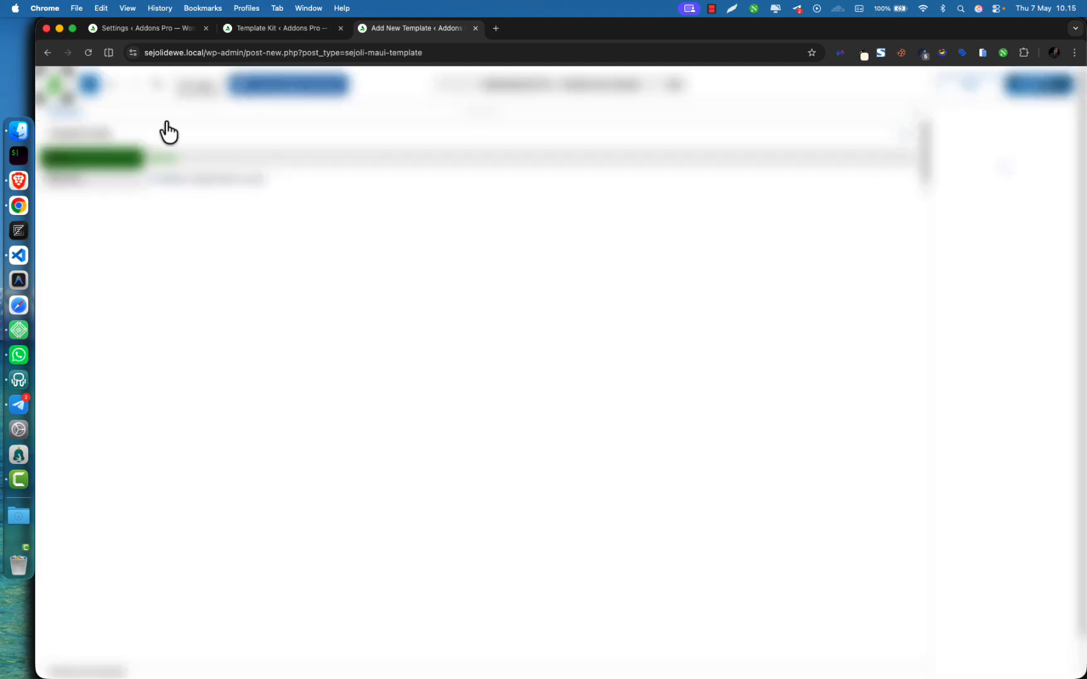
click(301, 28)
click(399, 29)
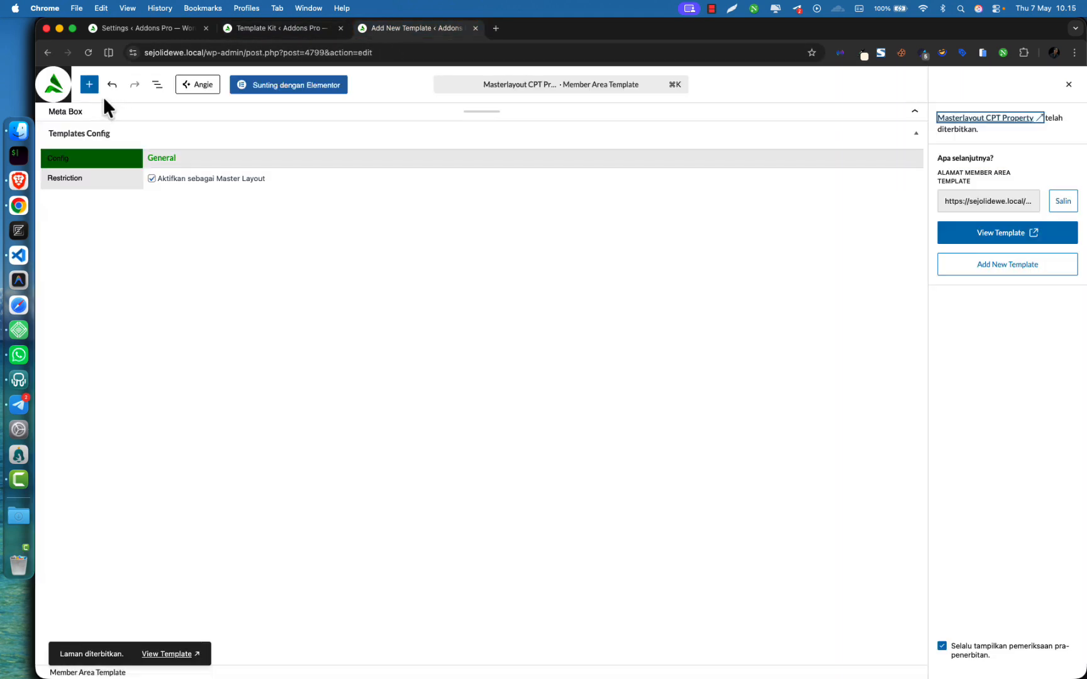
click(597, 258)
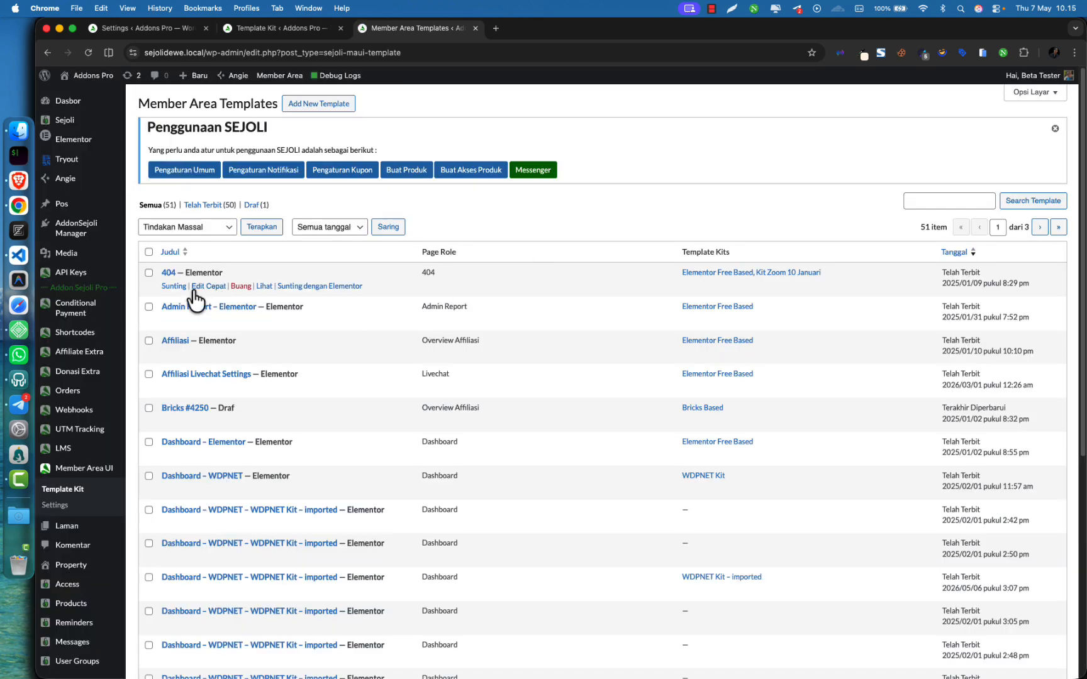
Confirm Elementor Free Based now lists 22 templates and edit Masterlayout Property in Elementor
scroll(268, 542, down, 10)
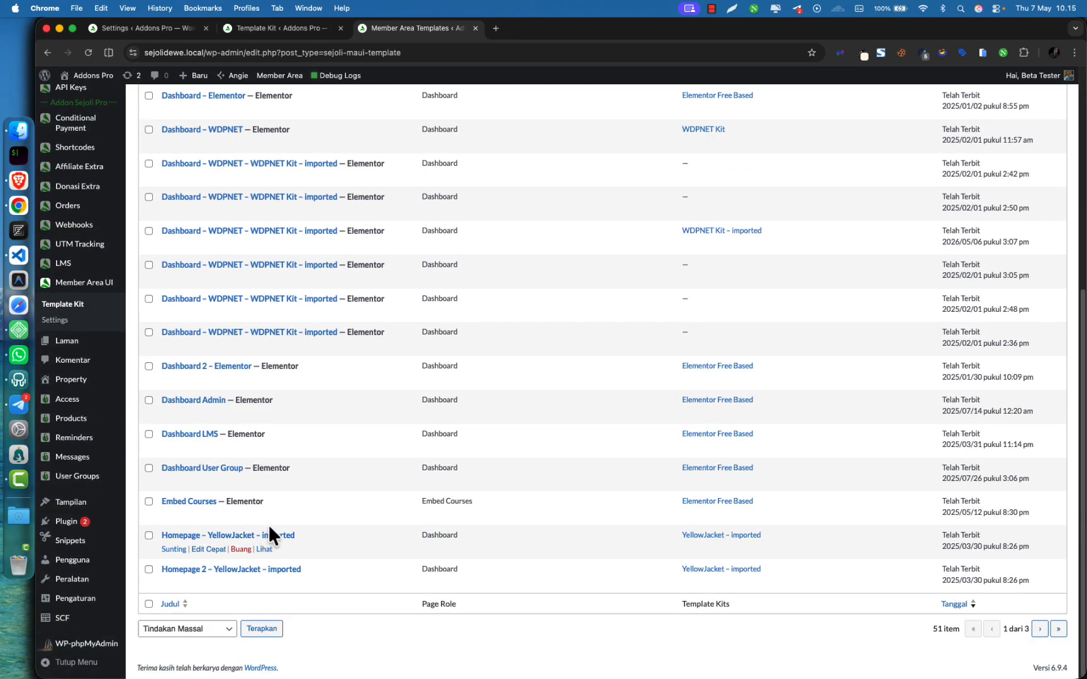
scroll(269, 521, up, 10)
click(67, 497)
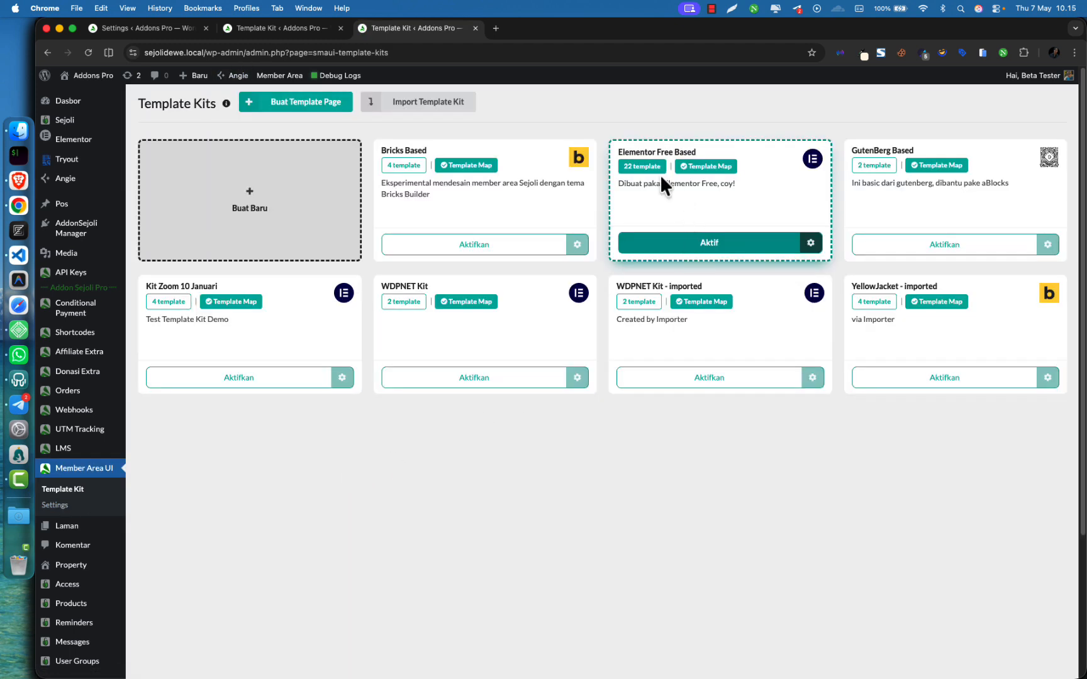
click(645, 167)
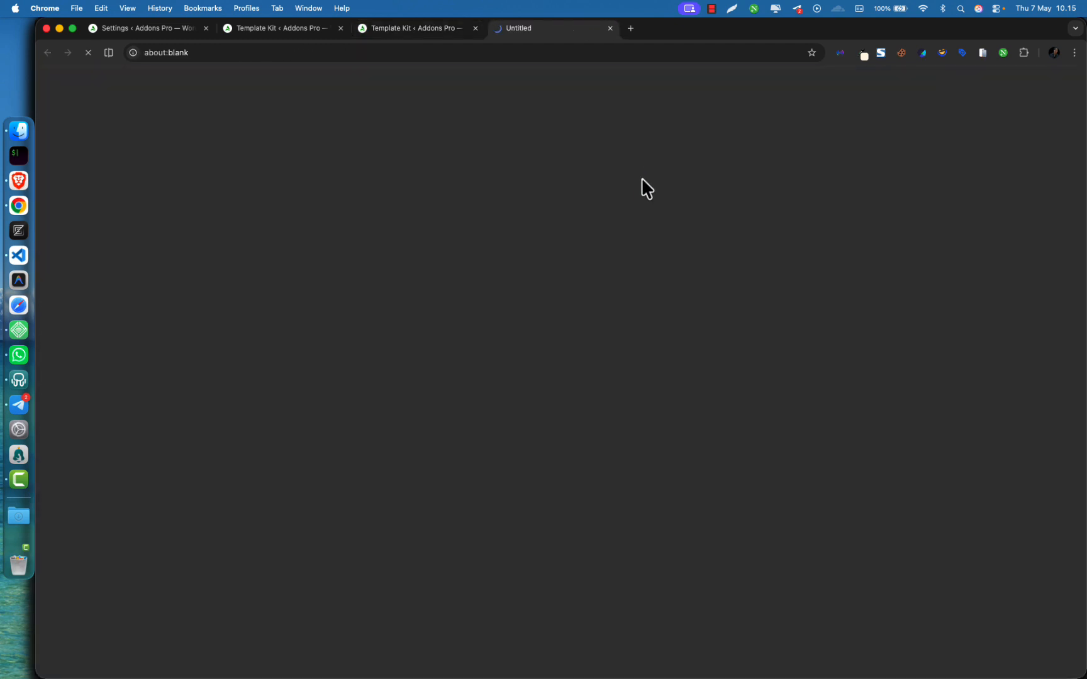
middle_click(425, 30)
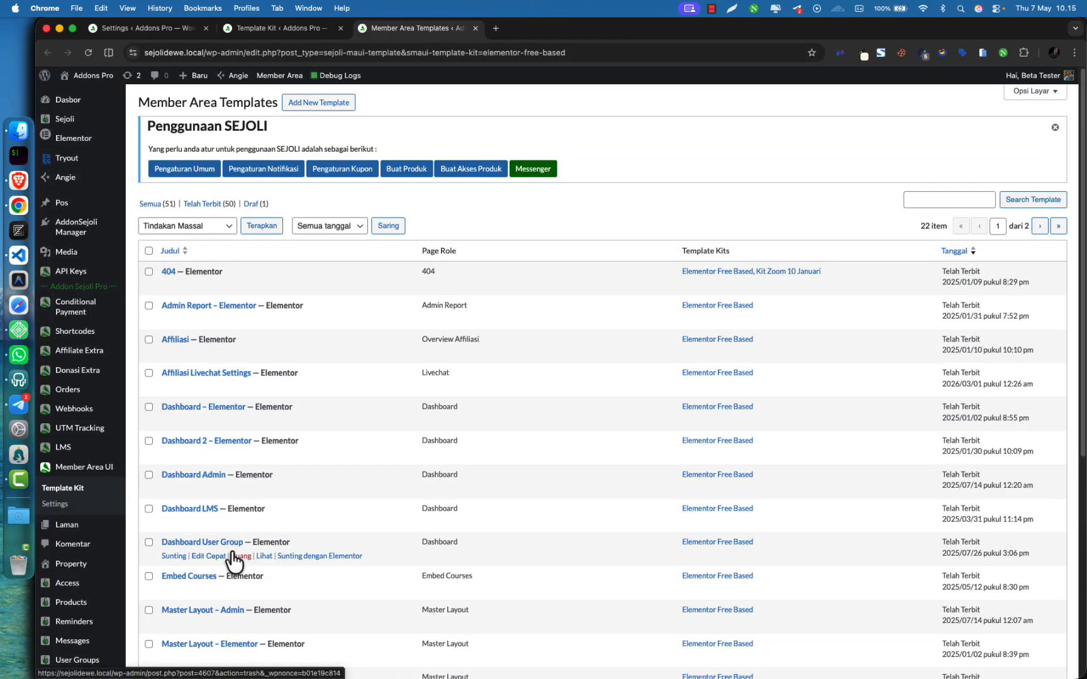
scroll(232, 557, down, 5)
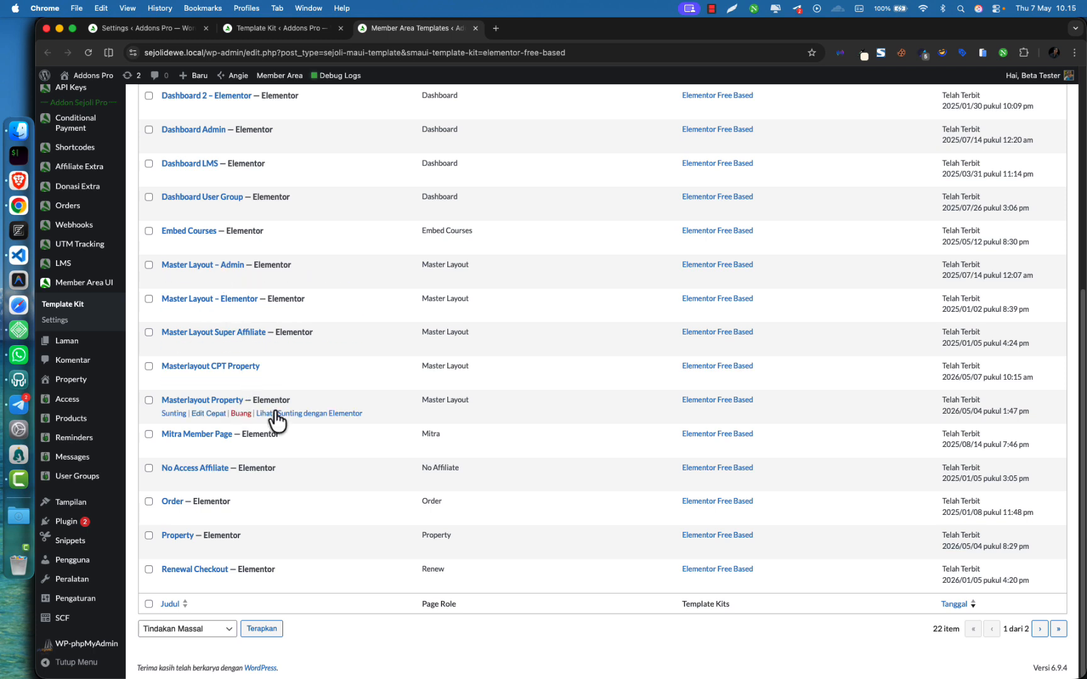
super+click(327, 414)
click(560, 29)
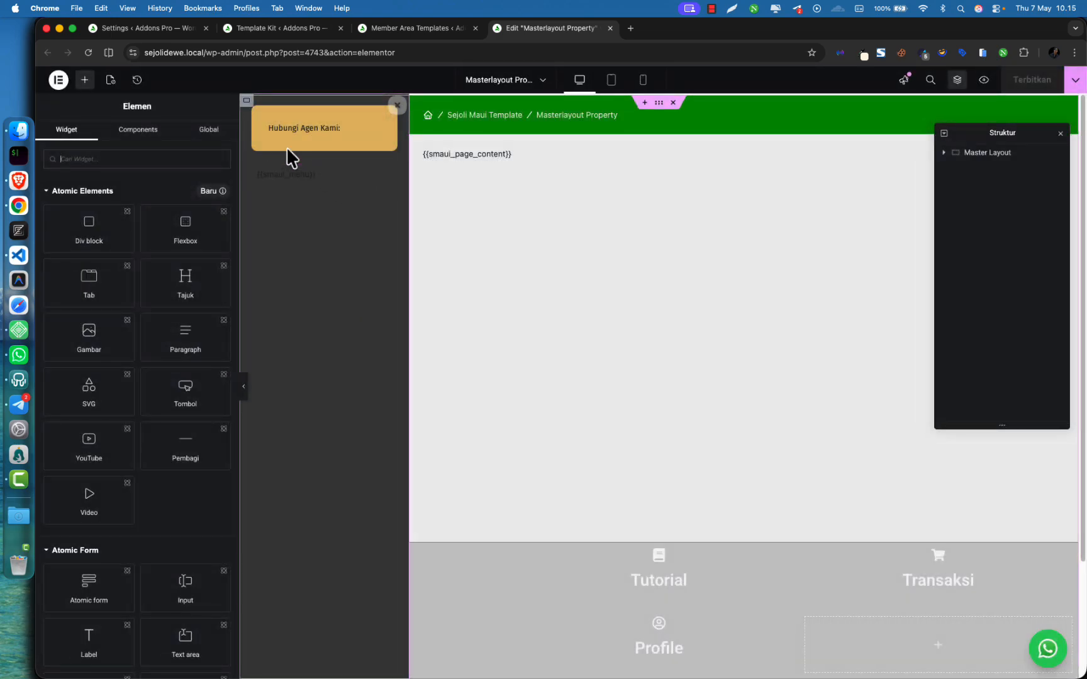
Inspect the Hubungi Agen Kami heading, {{smaui_menu}} and {{smaui_page_content}} elements, then return to Template Kits
click(409, 28)
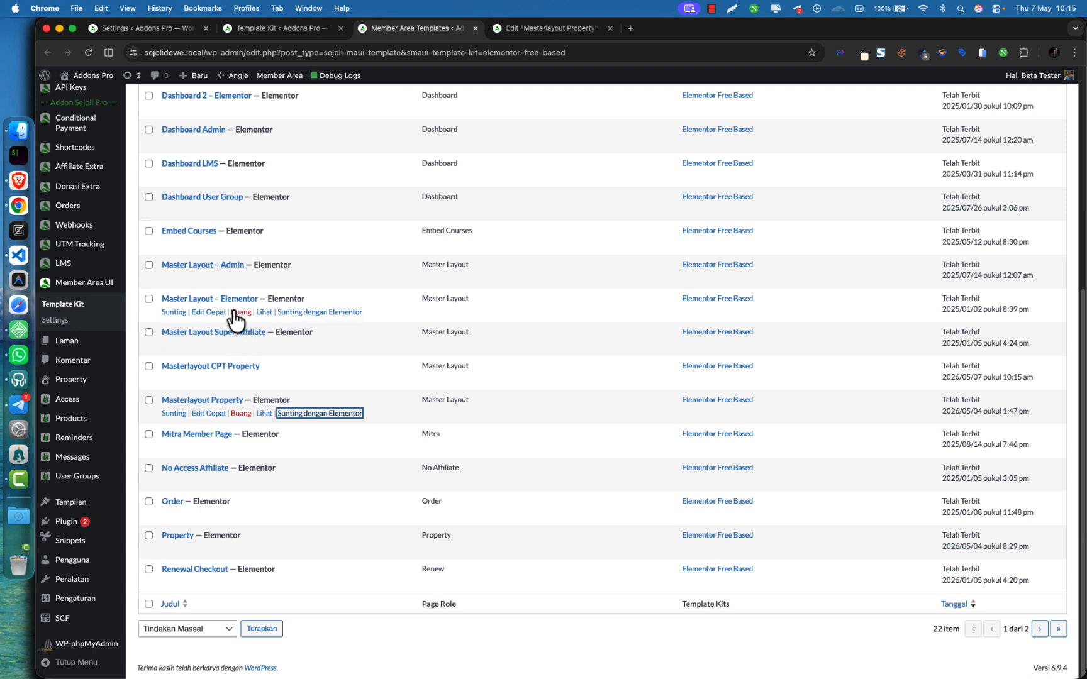
key(ctrl+Tab)
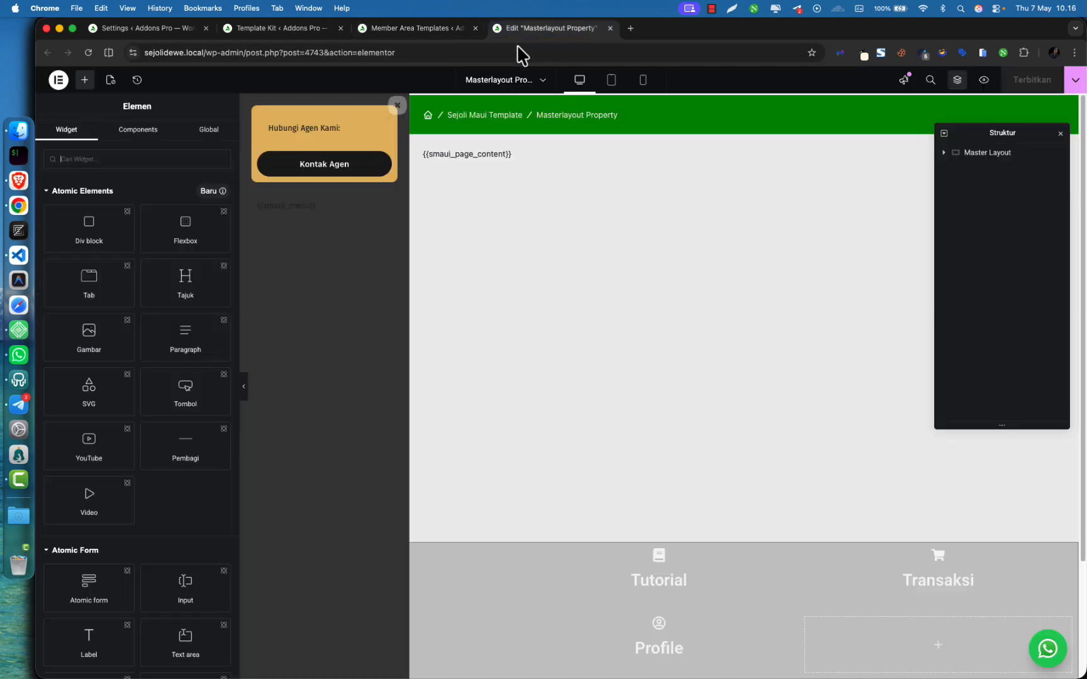
click(310, 131)
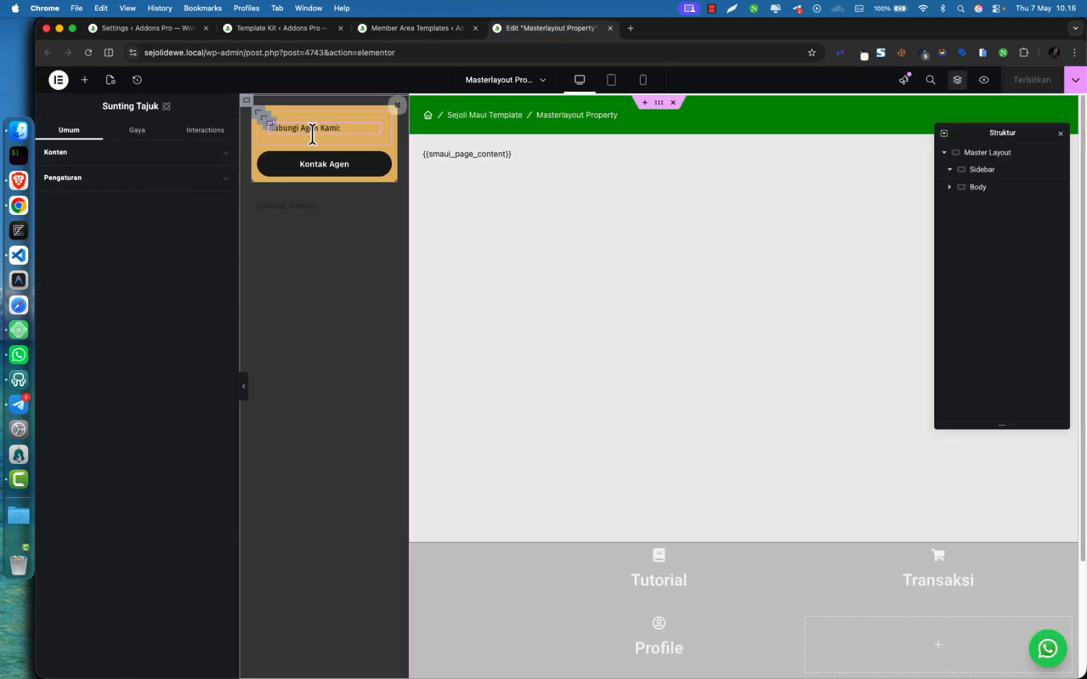
click(290, 208)
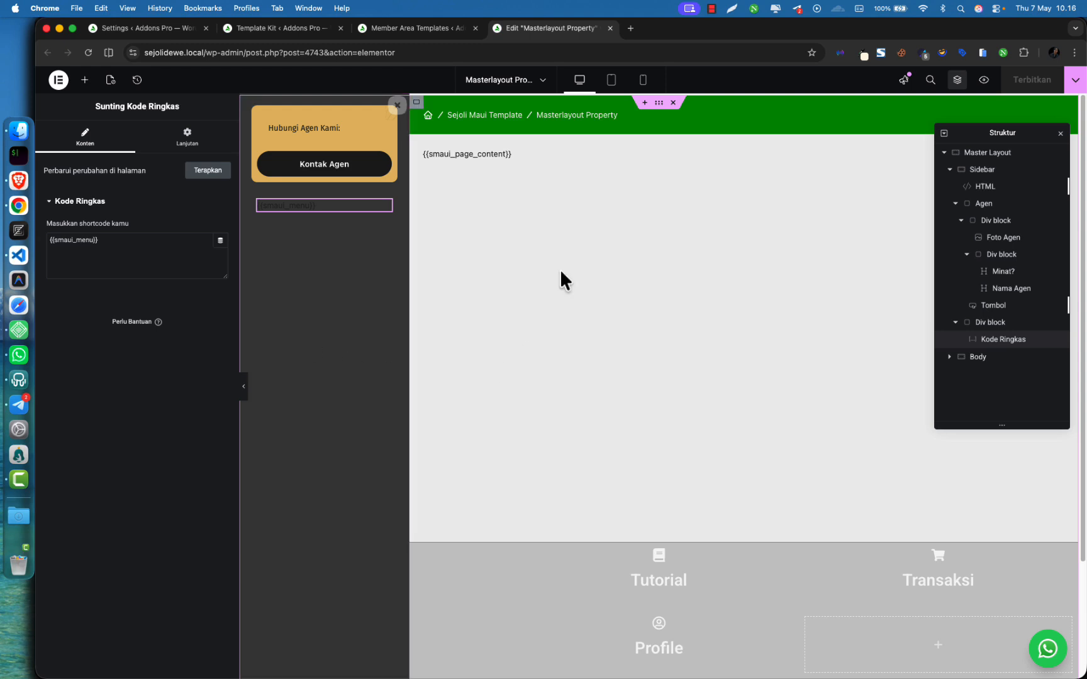
click(489, 157)
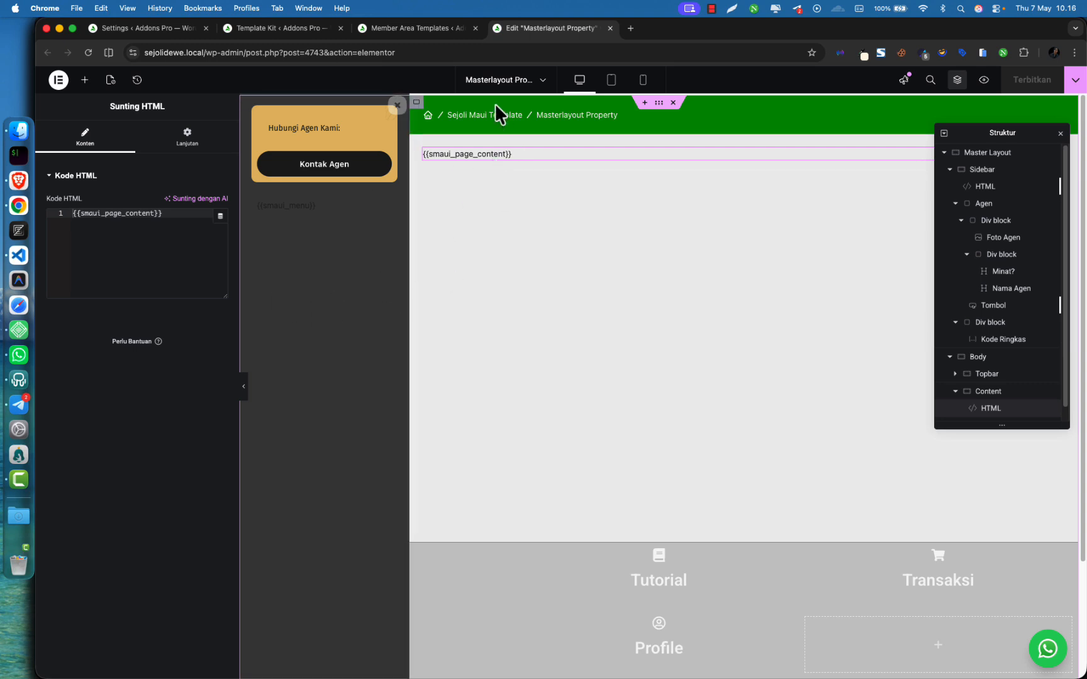
click(259, 29)
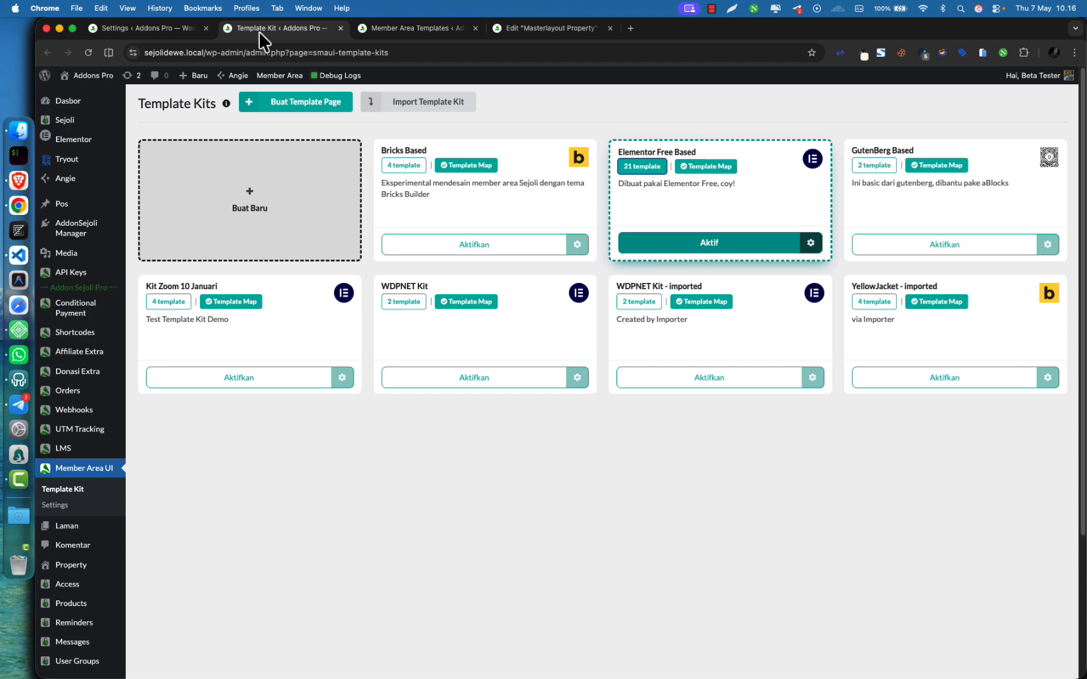
Close the Edit Masterlayout Property tab and go back to the Template Kit page
click(162, 29)
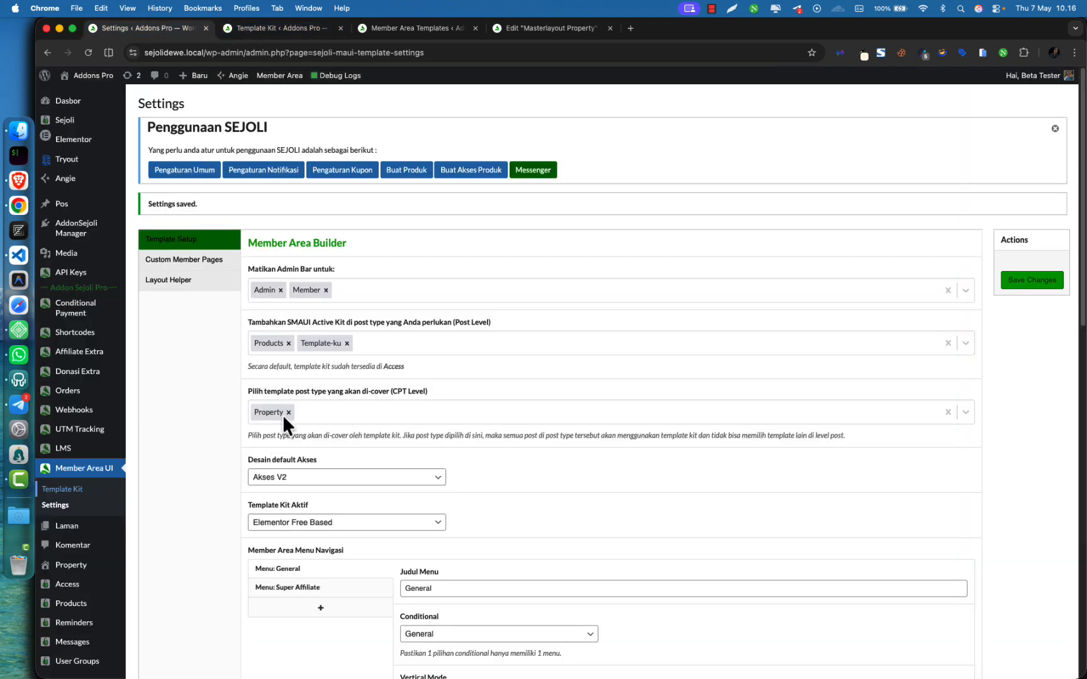
click(302, 29)
click(403, 29)
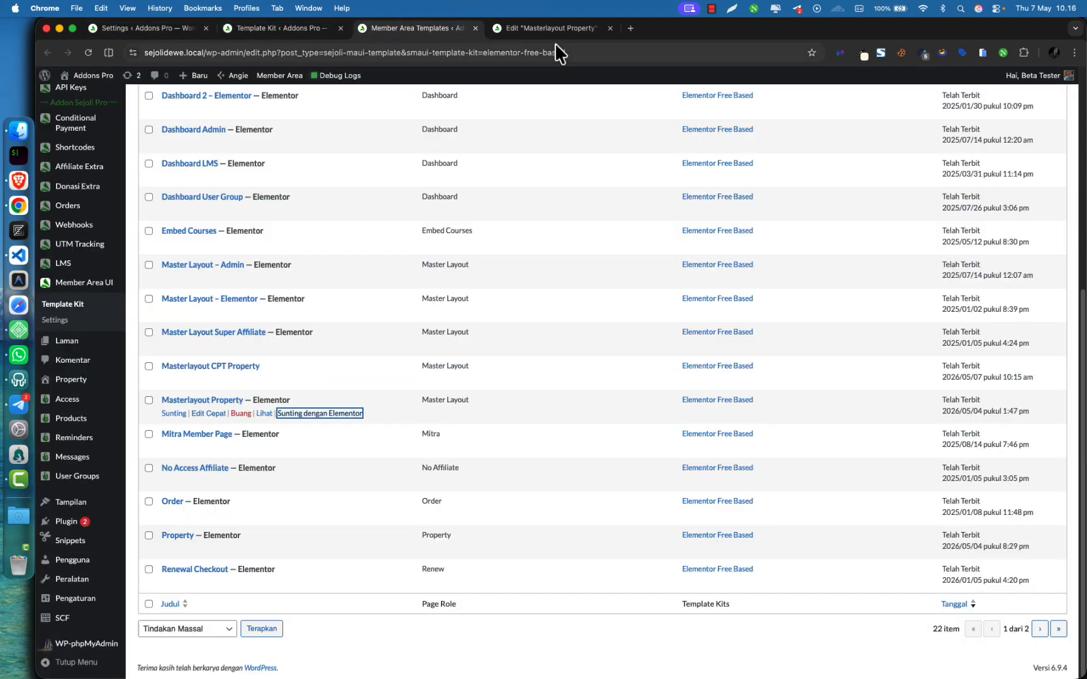
click(553, 29)
click(415, 28)
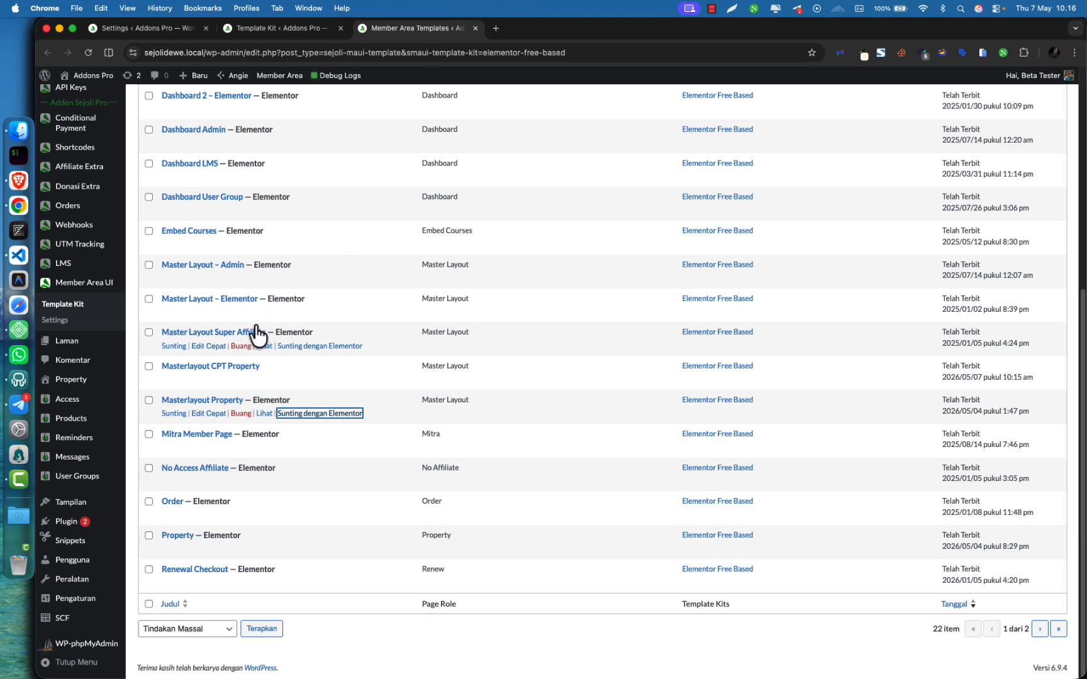
click(305, 29)
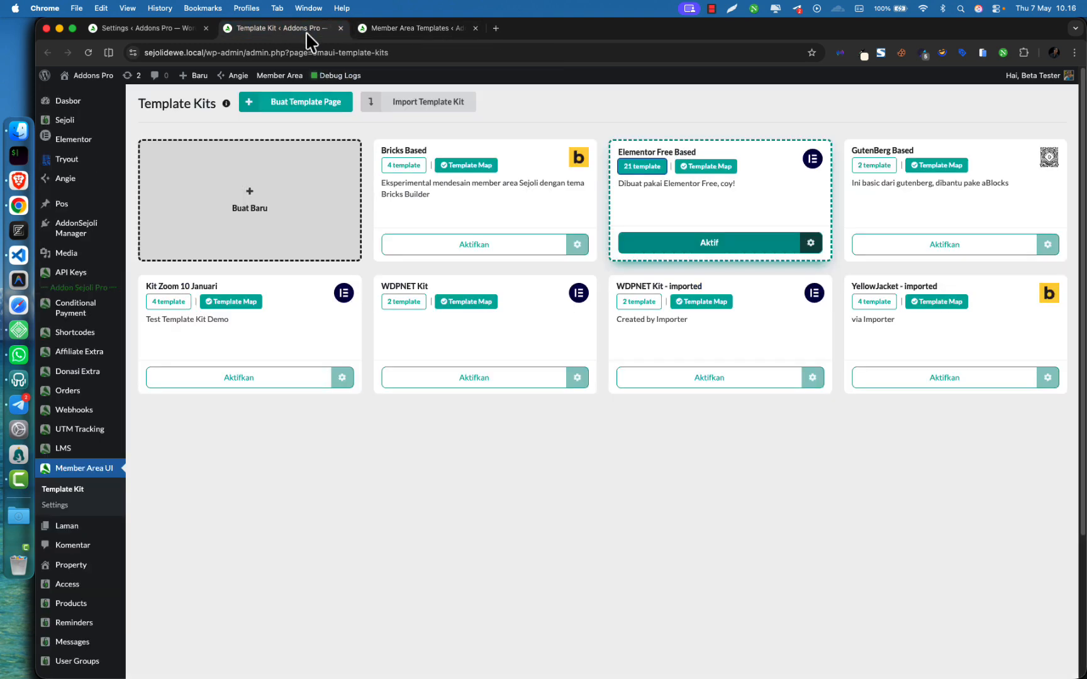
click(695, 168)
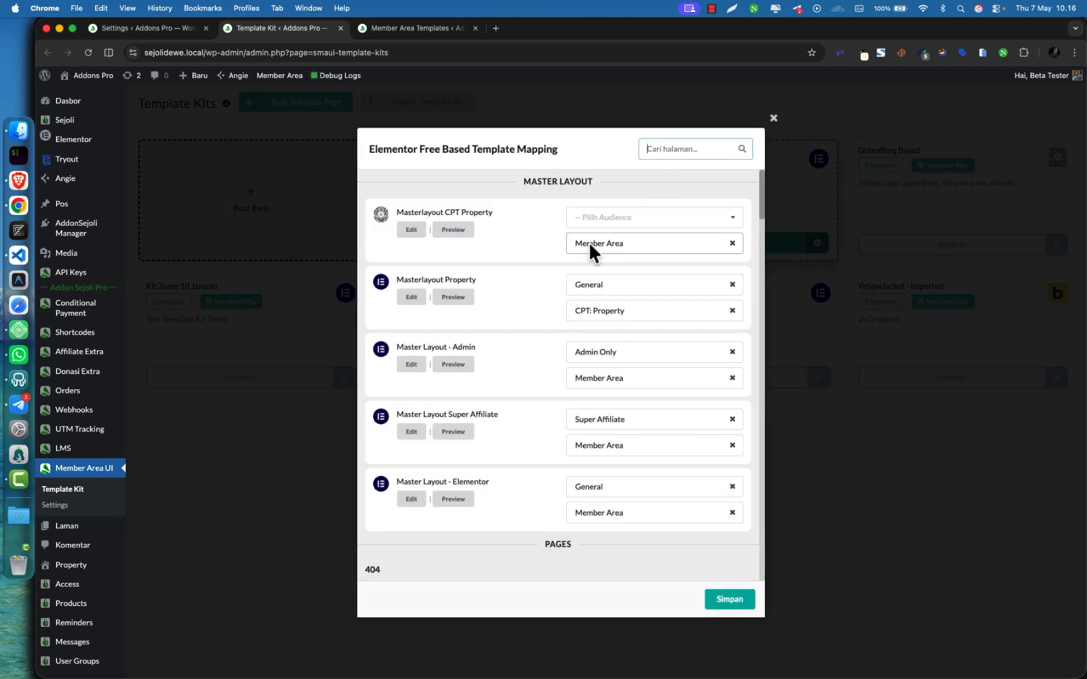
click(599, 284)
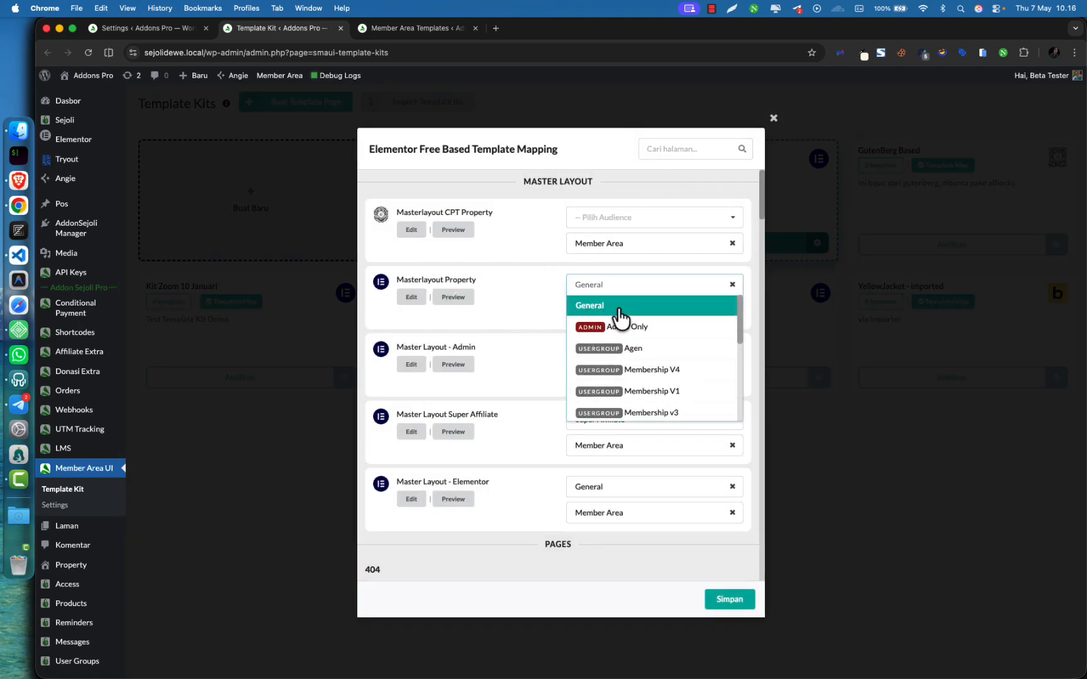
scroll(643, 377, down, 2)
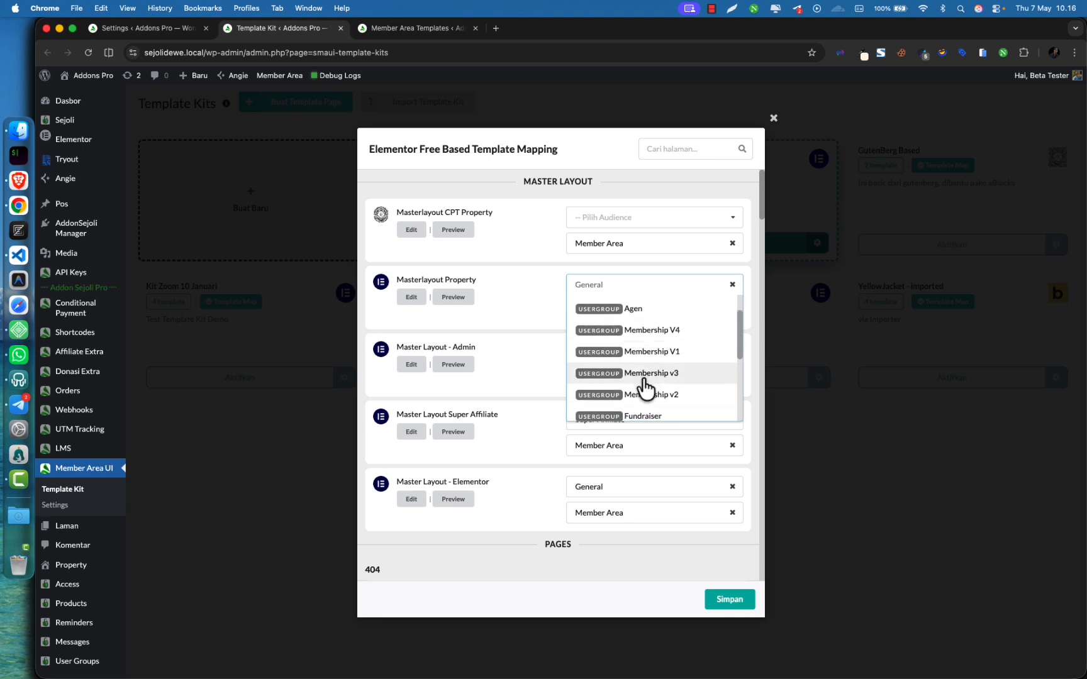
scroll(644, 378, up, 2)
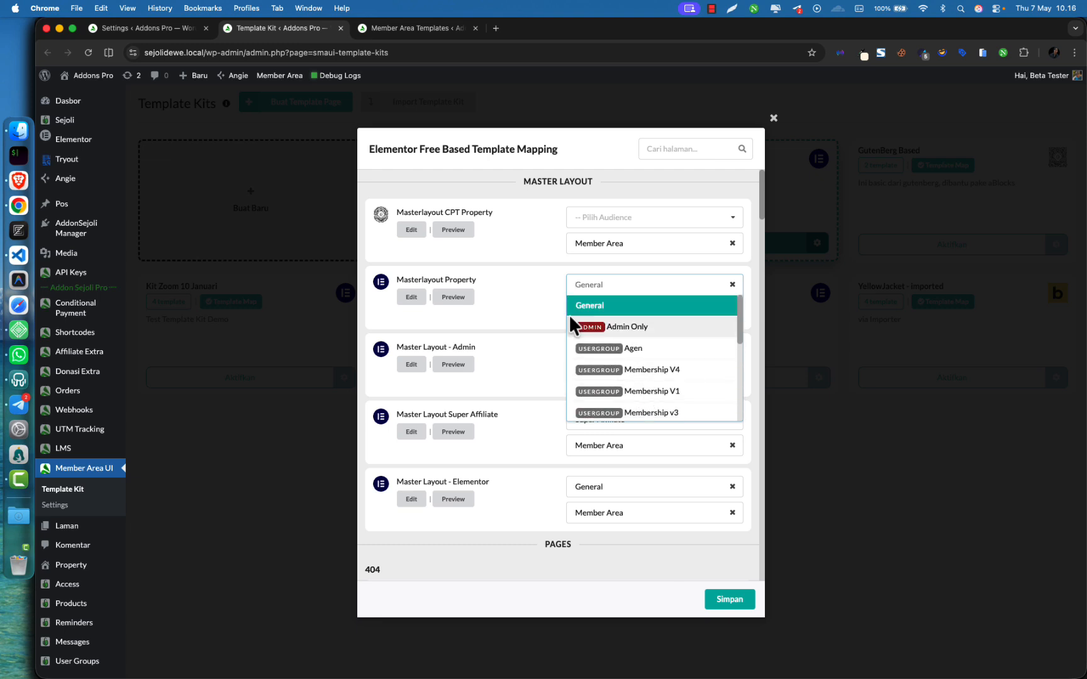
click(546, 313)
click(595, 311)
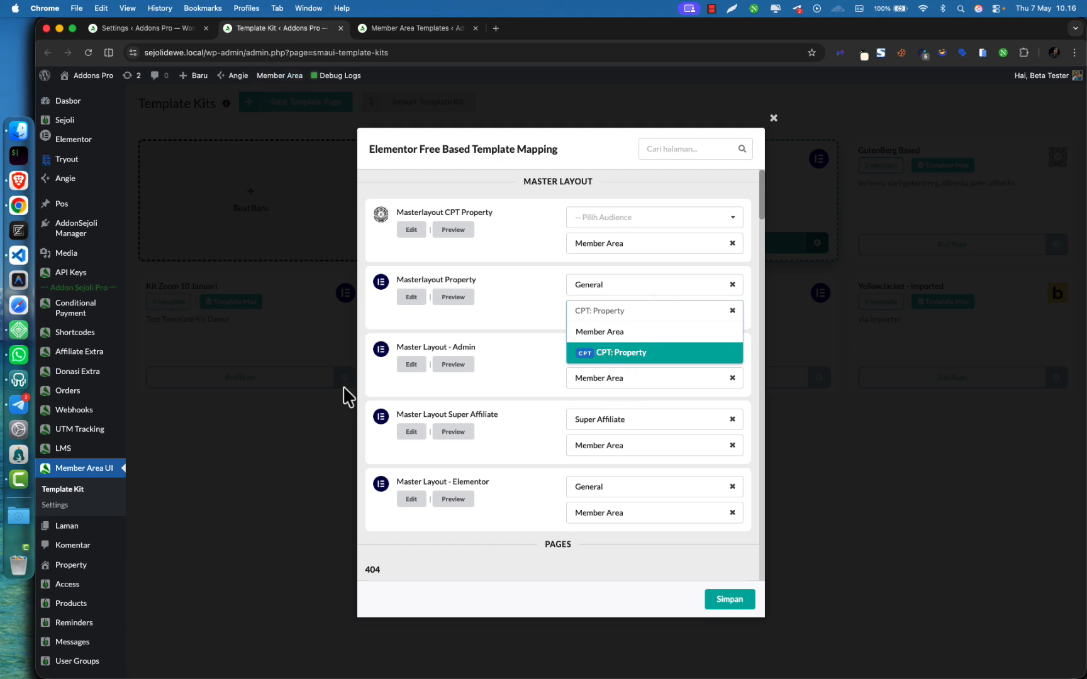
click(134, 30)
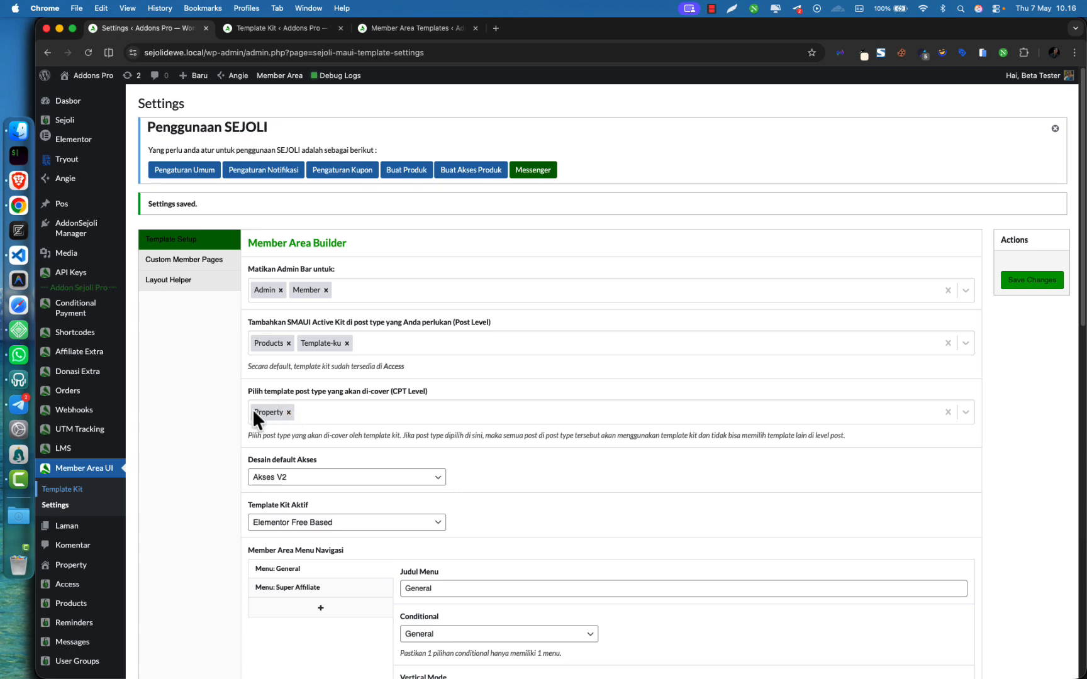
click(301, 29)
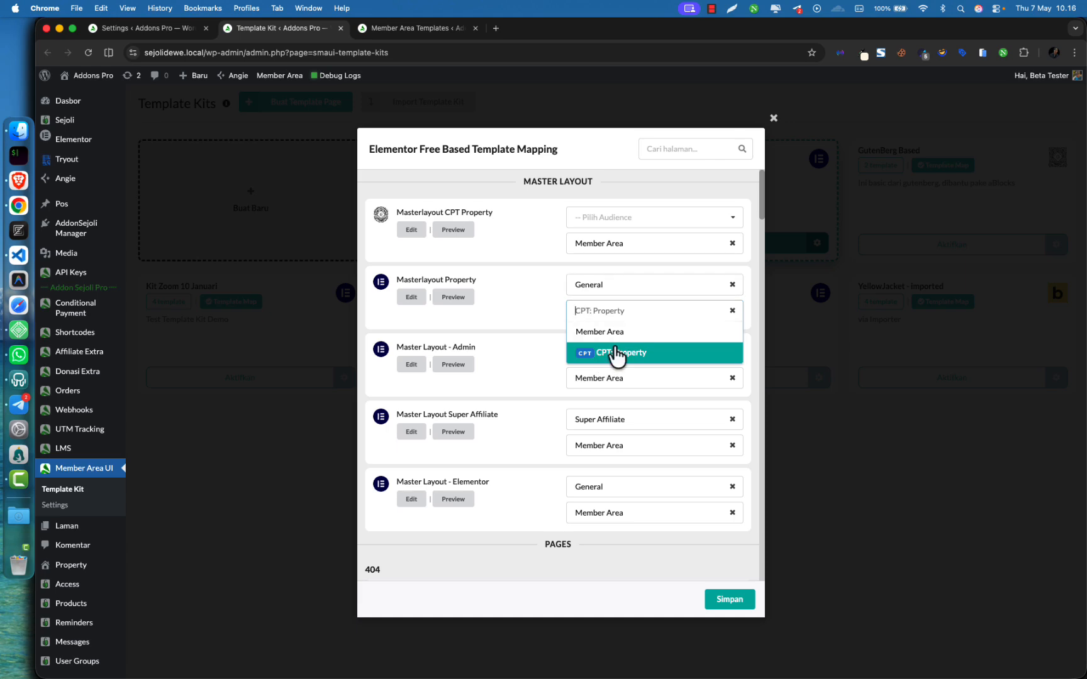
click(614, 355)
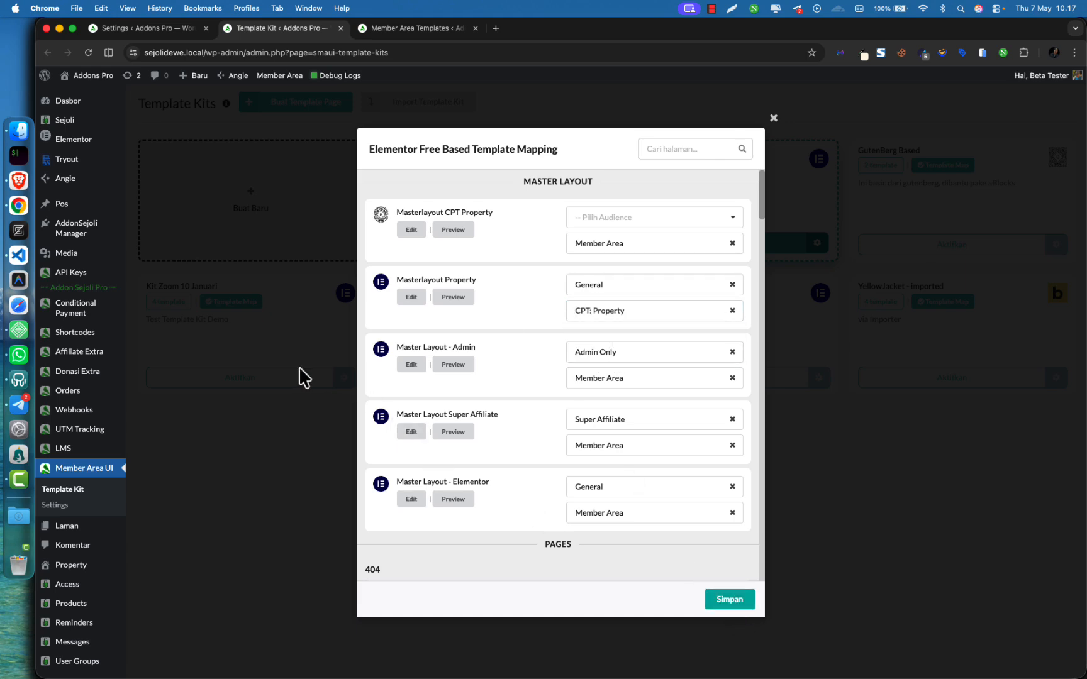
click(774, 118)
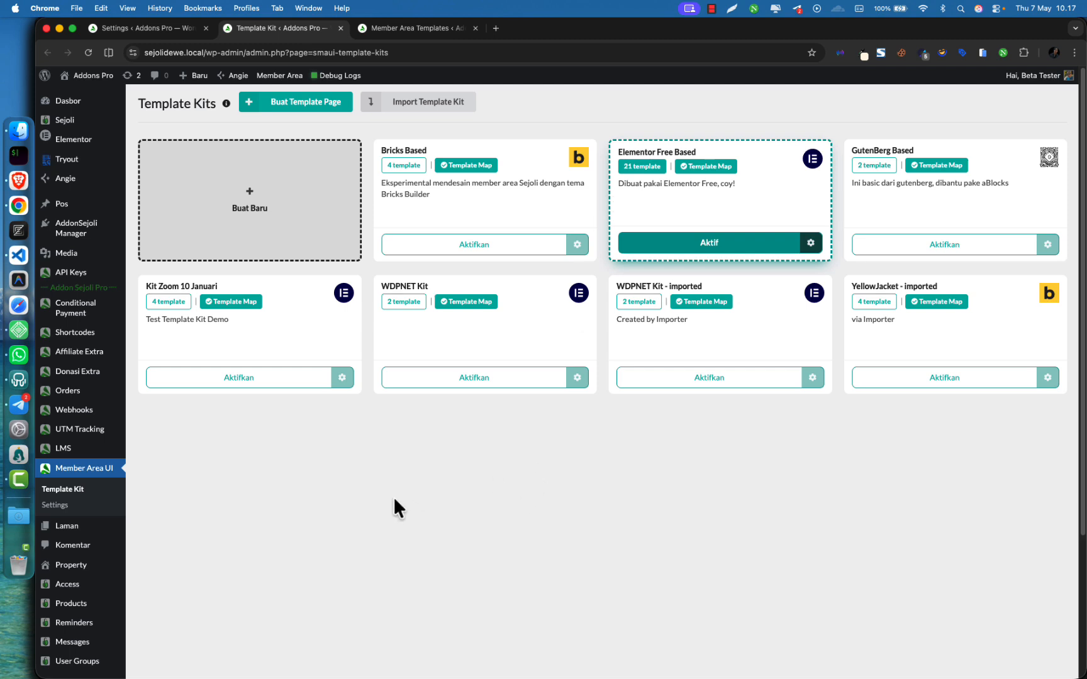
mouse_move(93, 146)
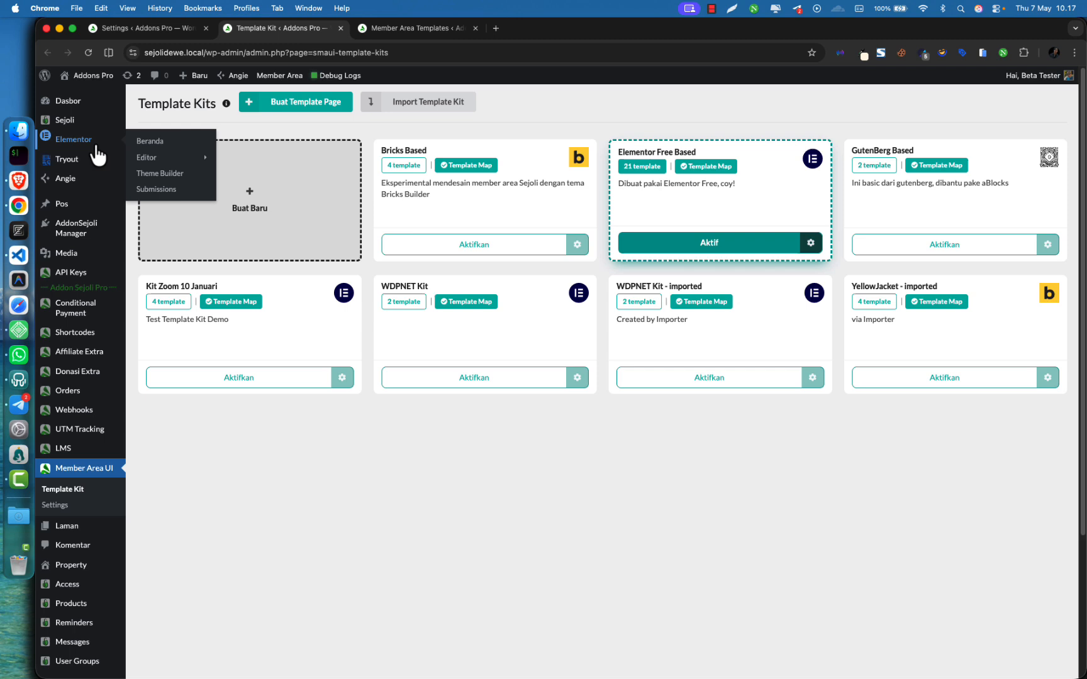
Filter Theme Builder to Single Post templates and edit Elementor Single Post #4736
super+click(146, 175)
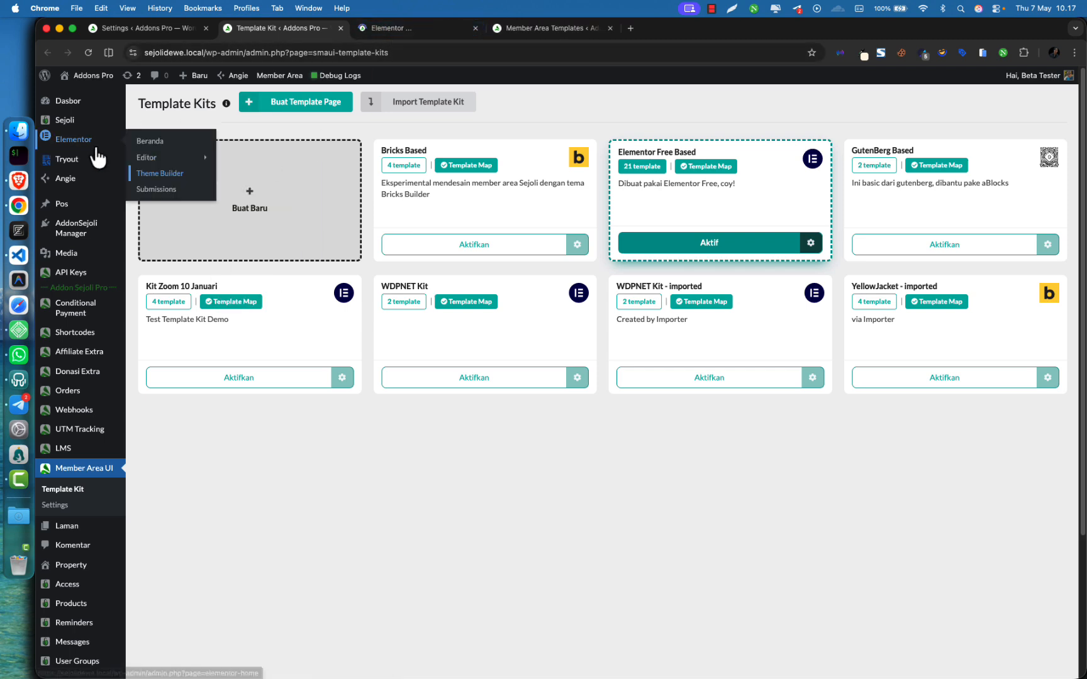
click(439, 31)
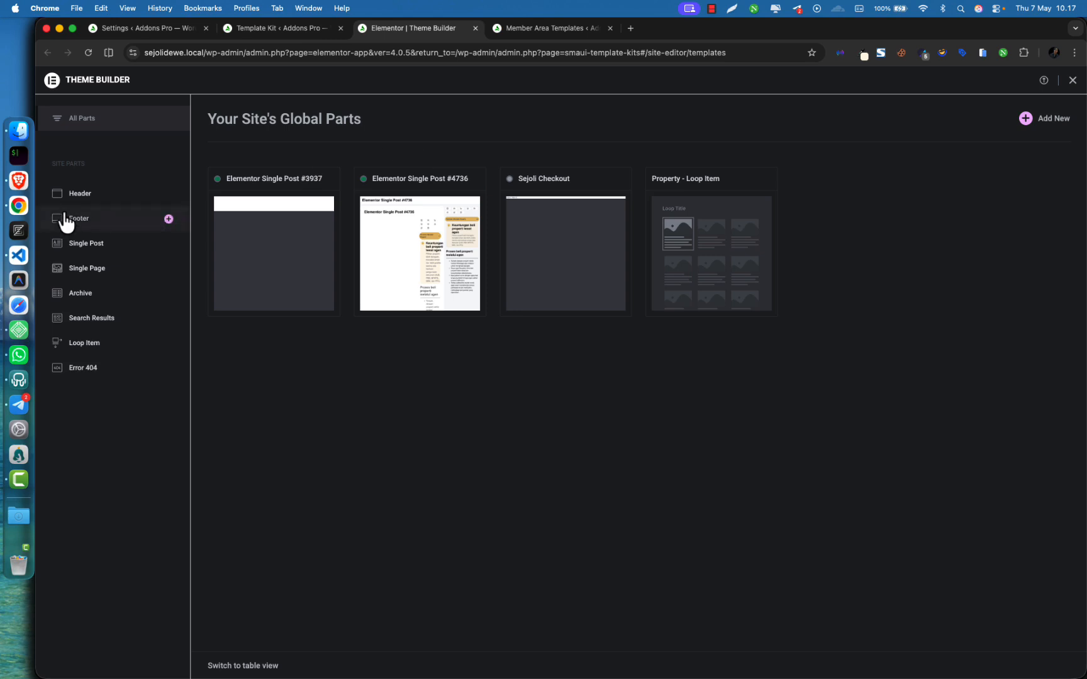
click(93, 274)
click(88, 249)
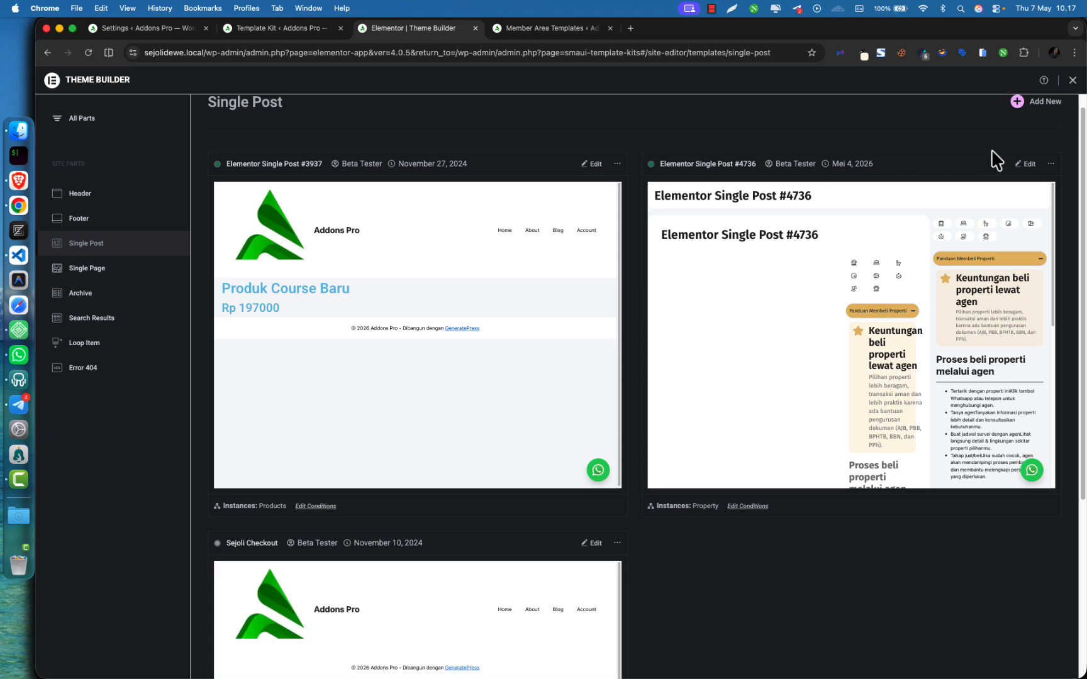
click(1021, 167)
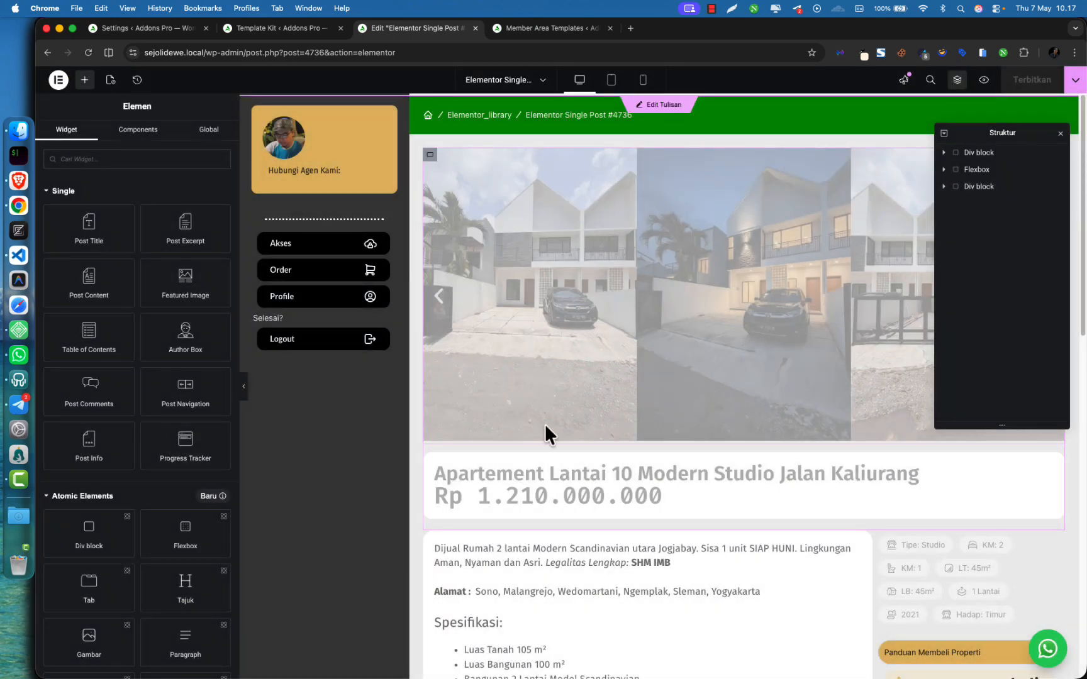
Review the #4736 template's Page Settings, then expand the Terbitkan publishing options
scroll(545, 426, down, 6)
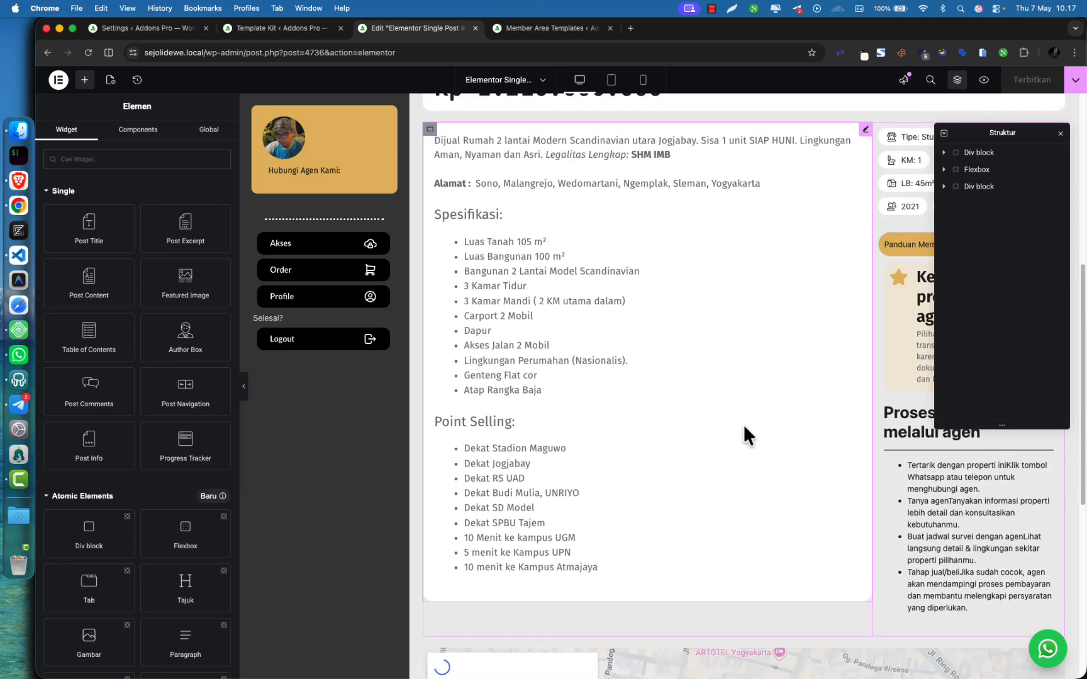
scroll(743, 424, up, 3)
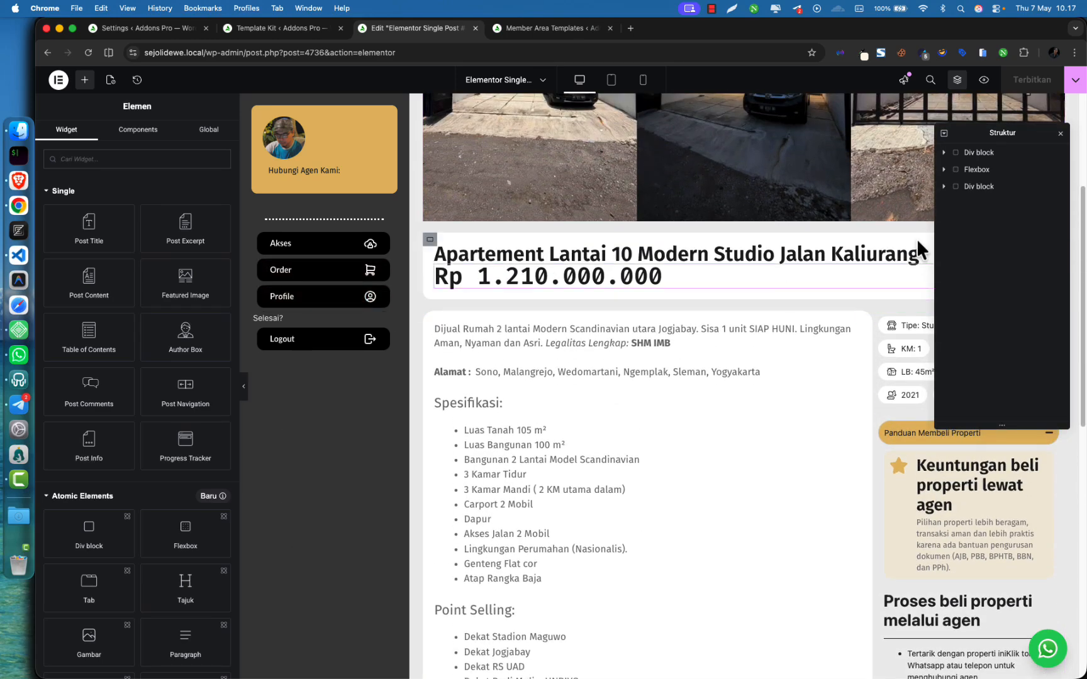
click(111, 81)
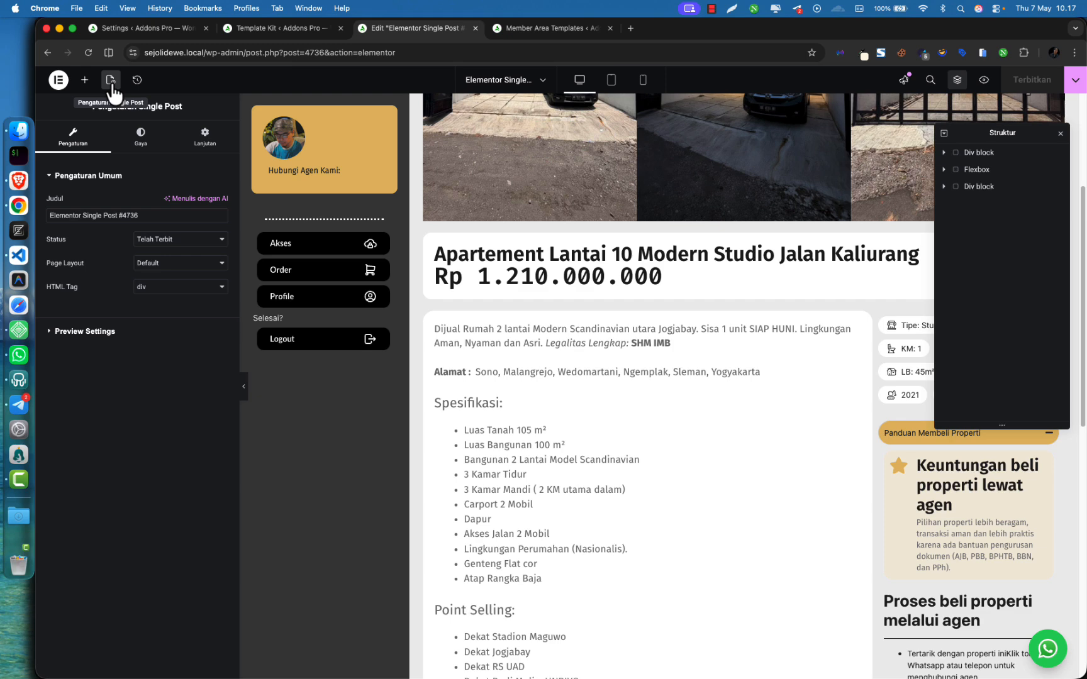
click(84, 80)
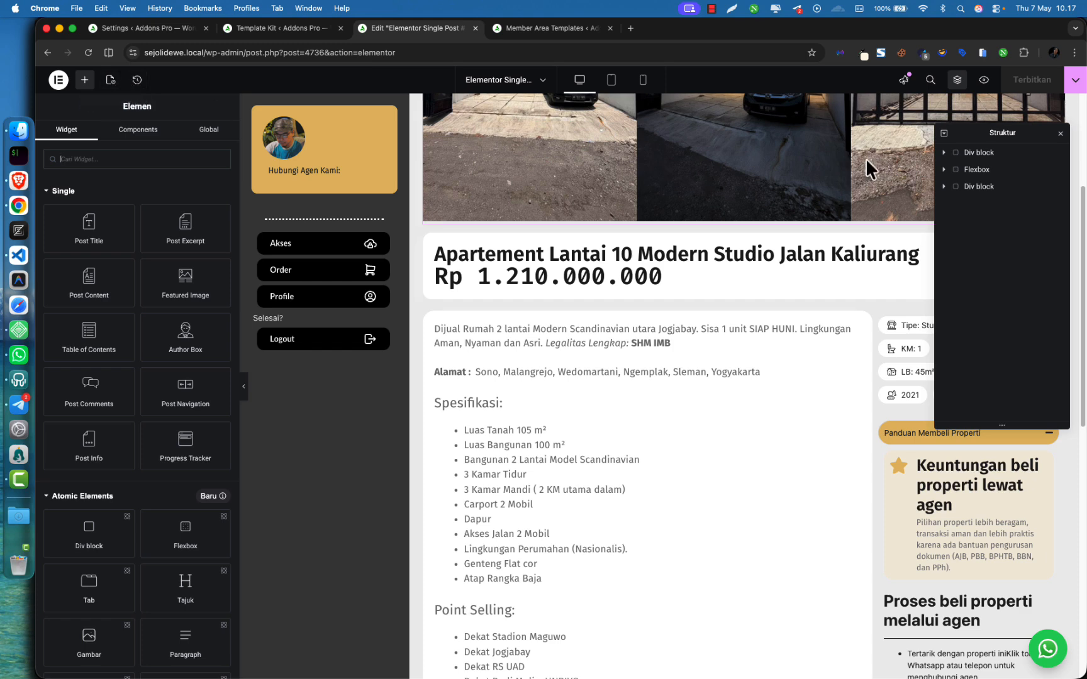
click(1074, 85)
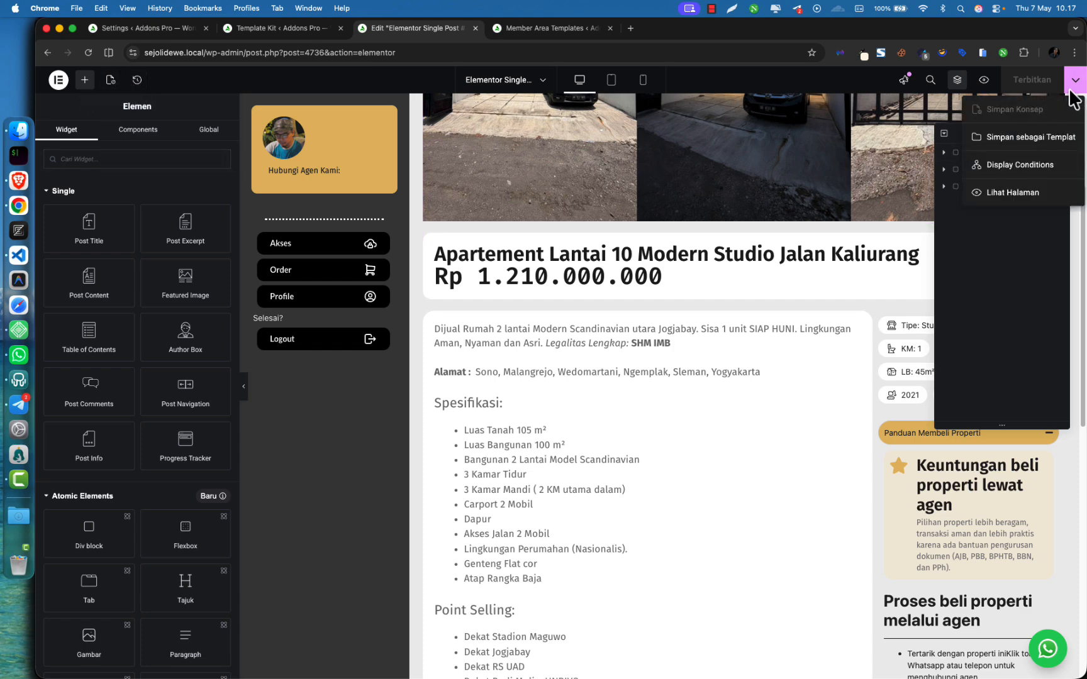
click(985, 166)
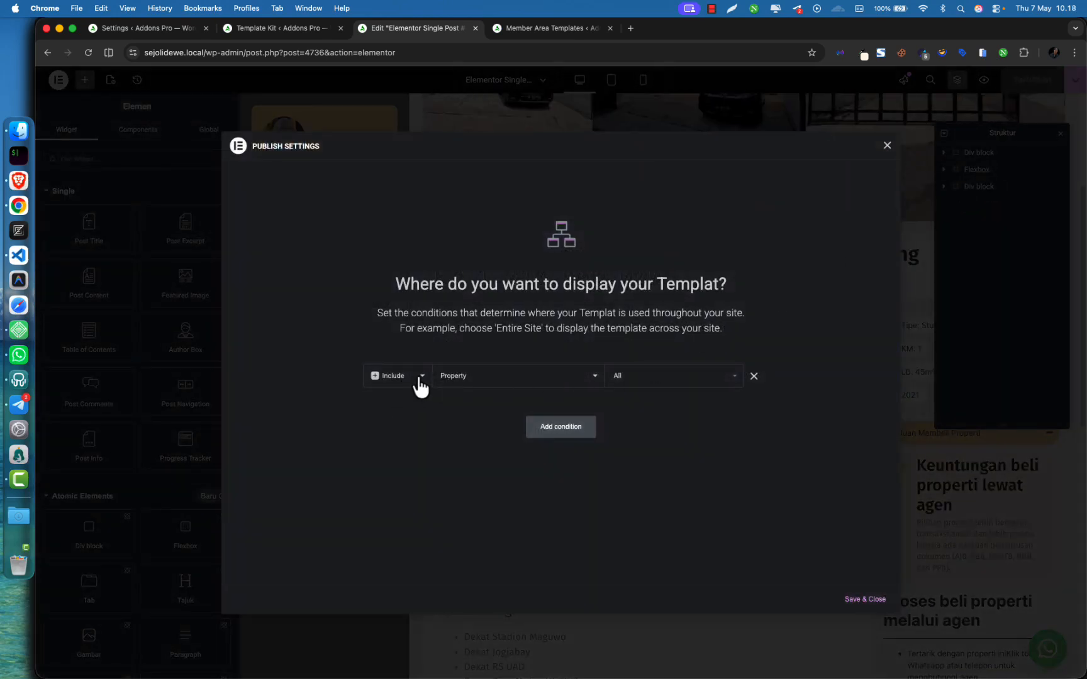
click(489, 381)
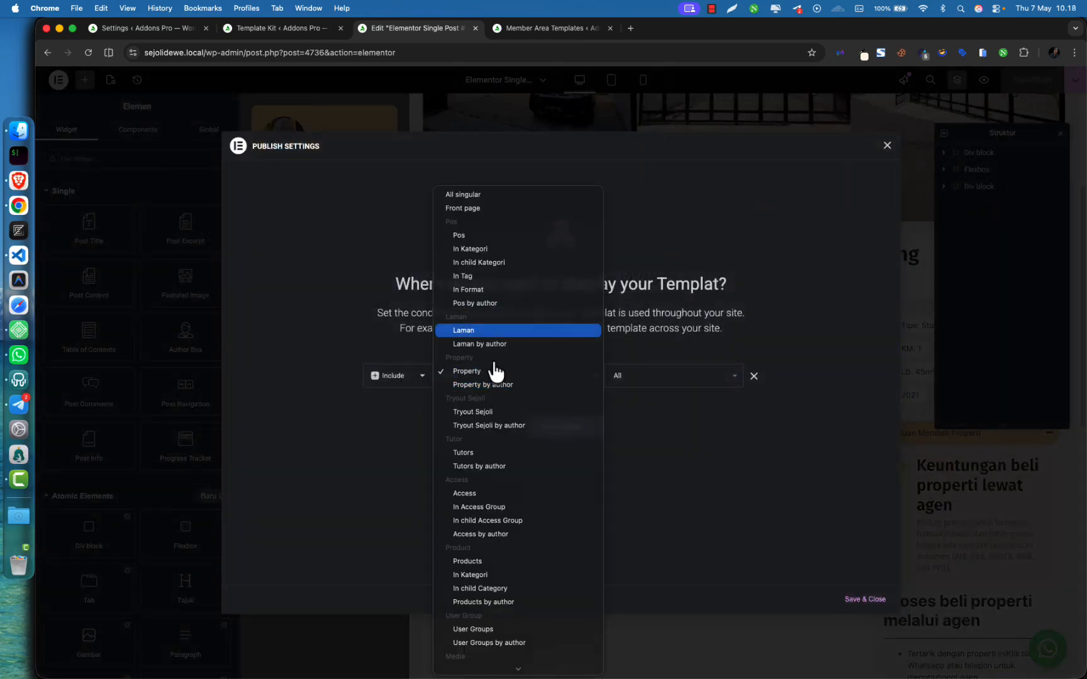
click(694, 427)
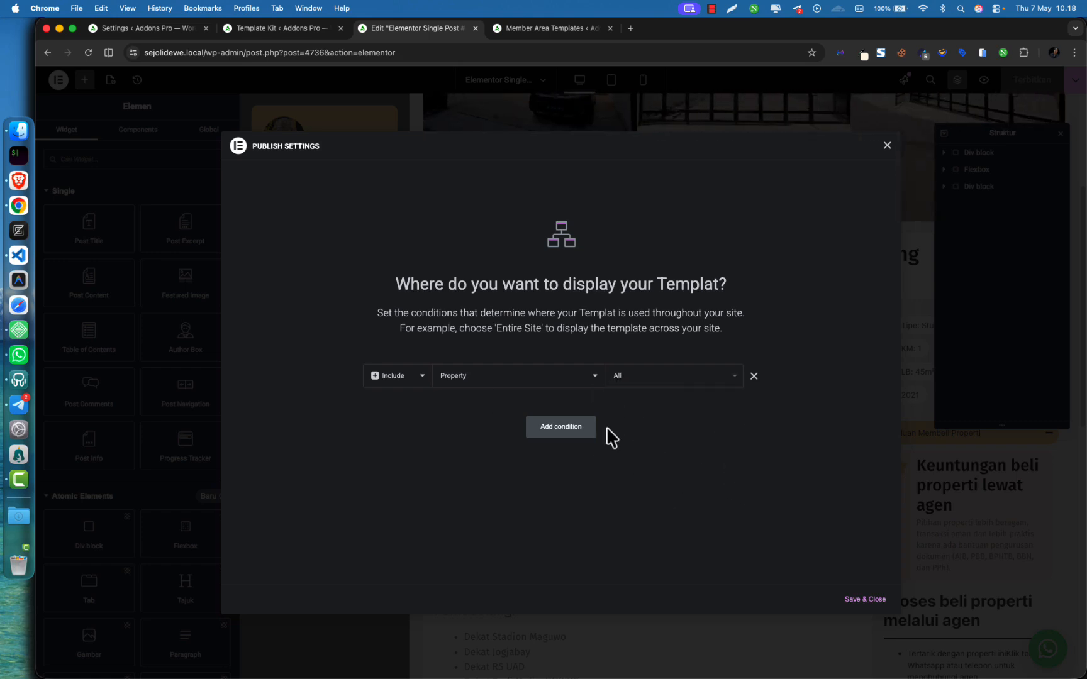
click(887, 145)
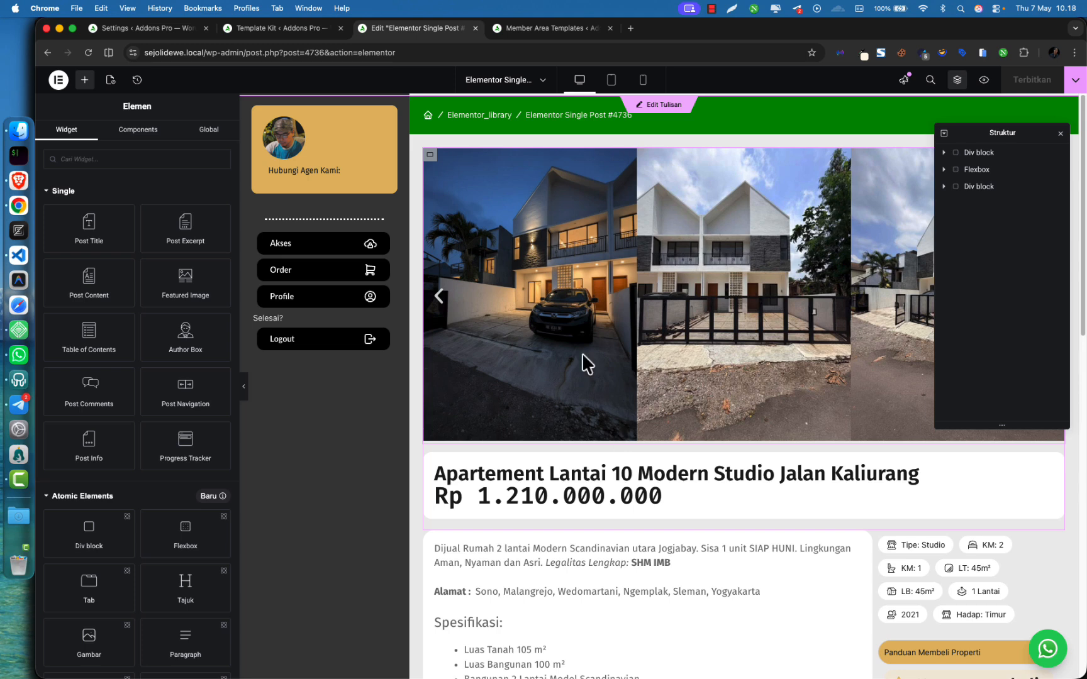
Check the member area on the live site, then open All Property listings in a new tab
click(533, 36)
super+click(279, 75)
click(648, 32)
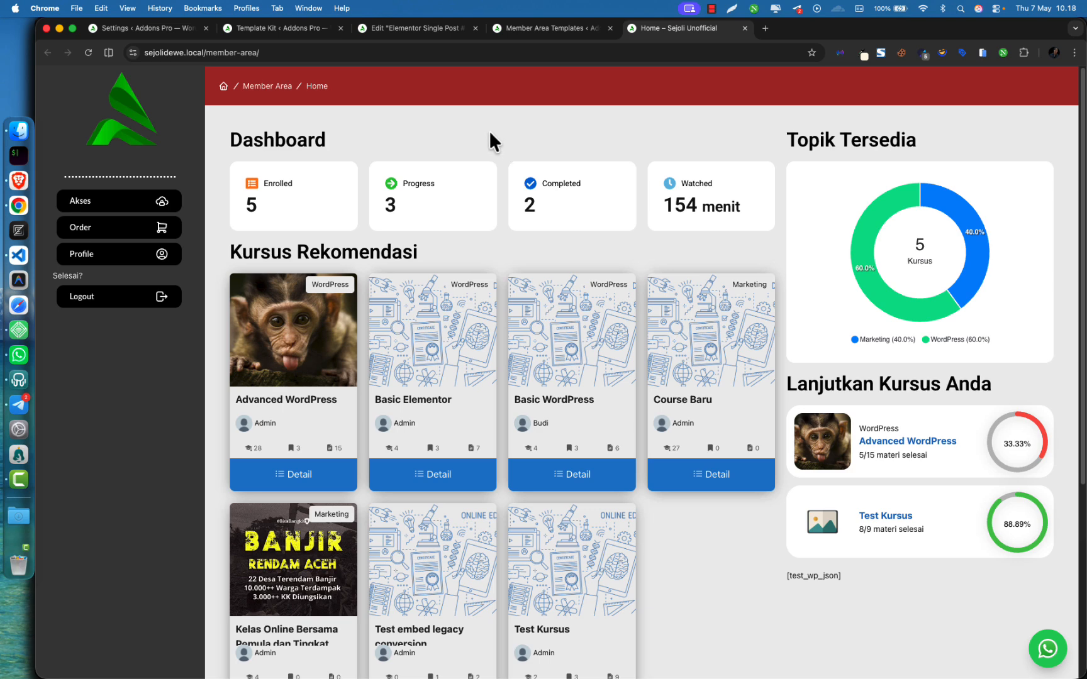
click(526, 28)
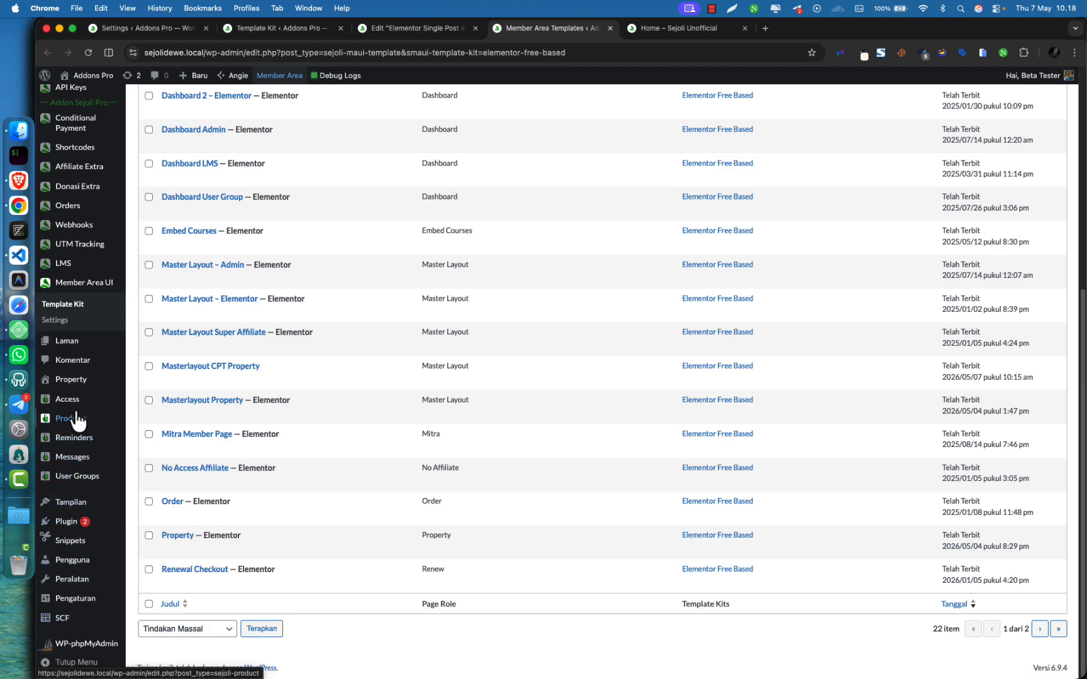
super+click(81, 391)
click(773, 32)
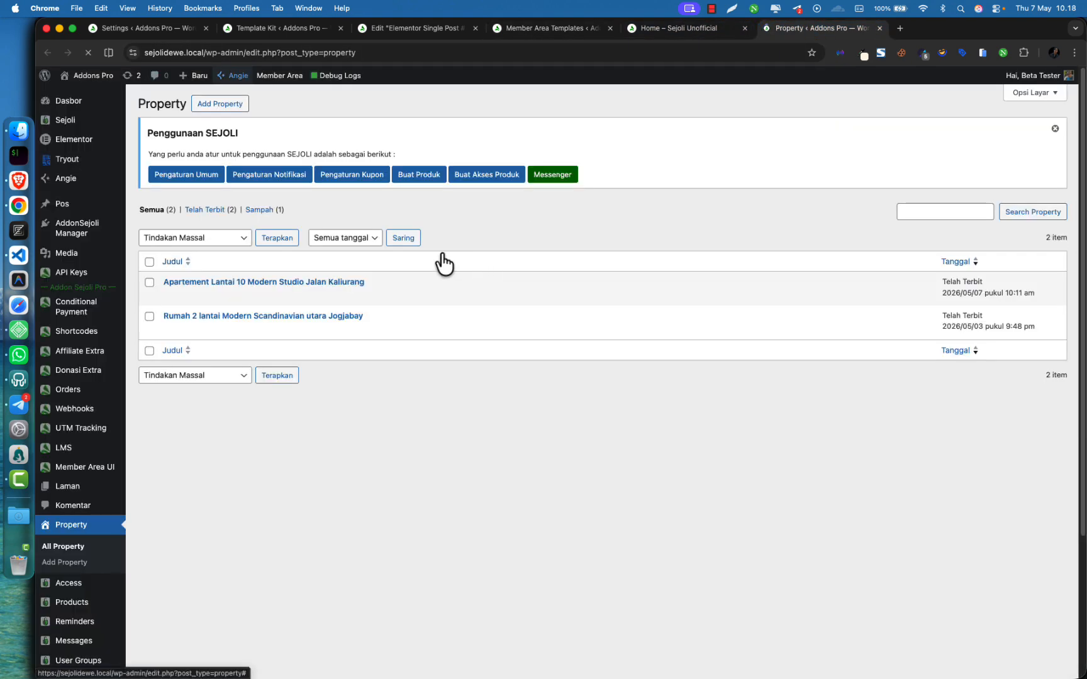
View the Apartement Lantai 10 listing live, comparing it against the member-area dashboard and scrolling through it
mouse_move(190, 300)
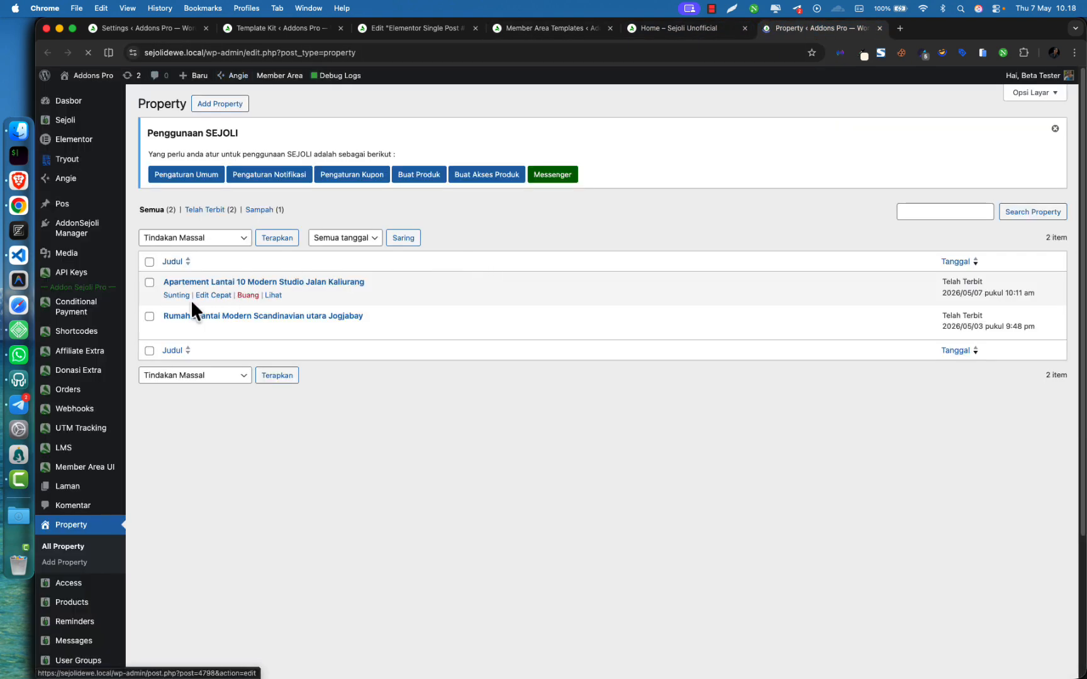
click(270, 296)
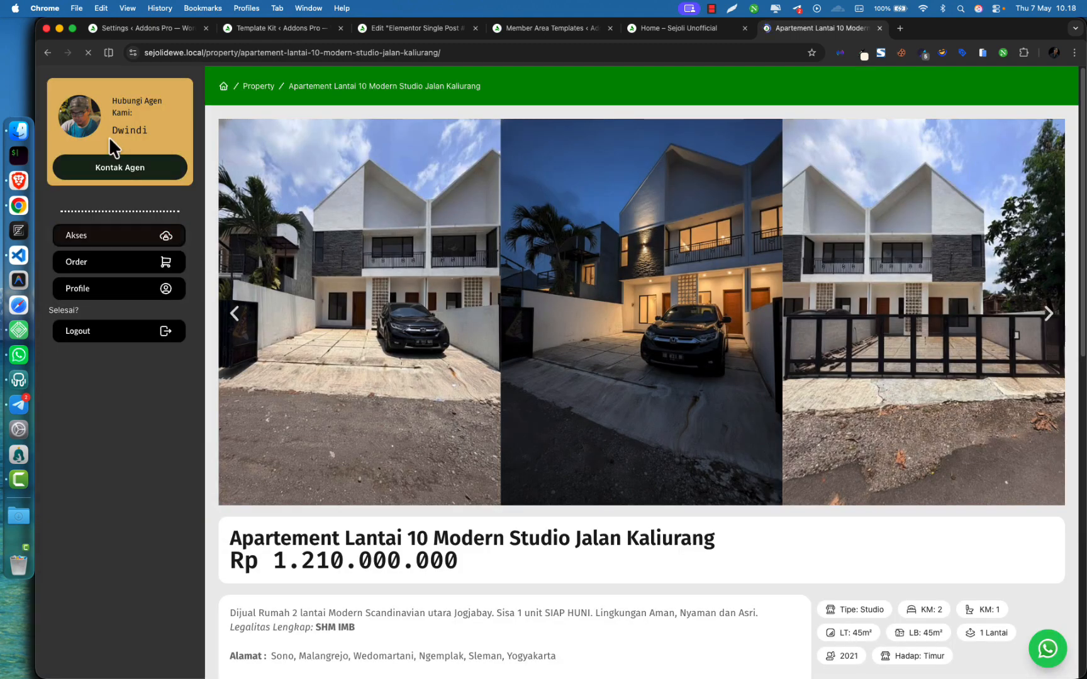
click(689, 28)
click(810, 28)
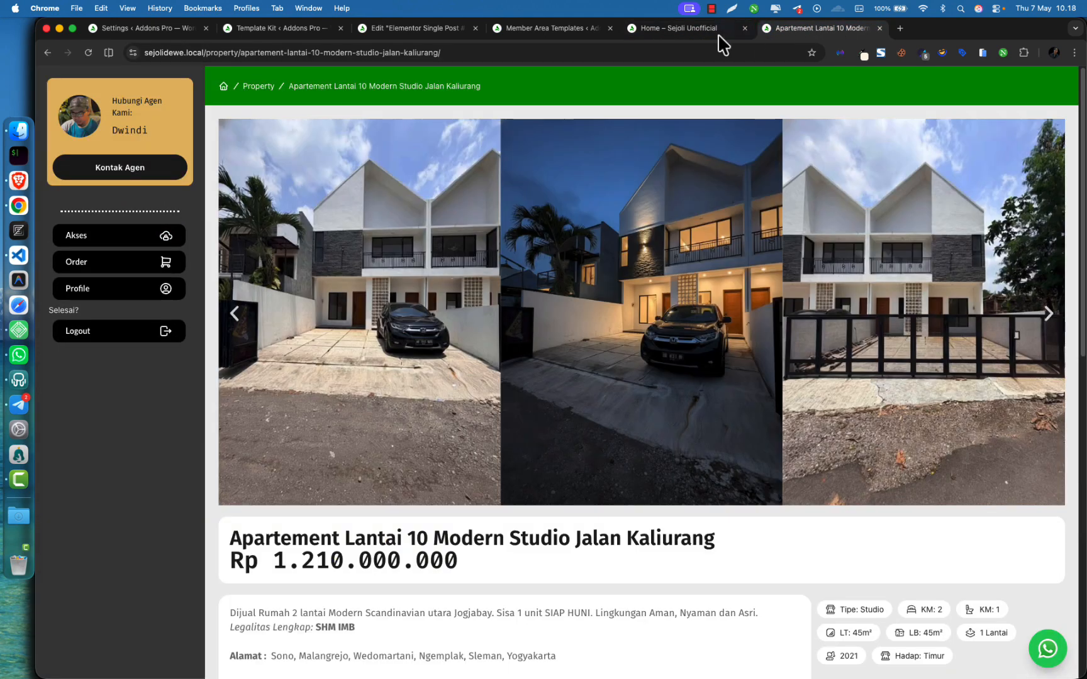
click(696, 36)
click(803, 37)
click(696, 36)
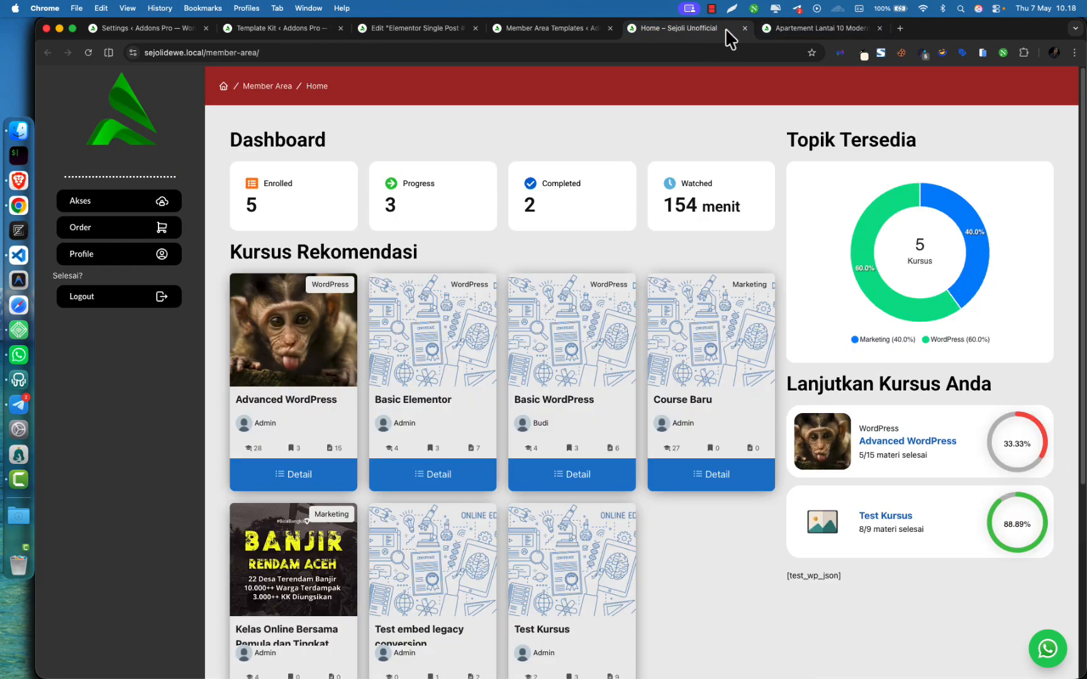
click(800, 36)
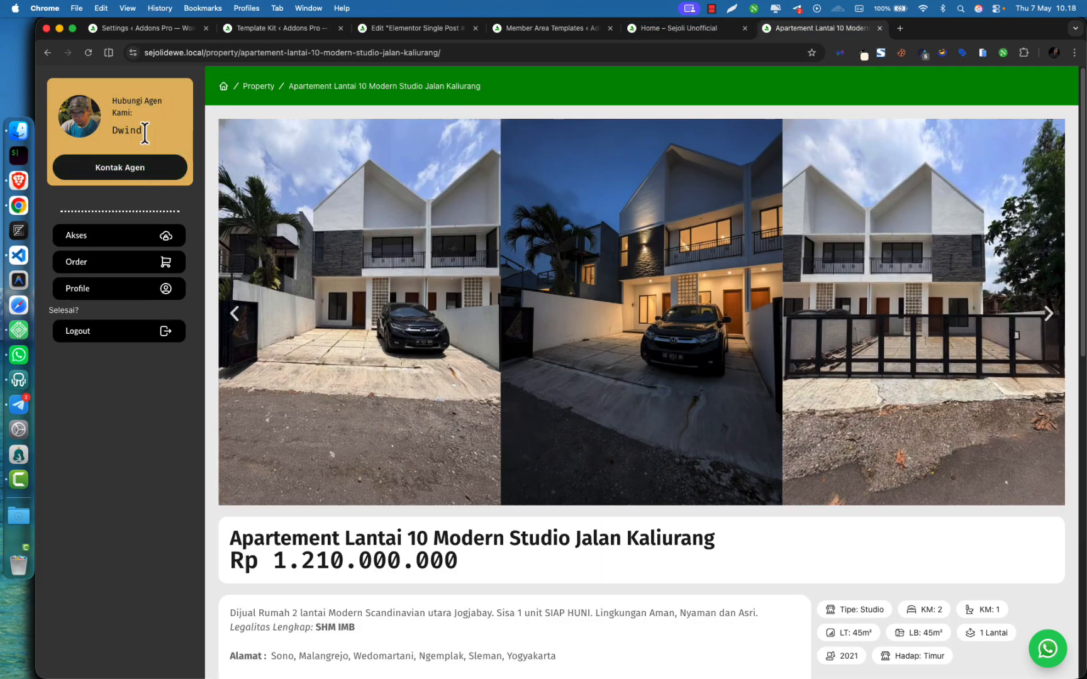
click(672, 31)
click(796, 28)
scroll(573, 503, down, 15)
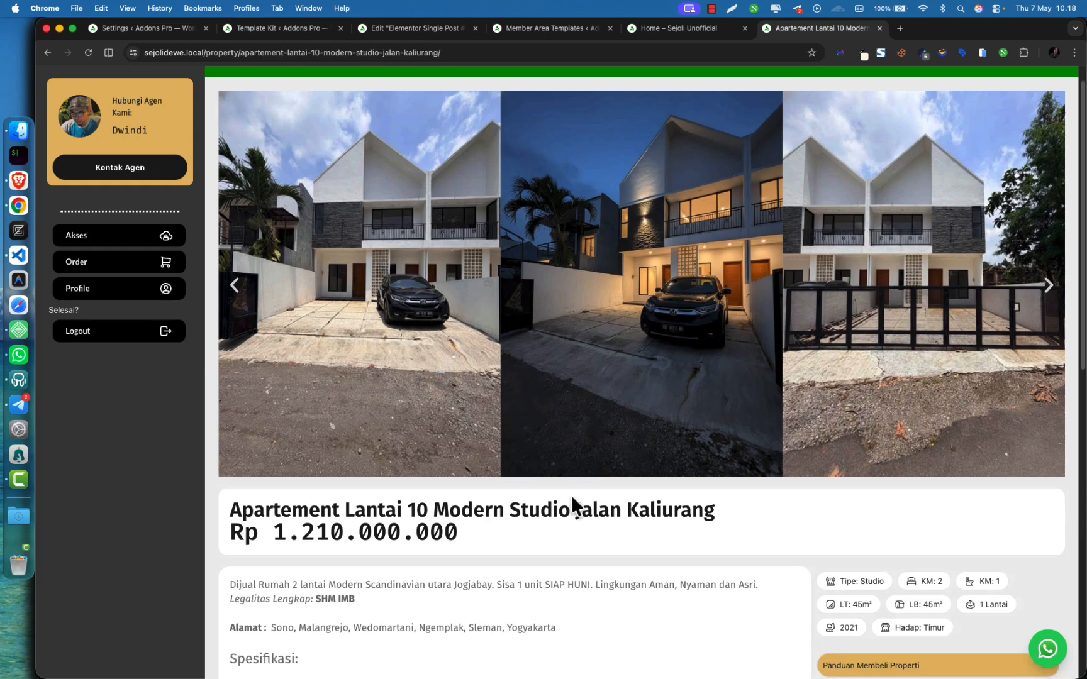
scroll(759, 340, up, 15)
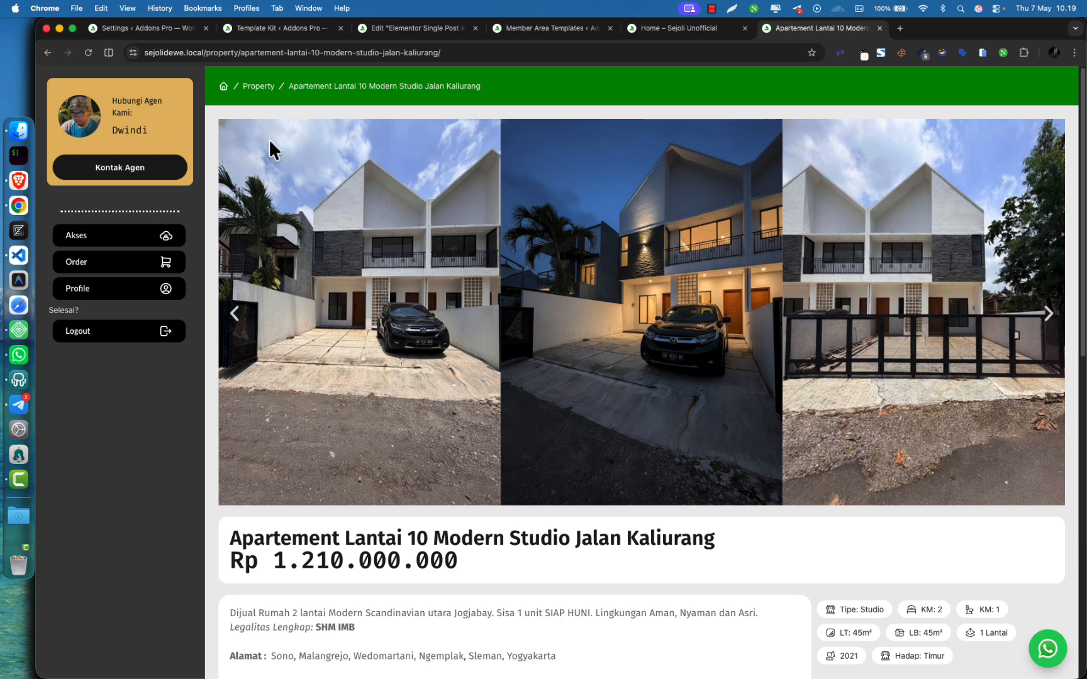
Copy the property page's full web address from the address bar
click(216, 53)
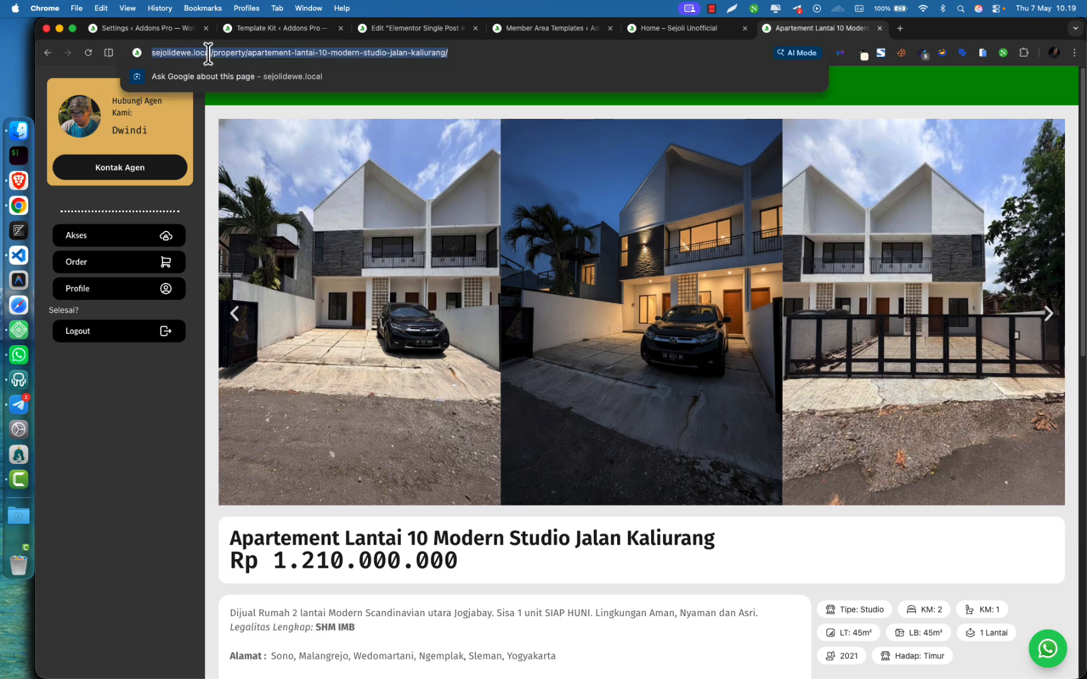
click(216, 53)
drag(230, 53, 265, 53)
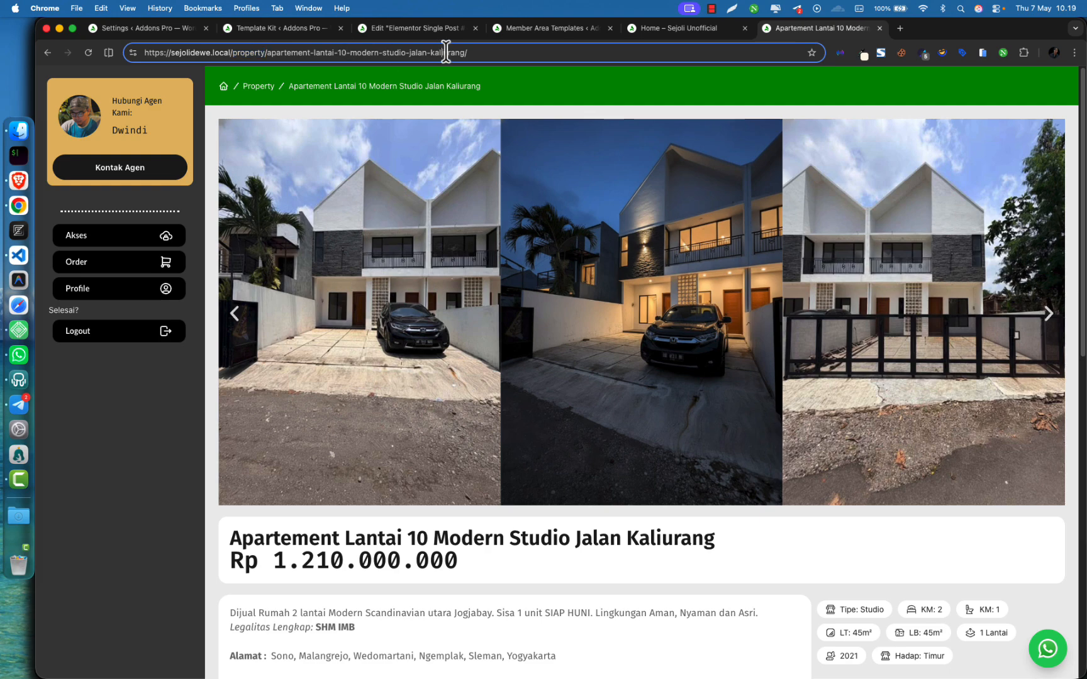
key(super+a)
key(super+c)
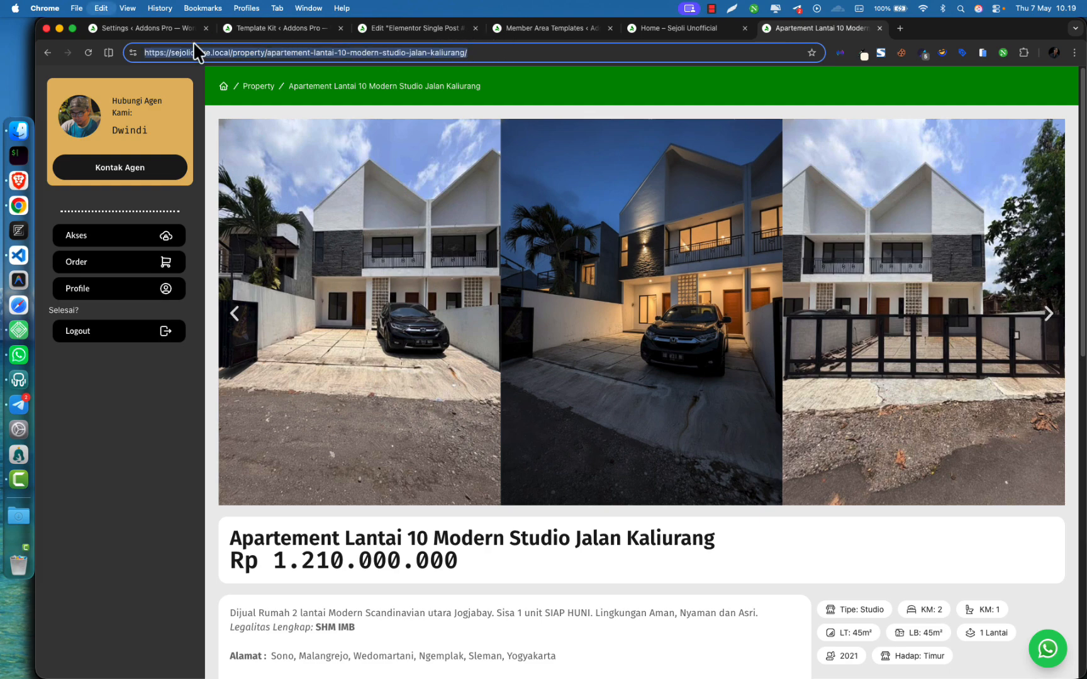
click(136, 371)
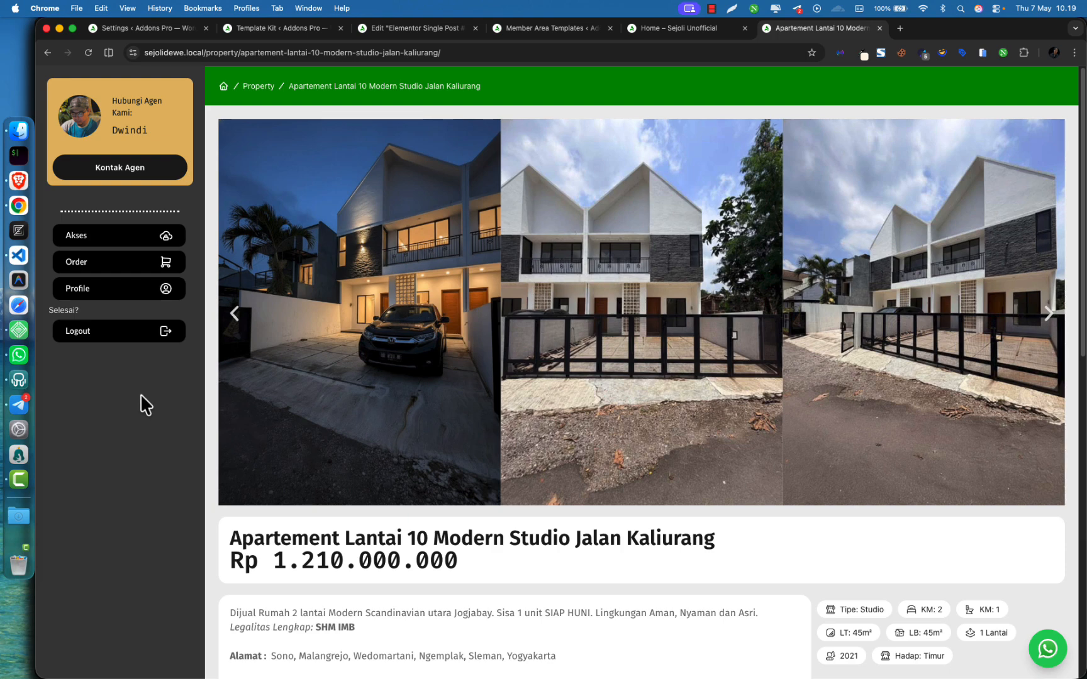
Load the copied property URL in an Incognito window, then return to the regular window
key(super+shift+n)
key(super+v)
key(Return)
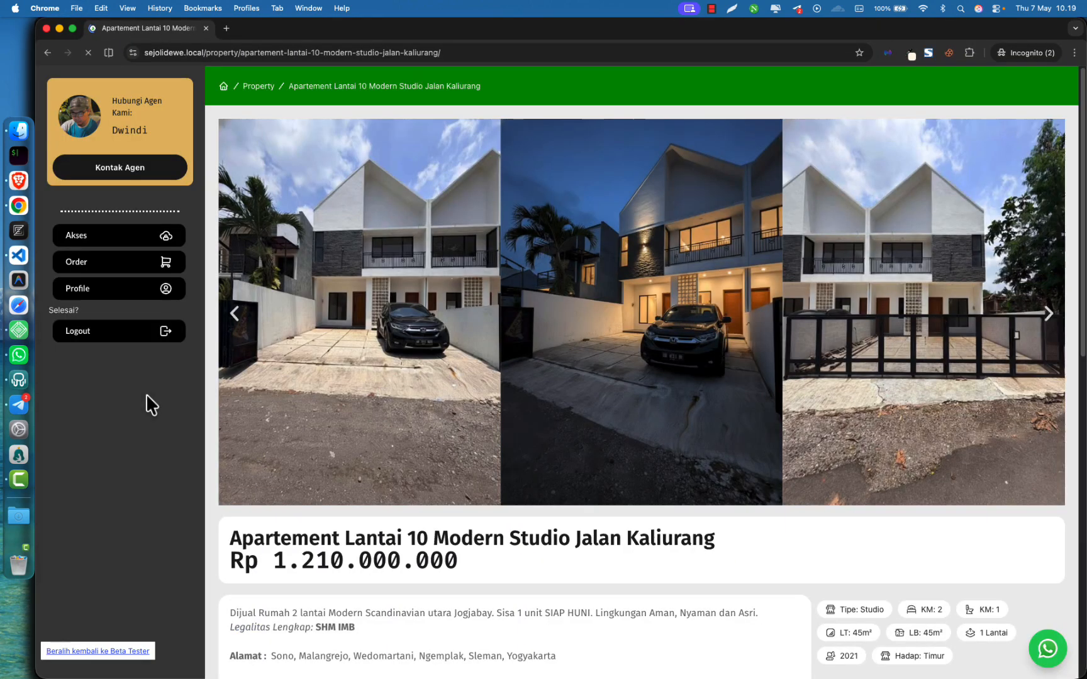
key(super+w)
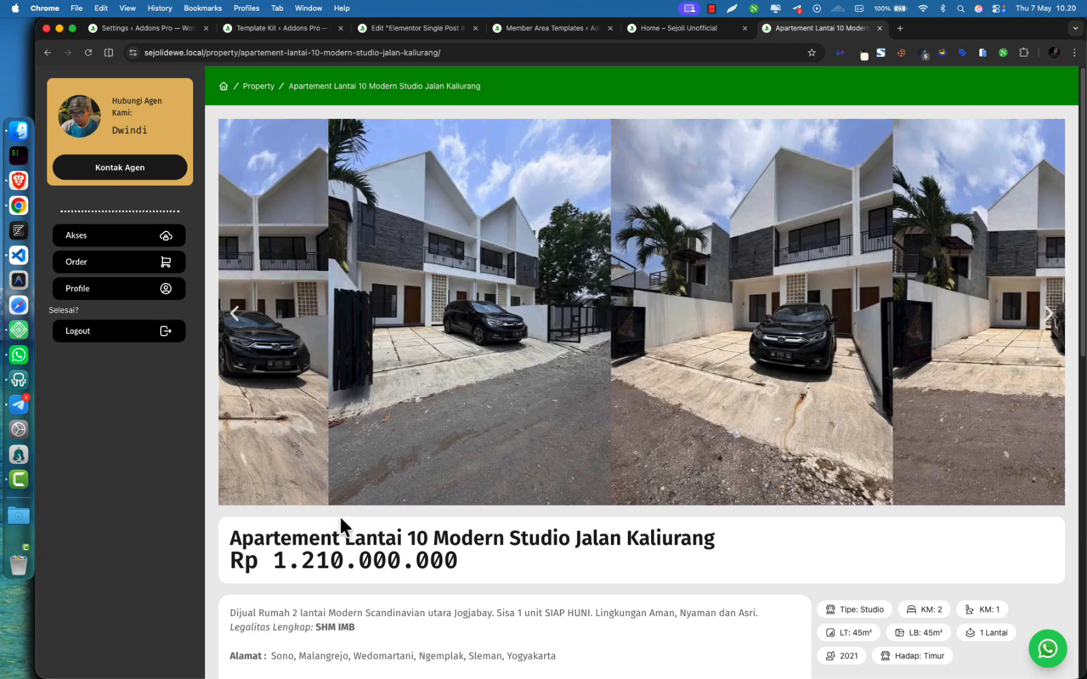
key(F4)
click(103, 471)
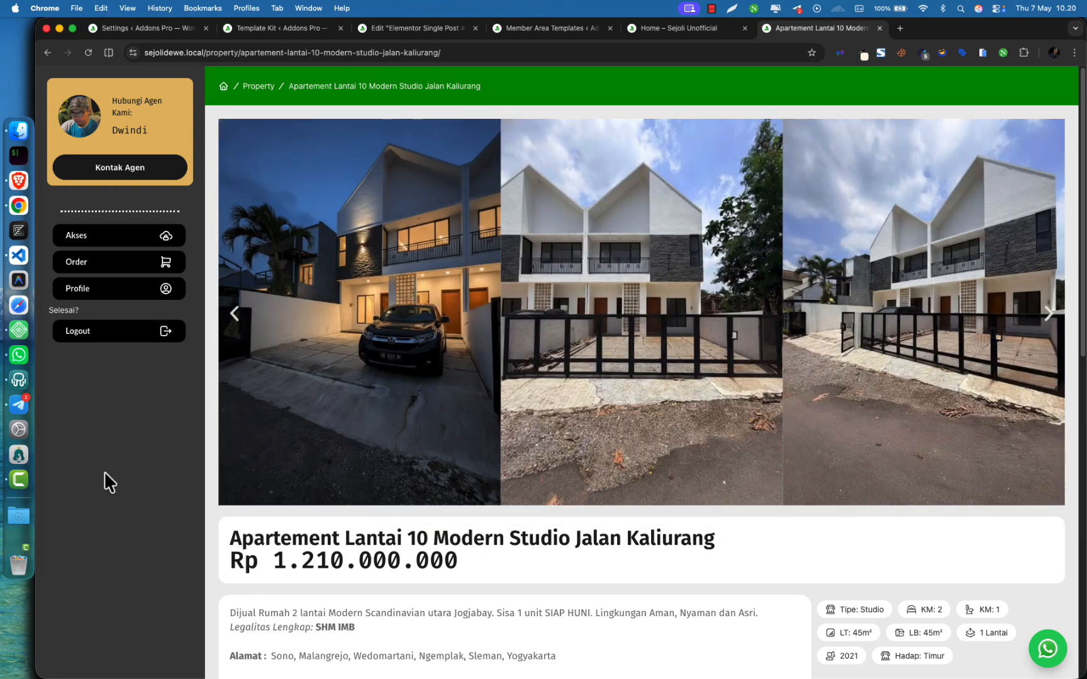
click(236, 312)
click(236, 313)
click(236, 312)
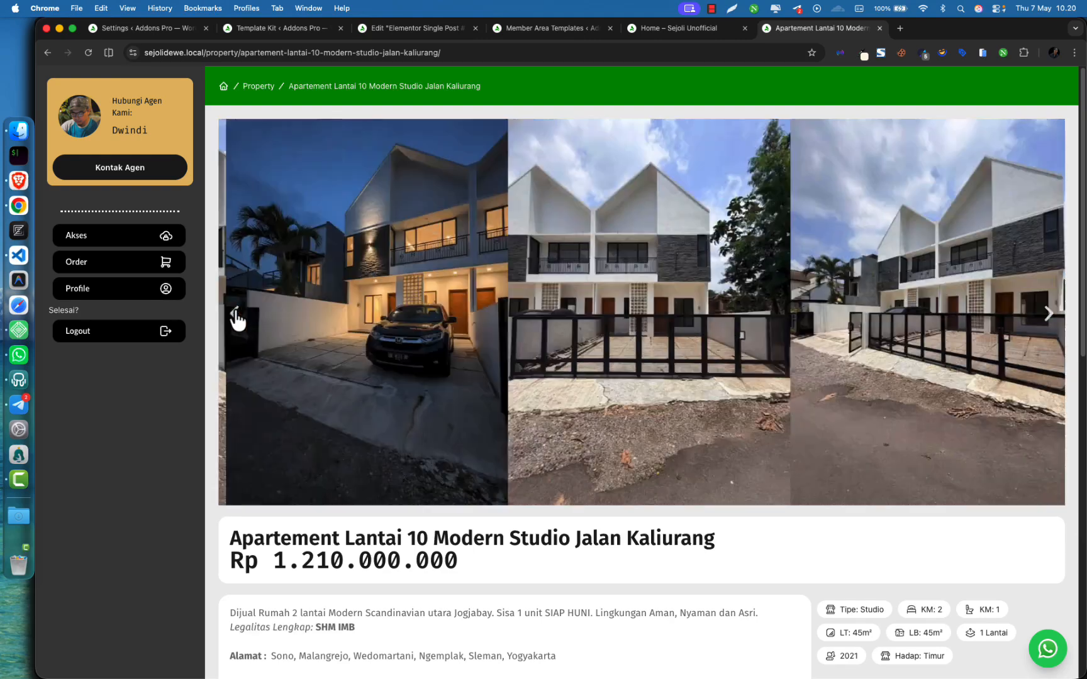
click(236, 313)
click(236, 314)
click(236, 313)
click(236, 314)
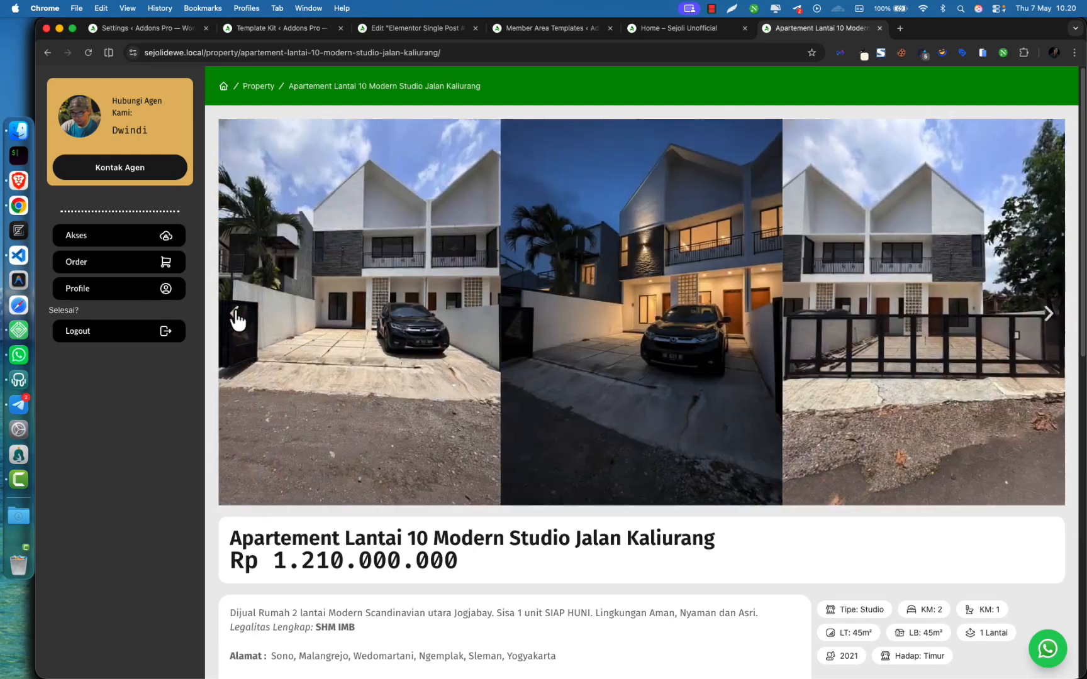
click(235, 313)
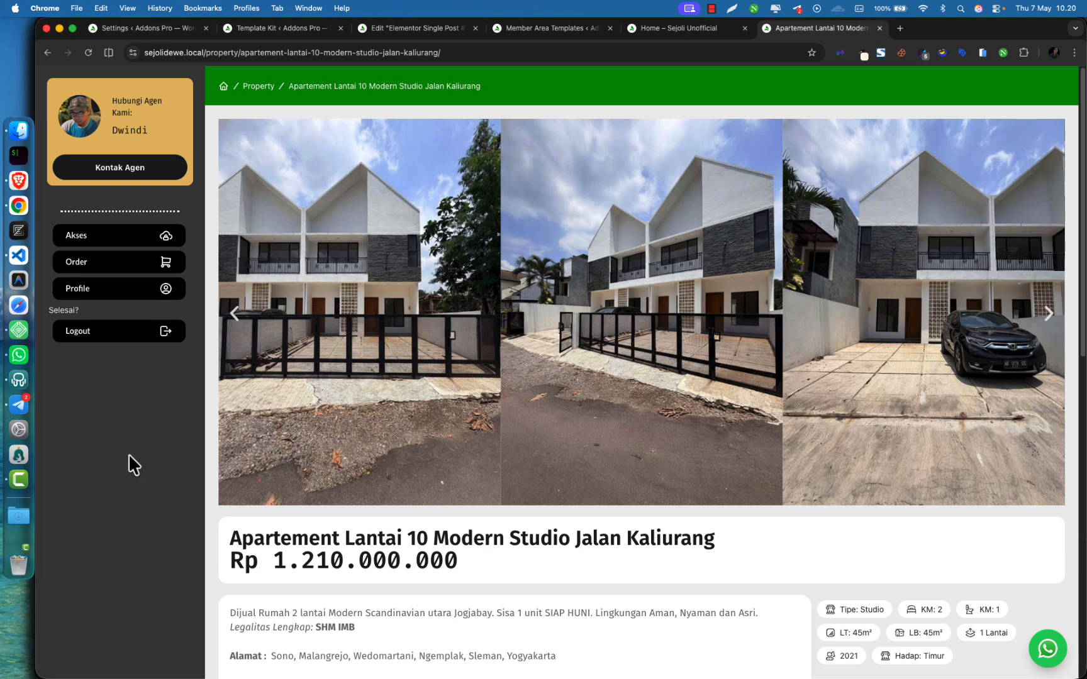
scroll(207, 453, down, 8)
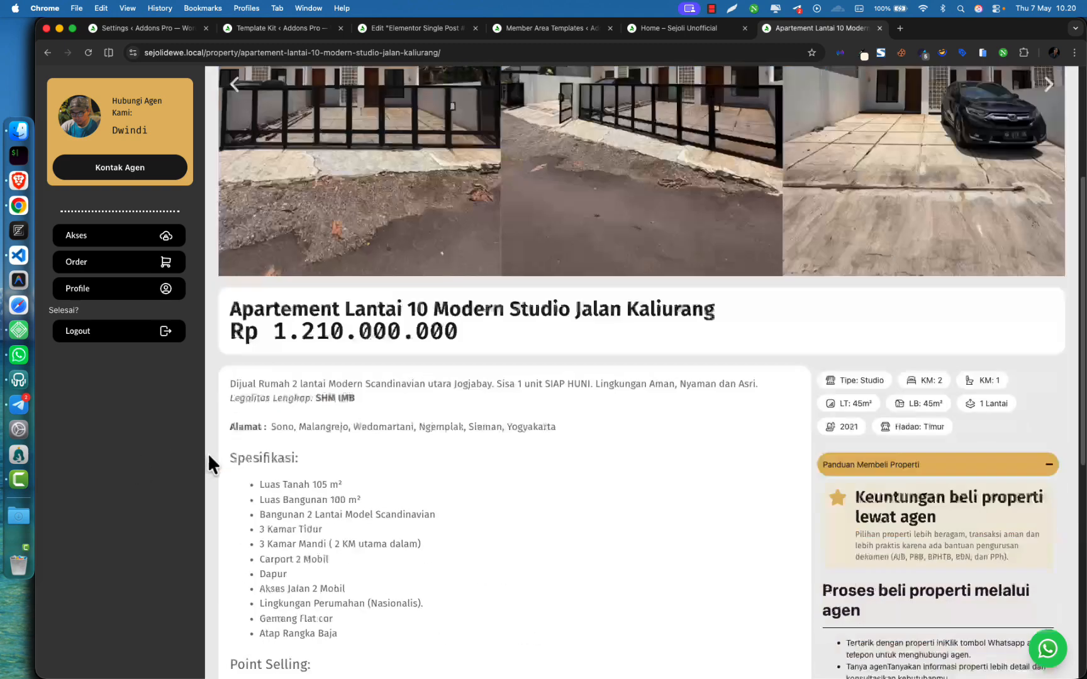
scroll(244, 450, down, 1)
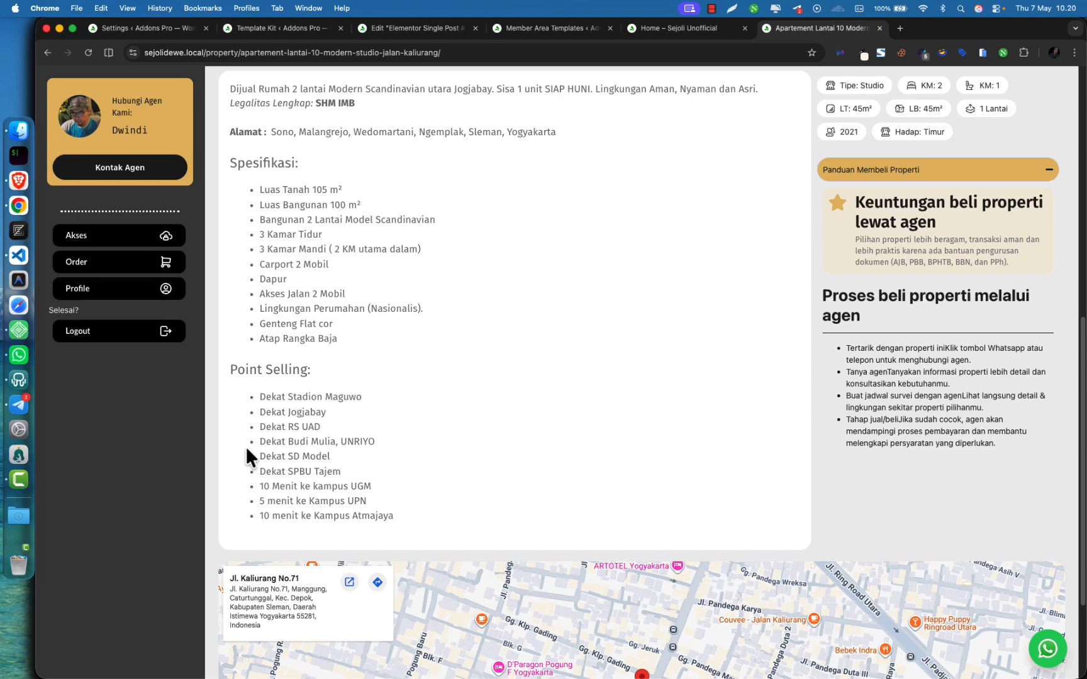
scroll(296, 434, up, 2)
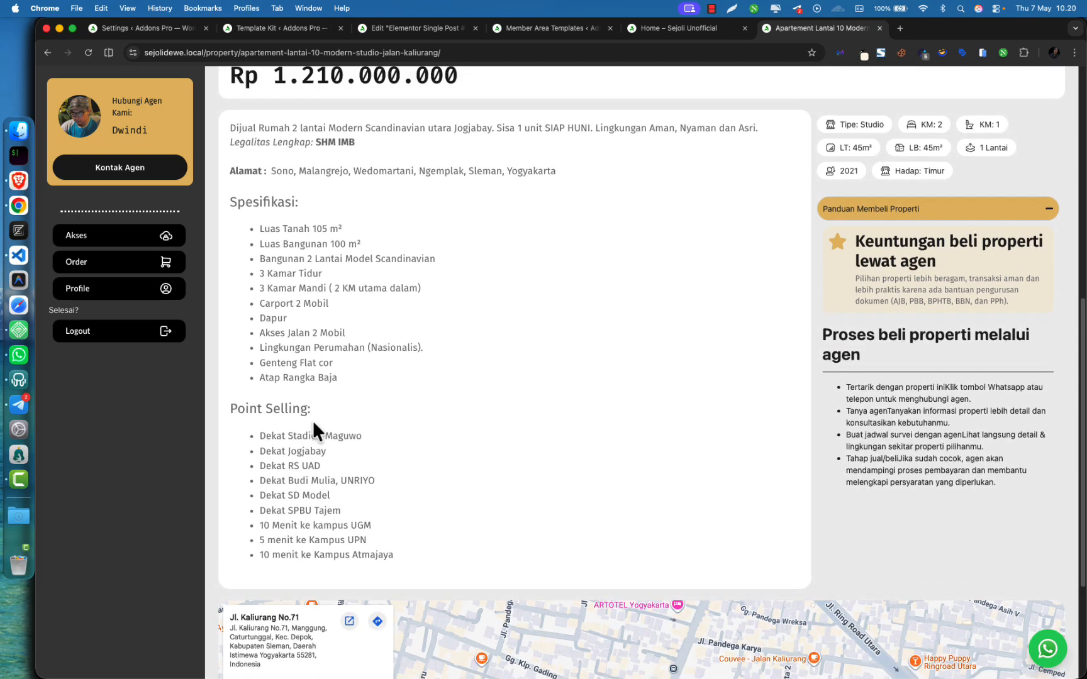
scroll(315, 423, up, 1)
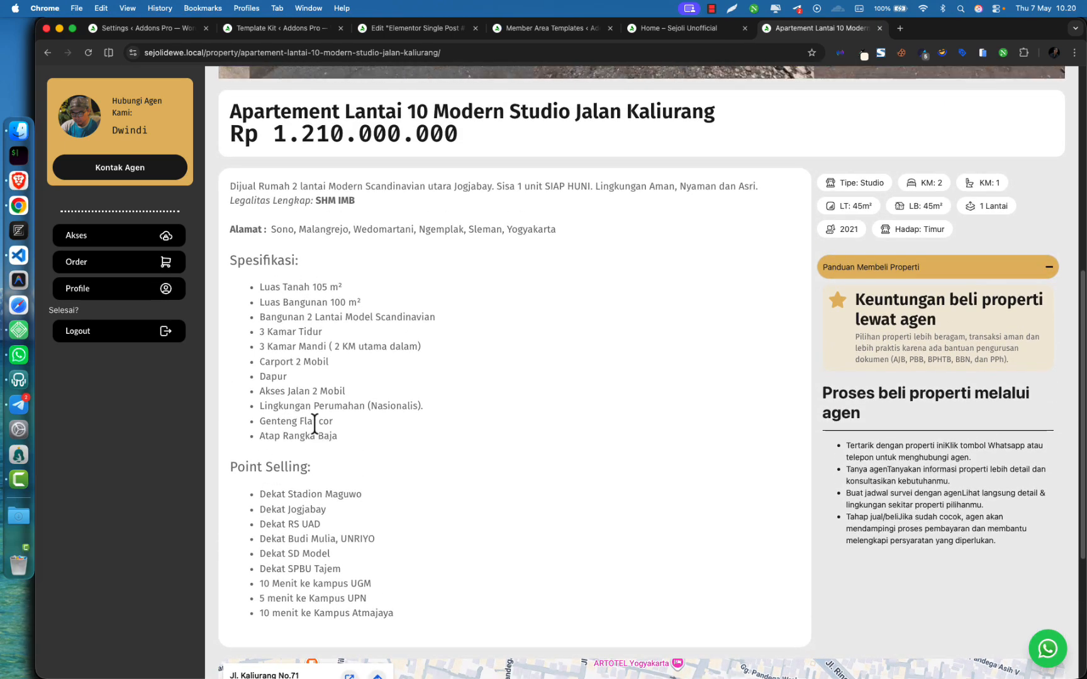
scroll(319, 421, up, 2)
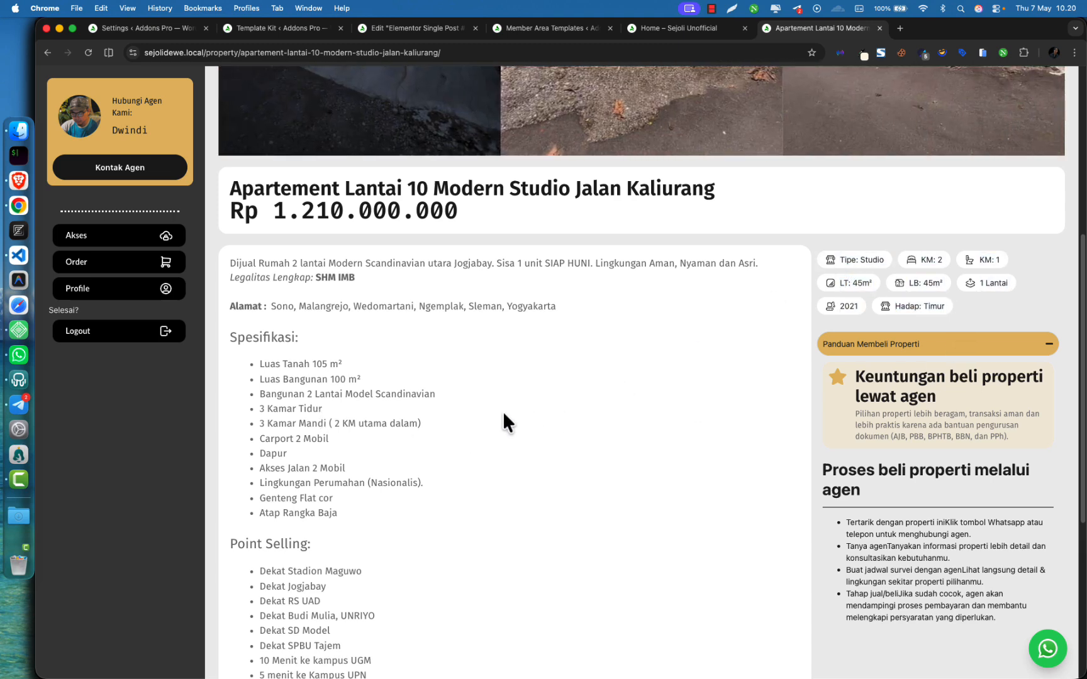
scroll(446, 434, up, 2)
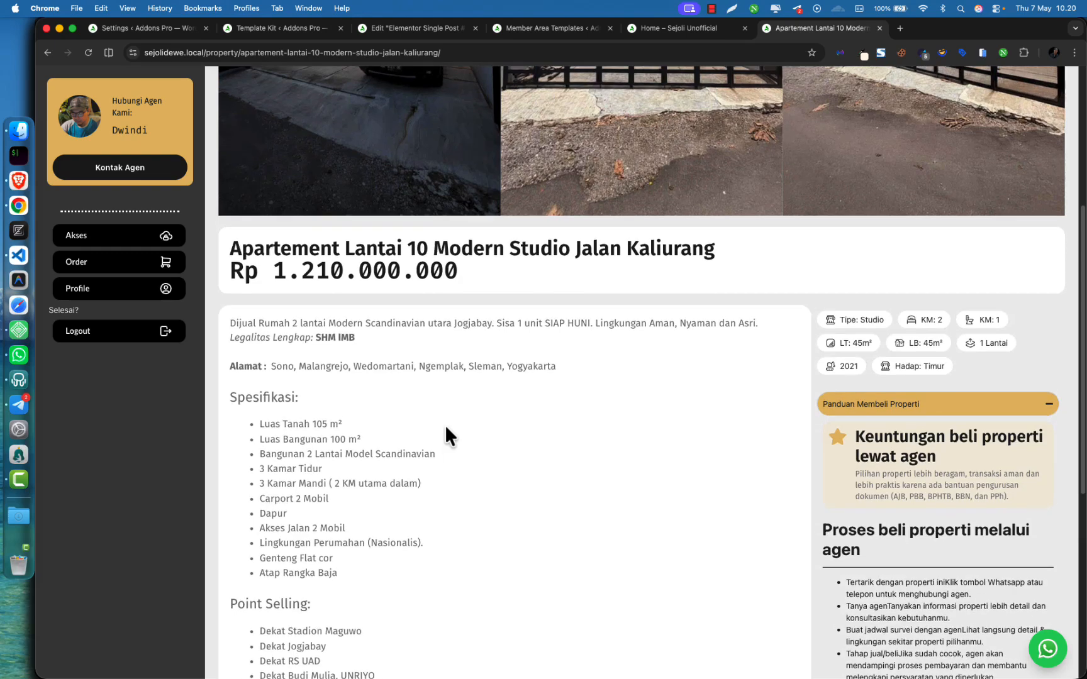
scroll(445, 424, up, 1)
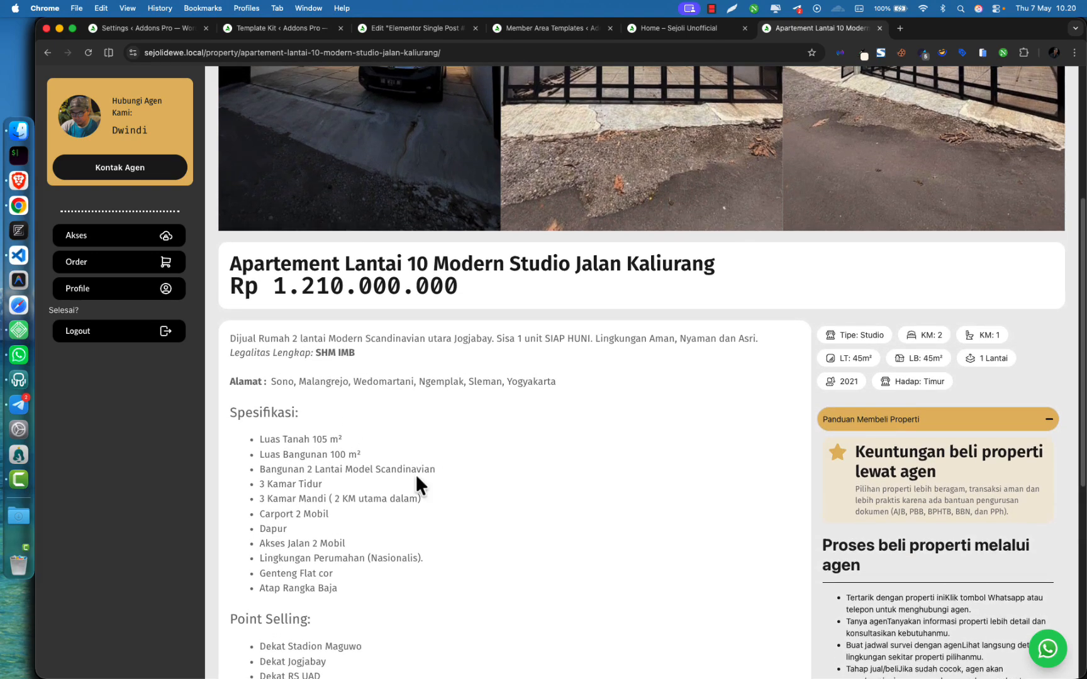